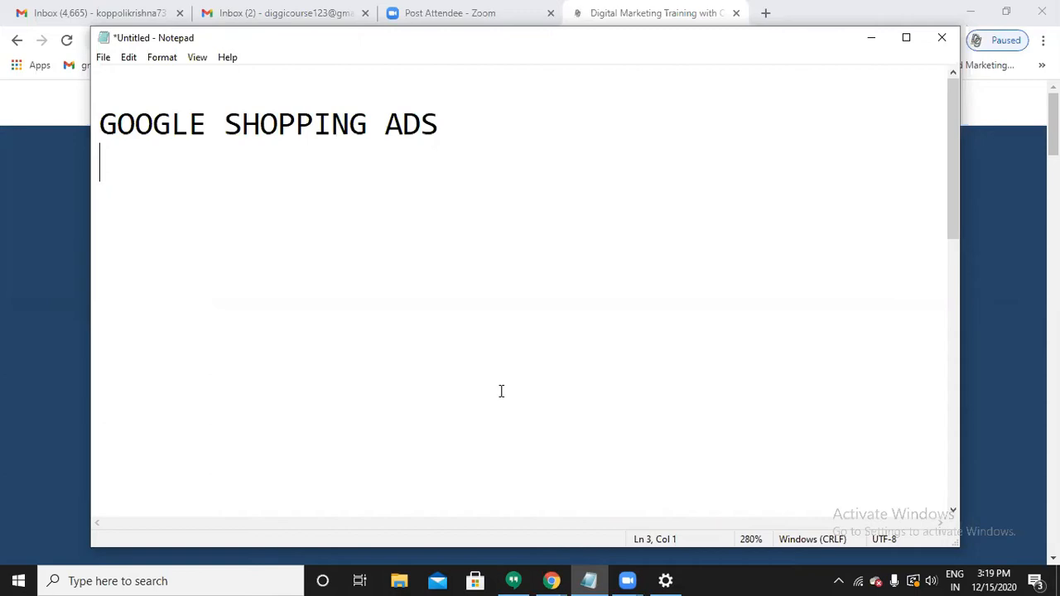
Search Google for 'laptops' in a new tab and browse the sponsored laptop listings.
click(871, 48)
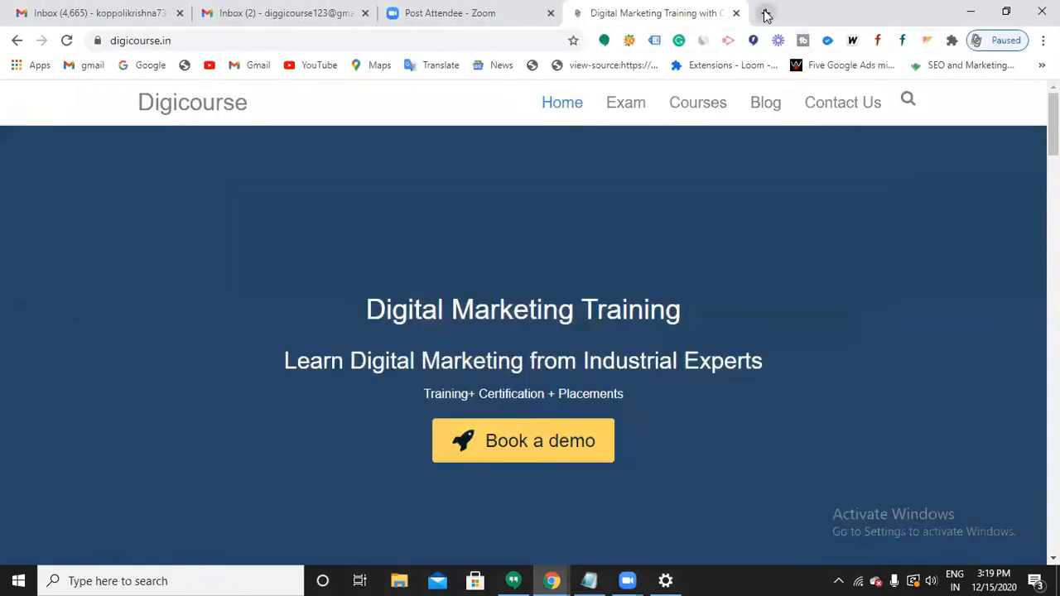
click(764, 13)
click(484, 41)
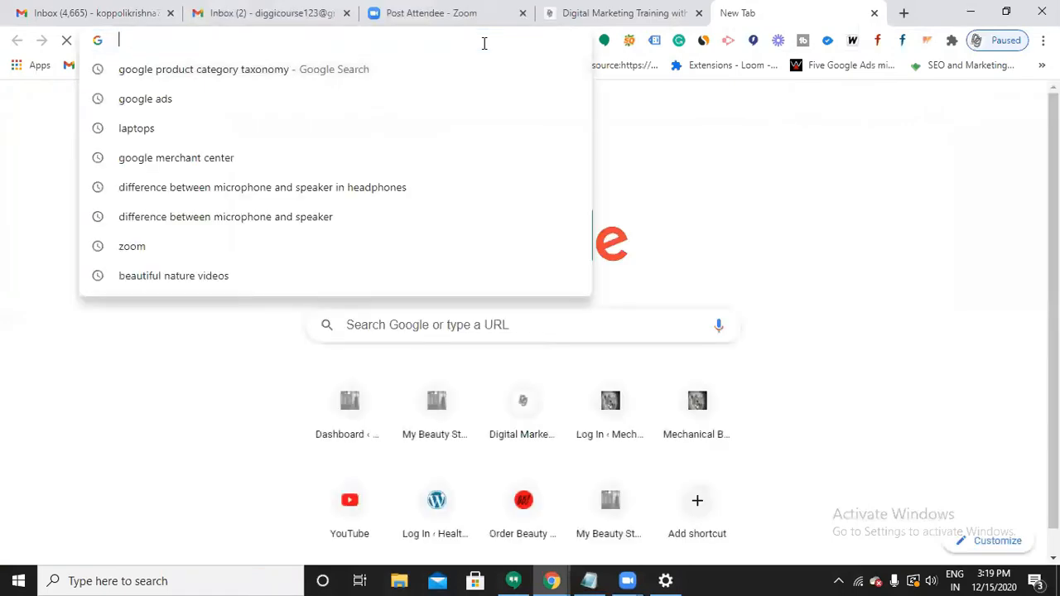
text(laptops)
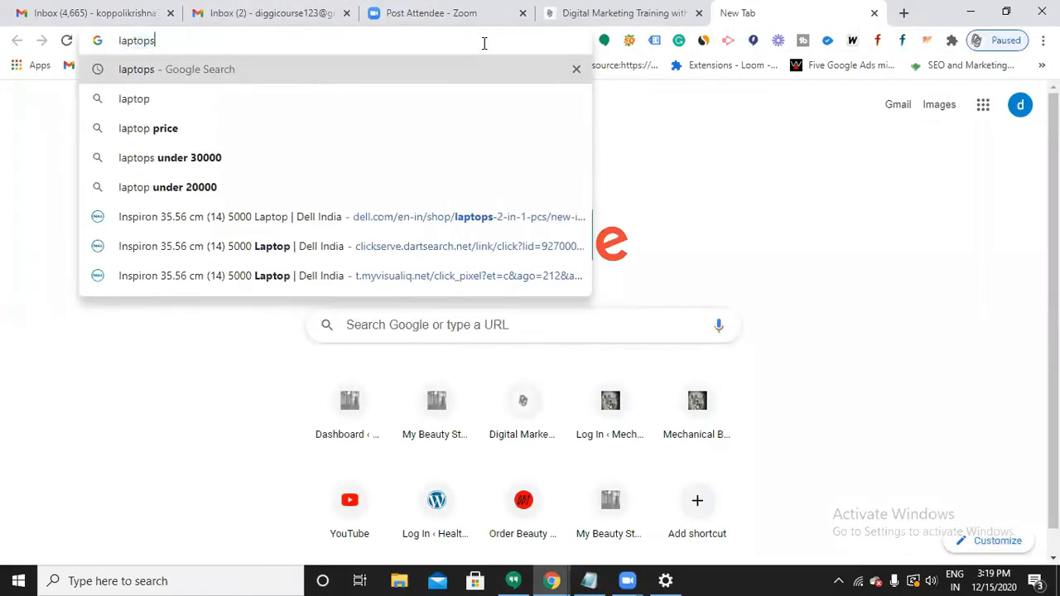
key(Return)
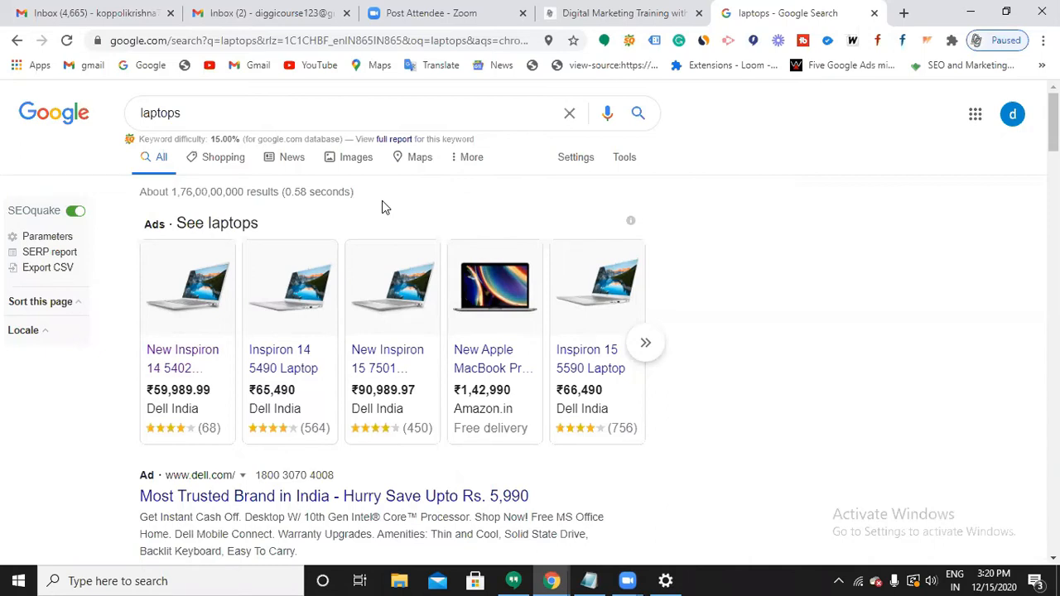
scroll(383, 223, down, 2)
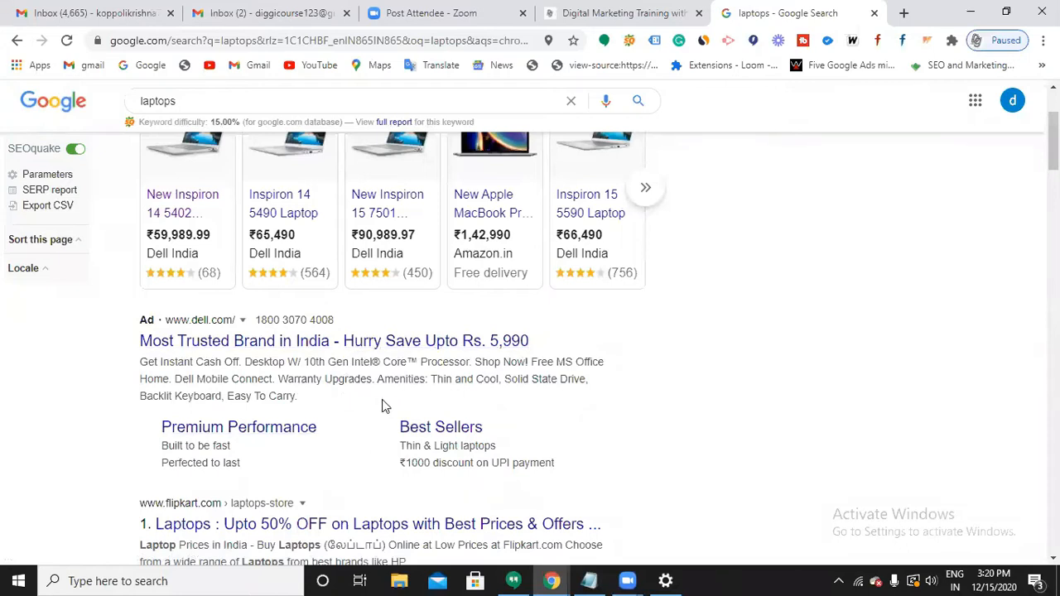
scroll(395, 409, up, 1)
scroll(396, 408, up, 1)
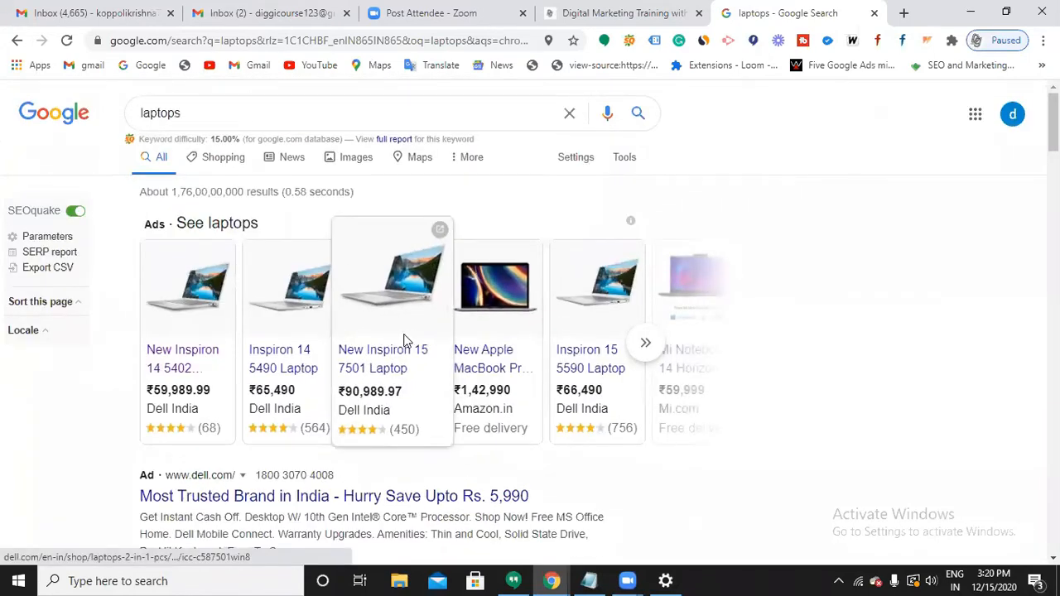
scroll(406, 339, down, 2)
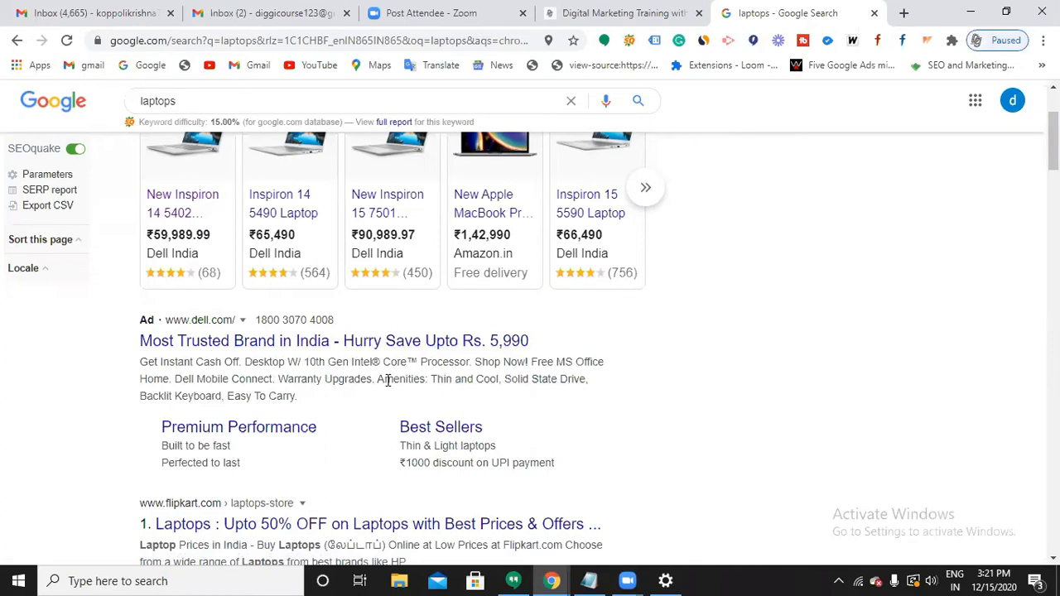
scroll(520, 343, up, 2)
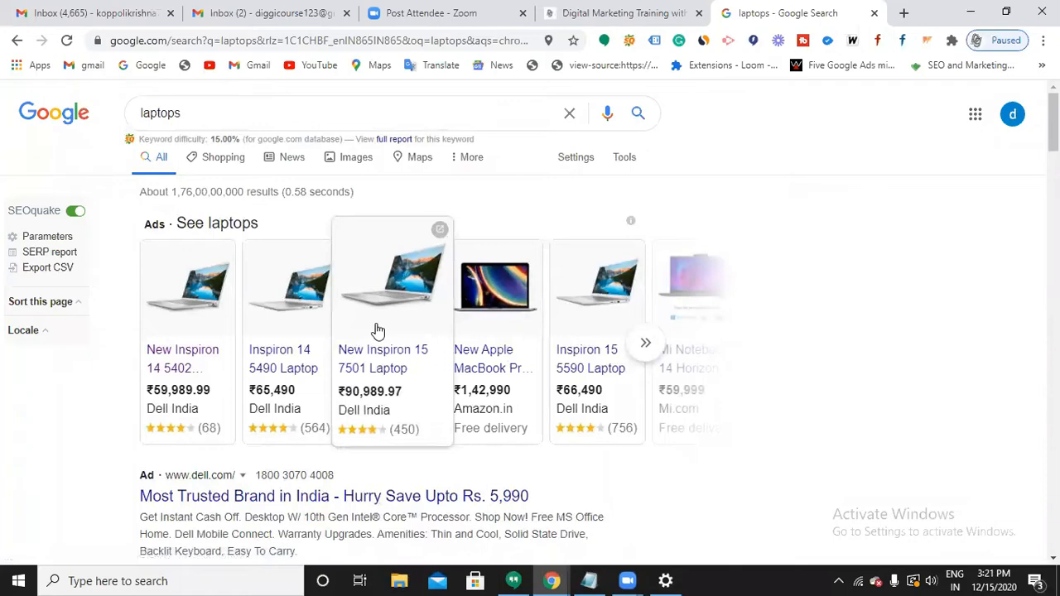
Add the notes 'search network....service' and 'Shopping ads......e-commerce' on new lines in Notepad.
click(589, 581)
key(Return)
key(Return)
text(search network....service)
key(Return)
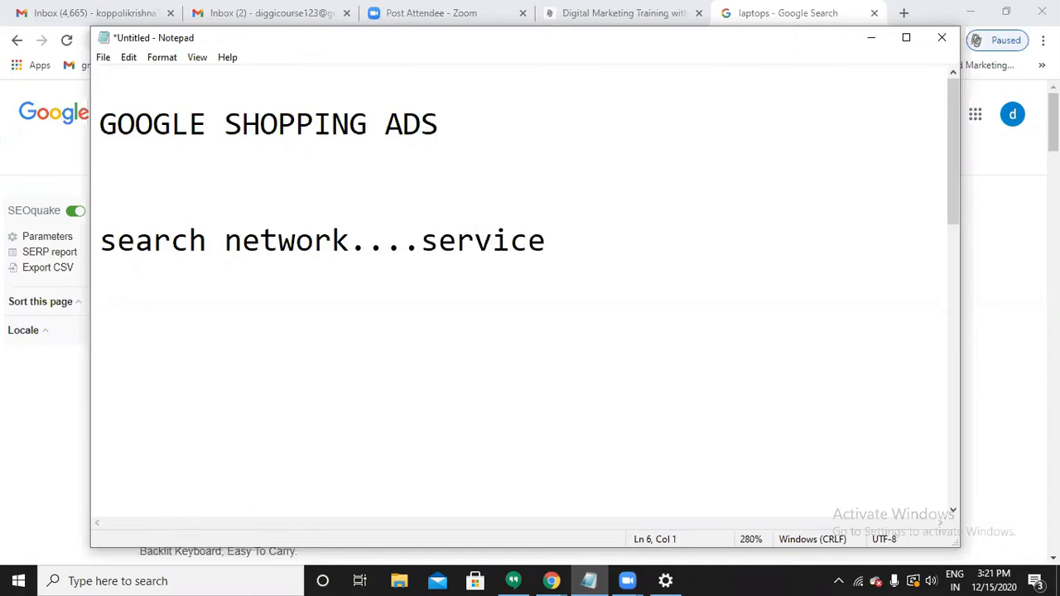
text(Shopping a)
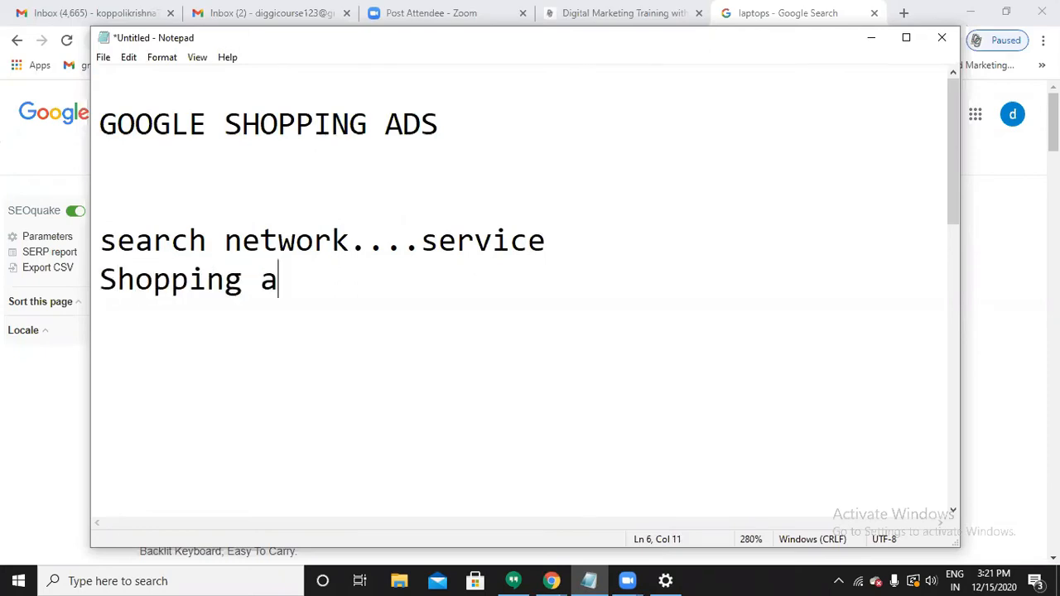
text(ds......)
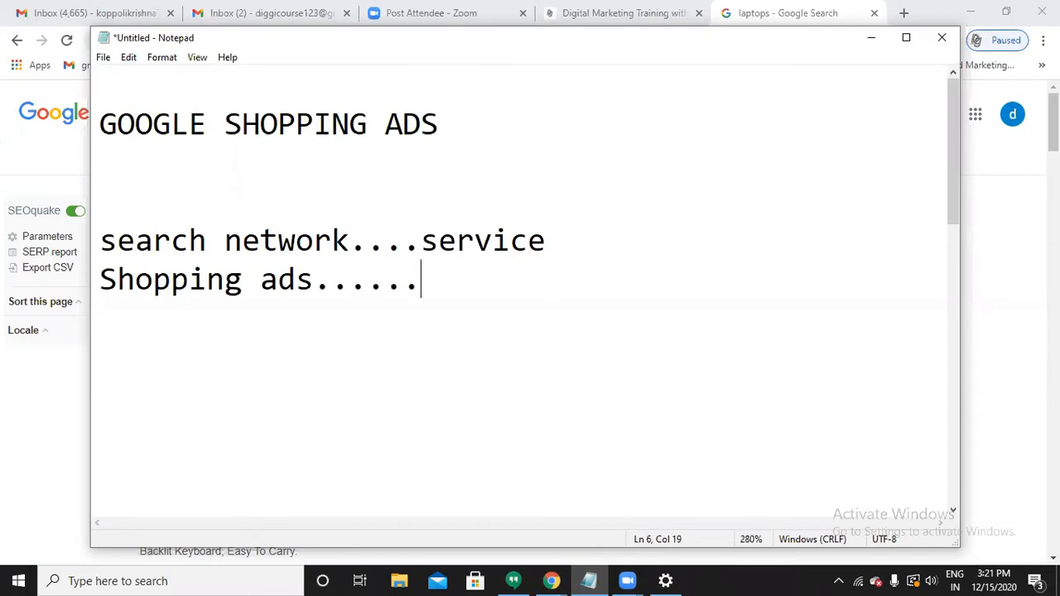
text(e-com)
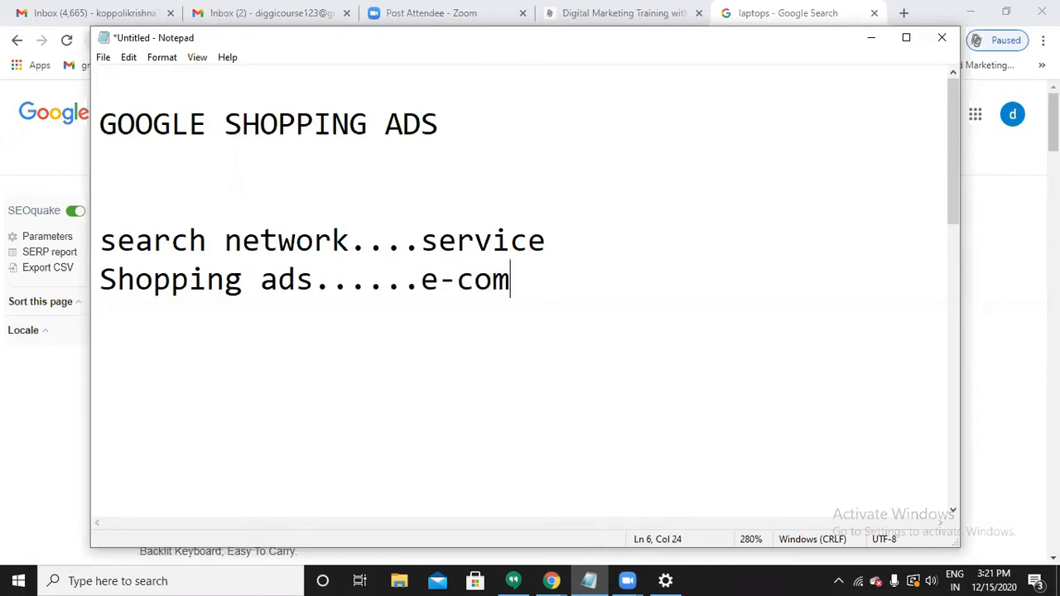
text(merce)
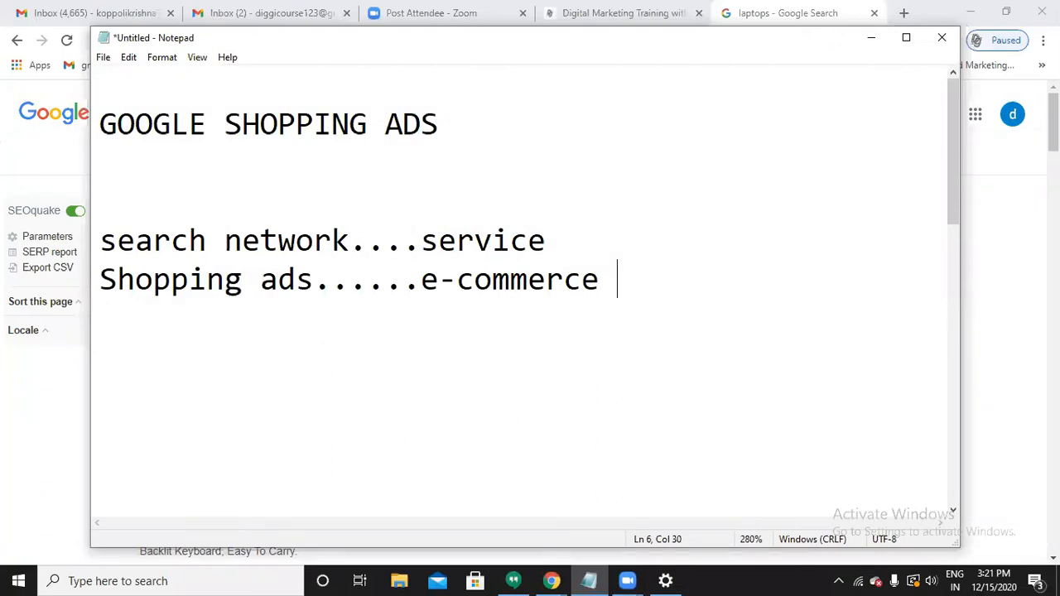
click(872, 38)
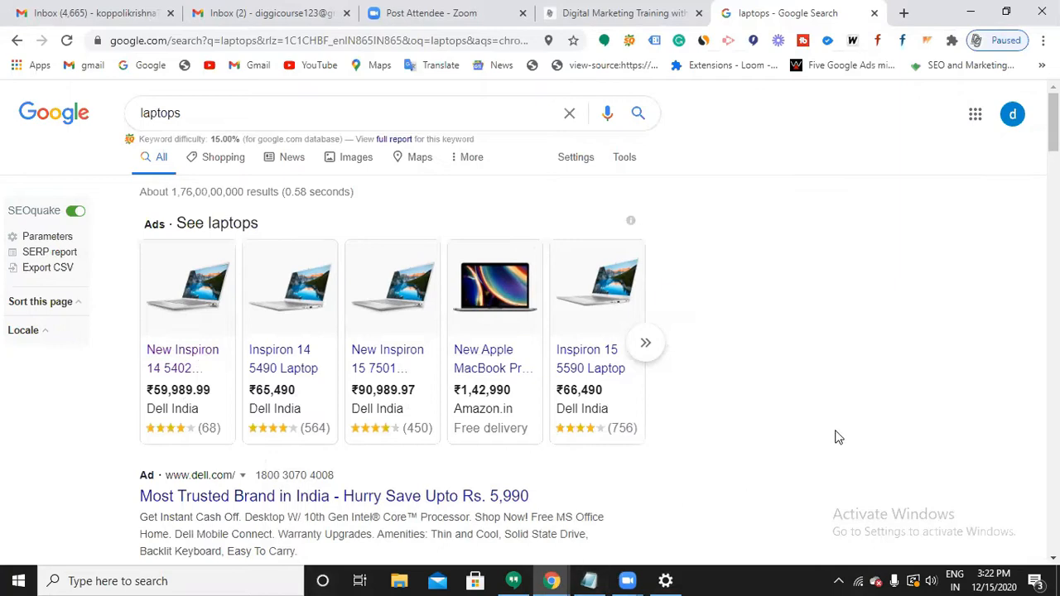
Compare the laptop shopping ads with the text ads, then bring Notepad back.
scroll(639, 452, down, 1)
scroll(640, 452, down, 1)
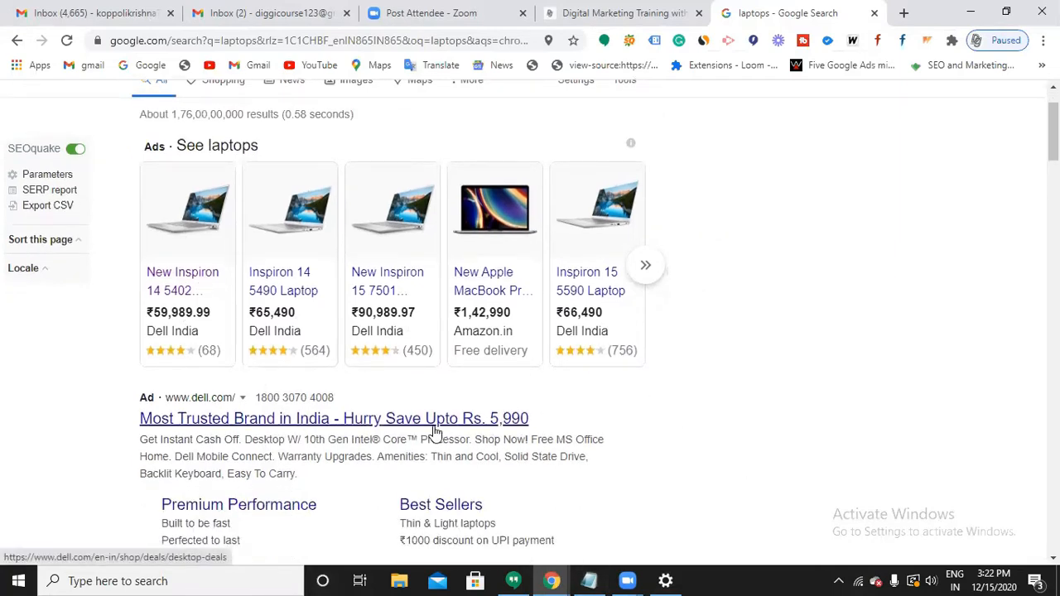
scroll(436, 431, up, 1)
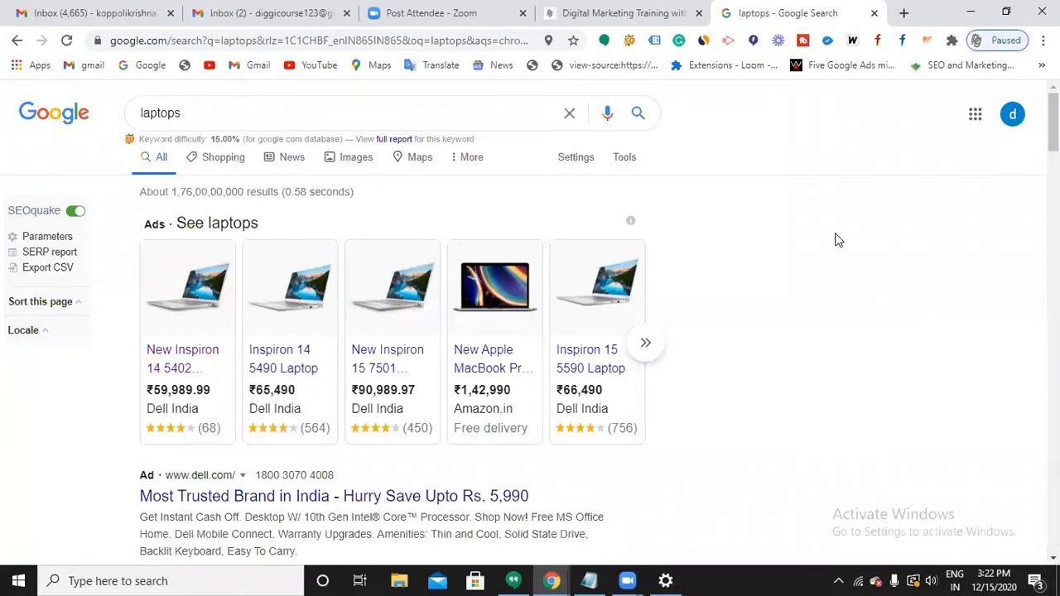
scroll(212, 356, down, 1)
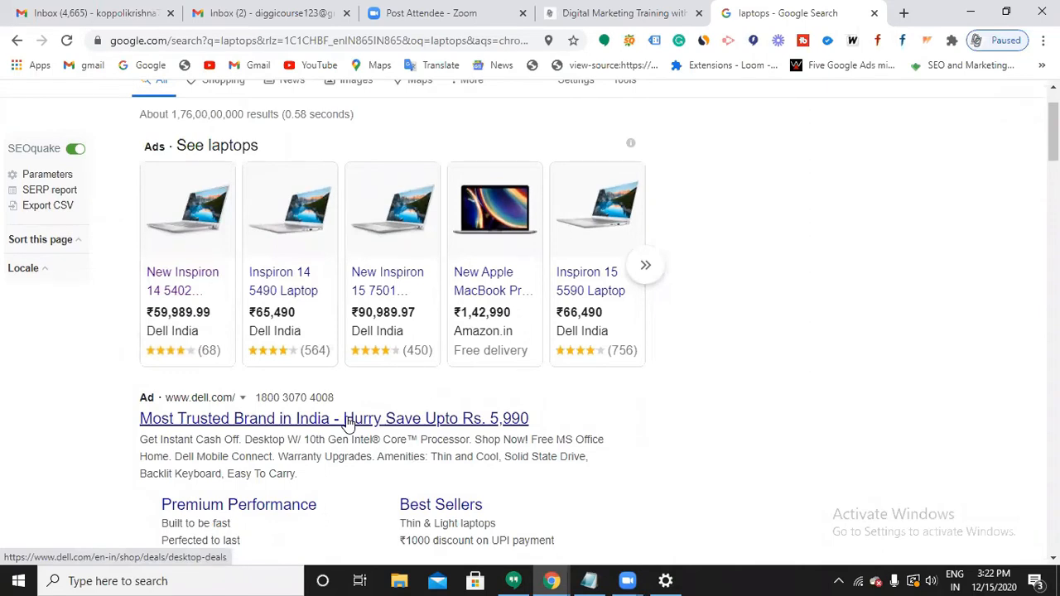
click(589, 580)
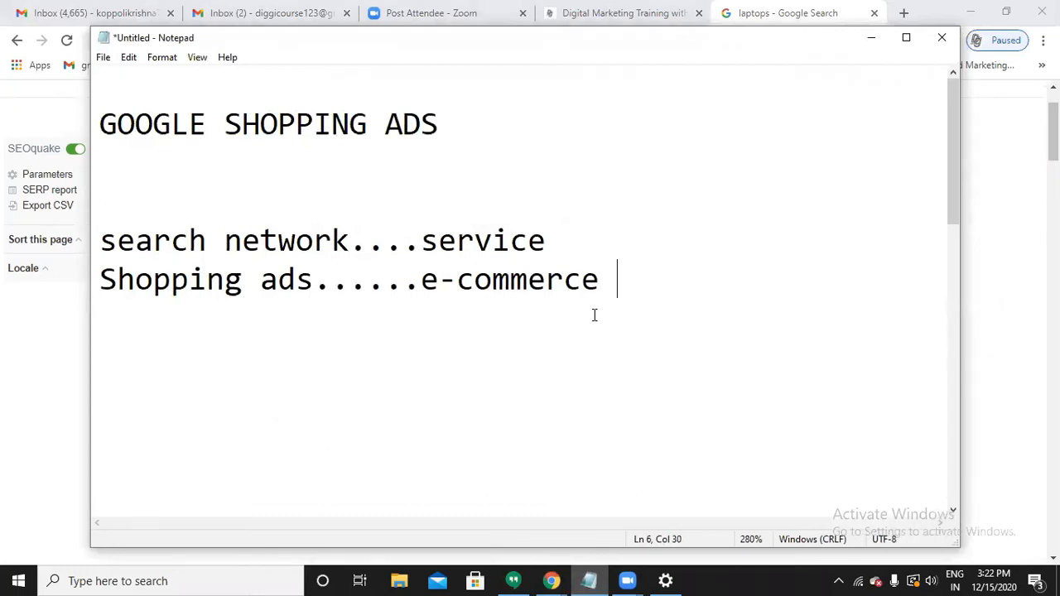
Add 'Google Ads' and 'Google merchant centre' lines to the notes.
key(Return)
key(Return)
text(Googl)
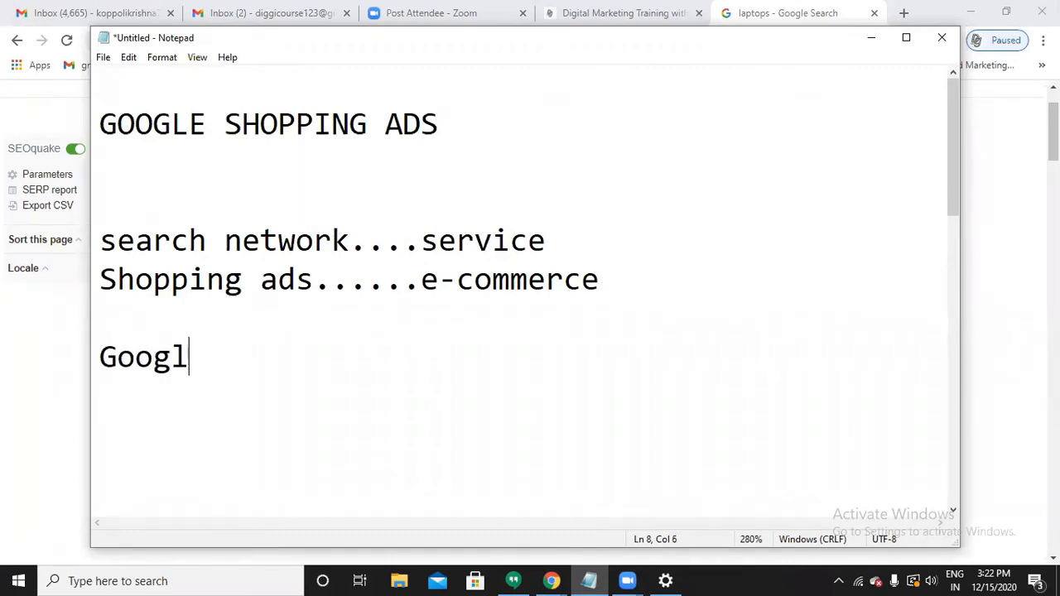
text(e Ads)
key(Return)
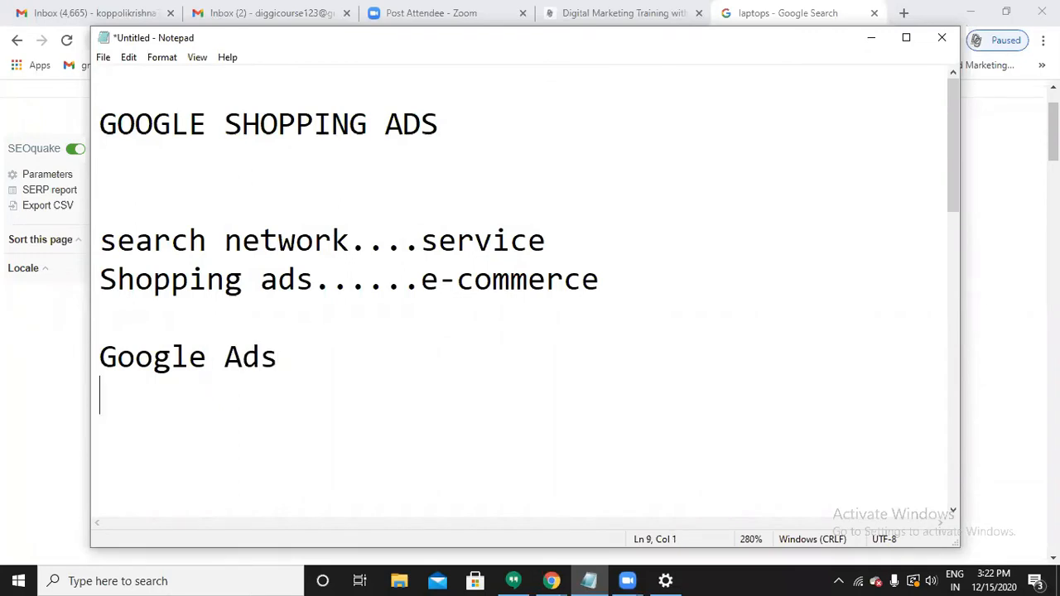
text(Goog)
text(merchant centre)
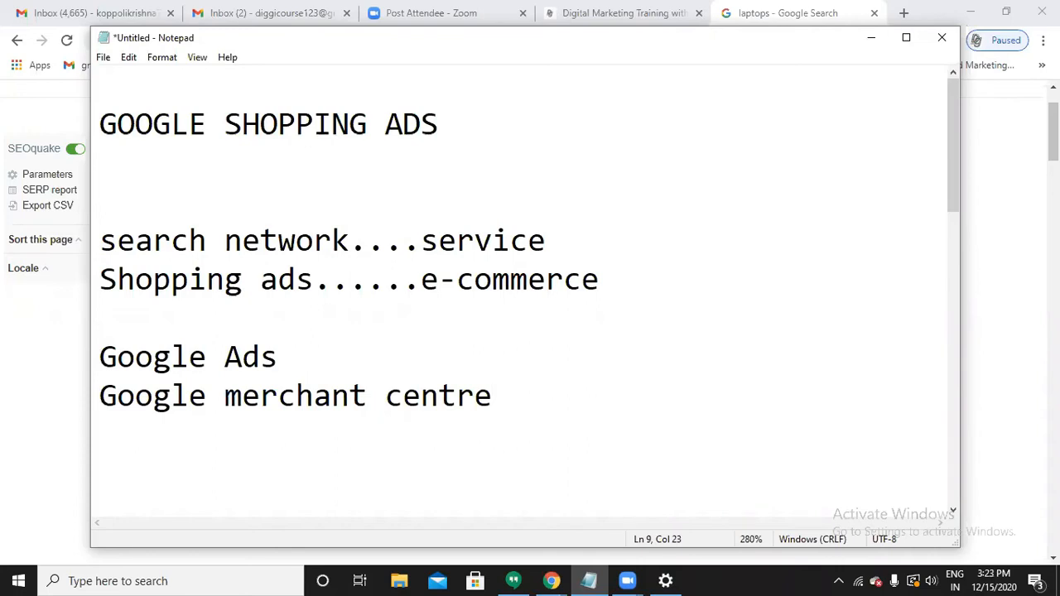
key(Return)
key(Return)
key(Return)
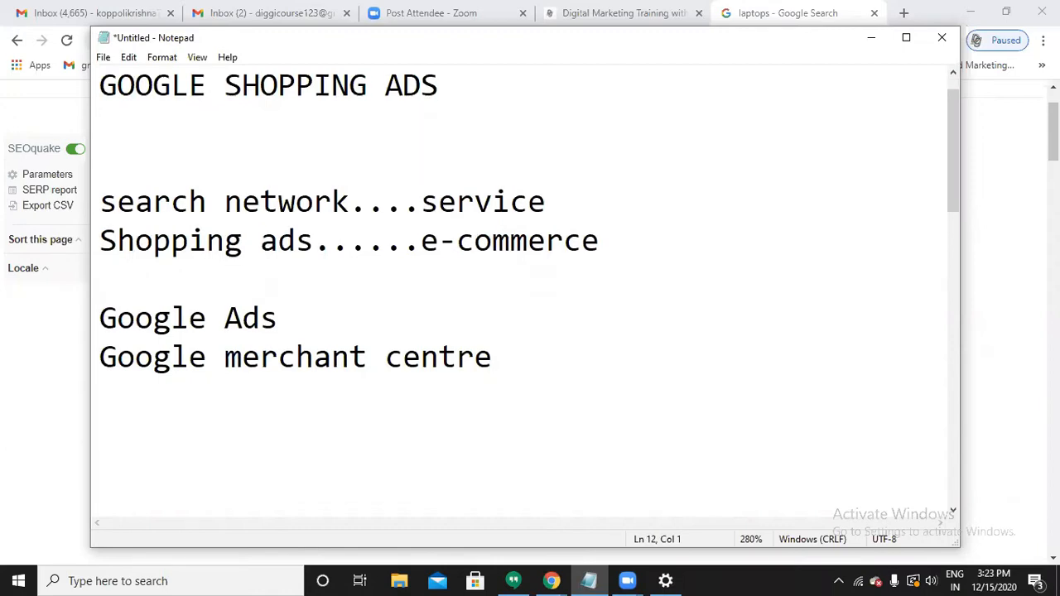
List account, campaigns, adgroups, keywords and Ads each on its own line.
text(account)
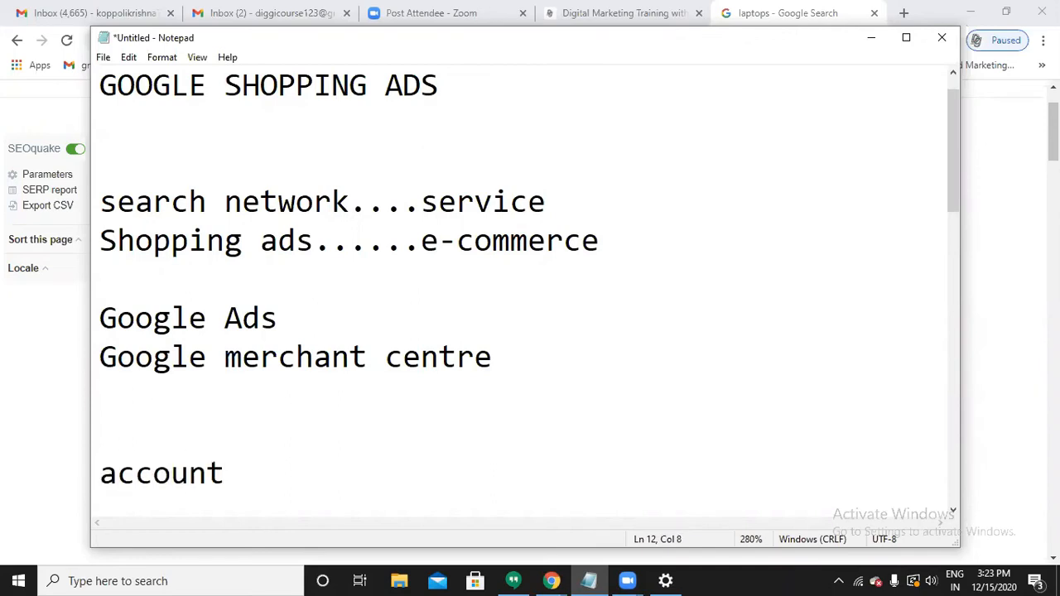
key(Return)
text(campaigns)
key(Return)
text(ad)
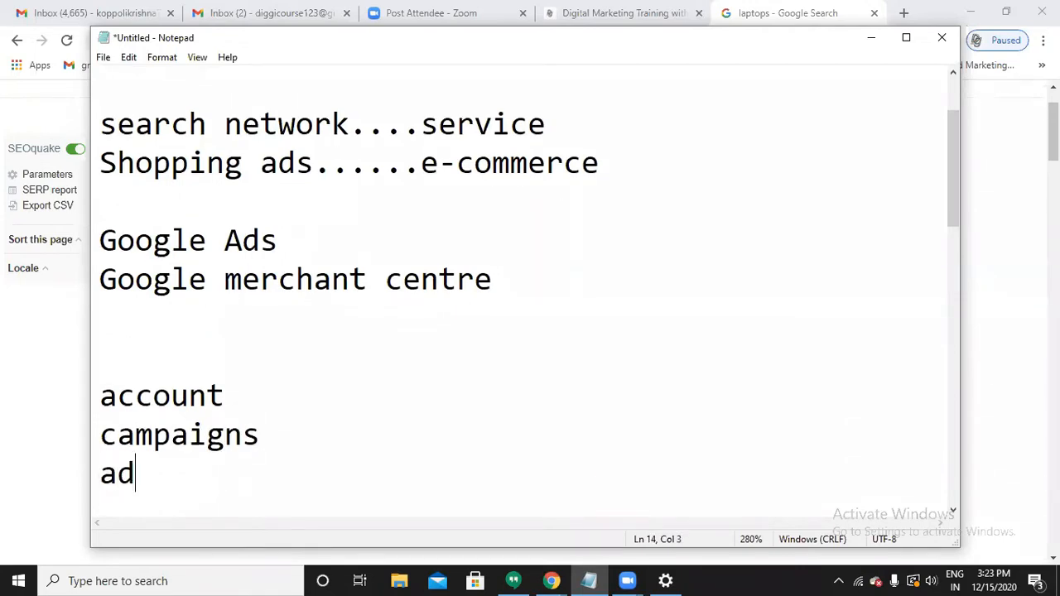
text(groups)
key(Return)
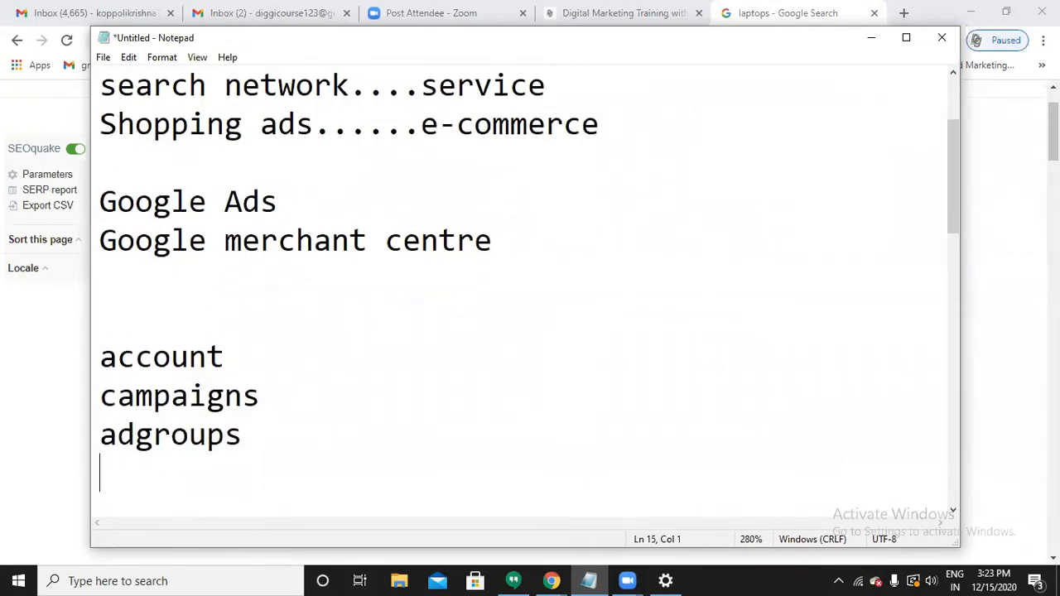
text(keywords)
key(Return)
text(A)
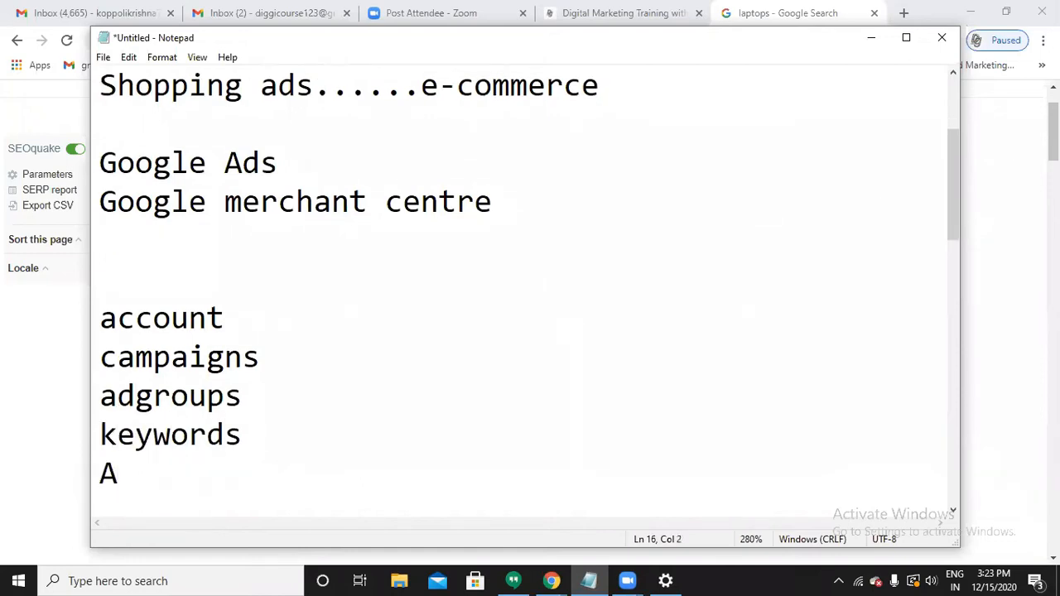
text(ds)
Highlight account, campaigns and adgroups in turn, then return the caret to the end of Ads.
double_click(320, 320)
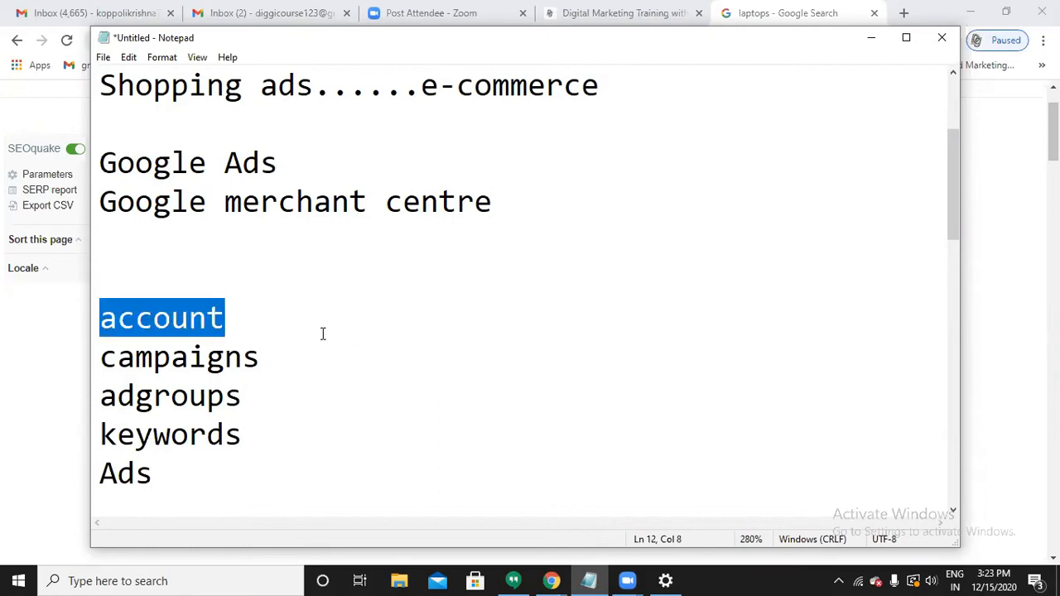
double_click(324, 346)
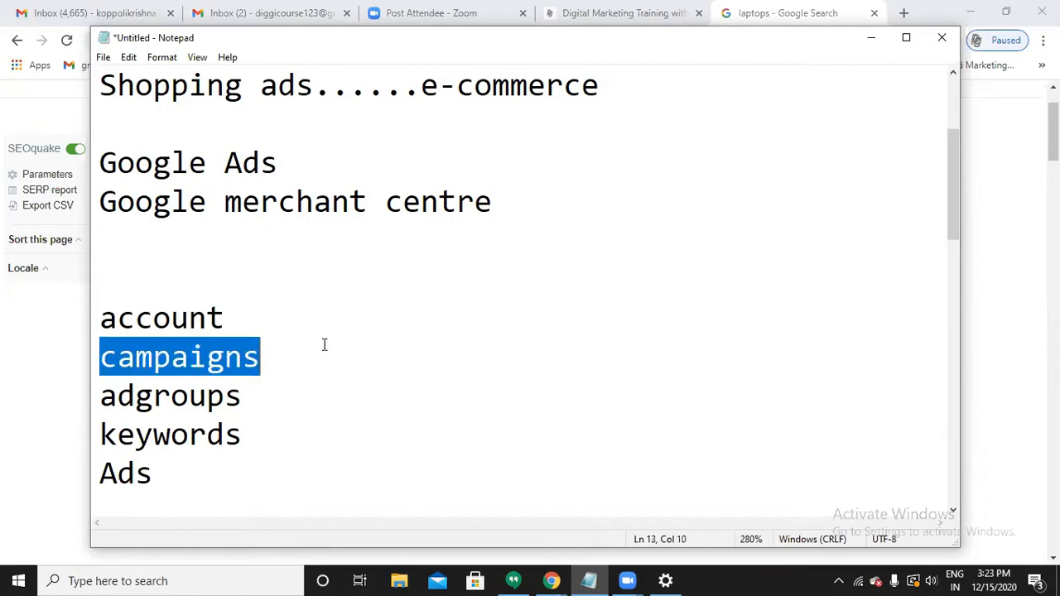
double_click(300, 398)
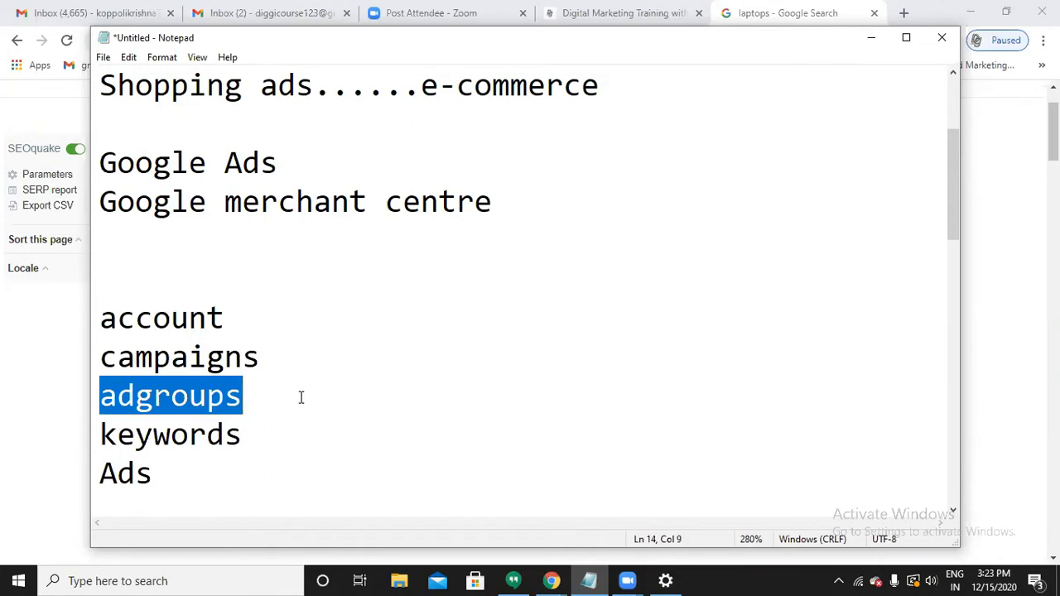
click(281, 458)
click(283, 440)
click(254, 473)
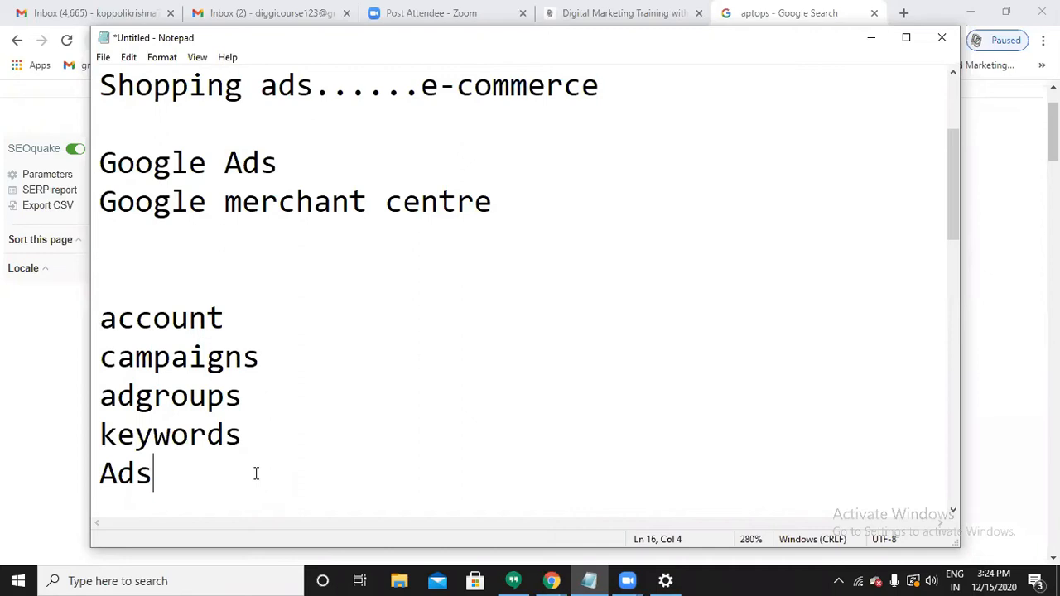
Add a 'product category ...product feed' line below the Ads entry.
key(Return)
key(Return)
text(pro)
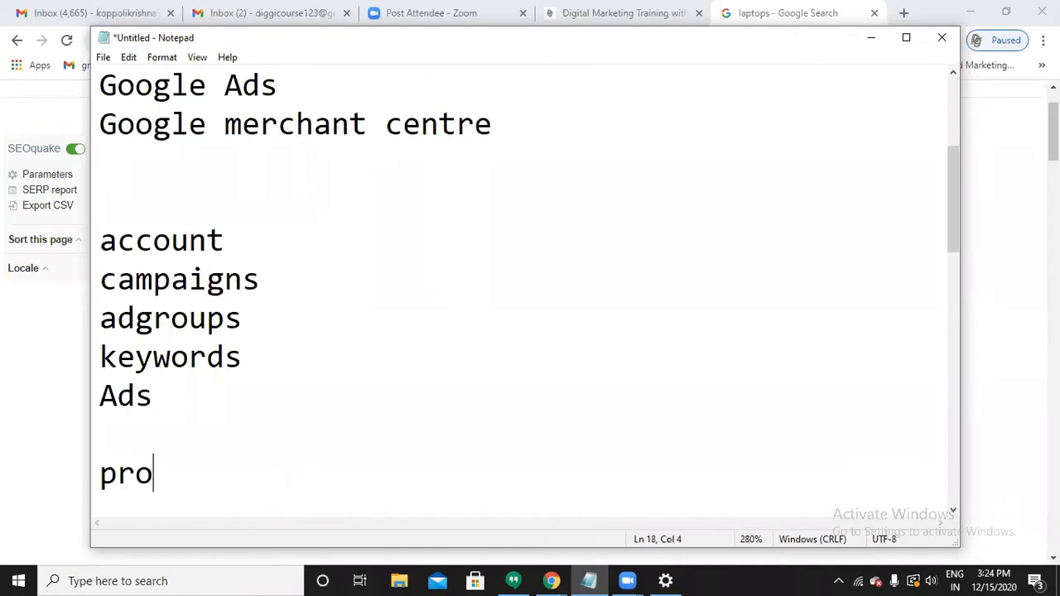
text(duct categ)
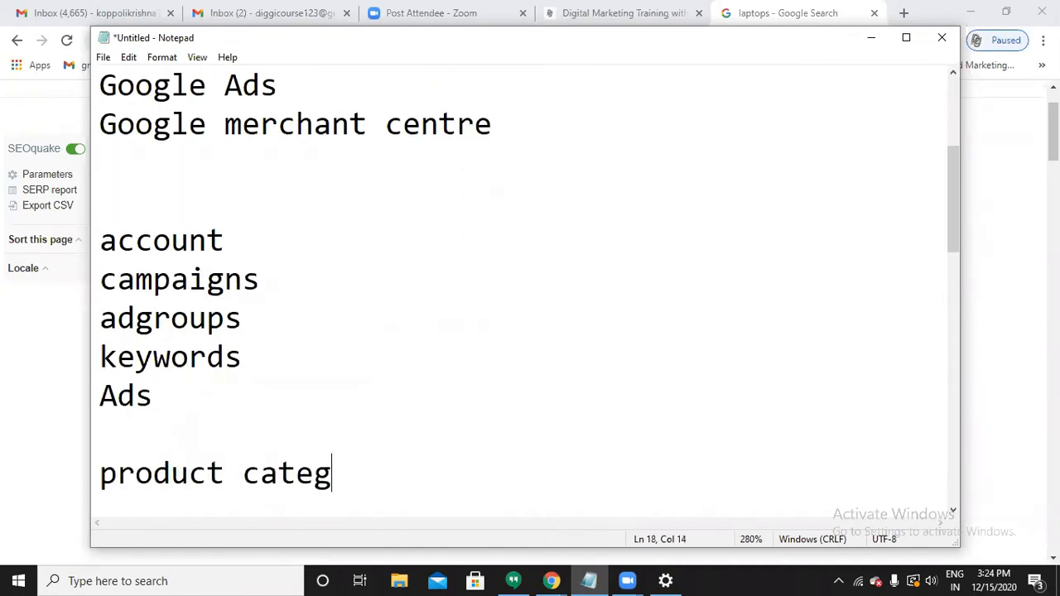
text(ory)
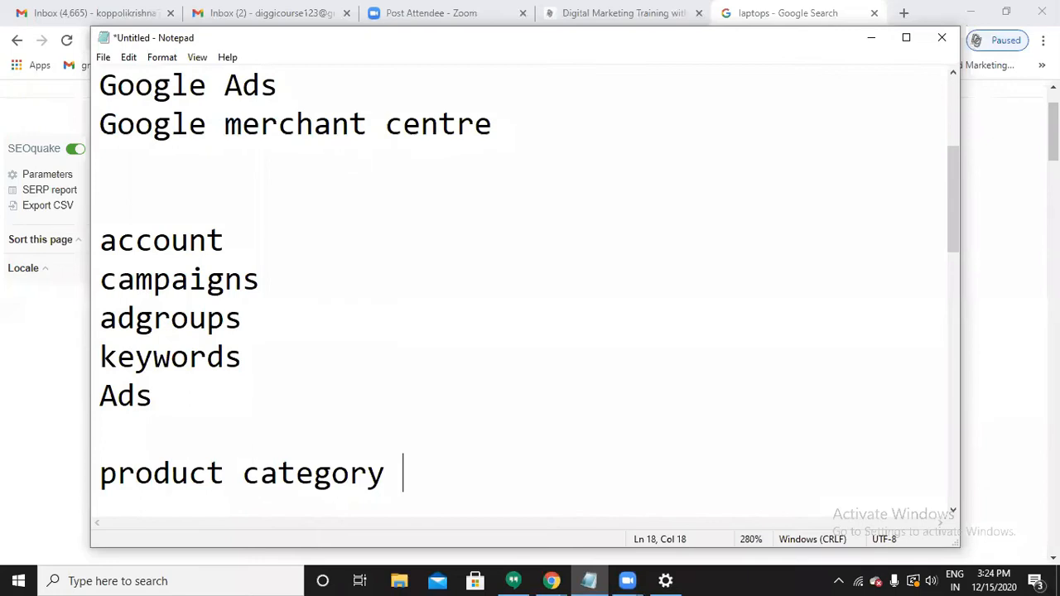
text(...prod)
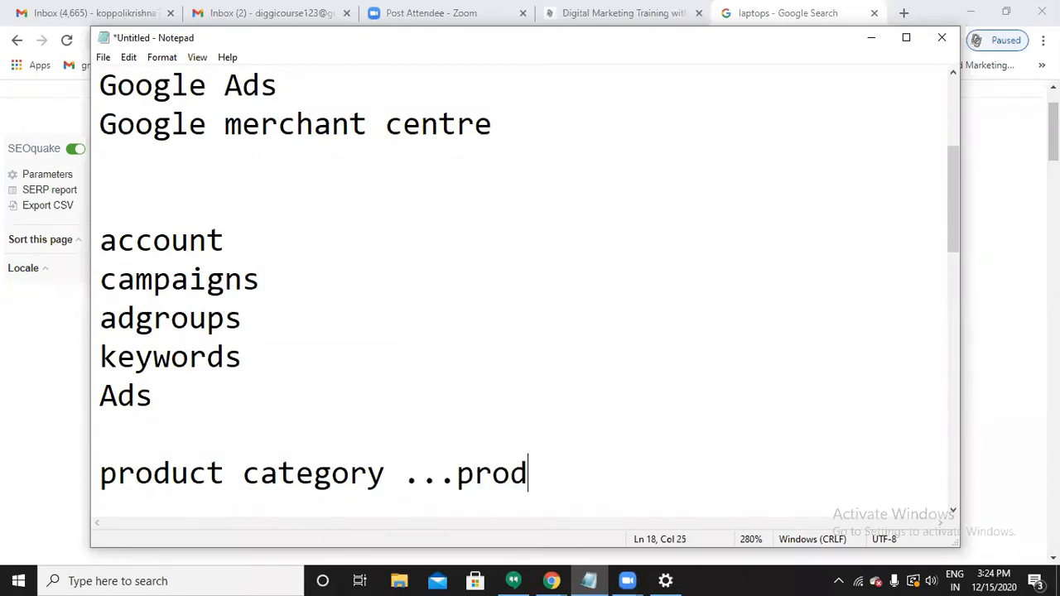
text(uct f)
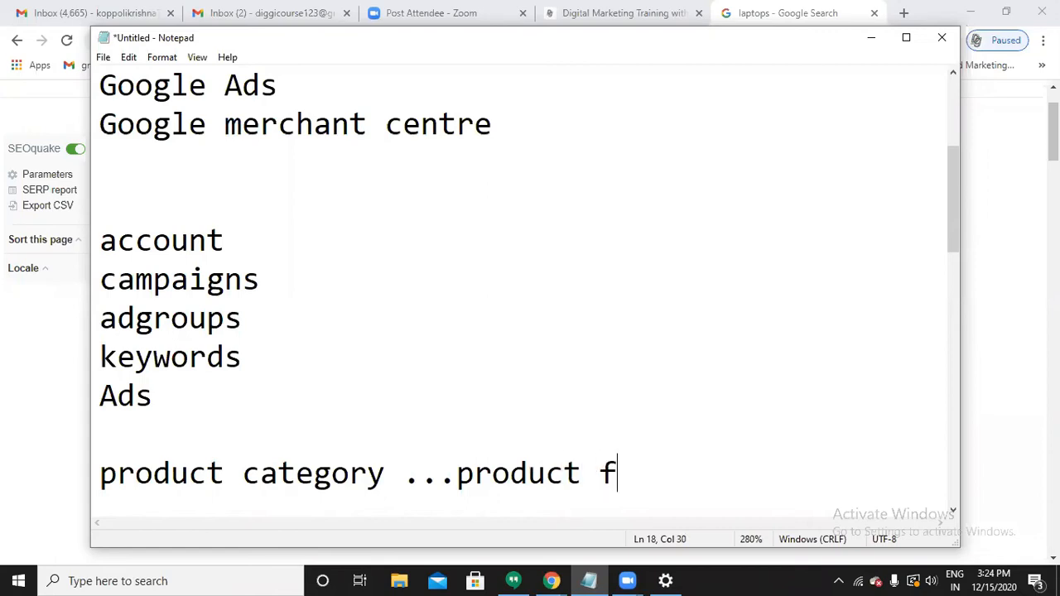
text(eed)
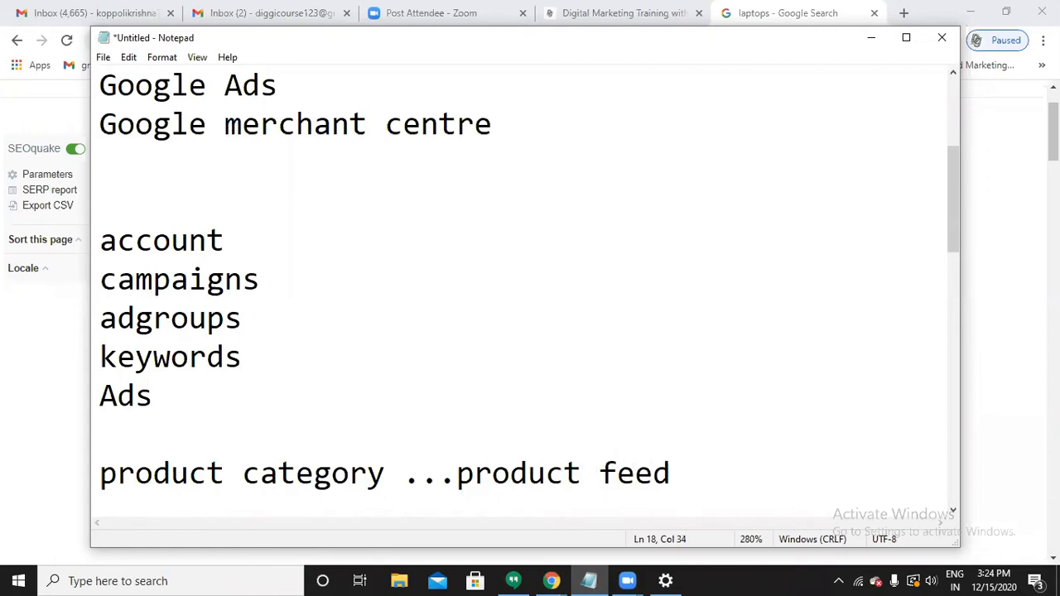
click(504, 135)
Minimize Notepad and select the 'laptops' query in the Google search box.
click(339, 94)
click(866, 45)
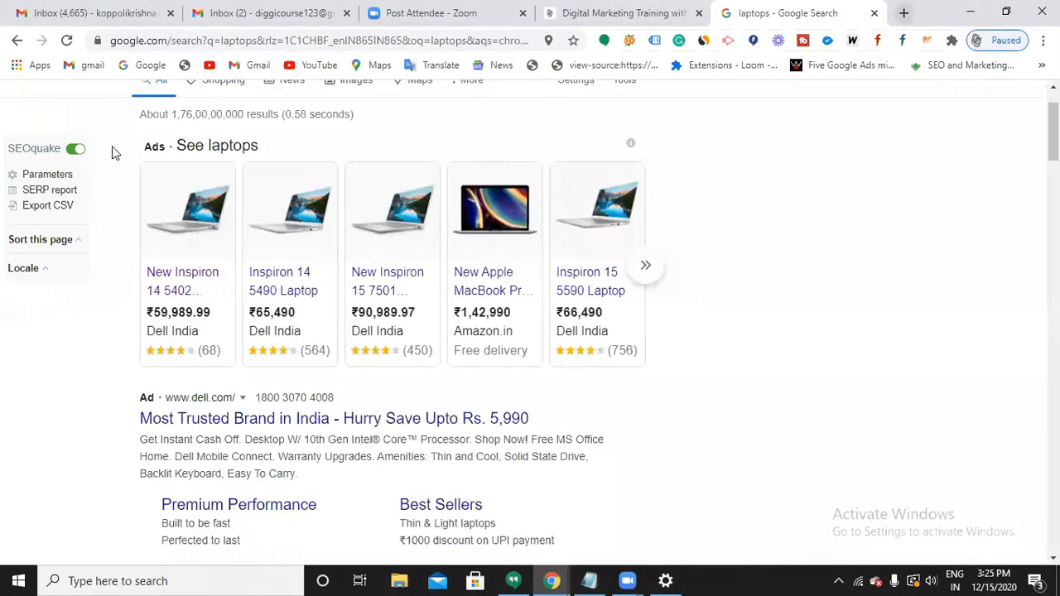
scroll(314, 166, up, 1)
double_click(254, 116)
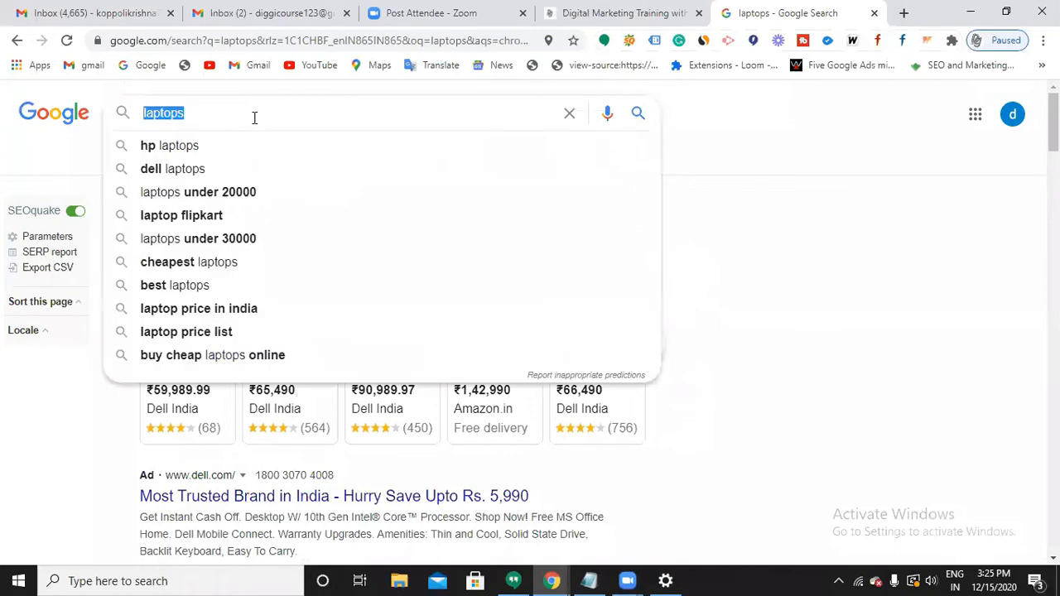
Replace the query with 'google merchant center' via the search suggestion.
key(BackSpace)
text(googl)
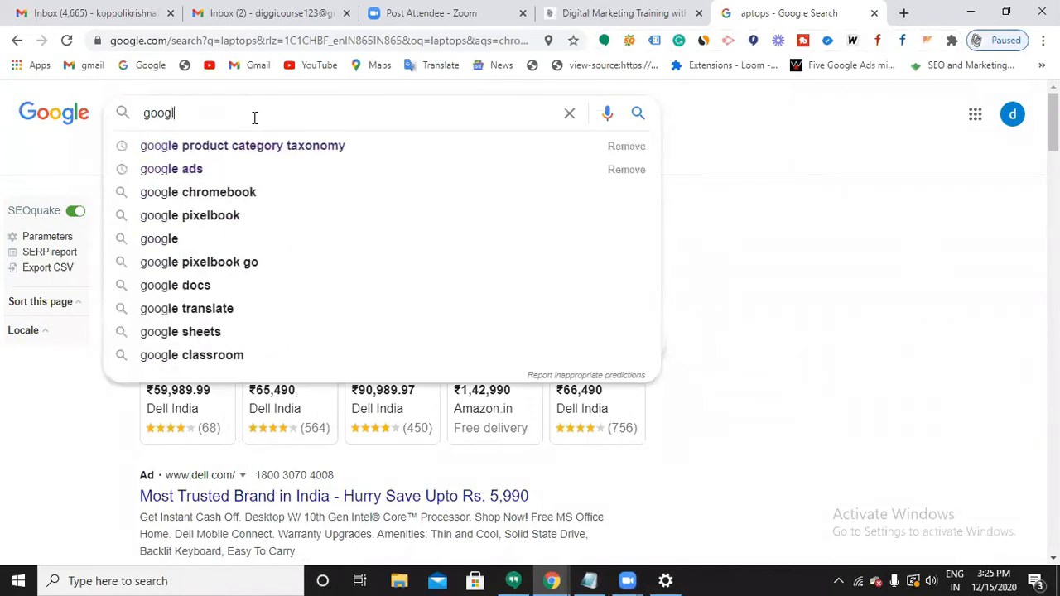
text(e merchant)
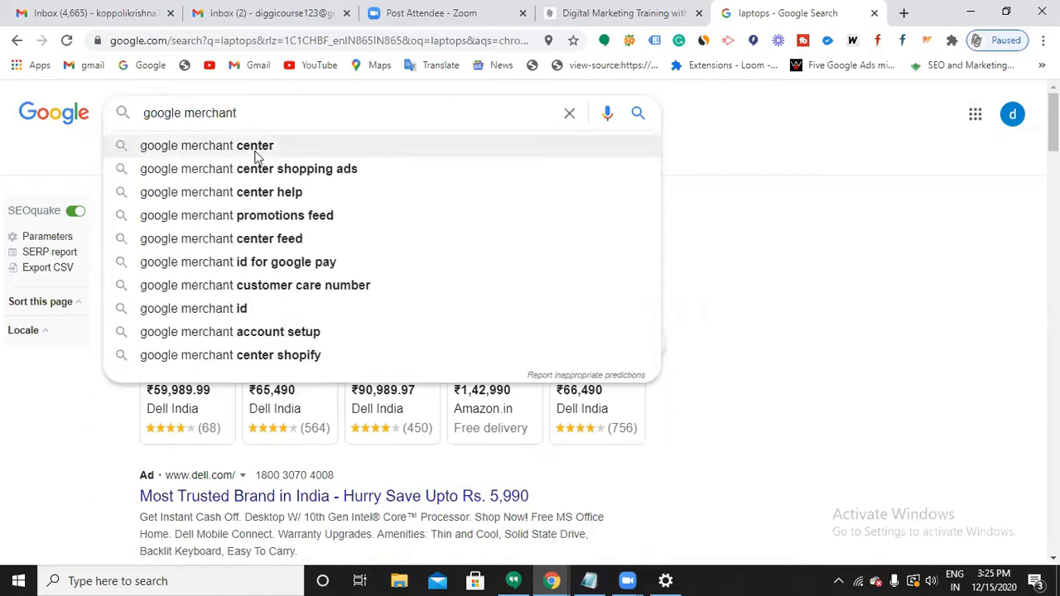
click(256, 149)
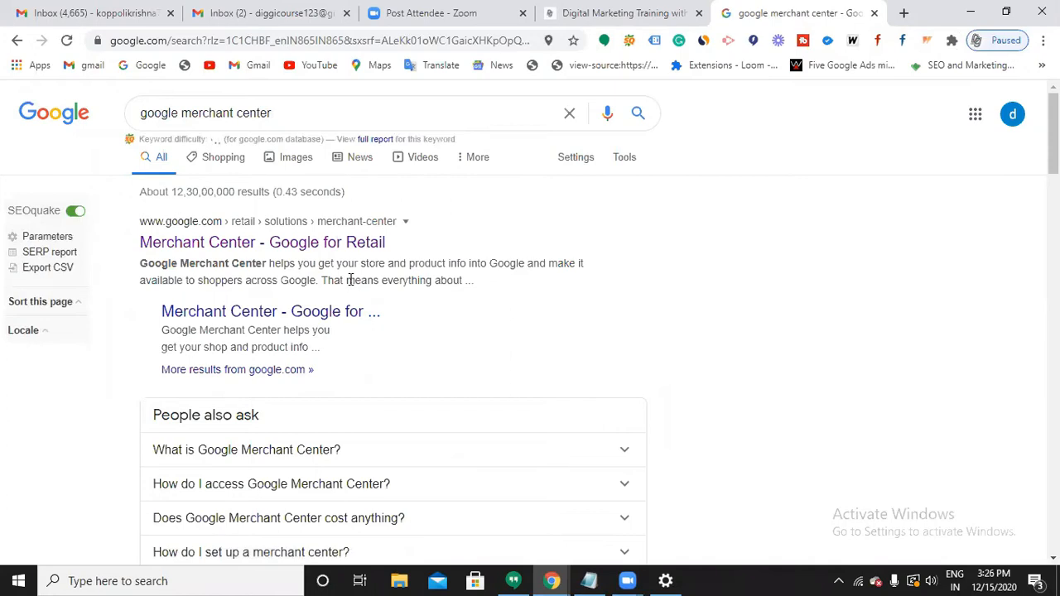
Open the Merchant Center - Google for Retail result and start account setup.
click(323, 243)
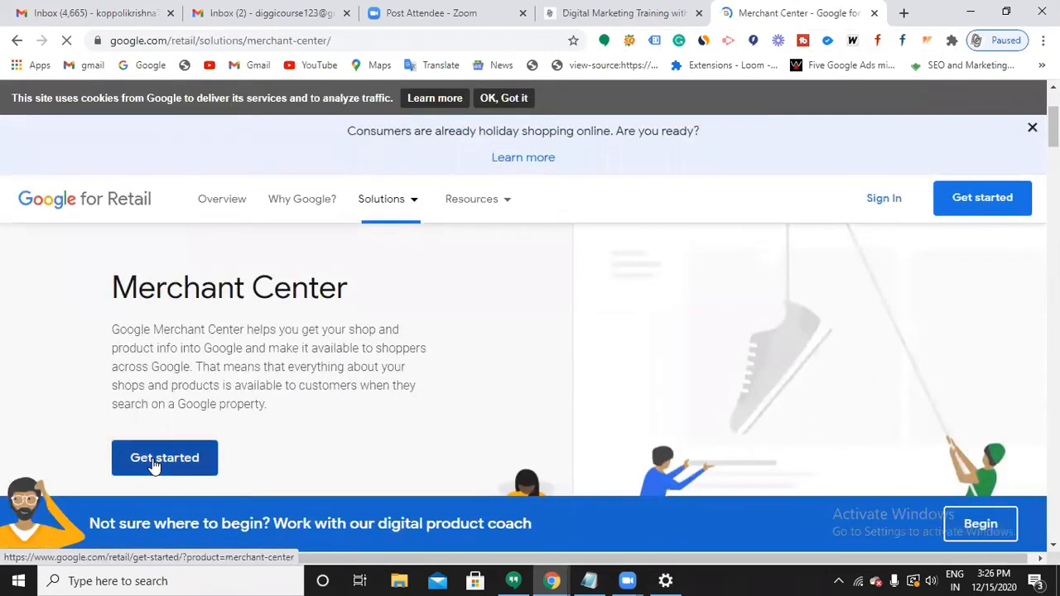
click(155, 466)
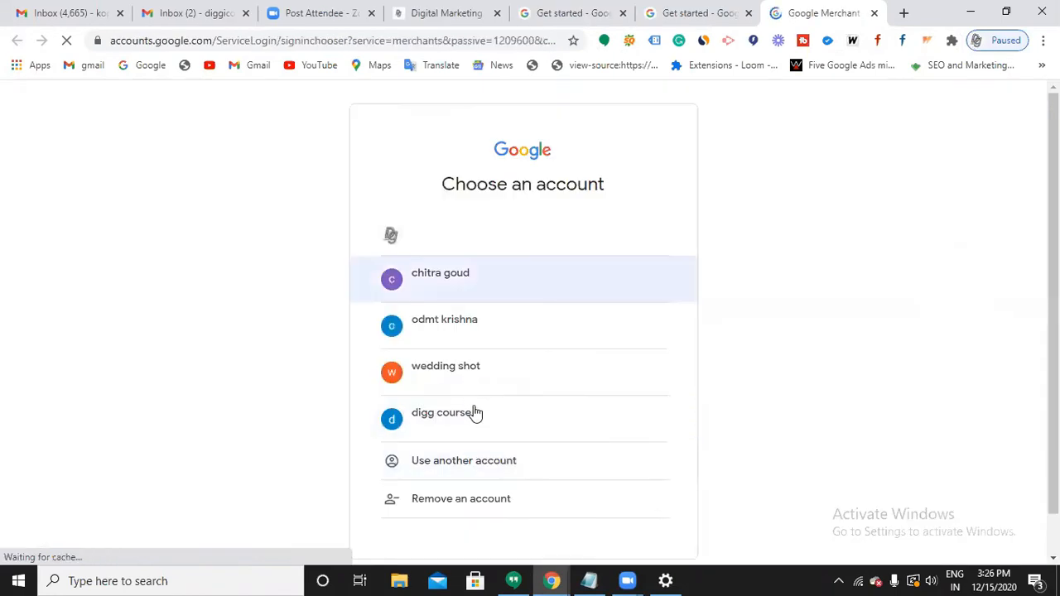
scroll(474, 417, down, 2)
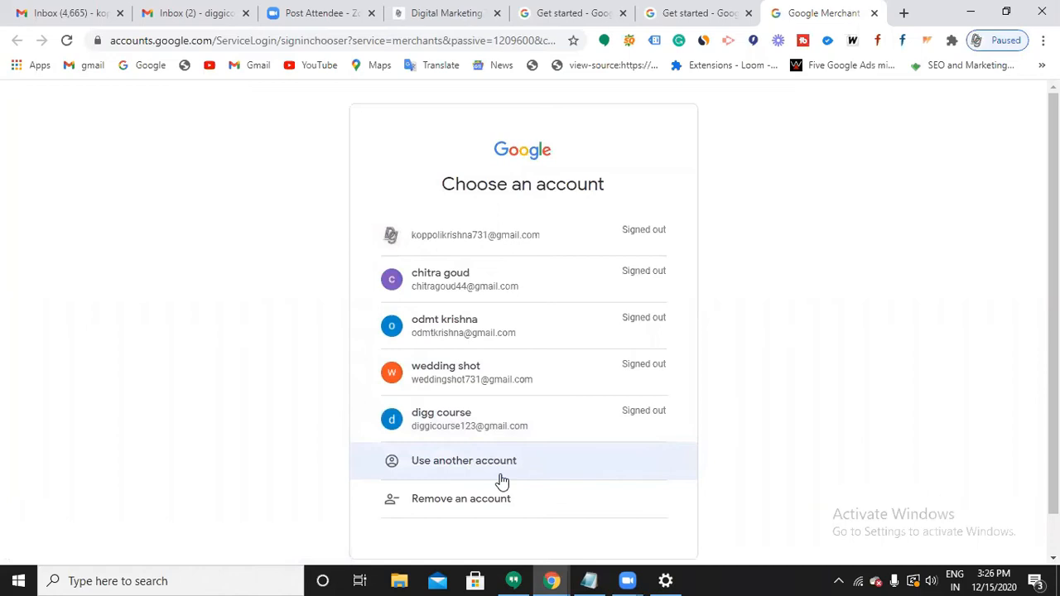
Sign in with a different Google account, entering its e-mail and password.
click(499, 478)
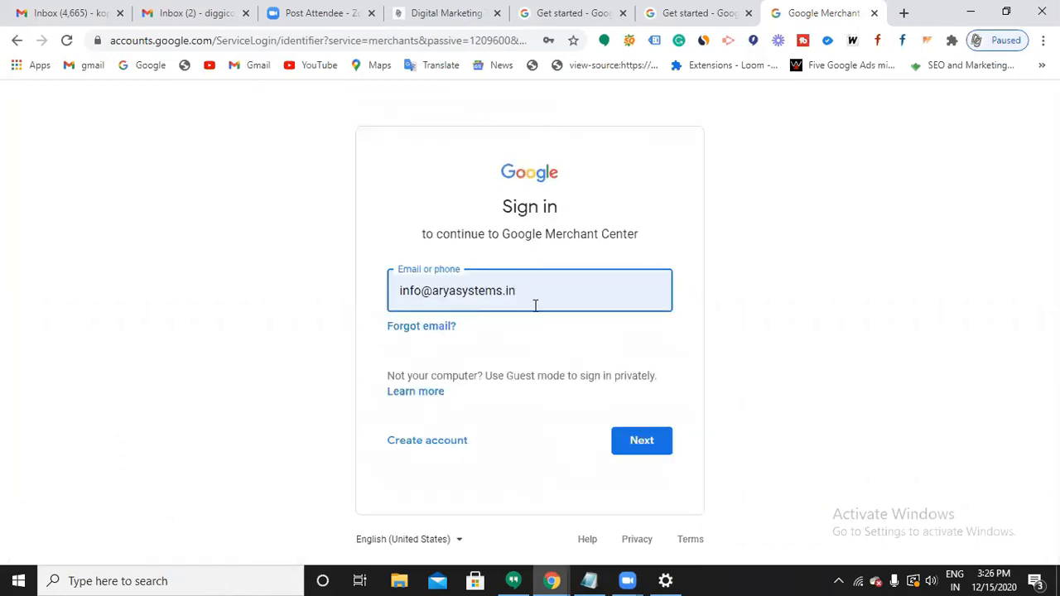
key(BackSpace)
key(BackSpace)
key(BackSpace)
key(BackSpace)
key(BackSpace)
key(BackSpace)
key(BackSpace)
key(BackSpace)
key(BackSpace)
key(BackSpace)
key(BackSpace)
key(BackSpace)
key(BackSpace)
key(BackSpace)
key(BackSpace)
key(BackSpace)
key(BackSpace)
key(BackSpace)
key(BackSpace)
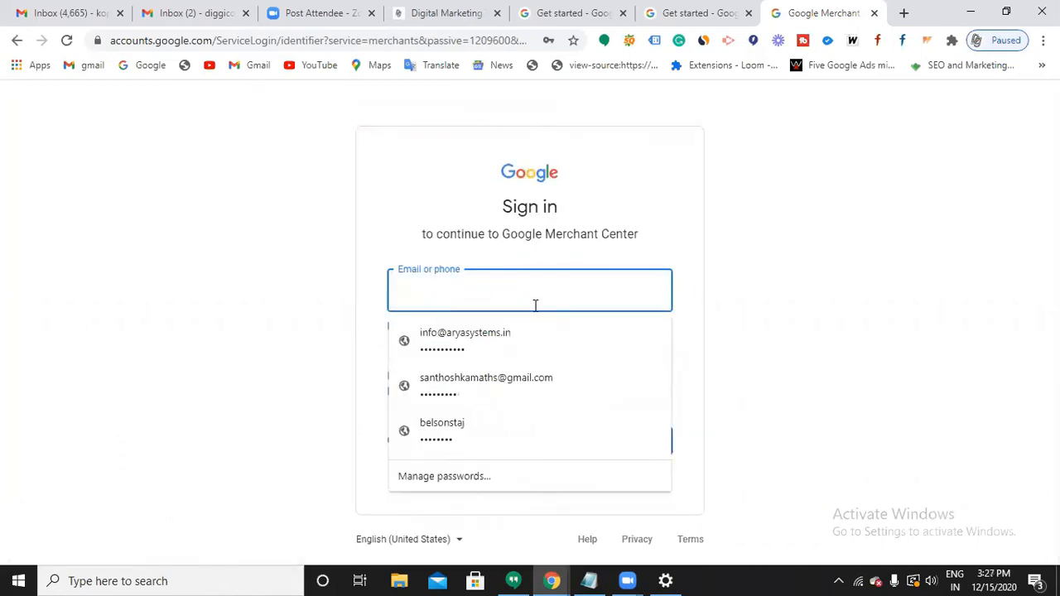
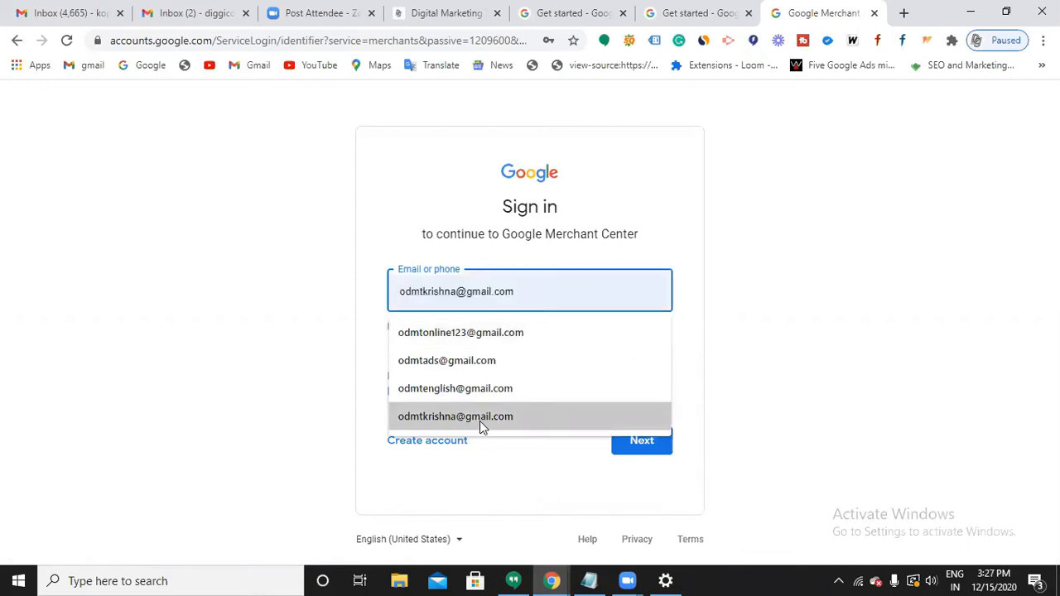
click(480, 421)
click(641, 442)
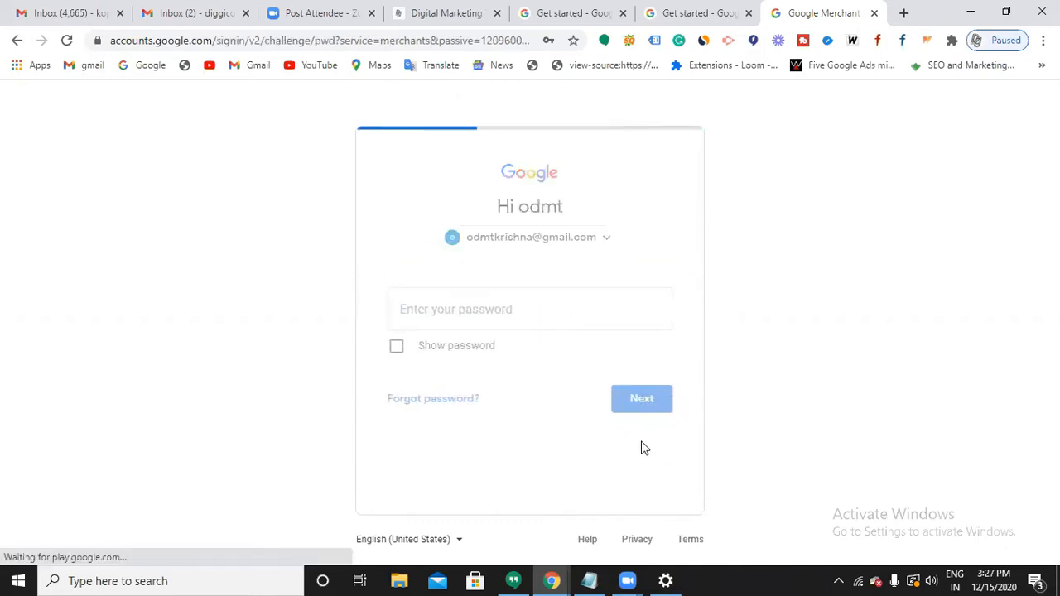
text(******)
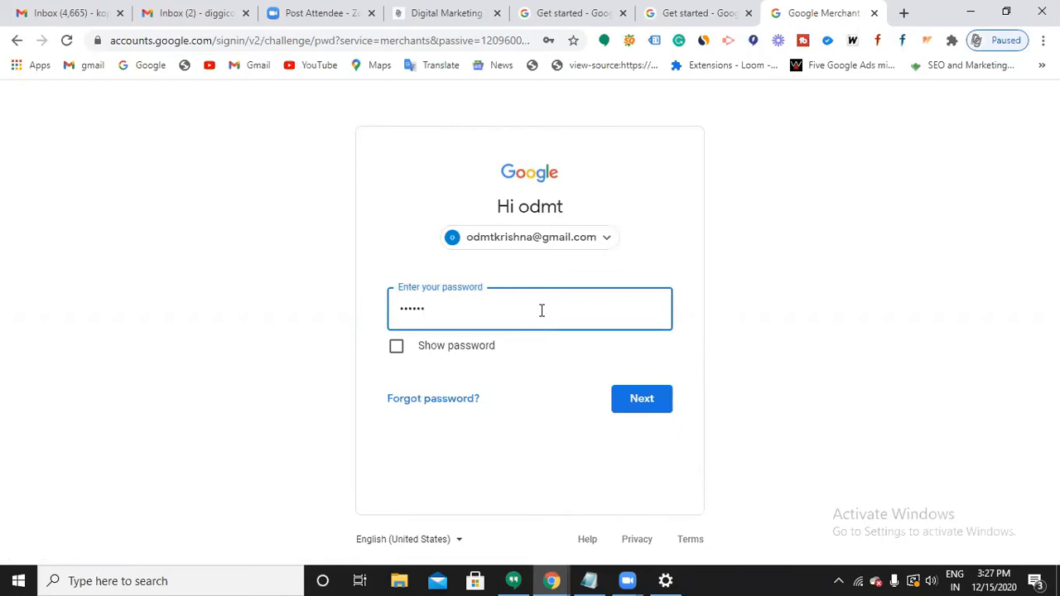
text(***)
key(Return)
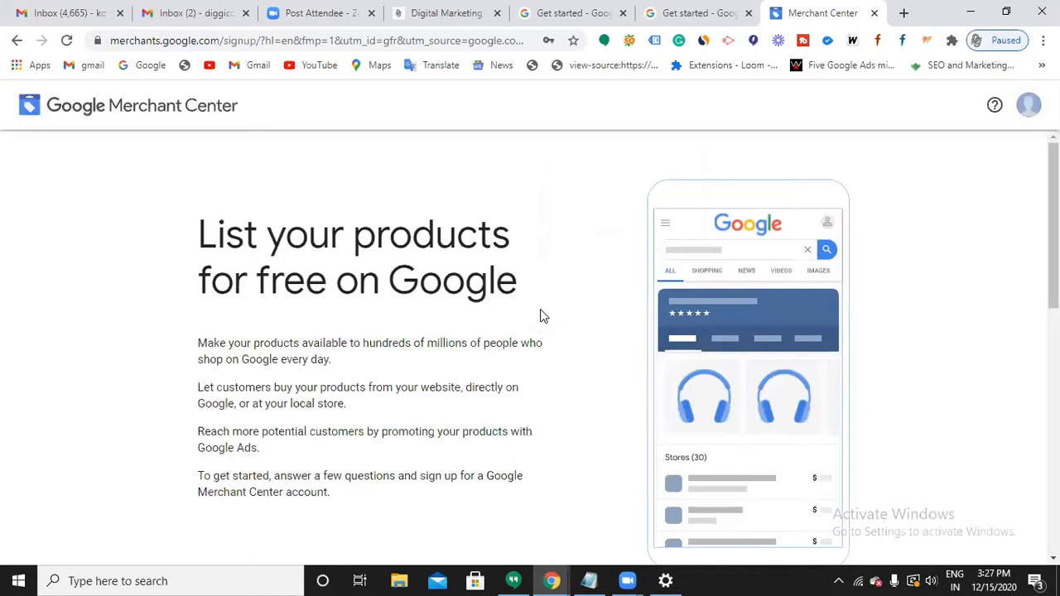
Enter the business name 'Diggicourse' and set the business country to India.
scroll(540, 316, down, 6)
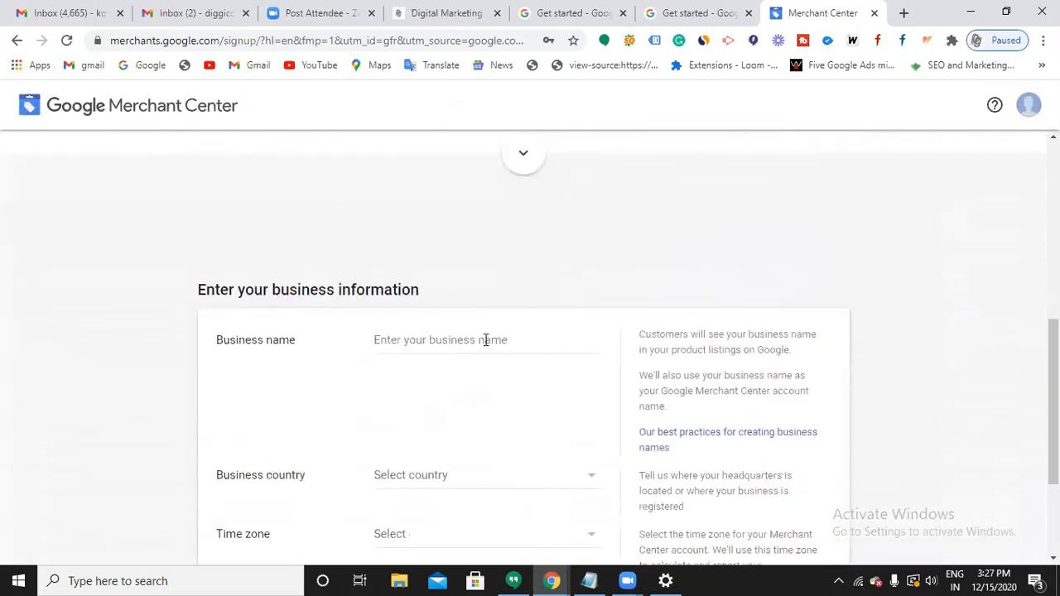
scroll(470, 325, down, 2)
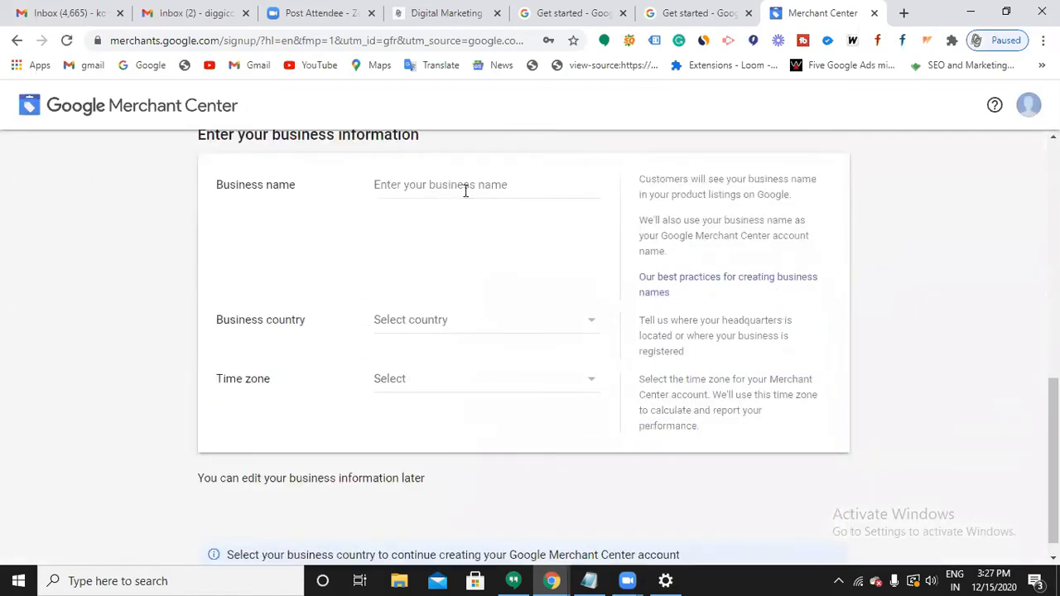
click(466, 190)
text(D)
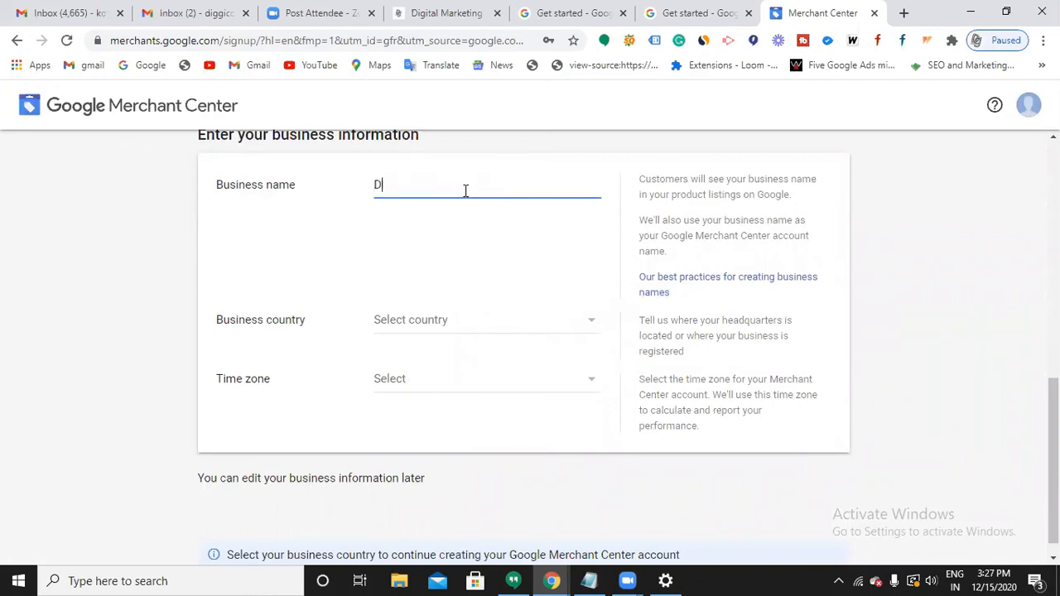
text(iggicourse)
click(481, 326)
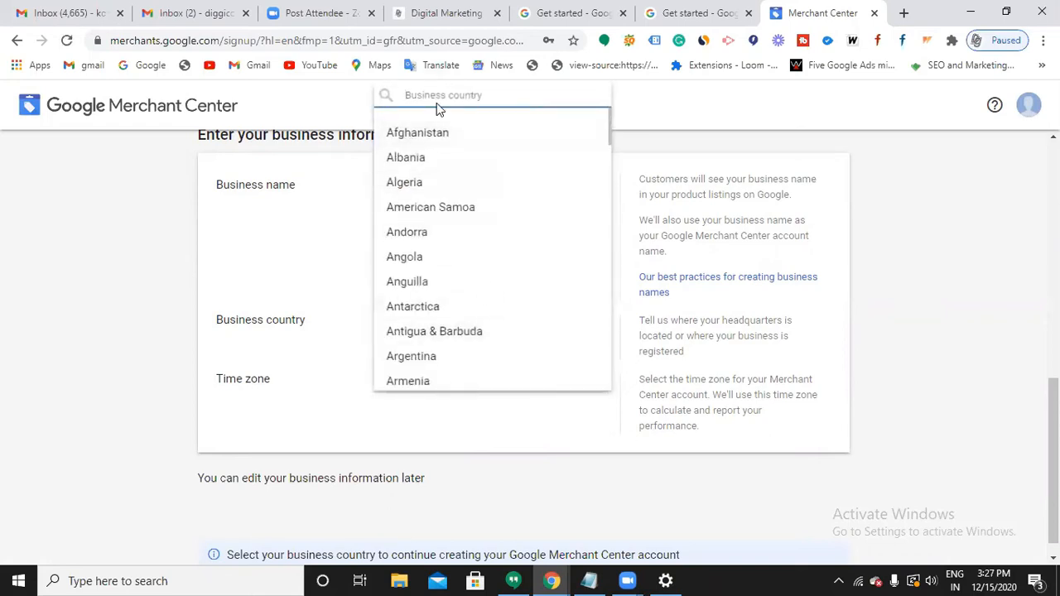
text(india)
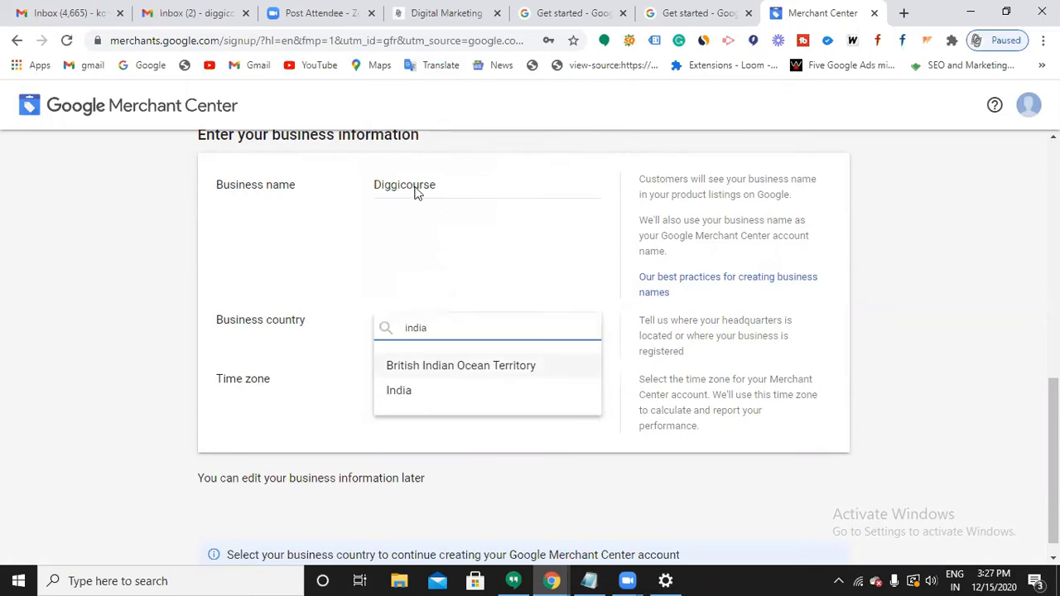
click(409, 390)
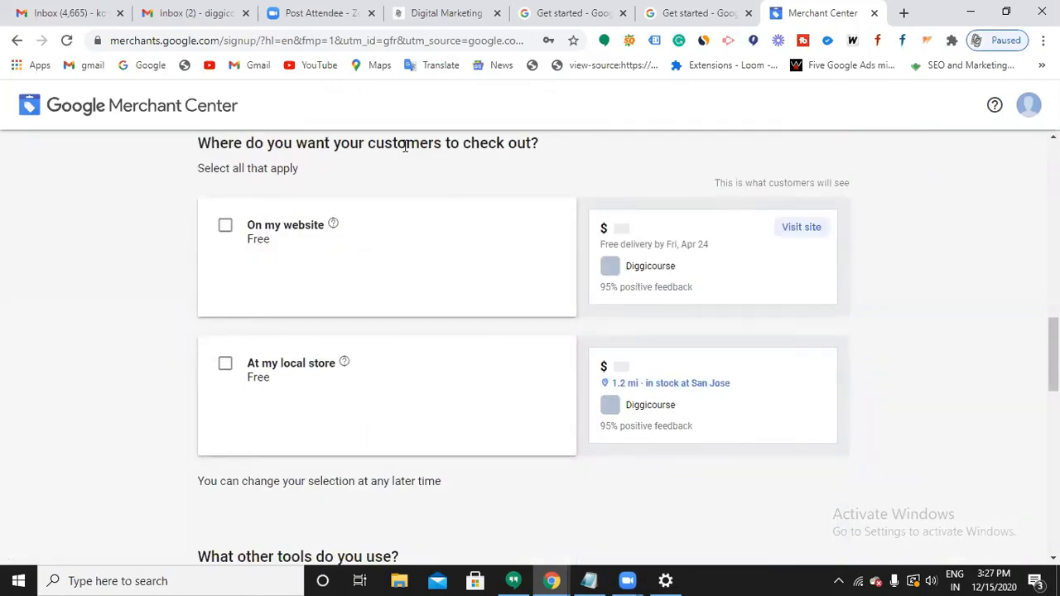
Choose checkout on the website, accept the Terms of Service and create the account.
click(225, 229)
scroll(339, 293, down, 3)
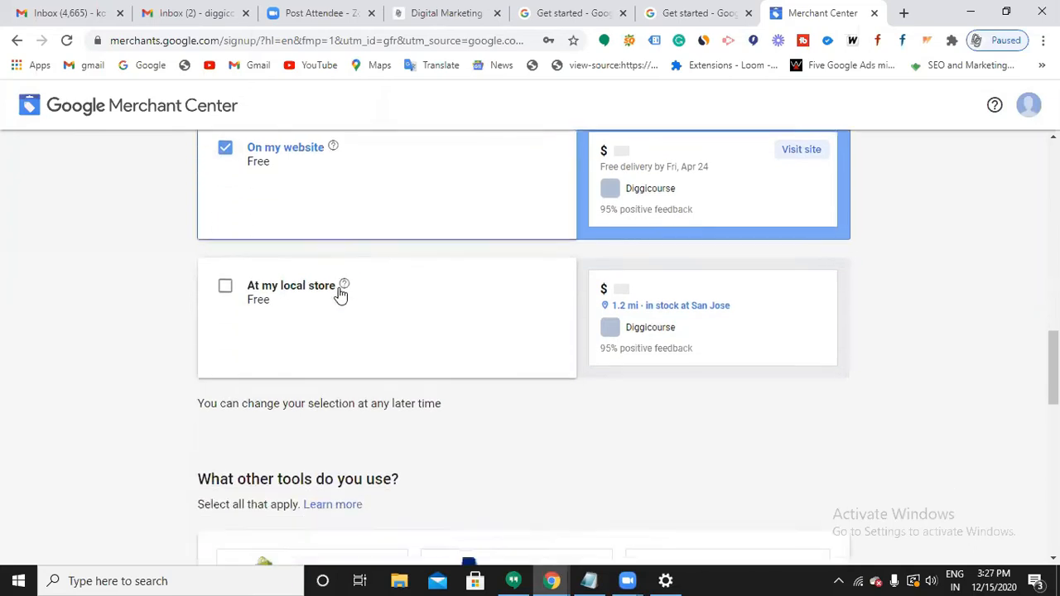
scroll(338, 293, down, 1)
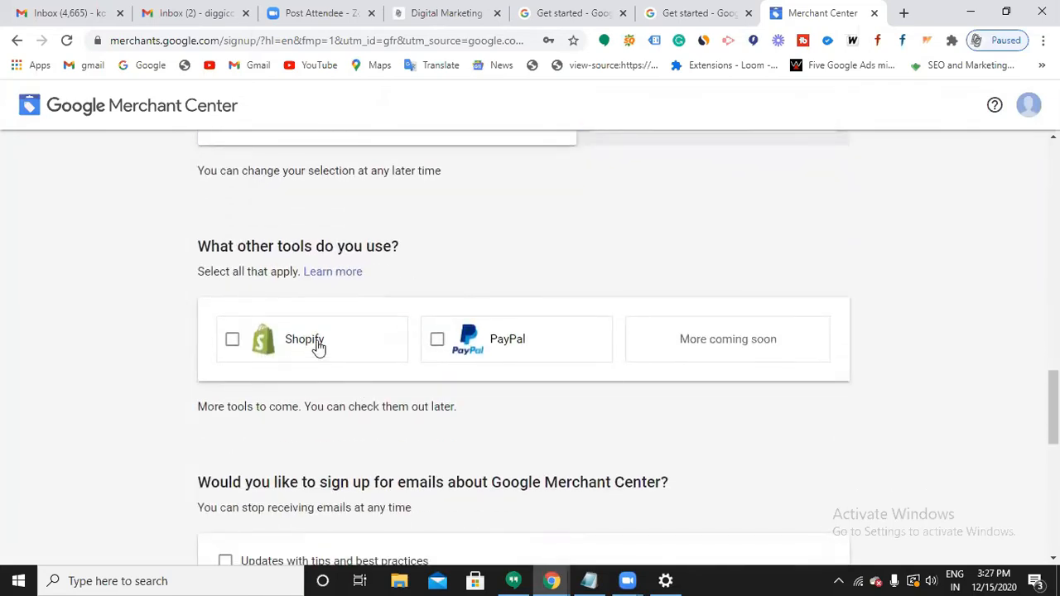
scroll(544, 361, down, 2)
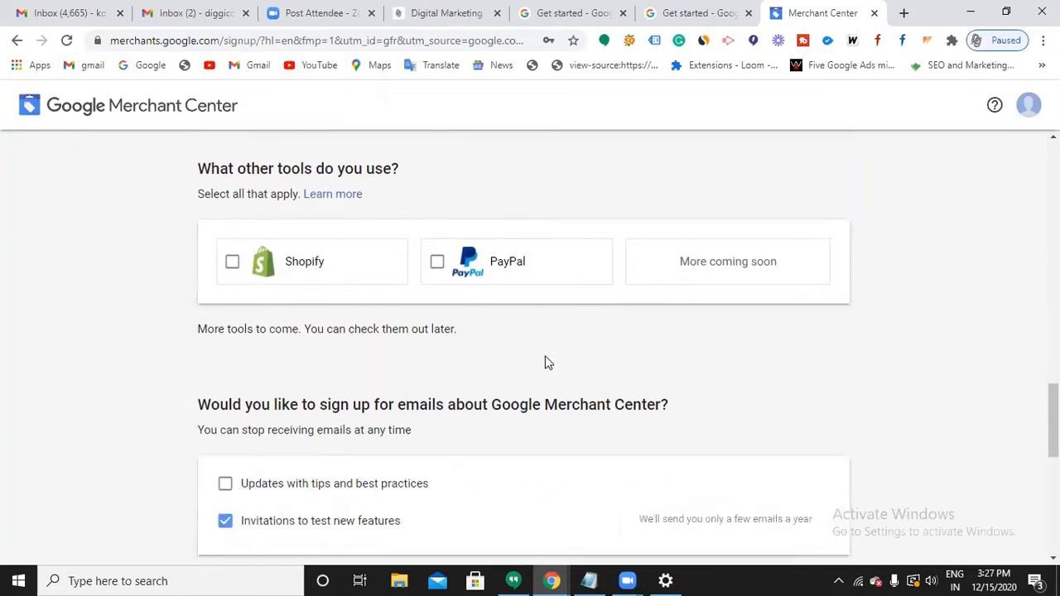
scroll(342, 409, down, 2)
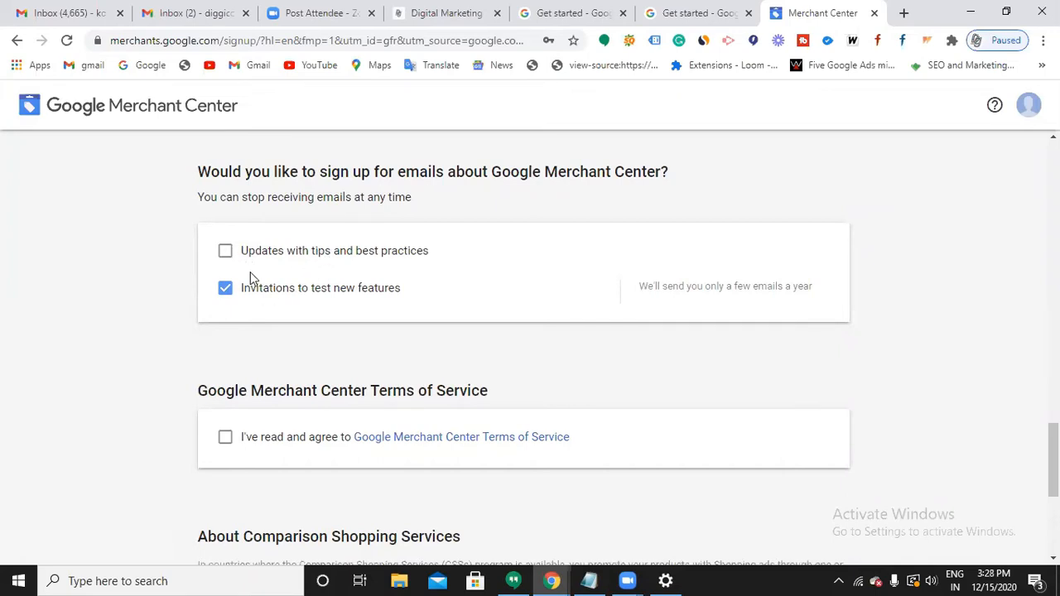
scroll(250, 273, down, 2)
click(238, 292)
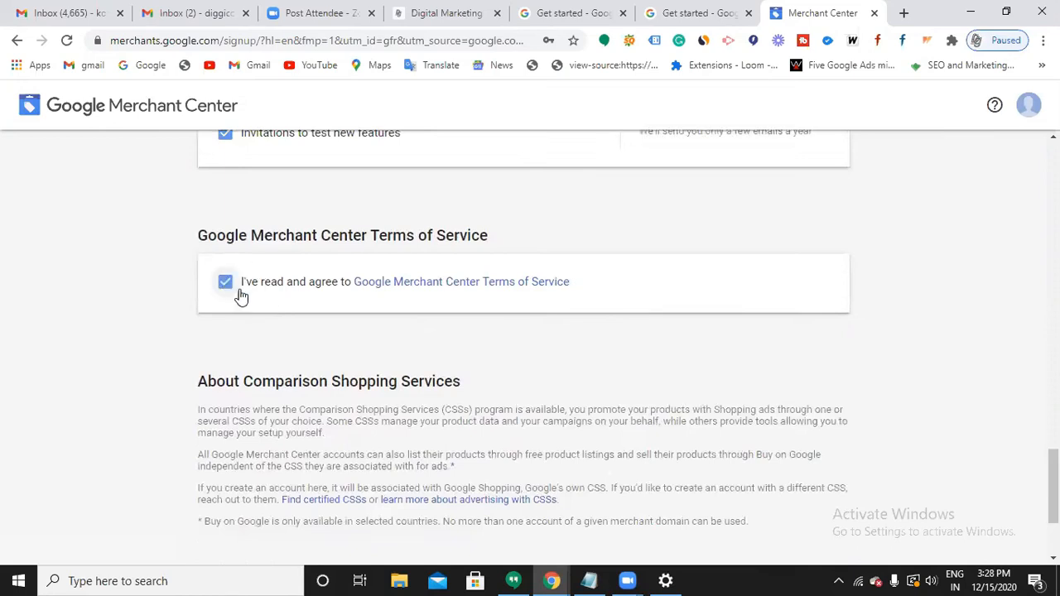
scroll(284, 323, down, 2)
click(251, 509)
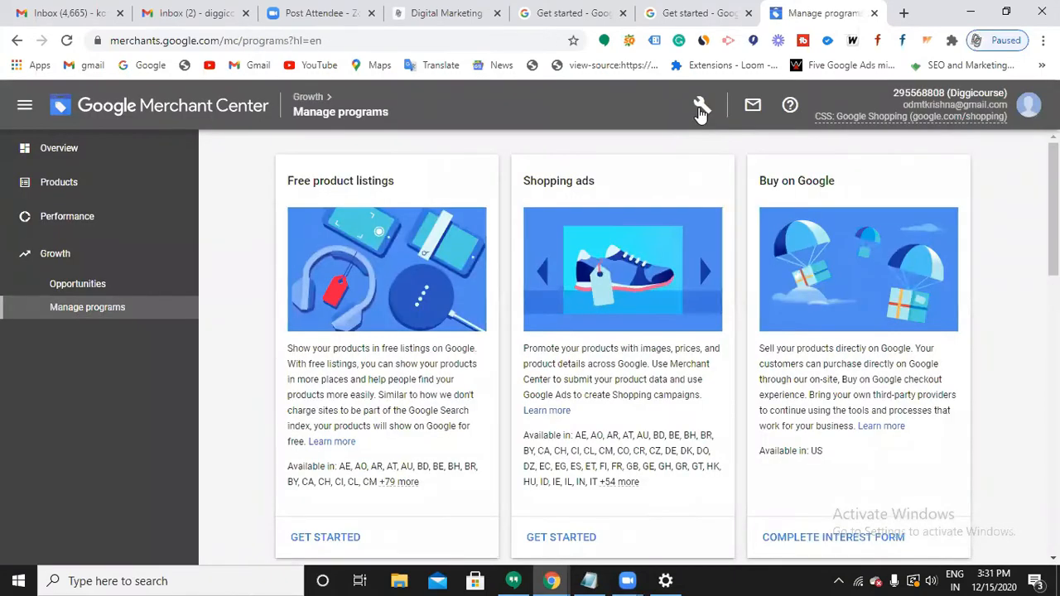
Go to Tools and settings > Shipping and returns and begin adding a shipping service.
click(700, 107)
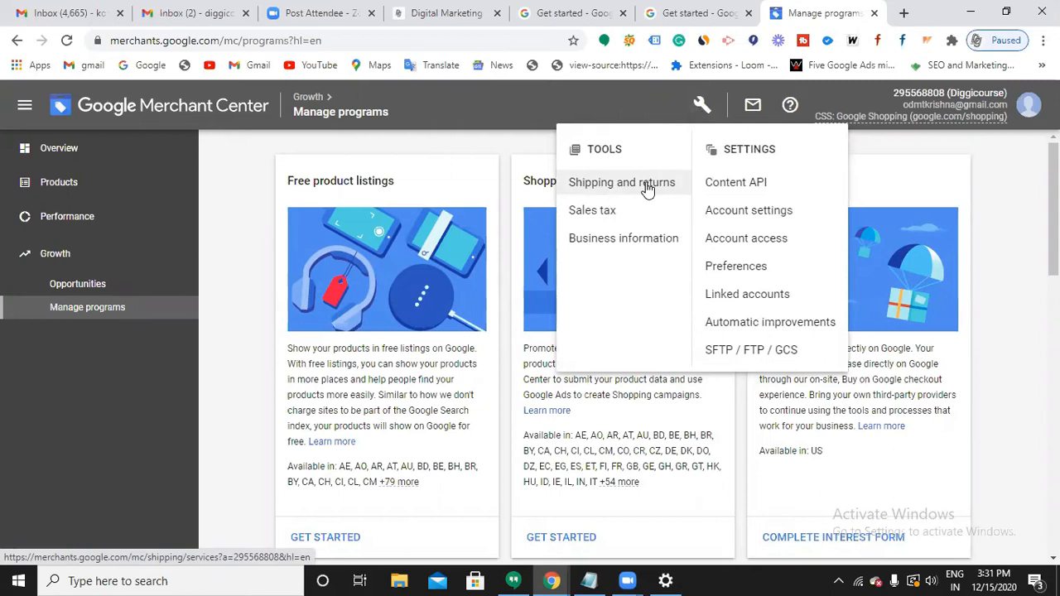
click(648, 186)
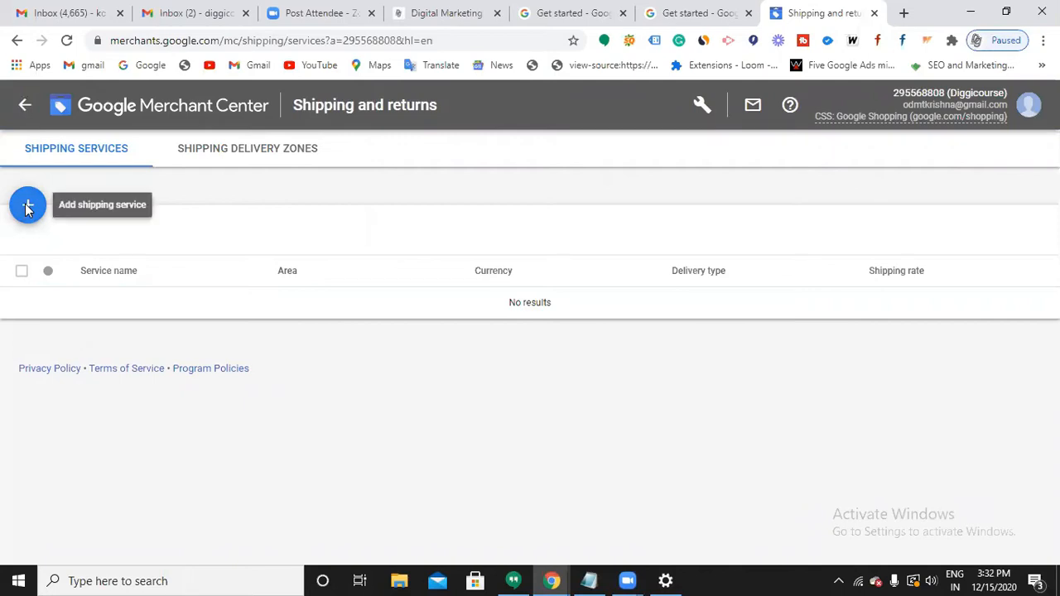
click(27, 207)
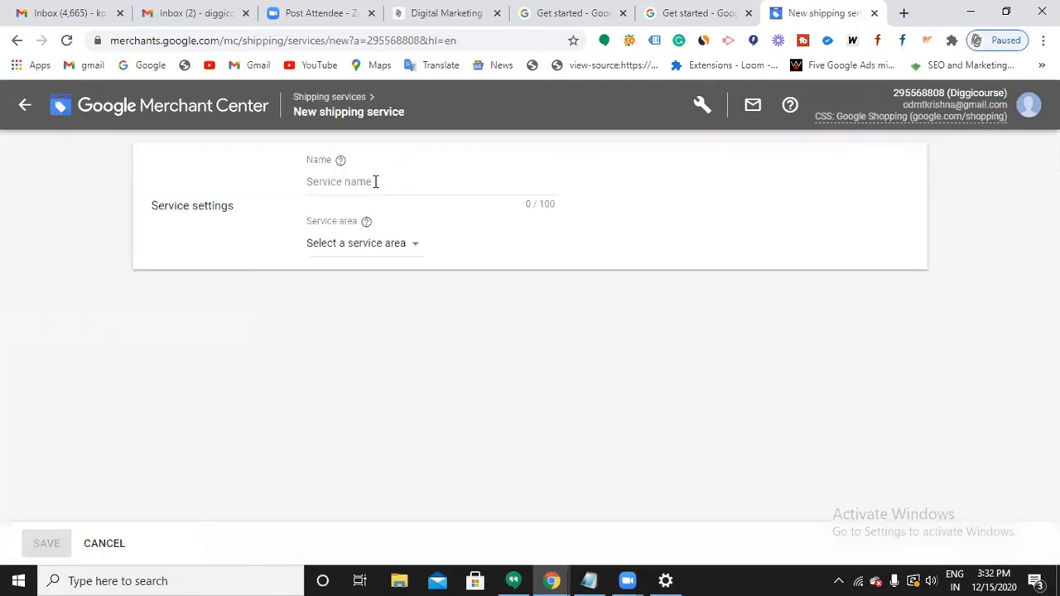
Name the new shipping service 'Diggic' and set its service area to India (INR).
click(375, 182)
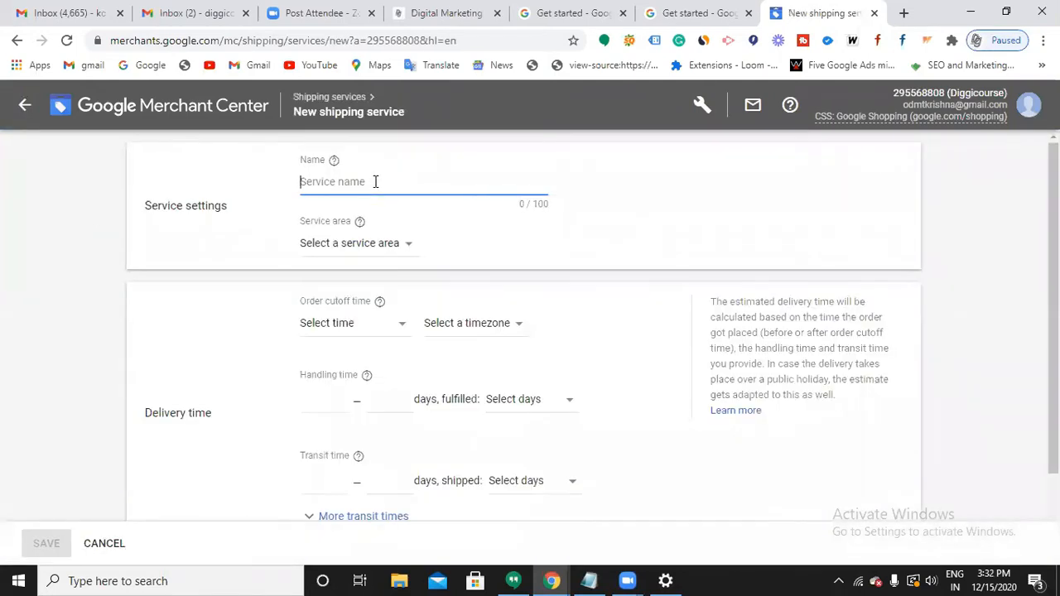
text(Diggic)
scroll(362, 248, down, 1)
scroll(362, 256, up, 1)
click(349, 245)
click(330, 292)
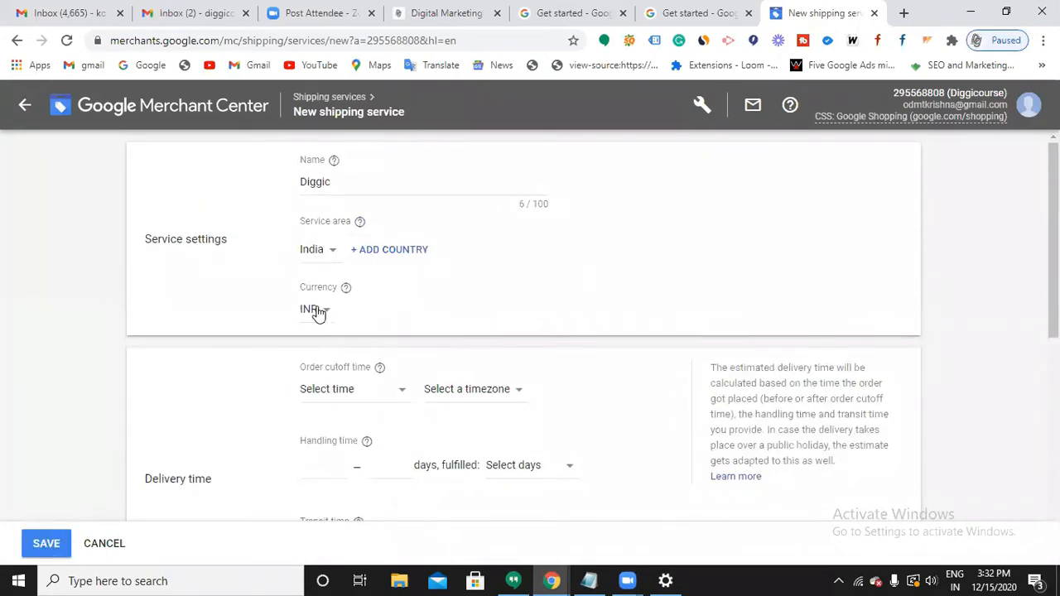
scroll(323, 286, down, 1)
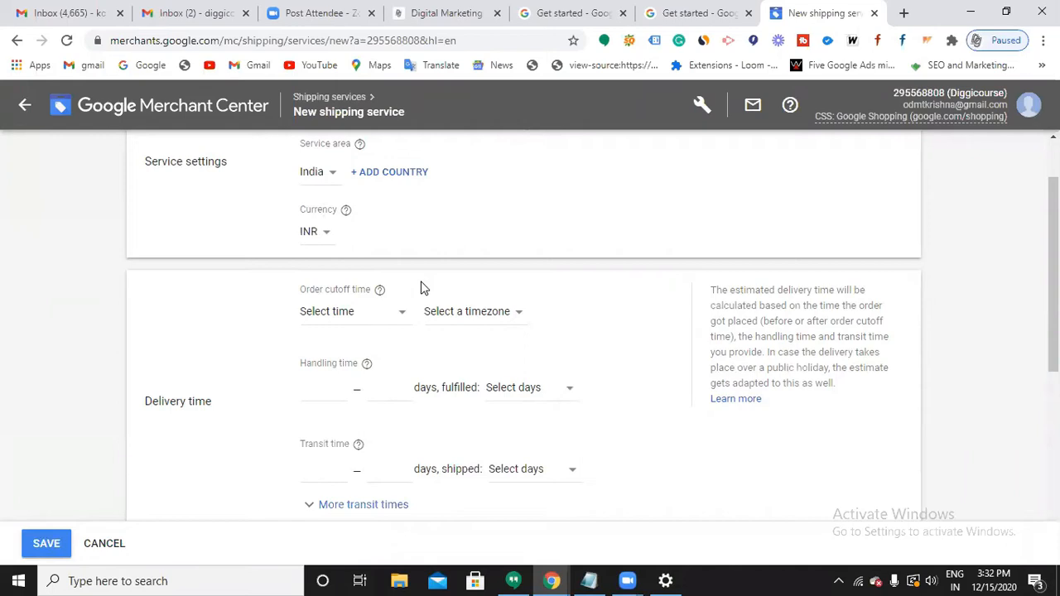
Set the order cutoff time to 11:00 PM, India Standard Time (Kolkata).
click(401, 324)
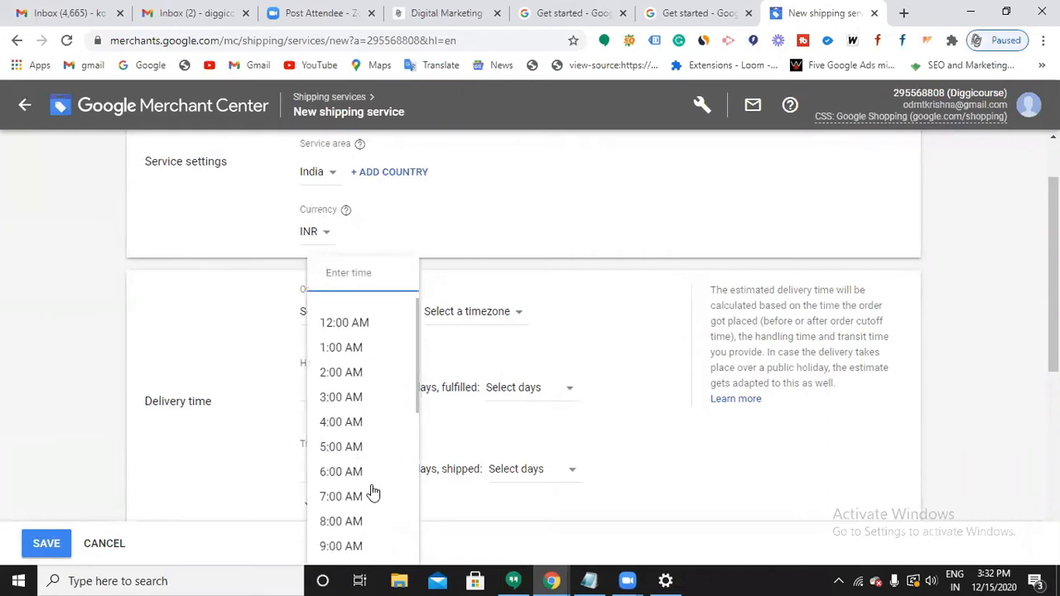
scroll(372, 497, down, 5)
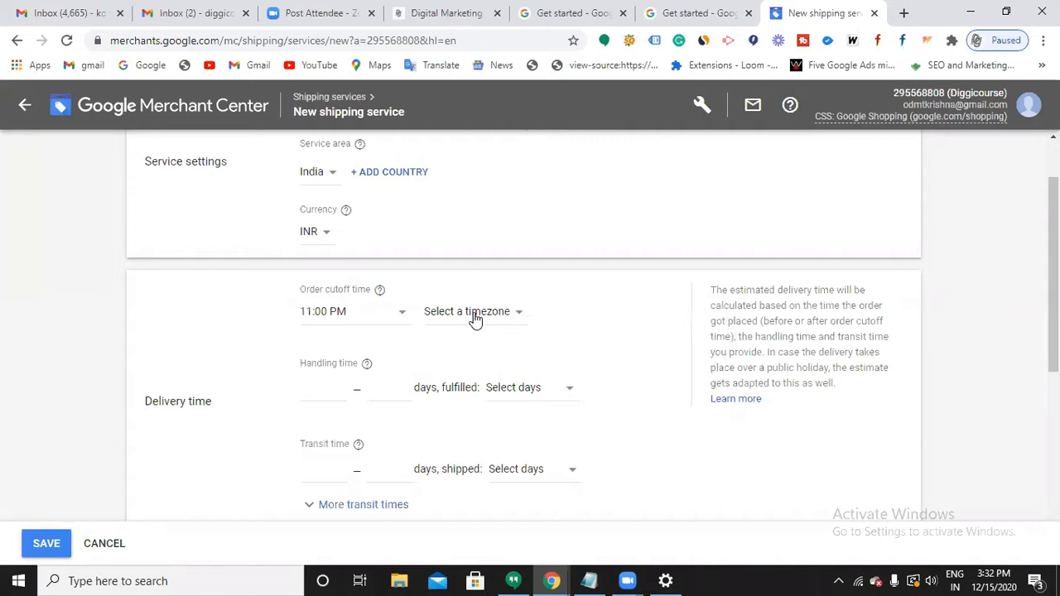
click(475, 319)
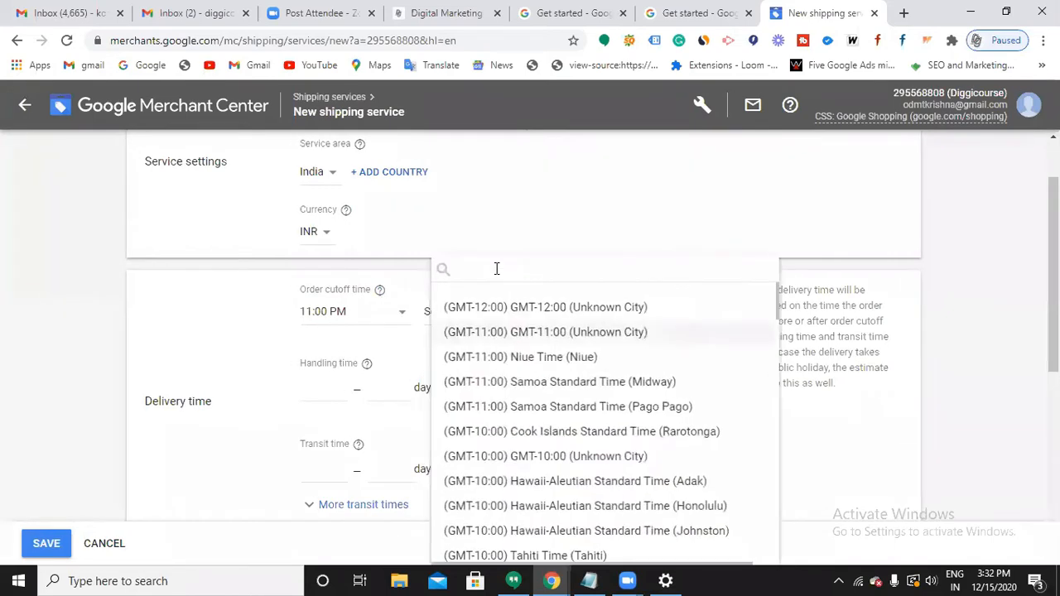
click(497, 268)
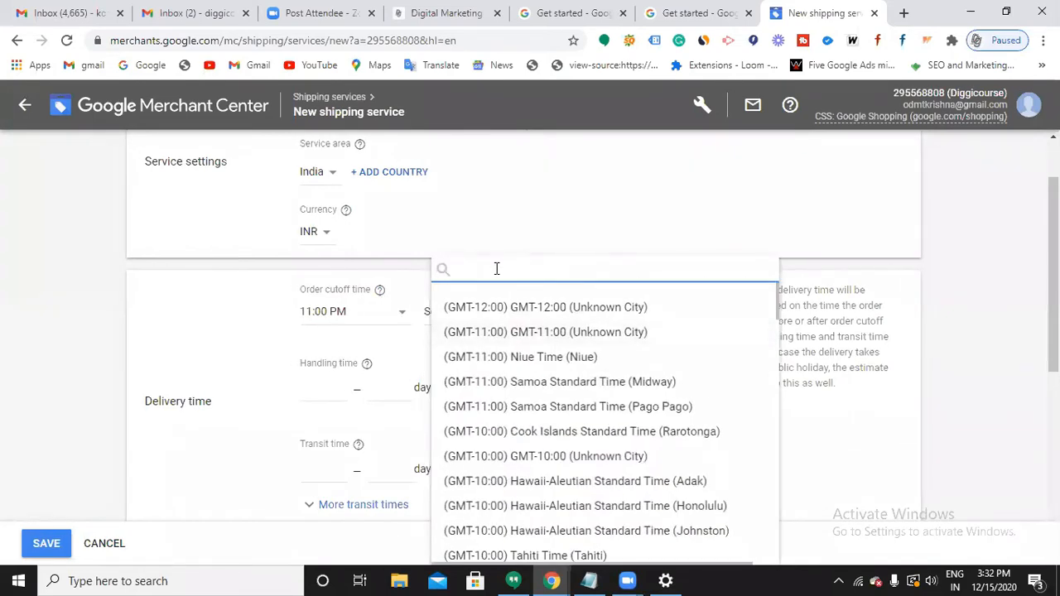
text(kol)
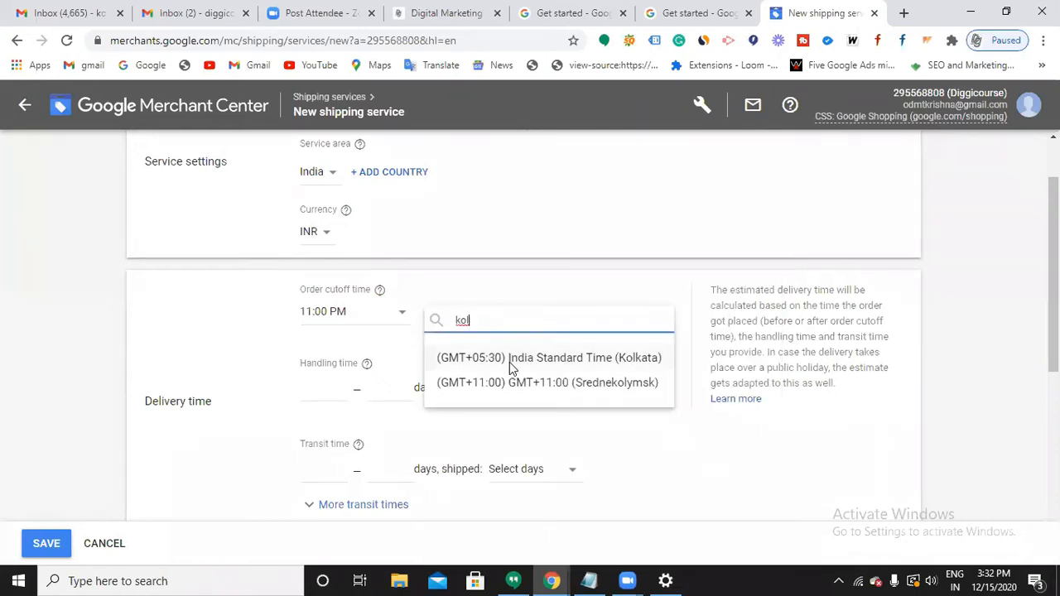
click(510, 364)
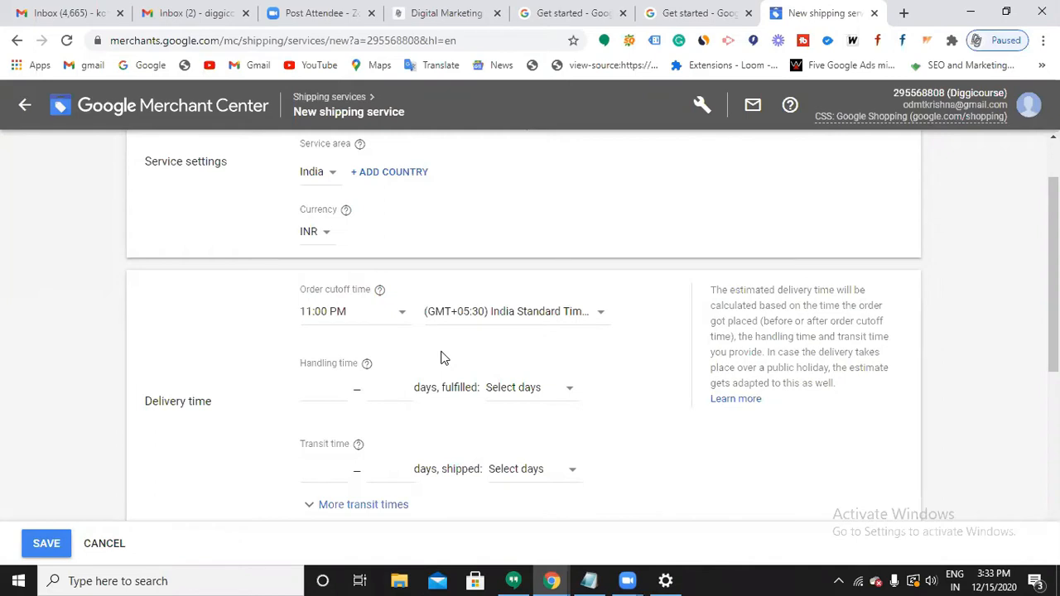
Set the handling time to 1–2 days, Mon – Fri.
click(319, 392)
text(1-2)
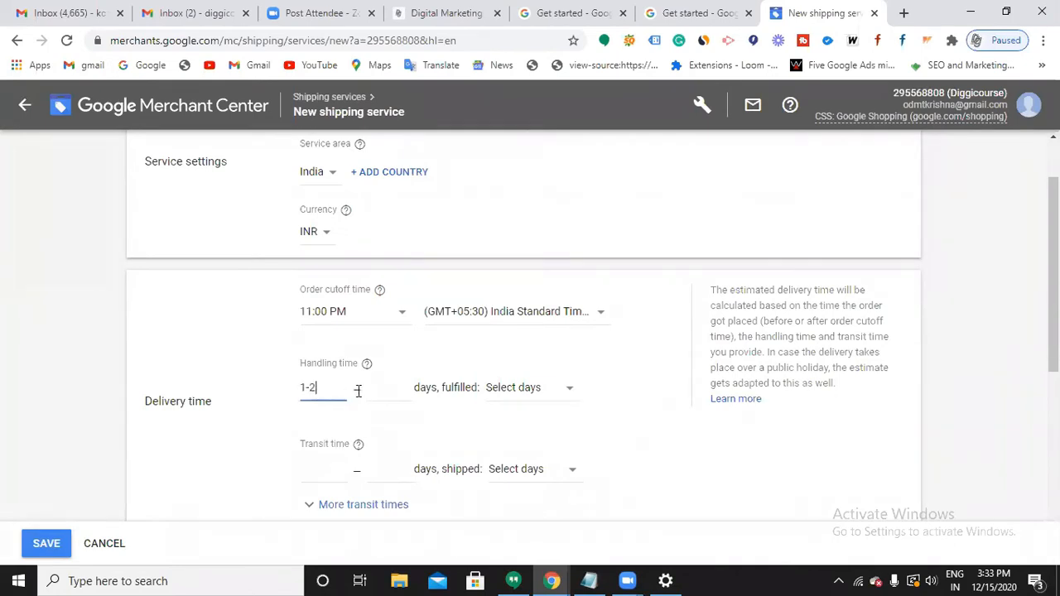
key(BackSpace)
click(380, 387)
text(2)
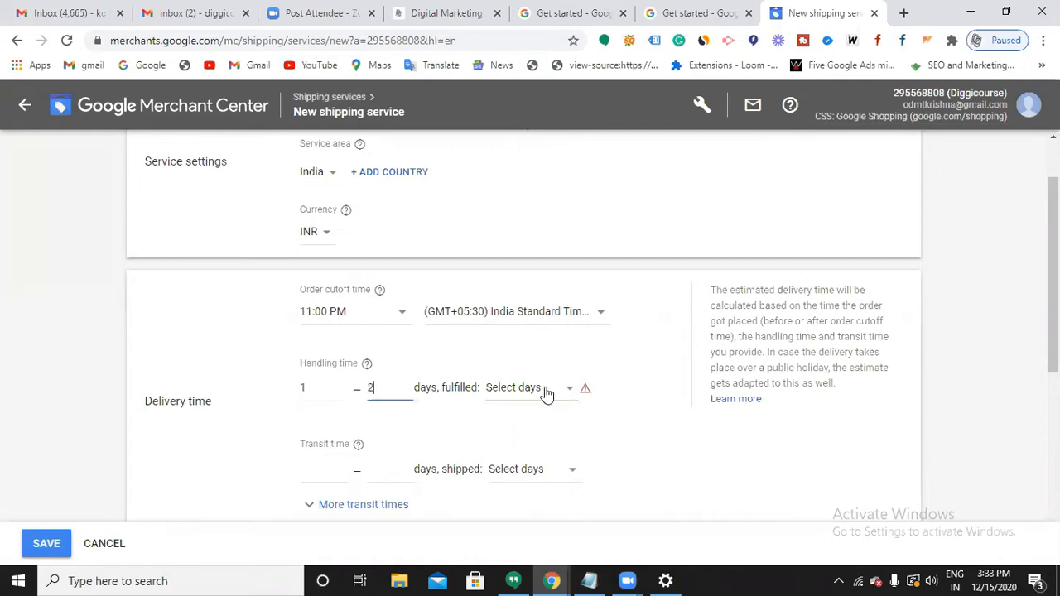
click(530, 469)
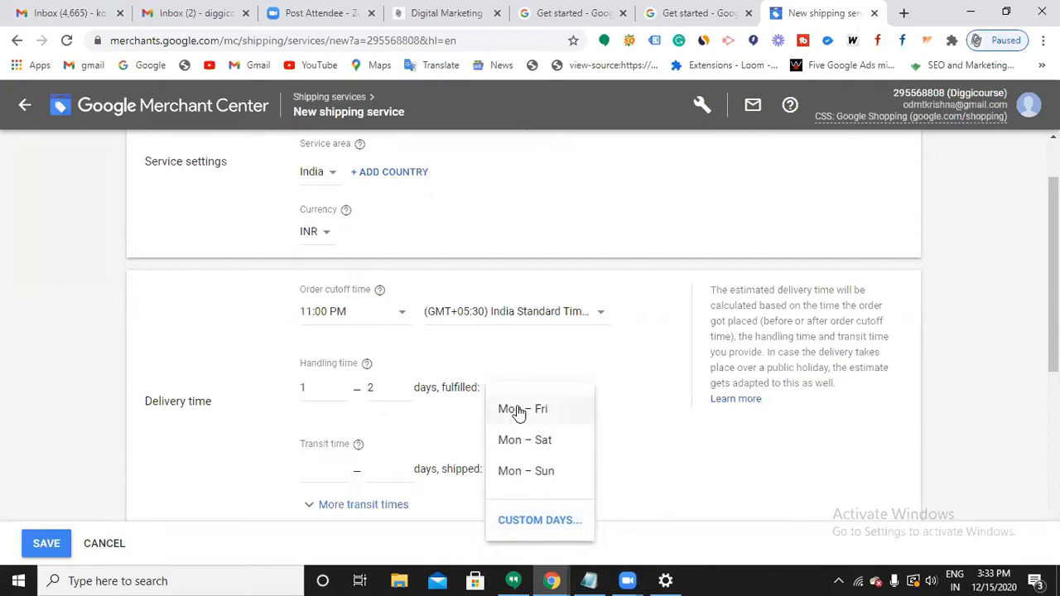
click(373, 443)
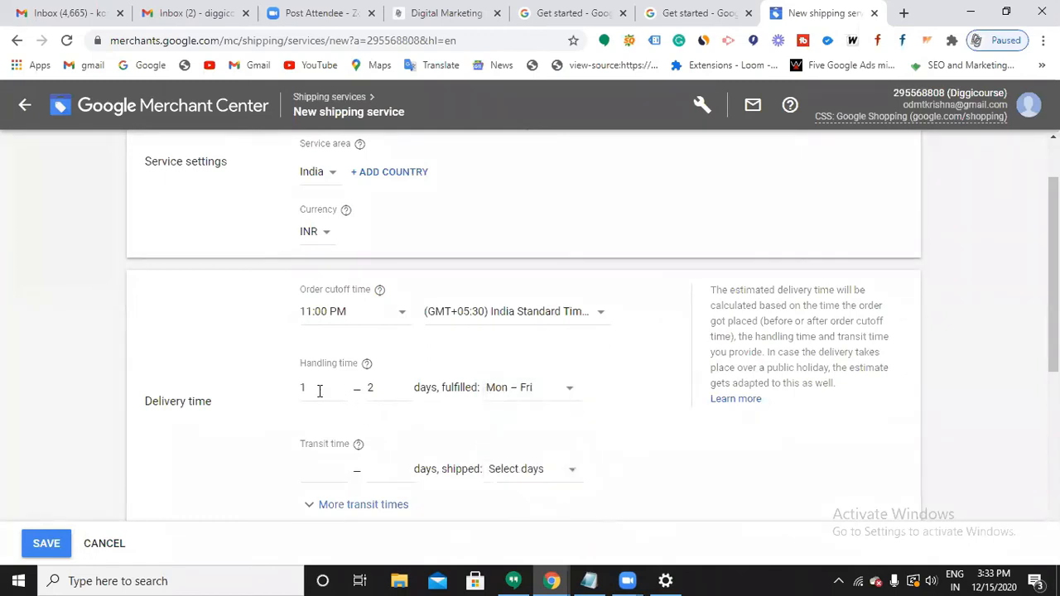
scroll(319, 391, down, 1)
Set the transit time to 4–5 days, Mon – Fri.
click(320, 391)
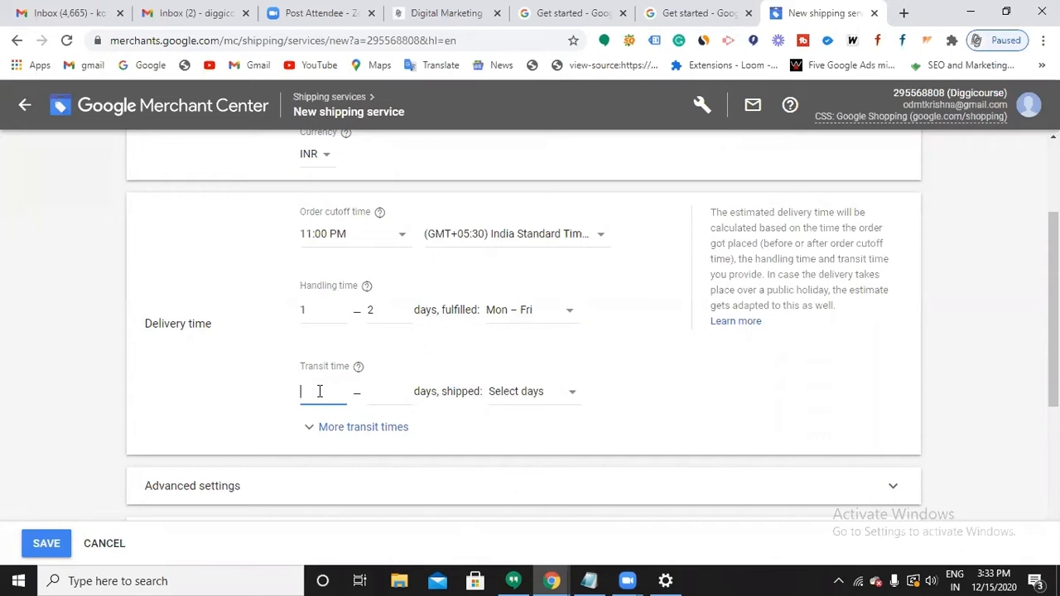
text(4)
key(Tab)
text(5)
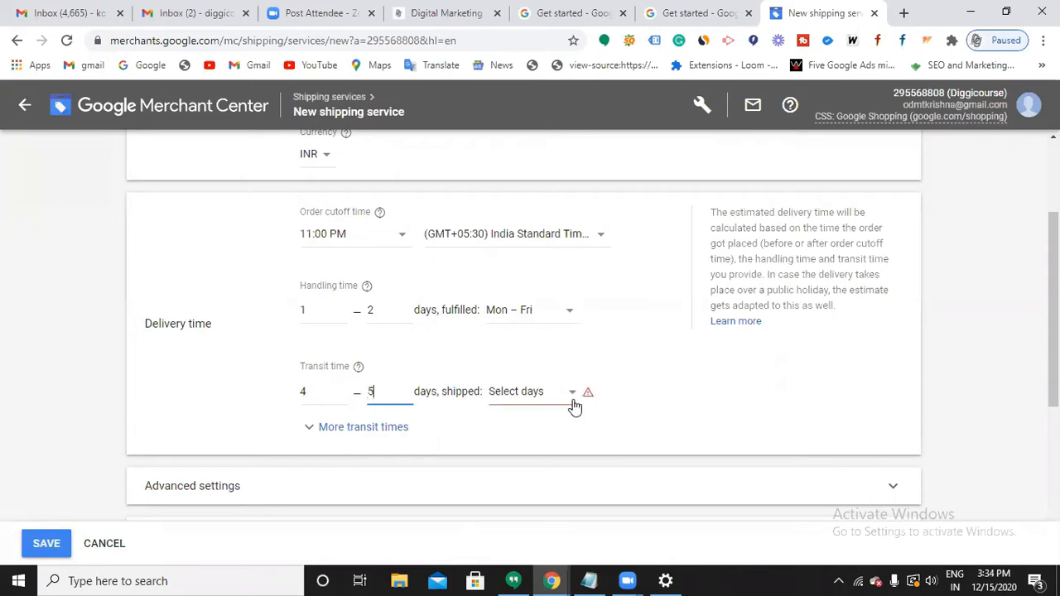
click(546, 422)
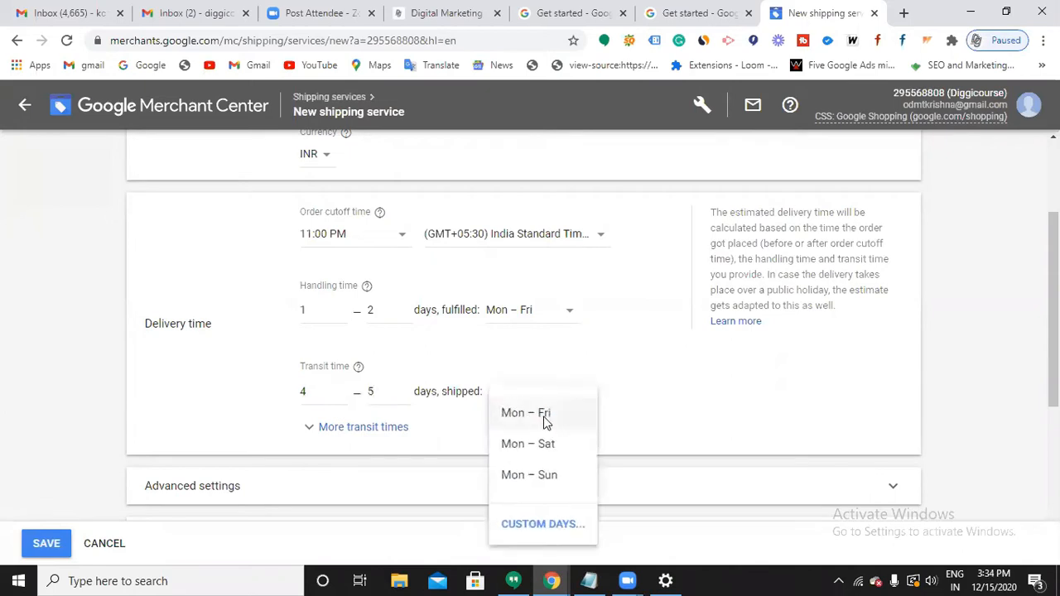
key(Return)
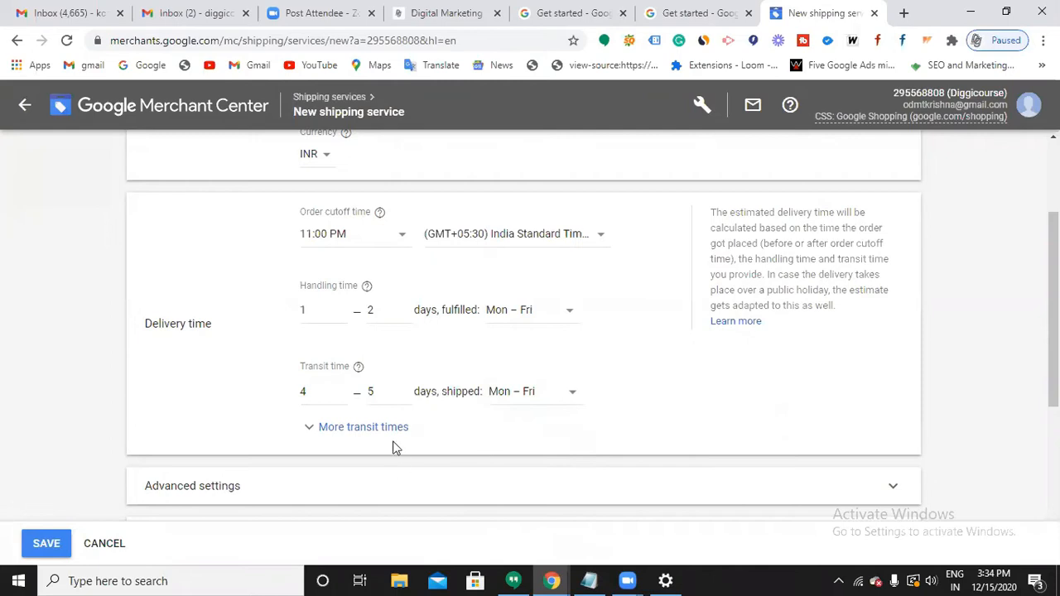
scroll(381, 416, down, 1)
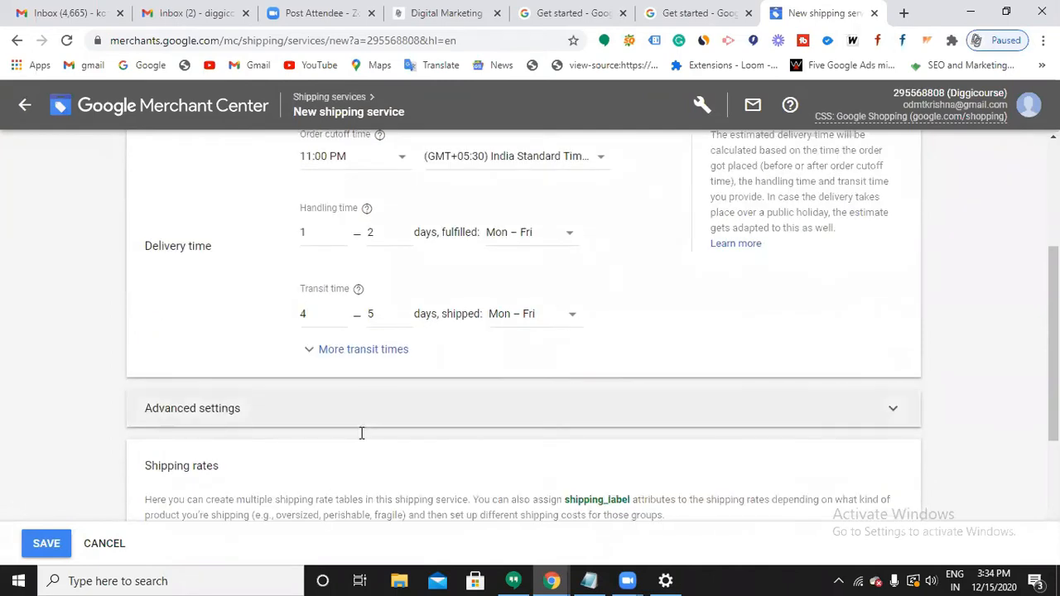
click(361, 430)
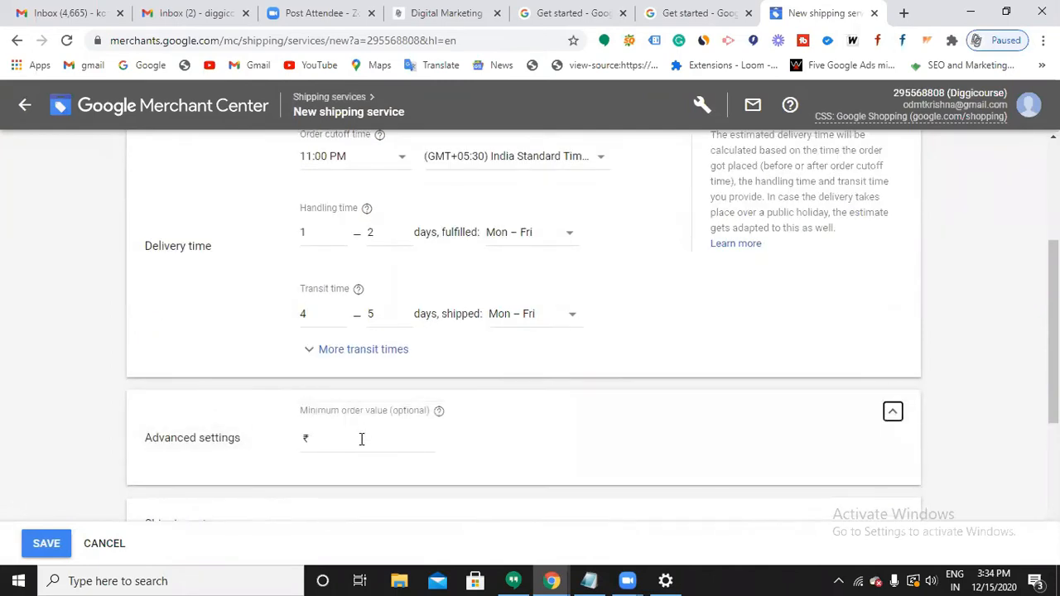
Enter 500 as the Diggic service's minimum order value (₹500.00).
click(361, 439)
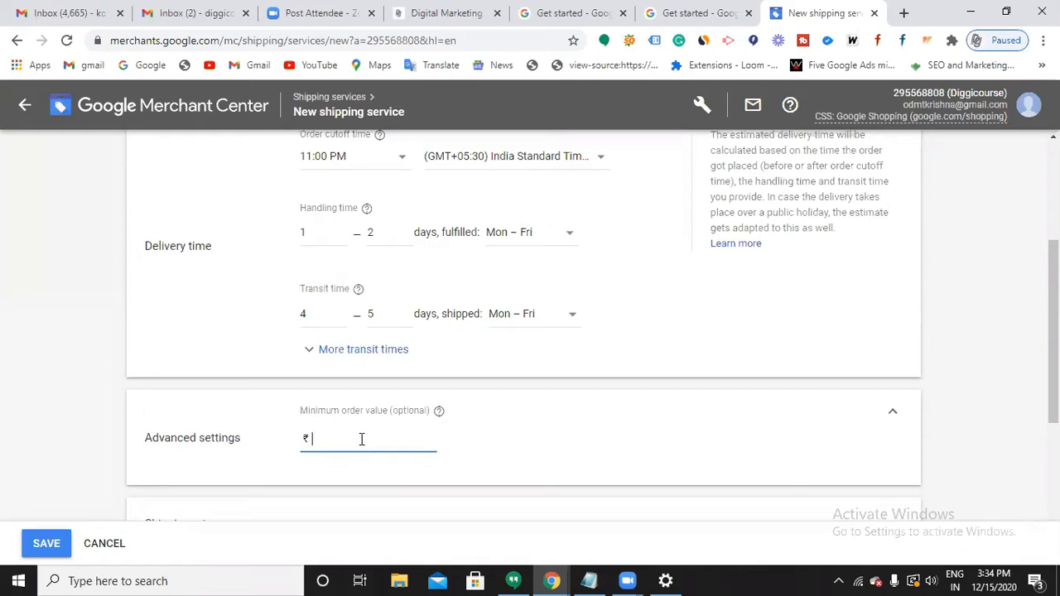
text(500)
scroll(356, 448, down, 2)
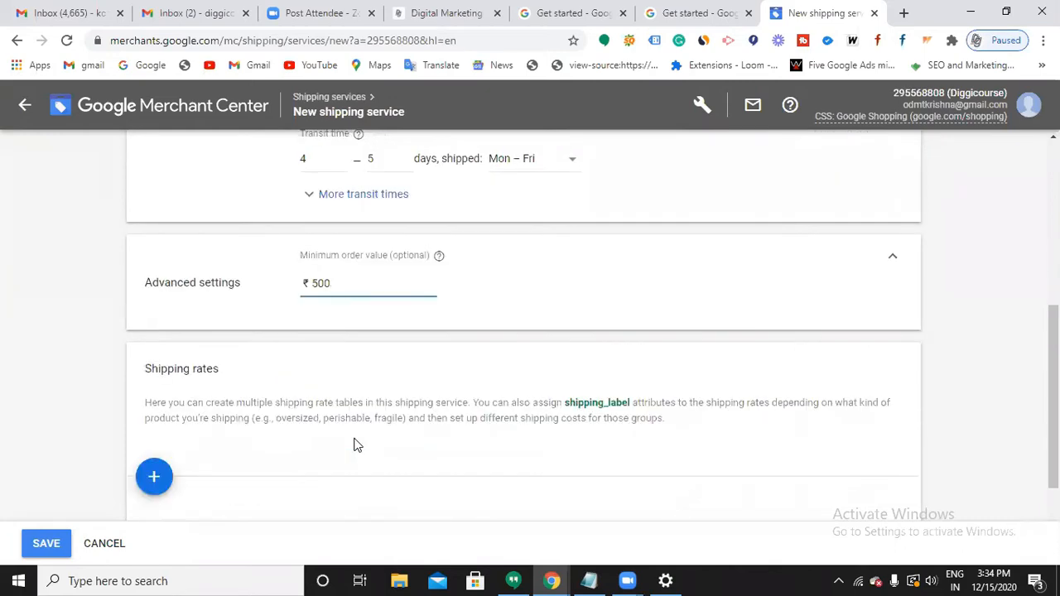
scroll(356, 445, down, 2)
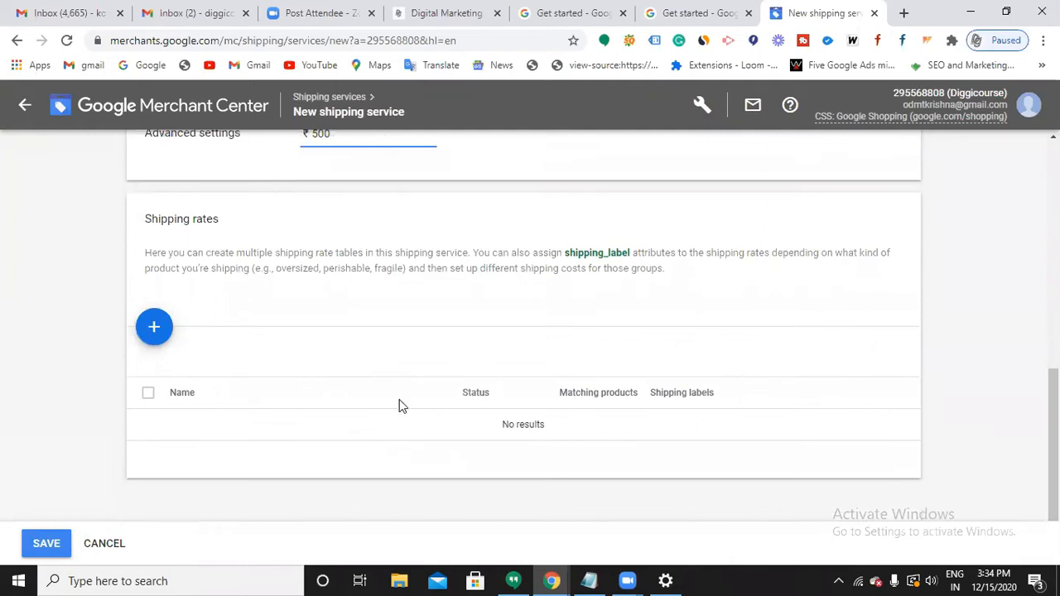
click(157, 328)
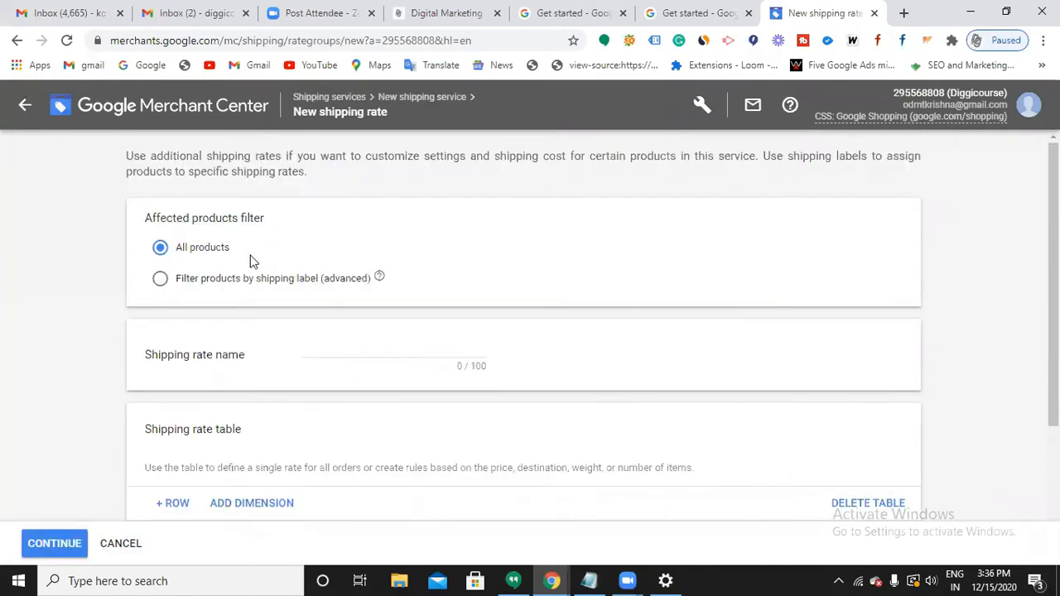
Create a shipping rate named 'diggi' with a single fixed ₹100 cost for all orders.
click(312, 348)
text(diggi)
scroll(312, 356, down, 2)
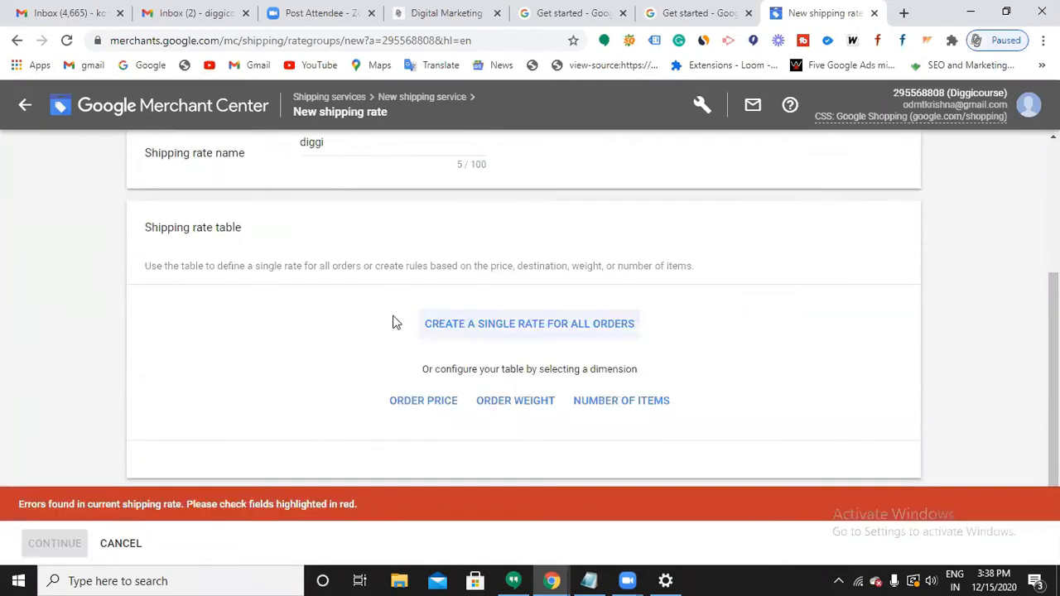
scroll(309, 313, up, 3)
scroll(373, 331, down, 3)
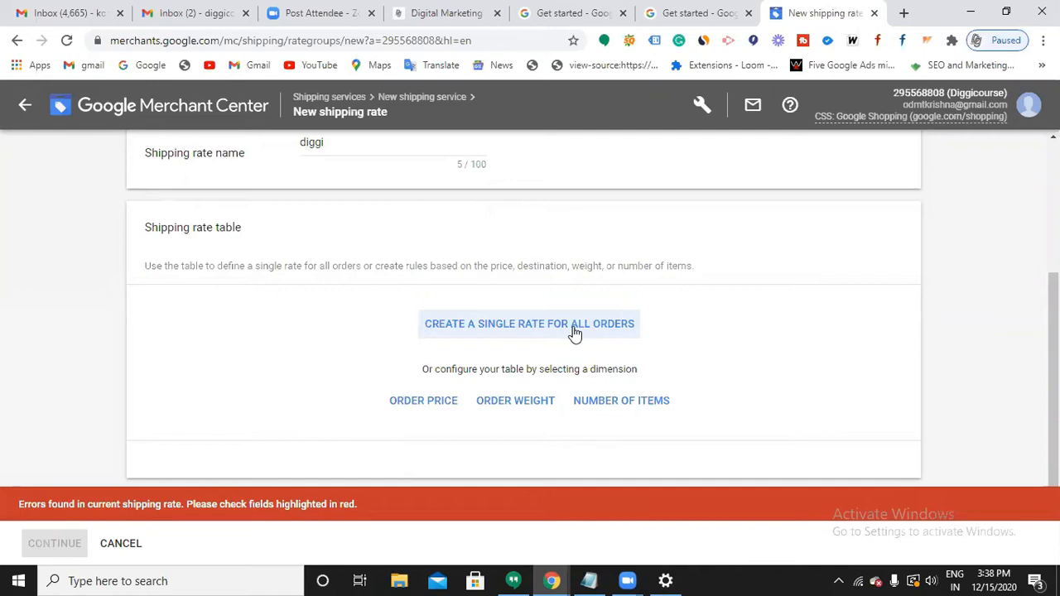
click(575, 327)
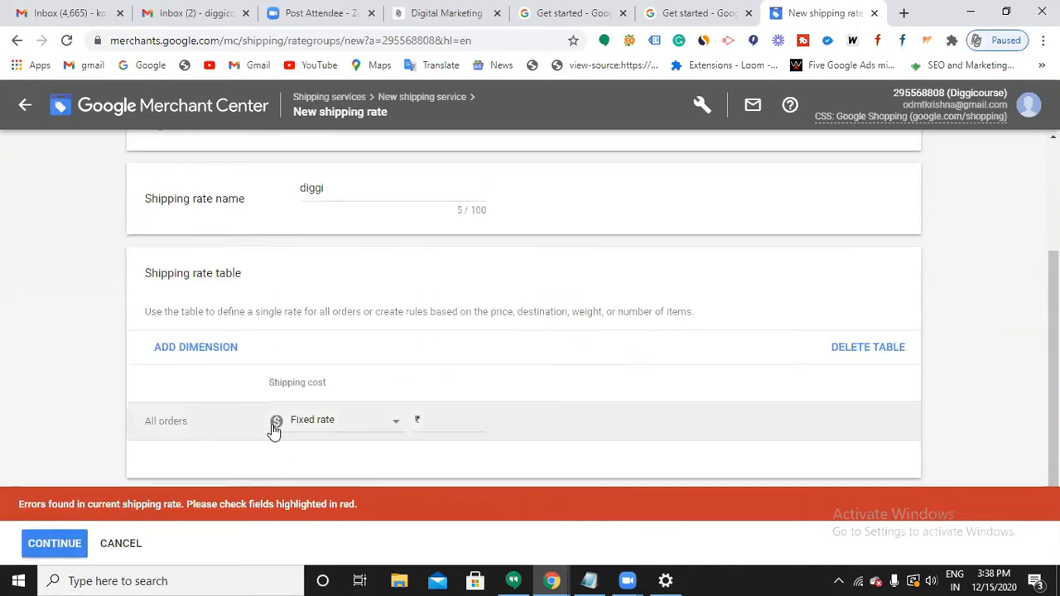
click(451, 423)
text(100)
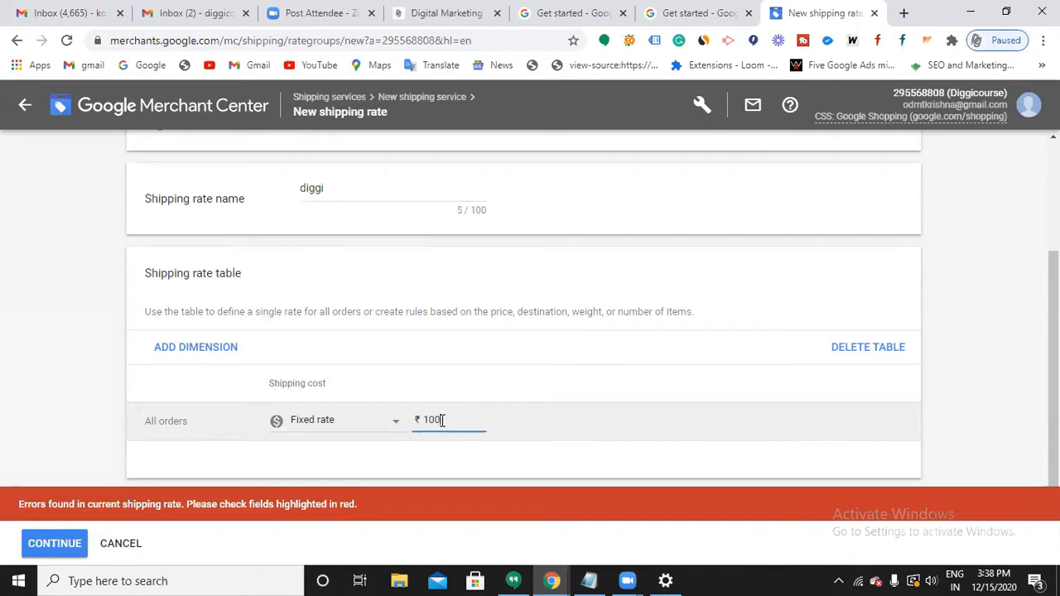
click(64, 547)
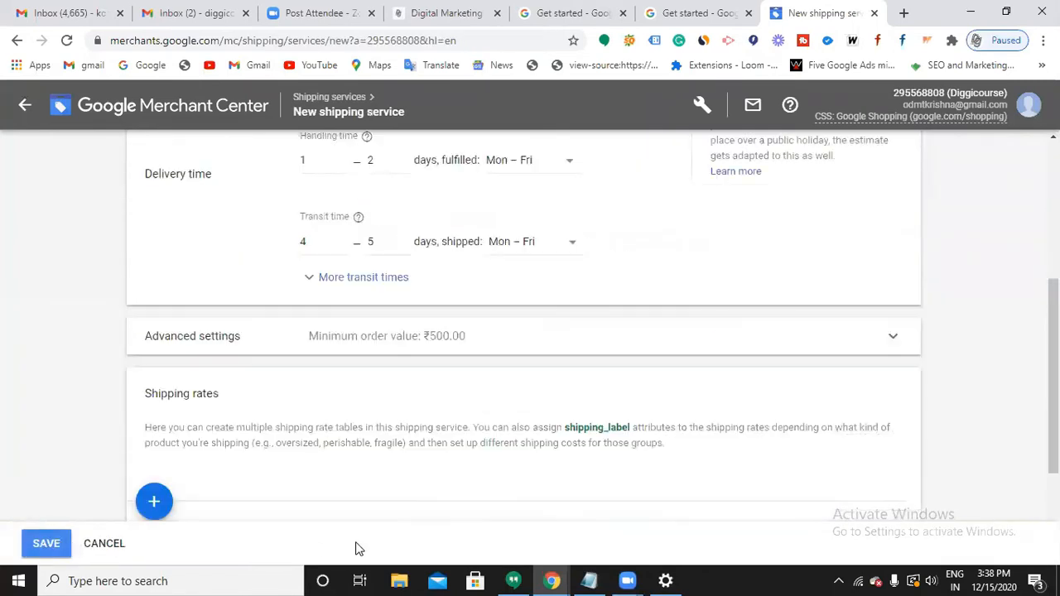
Save the Diggic shipping service and go to the Business information page.
scroll(294, 488, down, 2)
click(54, 543)
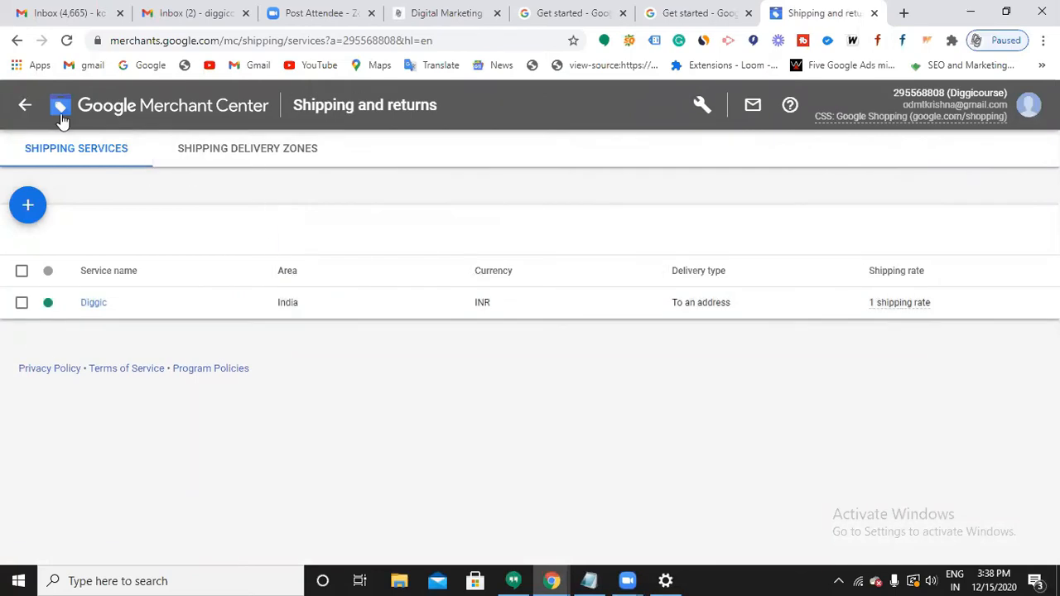
click(703, 109)
click(656, 246)
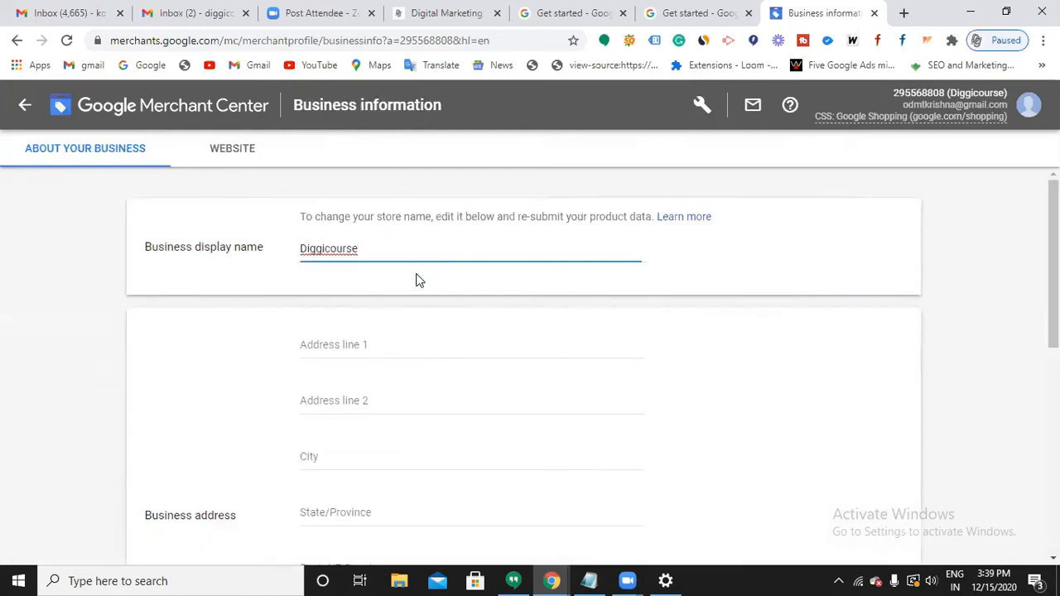
Fill in the business address from a saved autofill entry.
scroll(382, 268, down, 1)
scroll(382, 268, down, 1)
scroll(384, 253, up, 1)
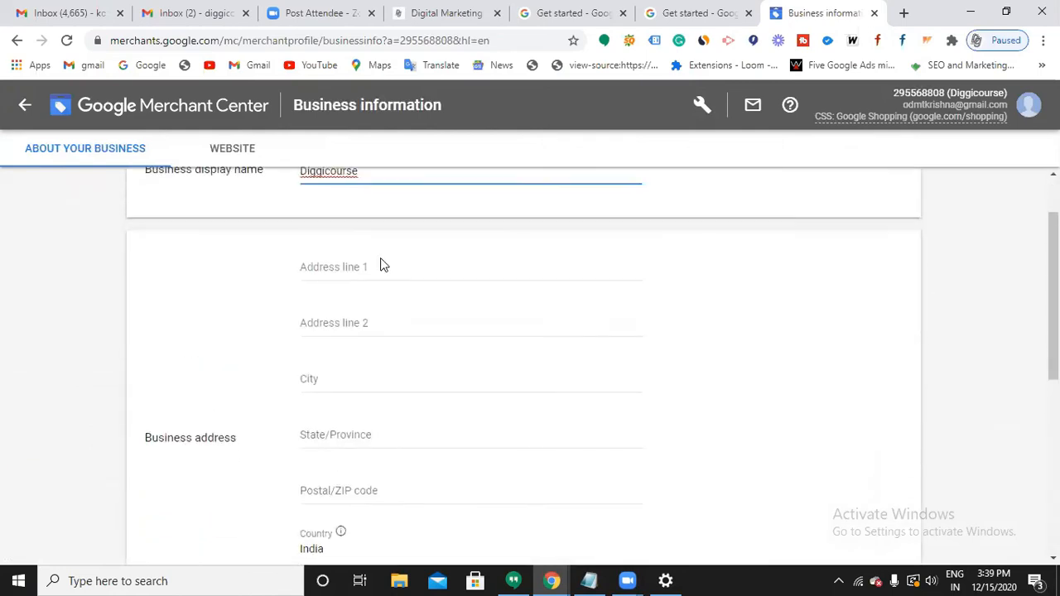
click(396, 266)
click(395, 315)
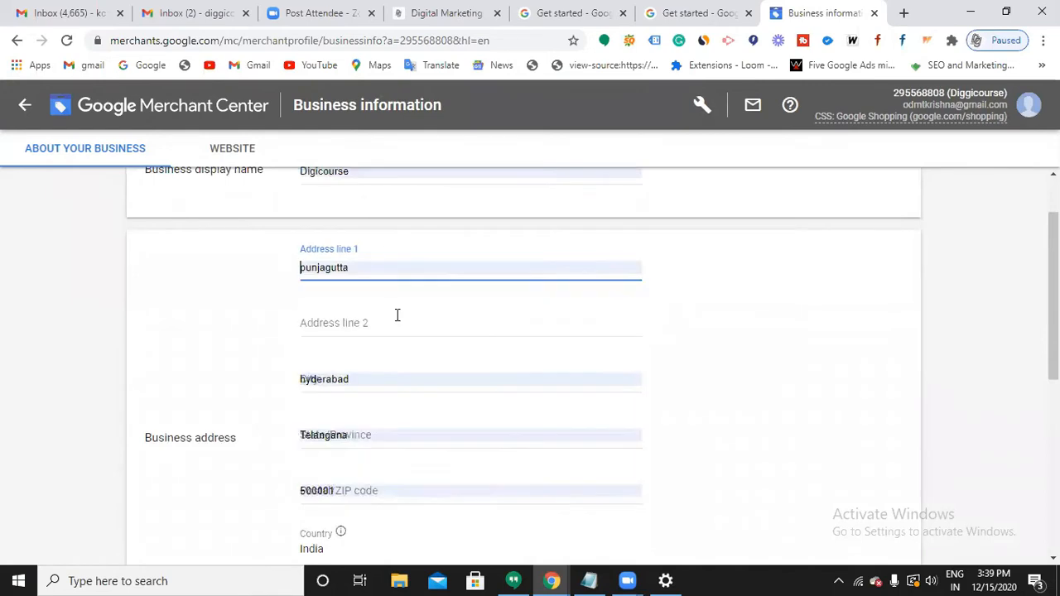
scroll(412, 339, down, 6)
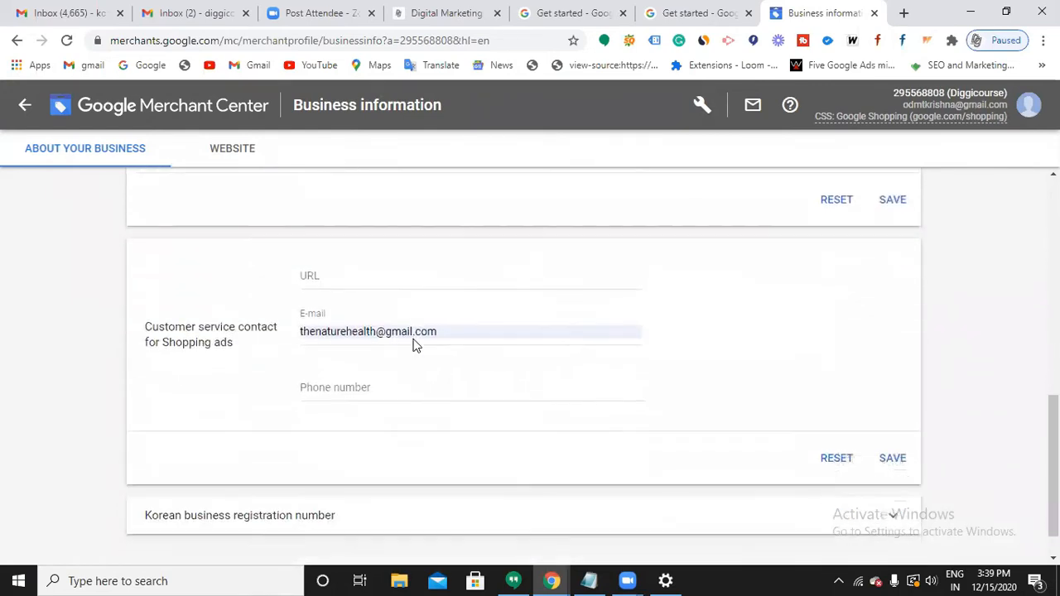
Set the customer service URL to the store's site and phone without leading zero, then save.
click(391, 260)
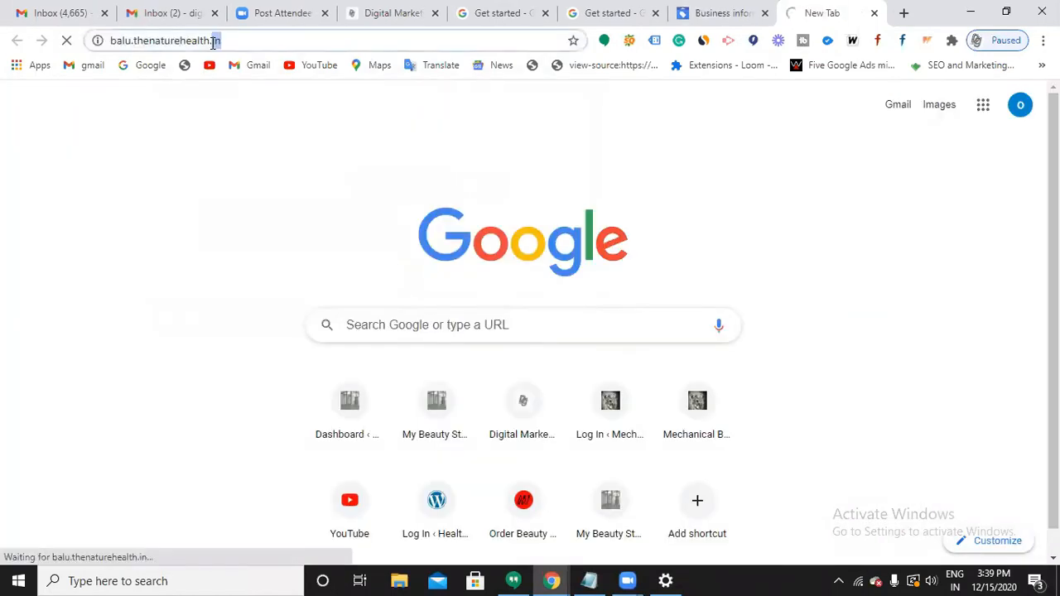
click(213, 43)
key(ctrl+c)
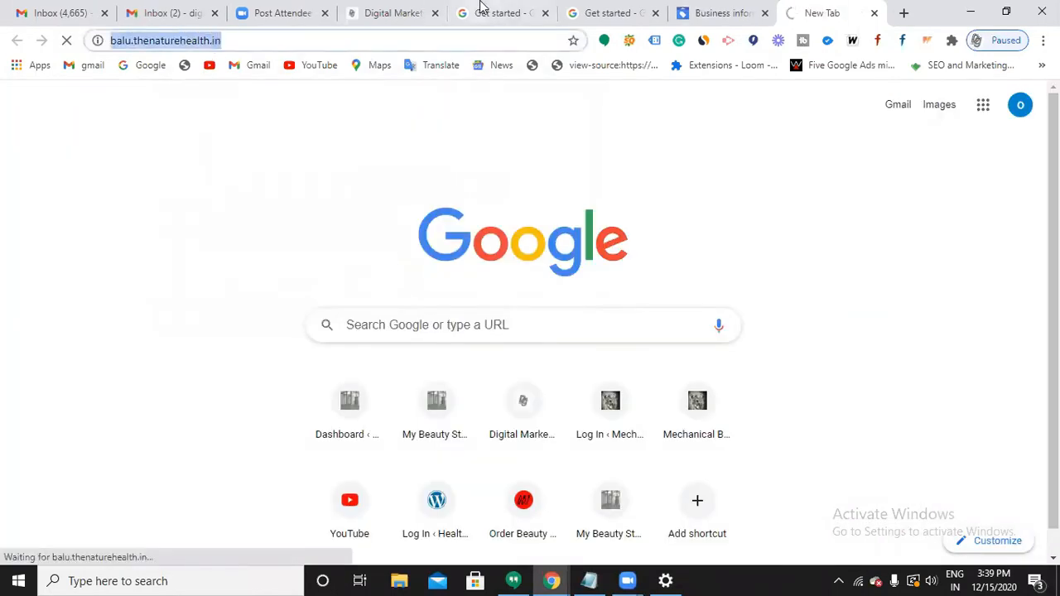
click(719, 25)
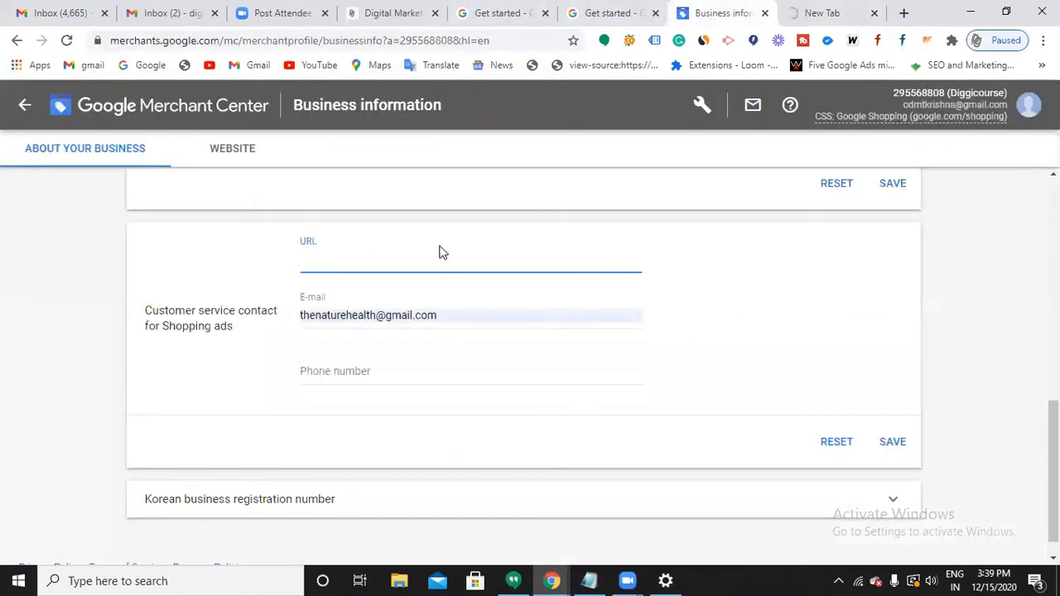
key(ctrl+v)
scroll(385, 339, down, 1)
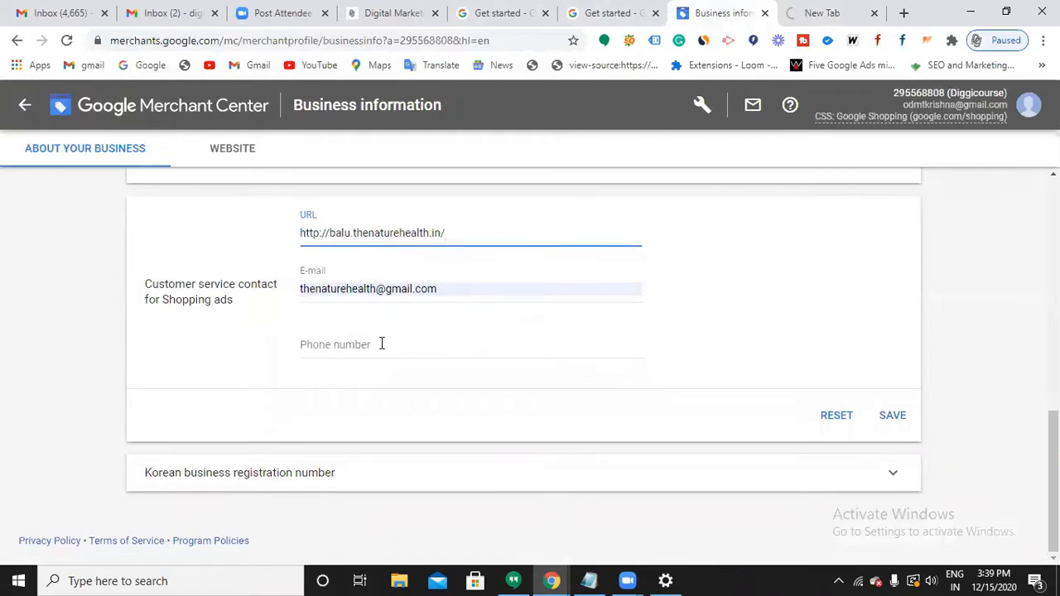
click(382, 344)
click(367, 386)
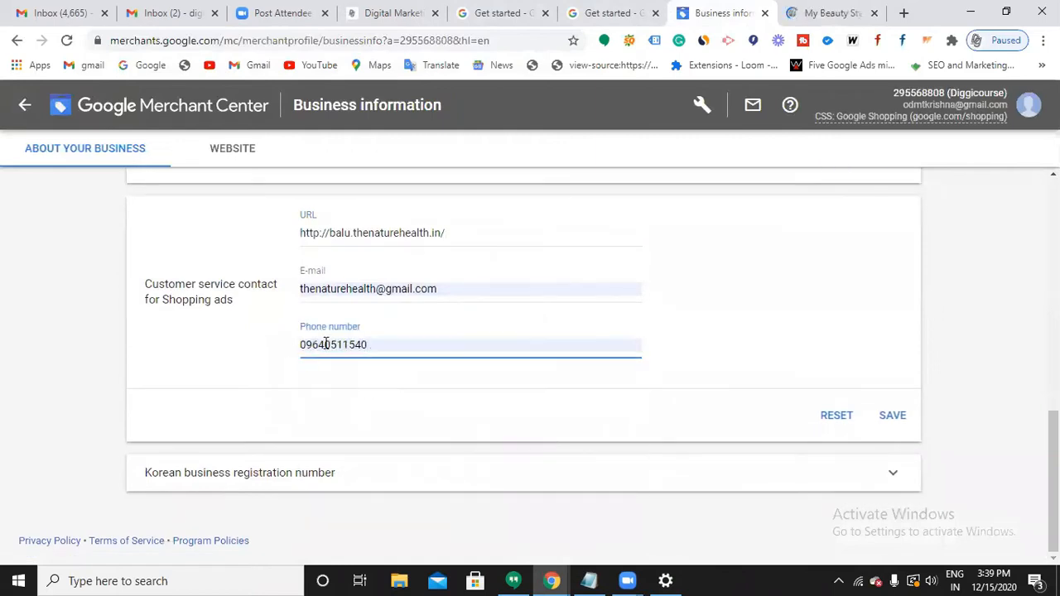
click(305, 345)
key(BackSpace)
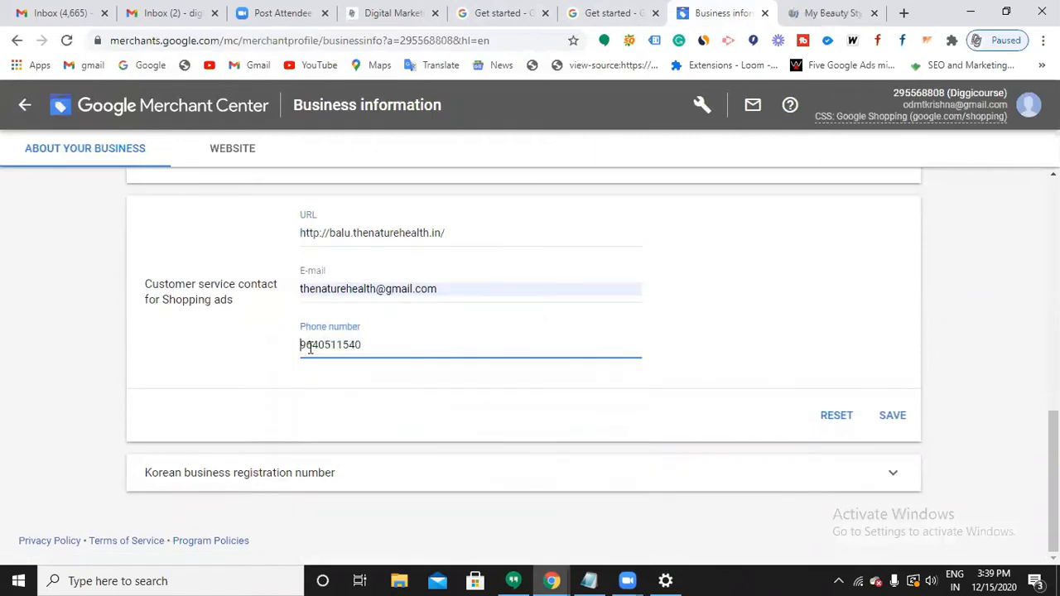
click(892, 424)
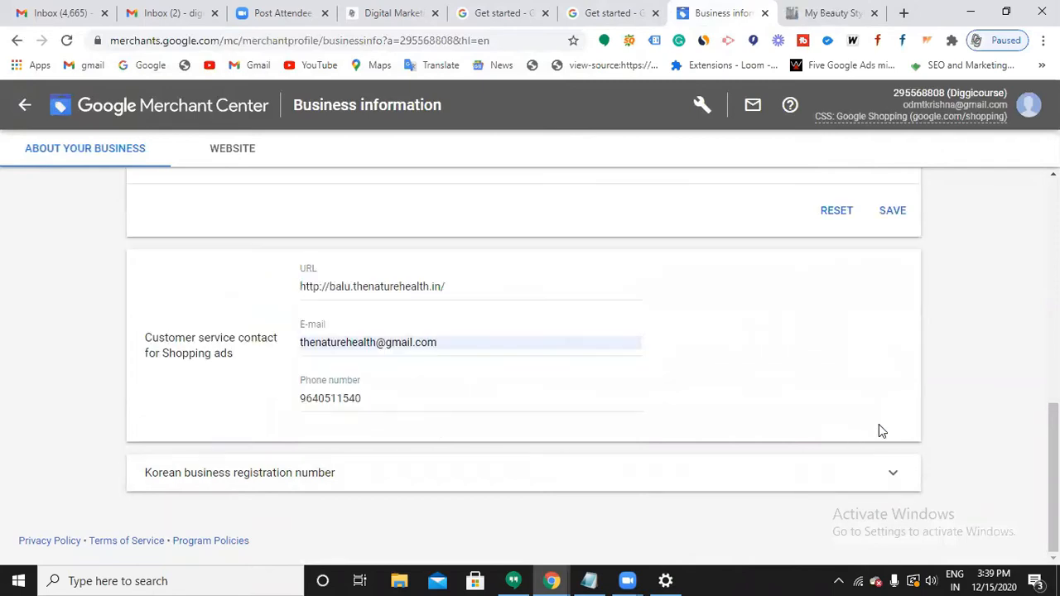
Save the business address and the Digicourse display name sections.
scroll(872, 372, up, 1)
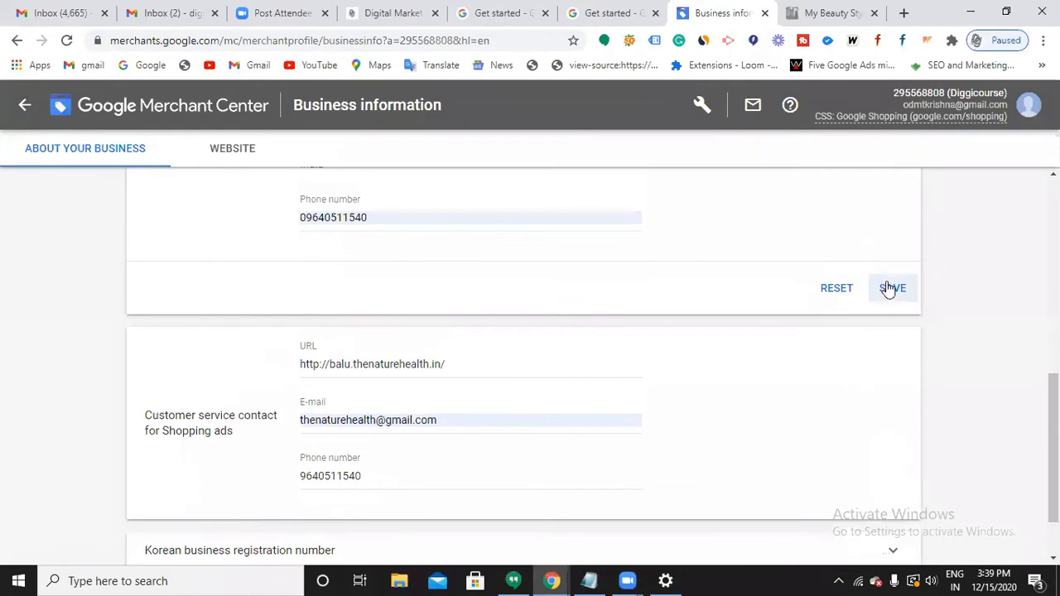
click(889, 288)
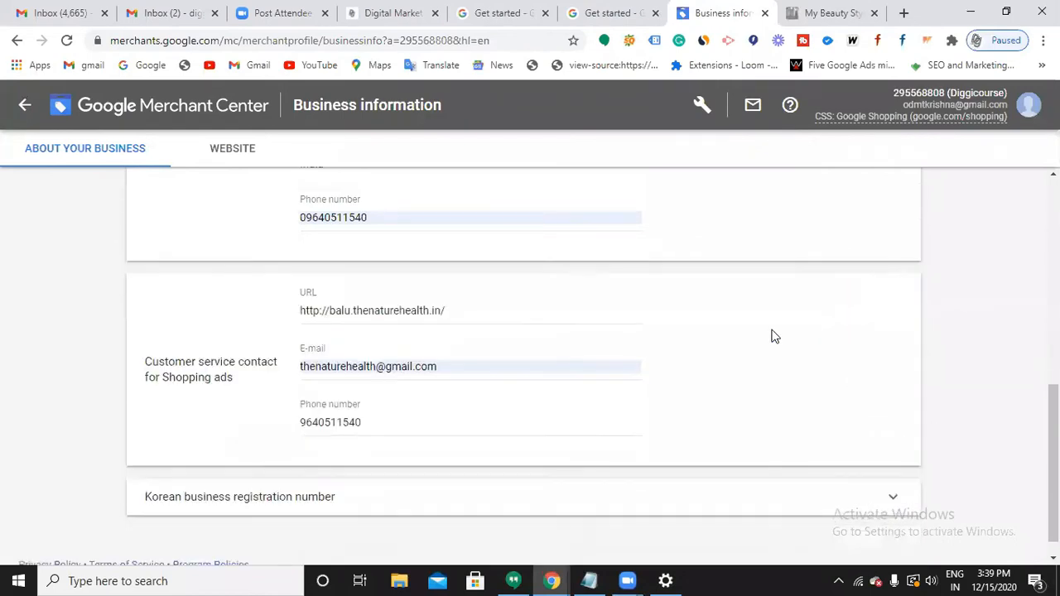
scroll(560, 422, up, 4)
scroll(561, 422, down, 4)
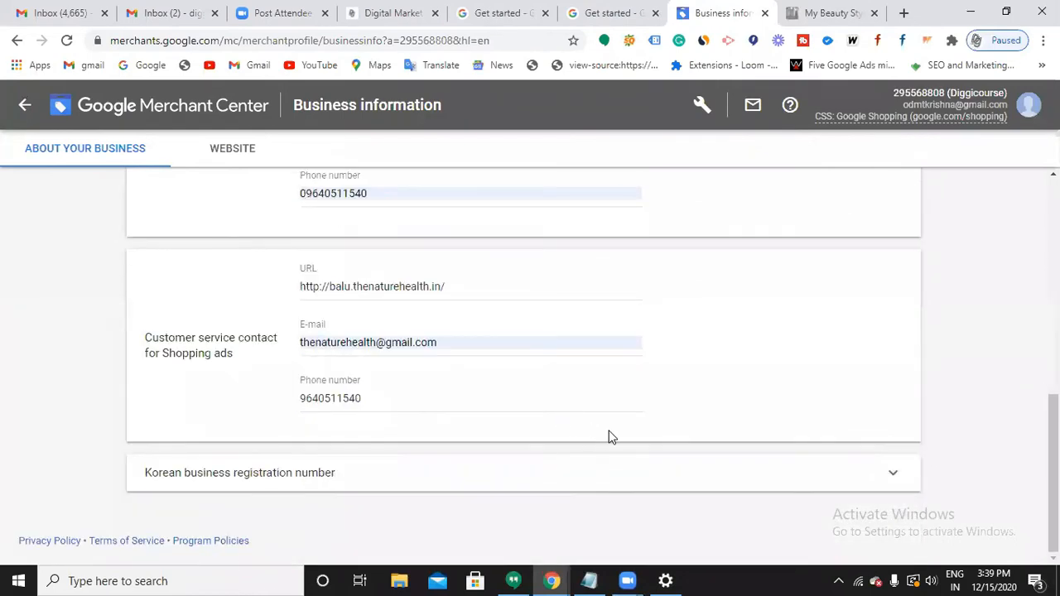
scroll(604, 388, up, 6)
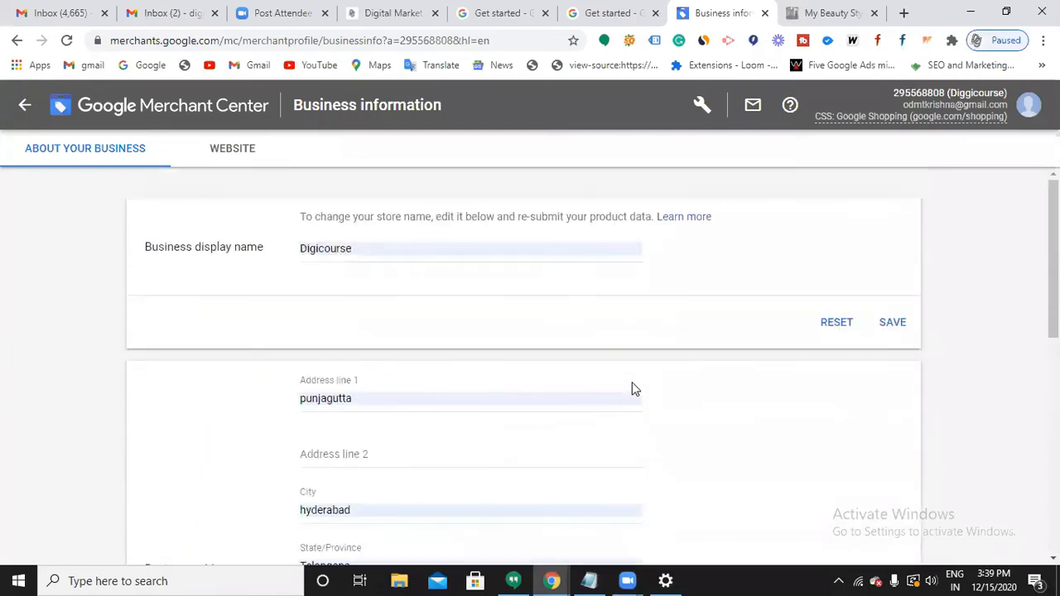
click(889, 324)
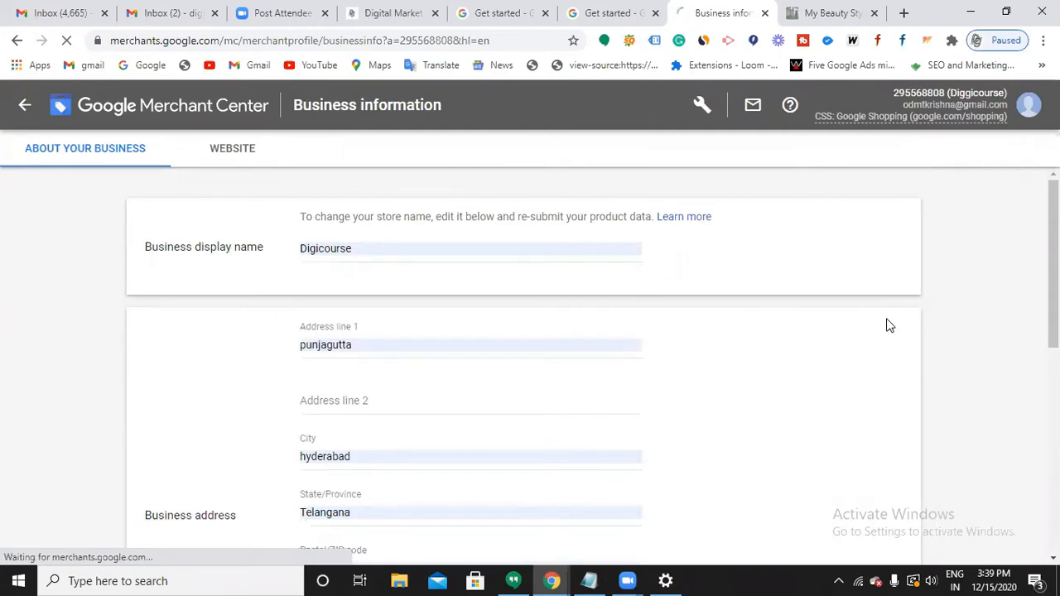
scroll(888, 330, down, 6)
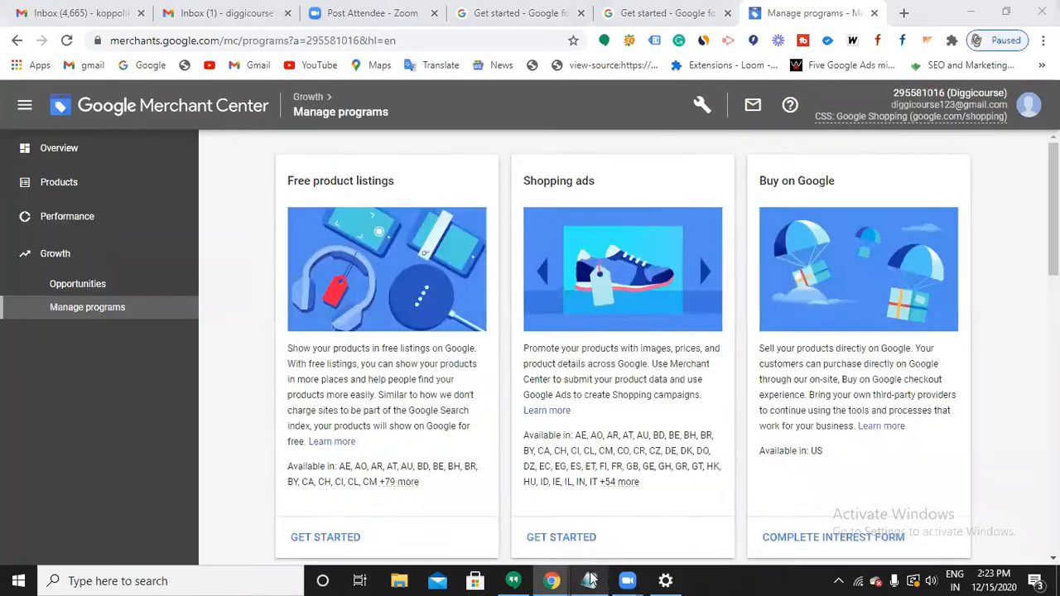
Add a 'product' line under Ads in the Notepad notes, then minimize Notepad.
click(589, 581)
click(168, 411)
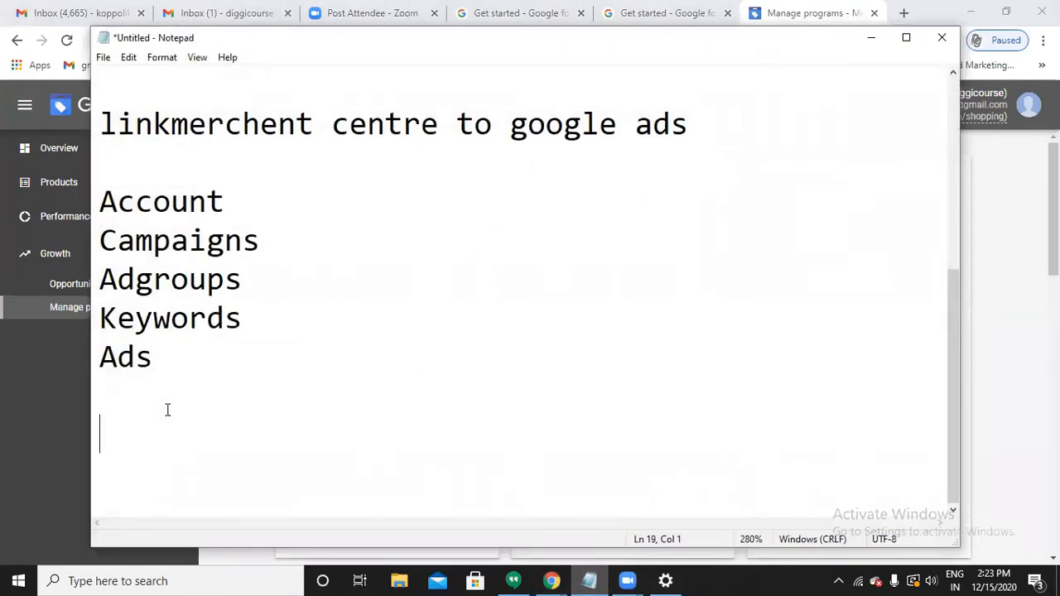
key(BackSpace)
text(prosu)
text(cy)
key(BackSpace)
key(BackSpace)
key(BackSpace)
key(BackSpace)
text(duct)
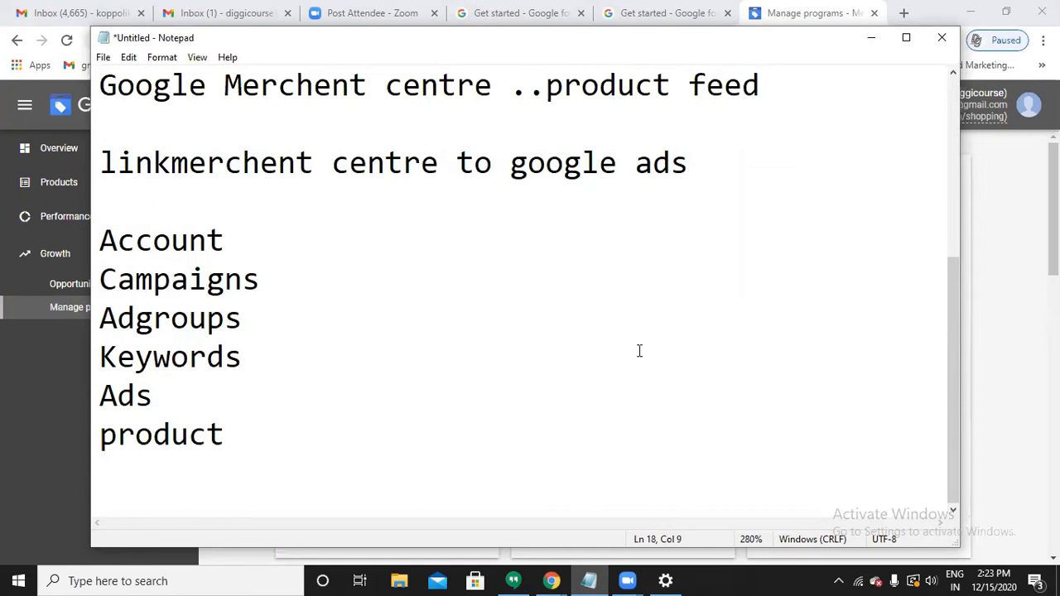
click(869, 38)
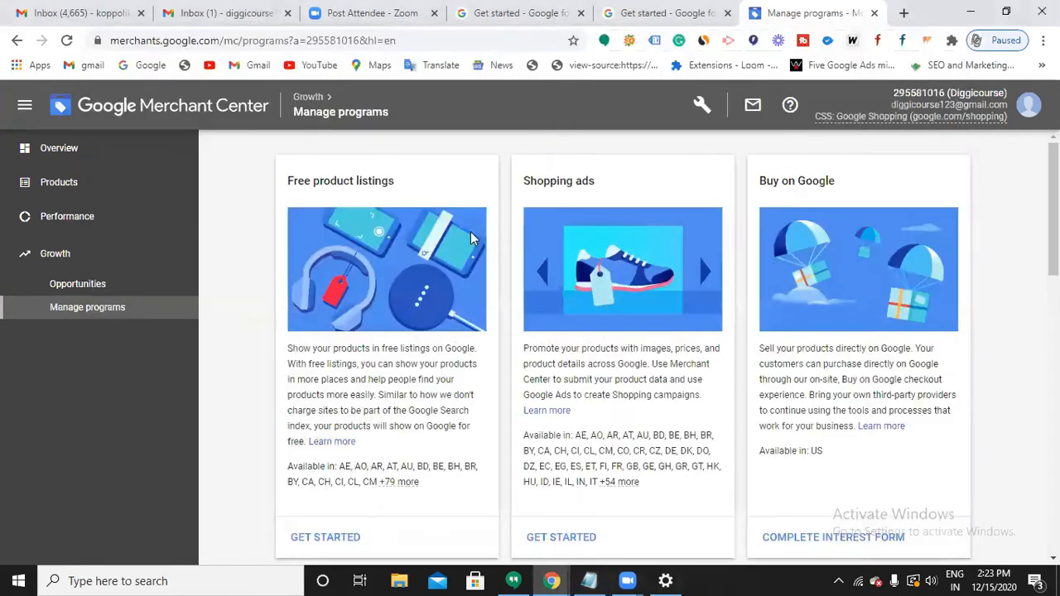
click(87, 188)
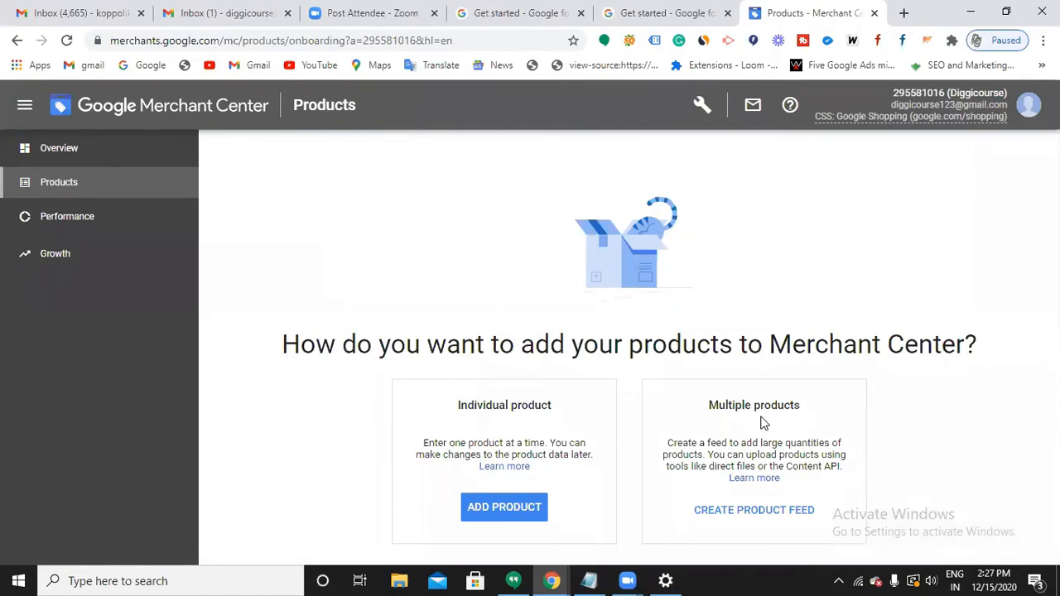
Start a multiple-products feed with English as the feed language.
click(757, 469)
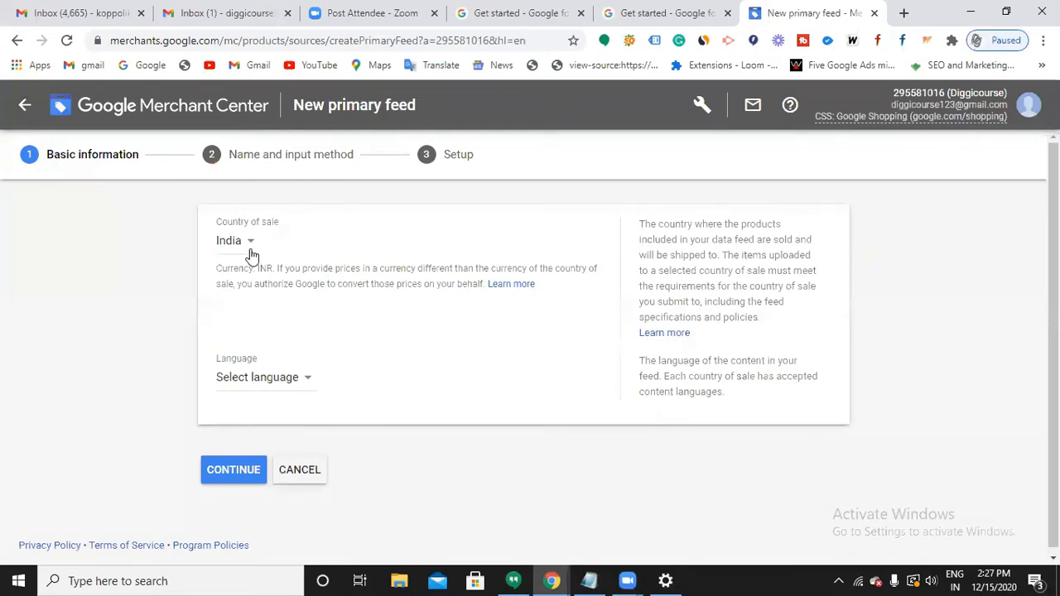
click(276, 386)
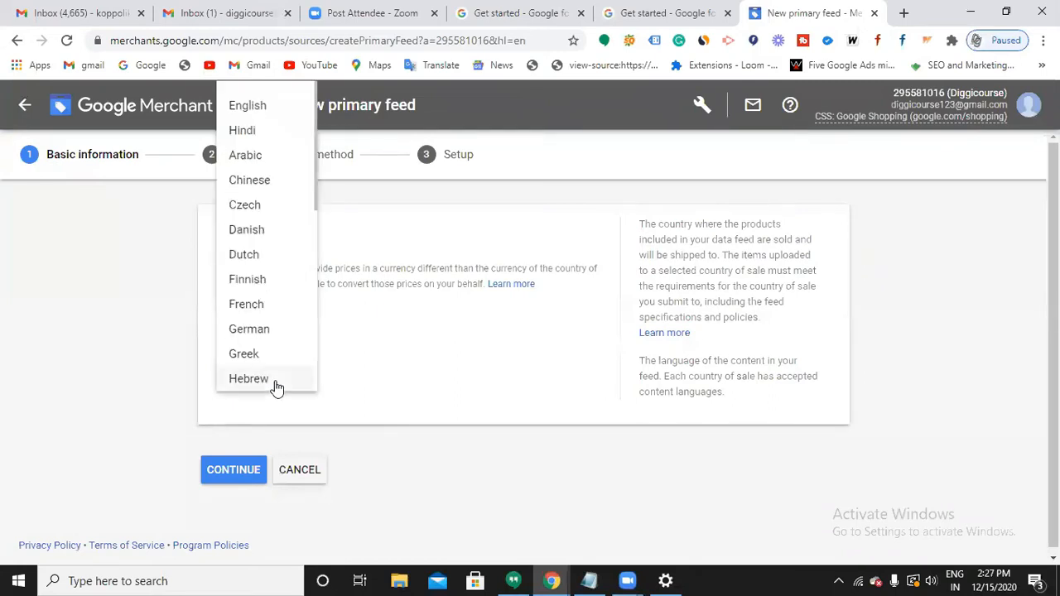
click(251, 111)
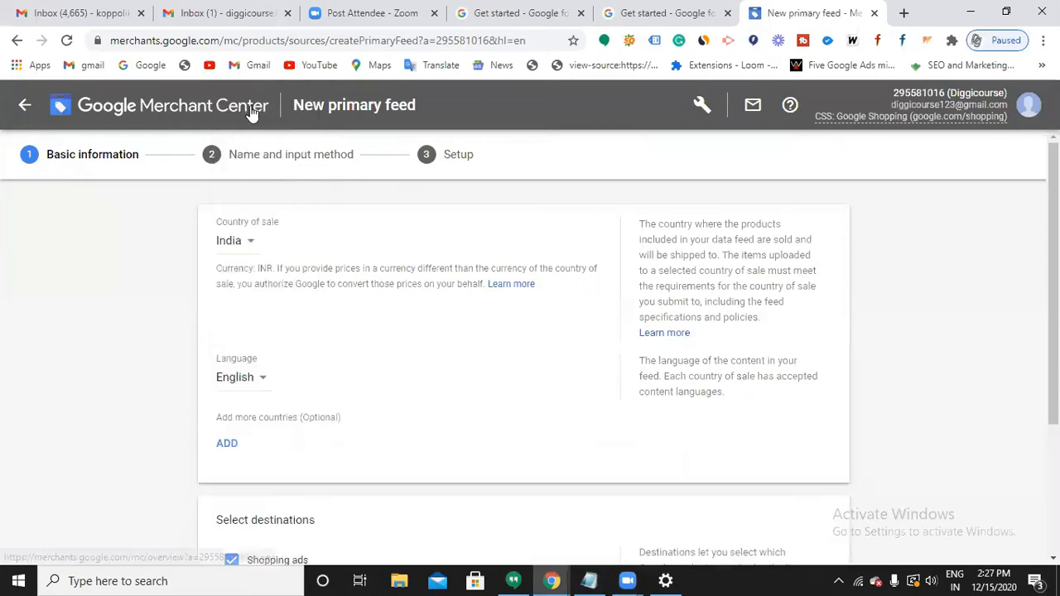
scroll(279, 462, down, 3)
click(233, 466)
Name the primary feed 'Diggicourse', keep Google Sheets as input method, and continue.
scroll(468, 433, up, 3)
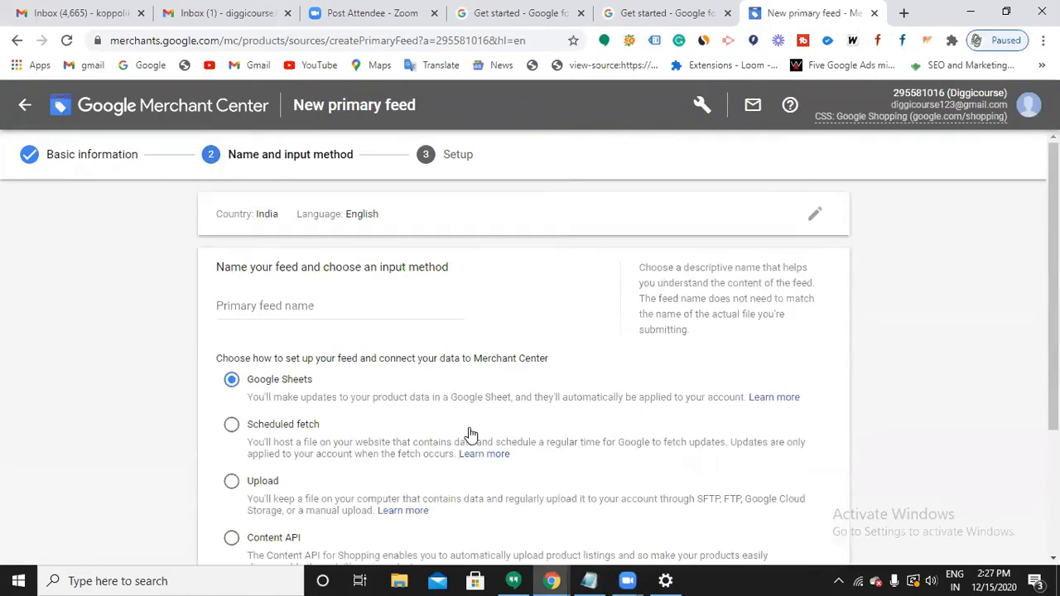
click(327, 307)
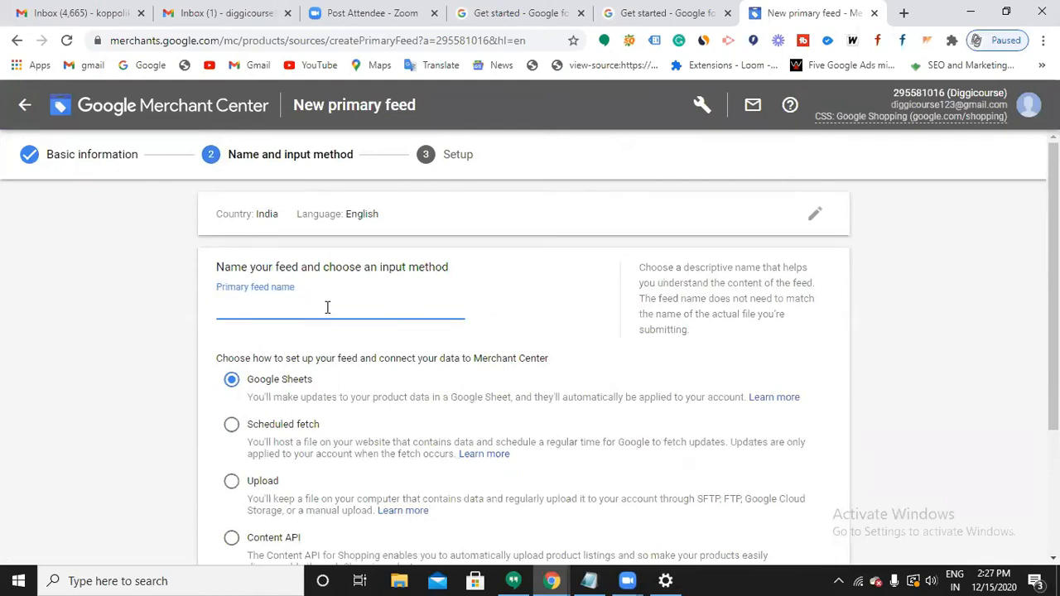
text(Diggicourse)
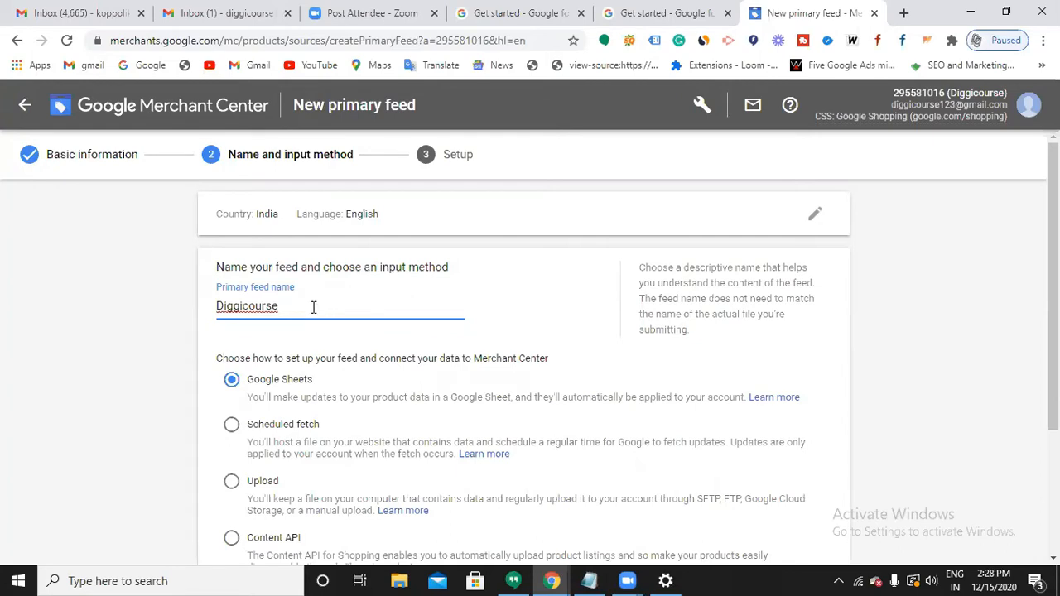
scroll(323, 329, down, 1)
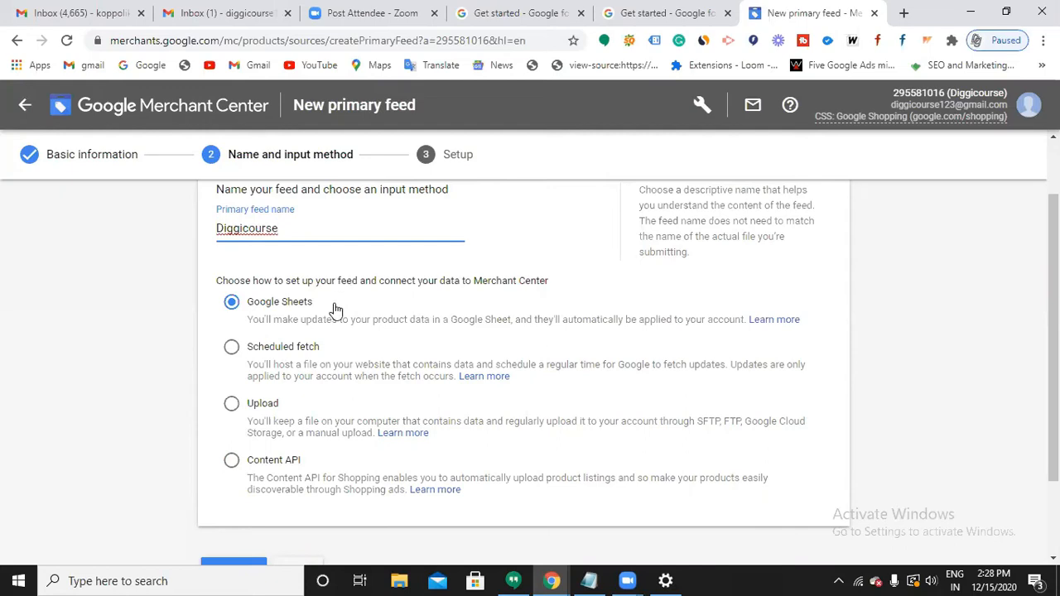
scroll(335, 310, down, 1)
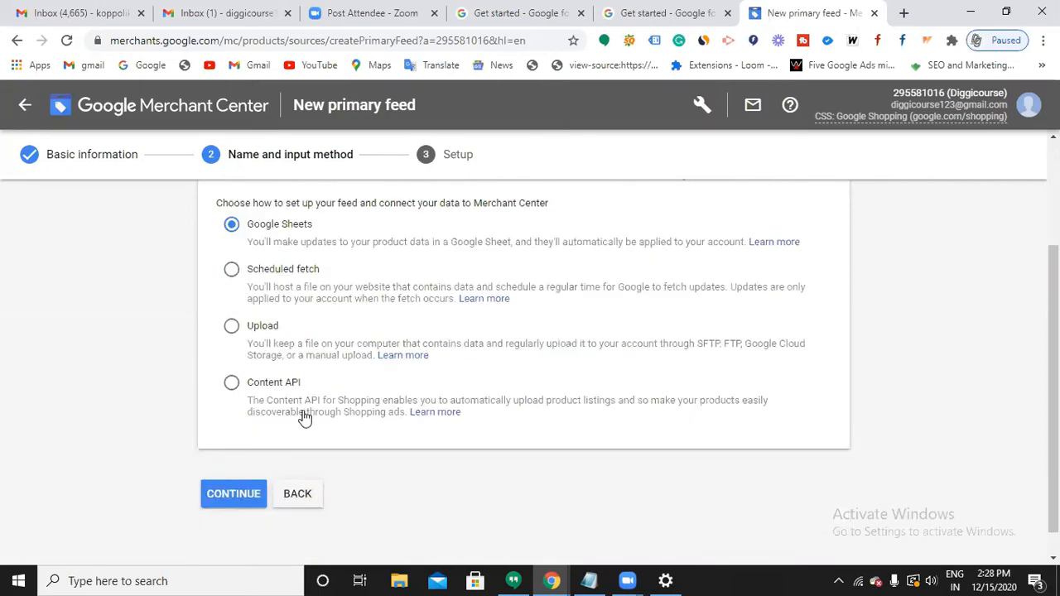
click(231, 495)
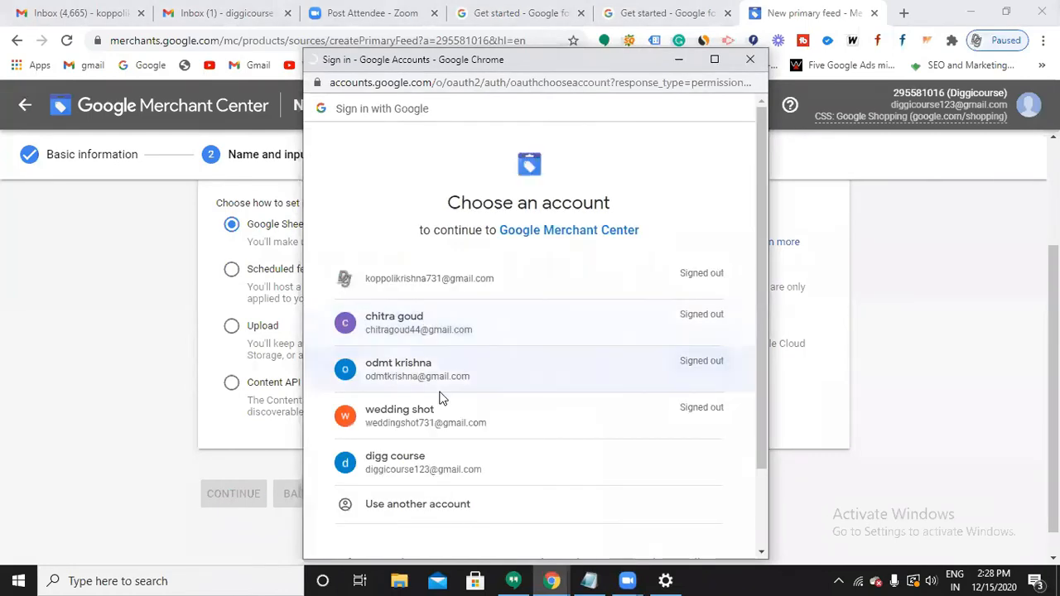
Sign in with the feed owner's Google account and allow Merchant Center to manage its spreadsheets.
scroll(445, 377, down, 1)
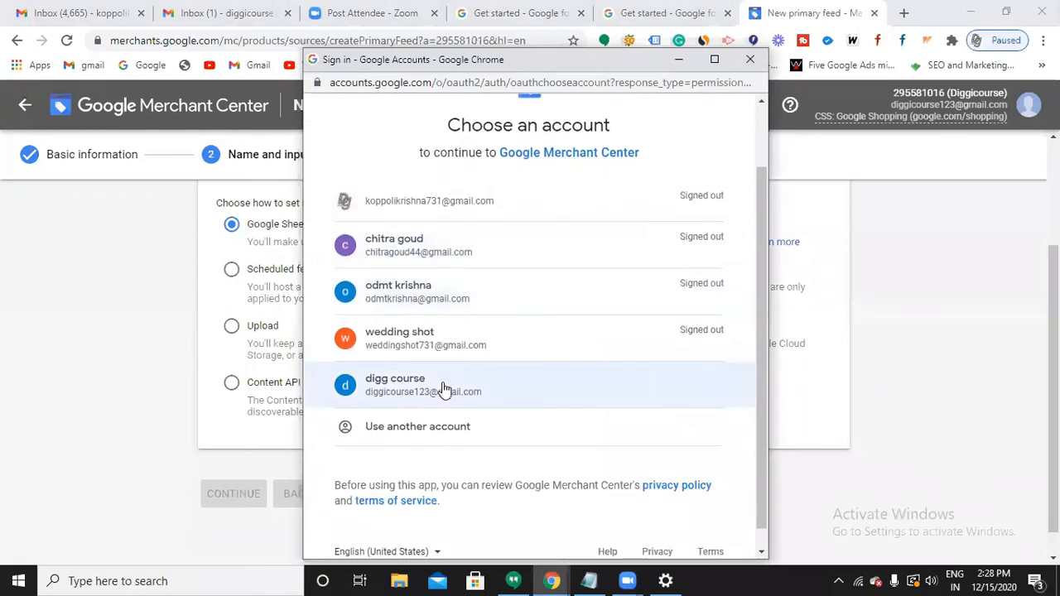
click(443, 385)
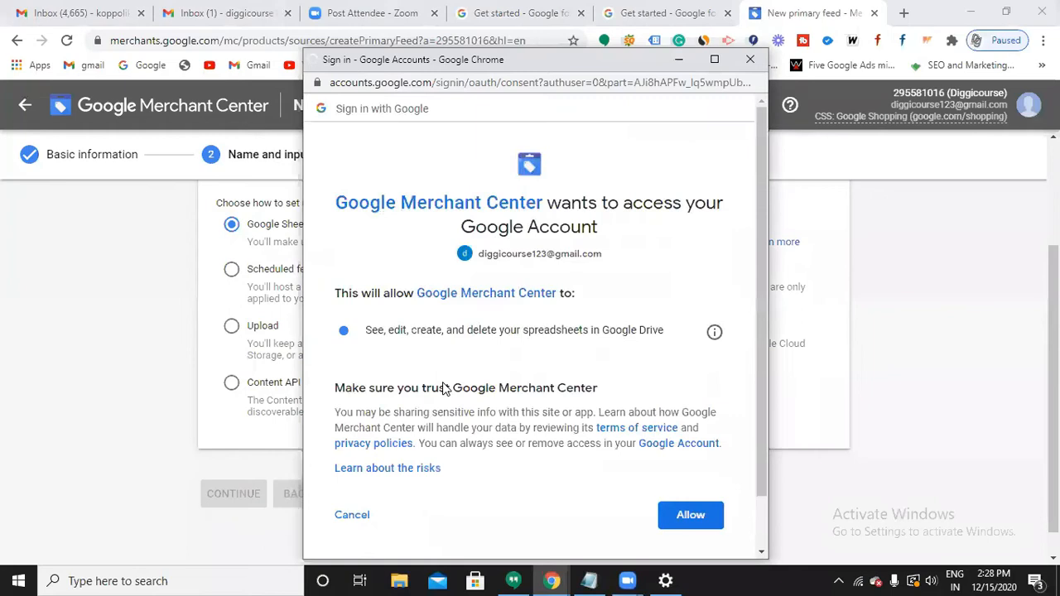
click(700, 460)
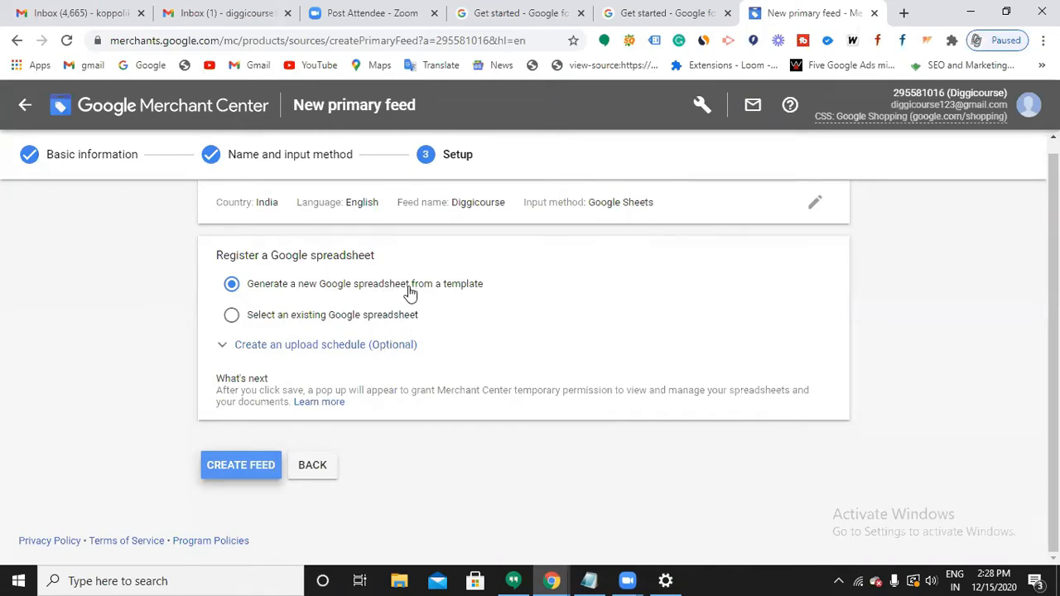
Create the Diggicourse feed from a new template spreadsheet and allow Google Drive access.
scroll(492, 371, up, 1)
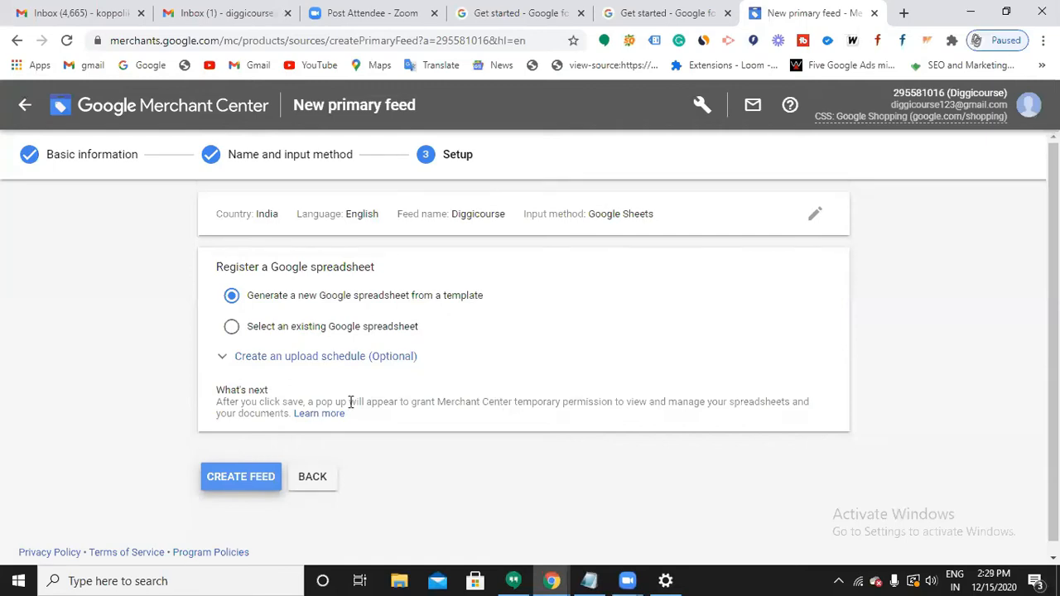
click(254, 480)
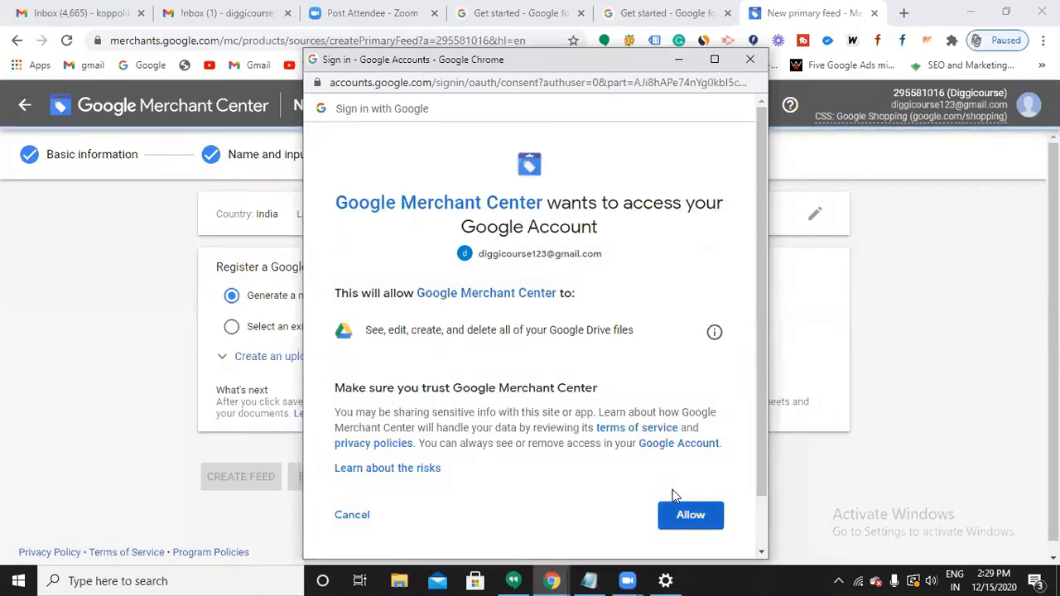
click(690, 515)
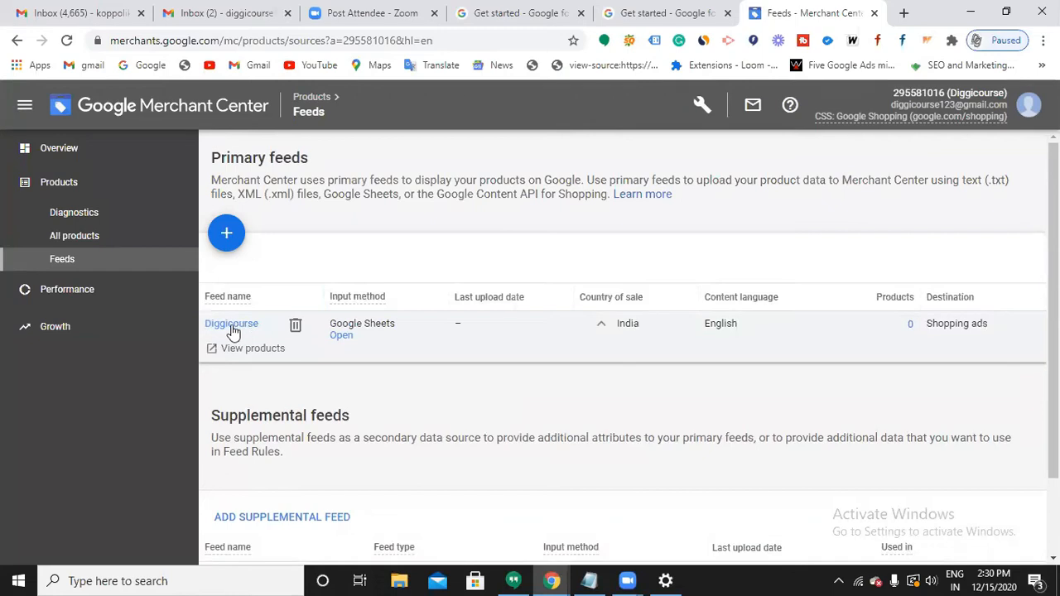
Open the Diggicourse feed's template spreadsheet from its Google Sheets Open link.
click(343, 336)
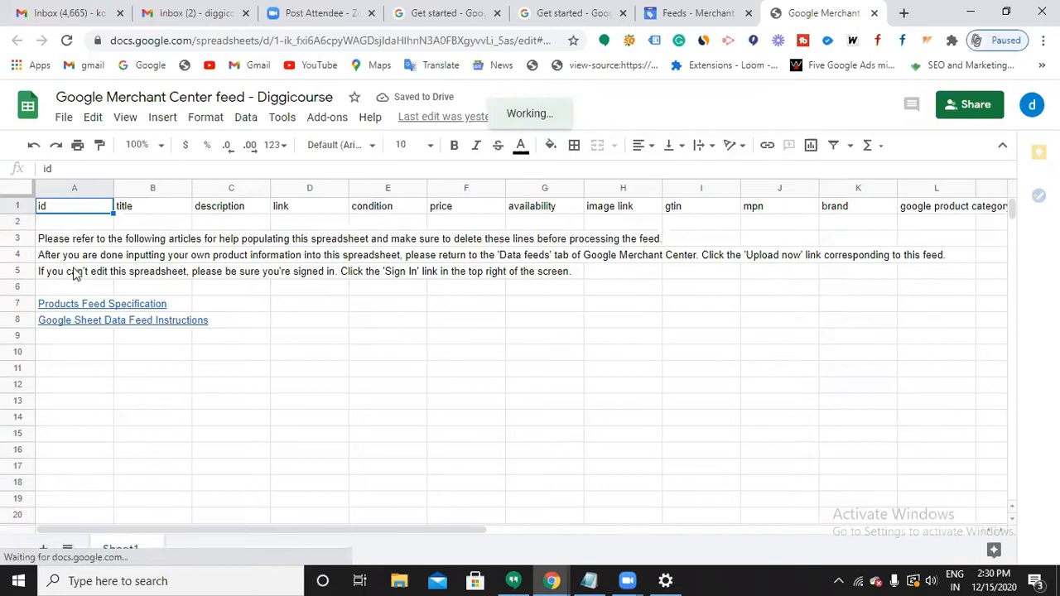
Delete the template's instruction lines starting in row 3.
triple_click(73, 239)
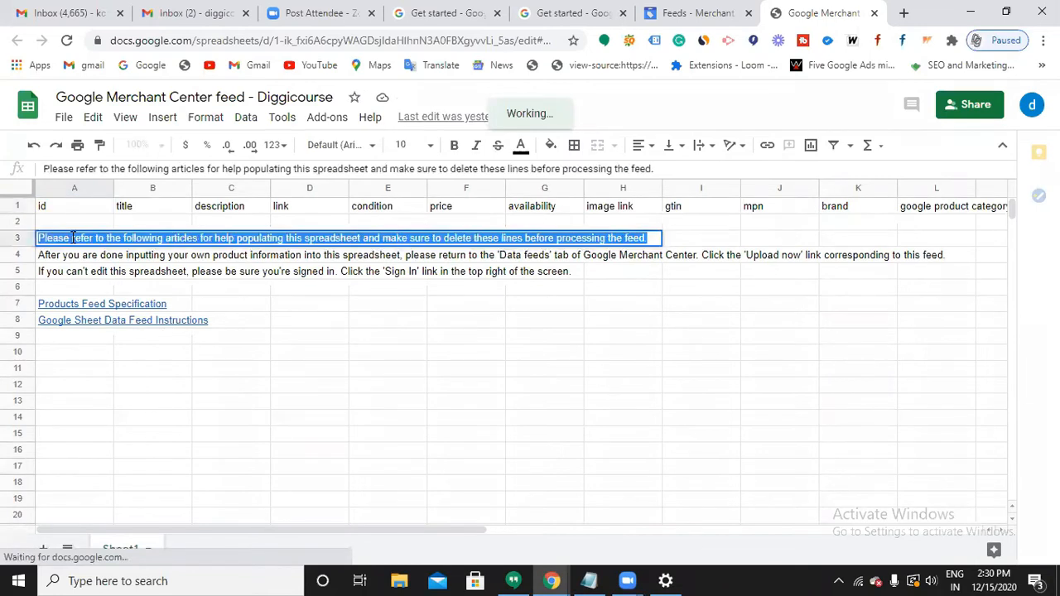
key(BackSpace)
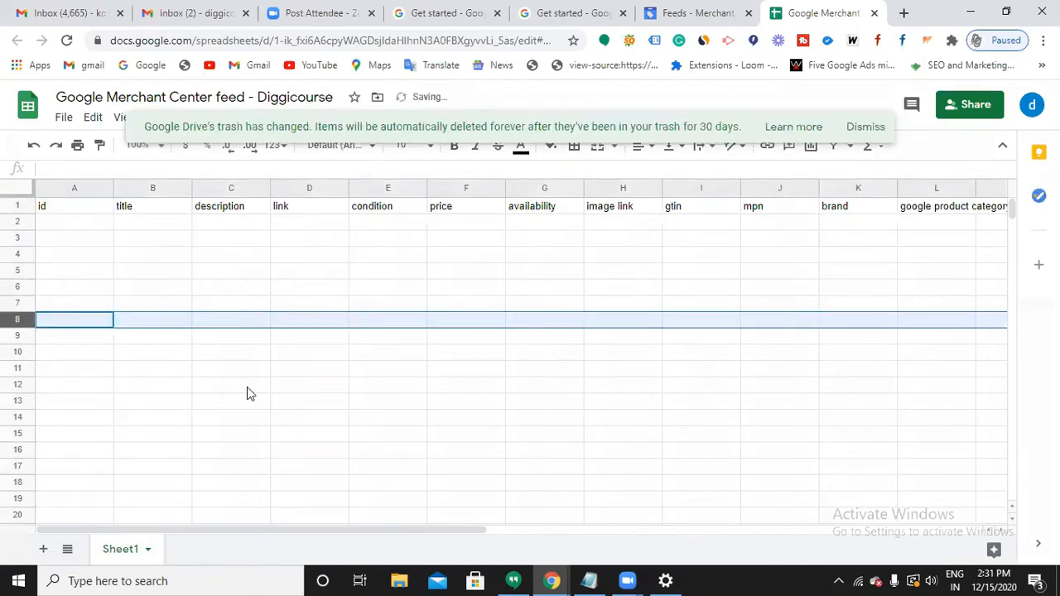
click(247, 386)
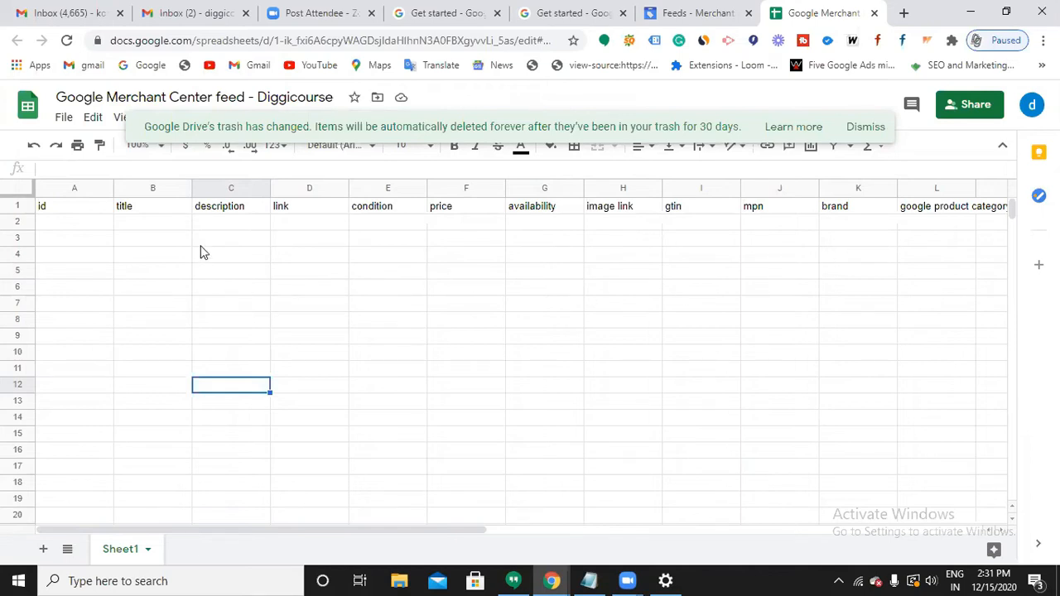
Enter order123 as the product id in cell A2.
click(76, 225)
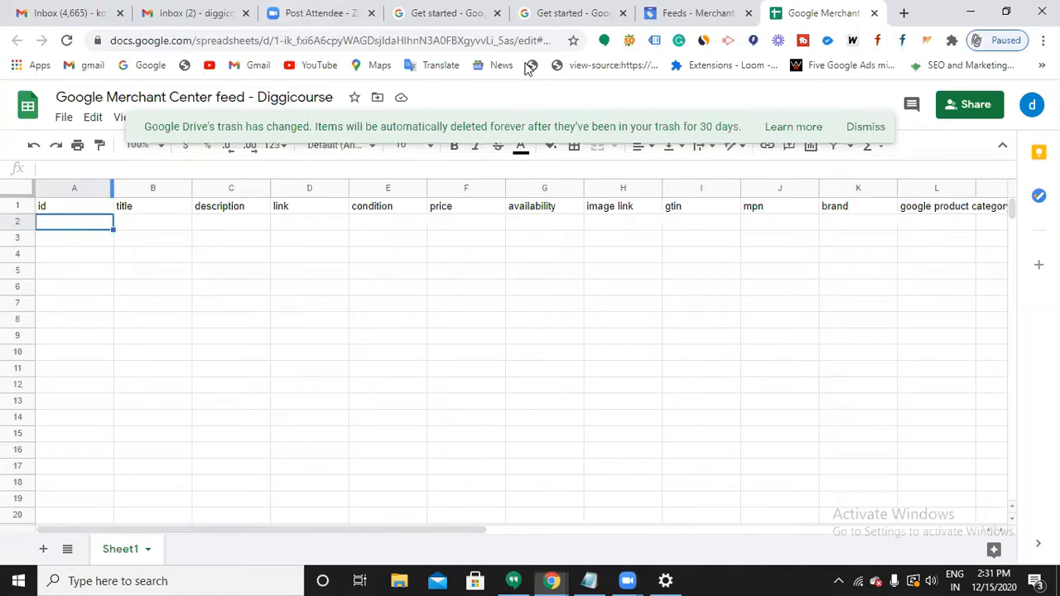
text(o)
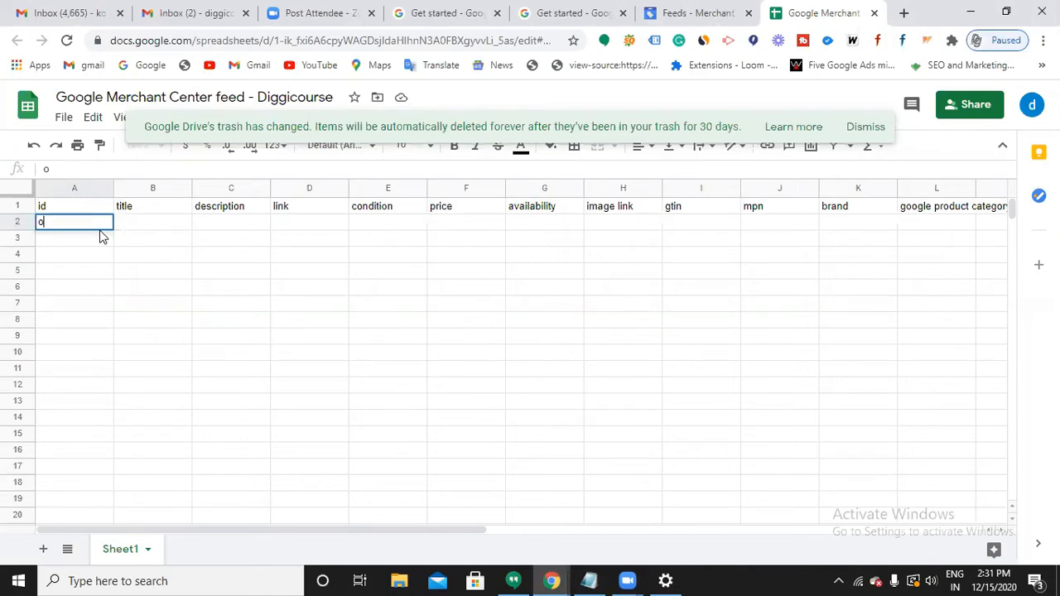
text(rder123)
key(Tab)
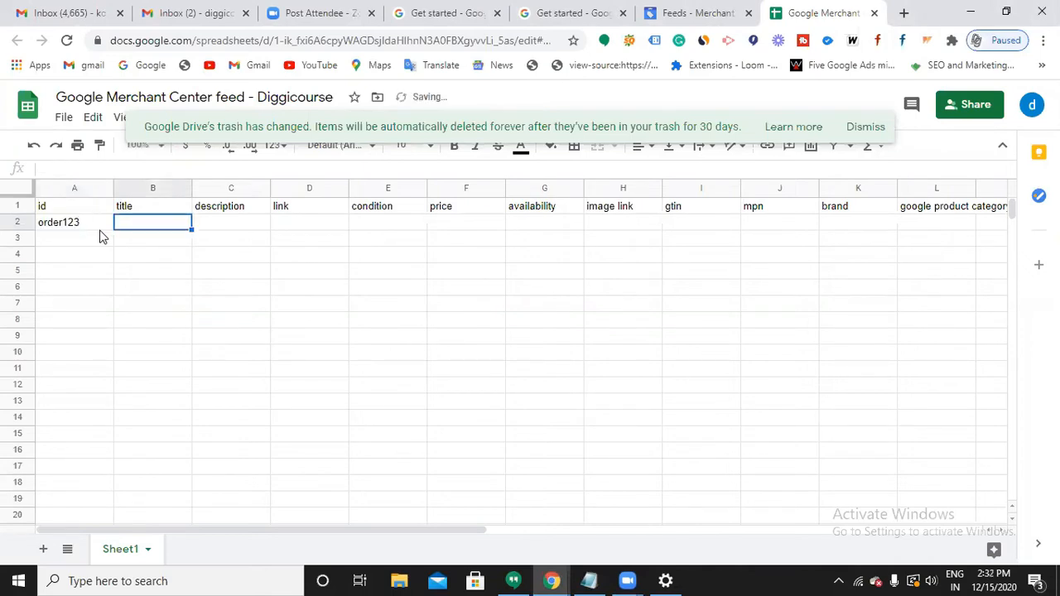
Add the line 'Title= name of your product' to the Notepad notes, then minimize Notepad.
click(588, 580)
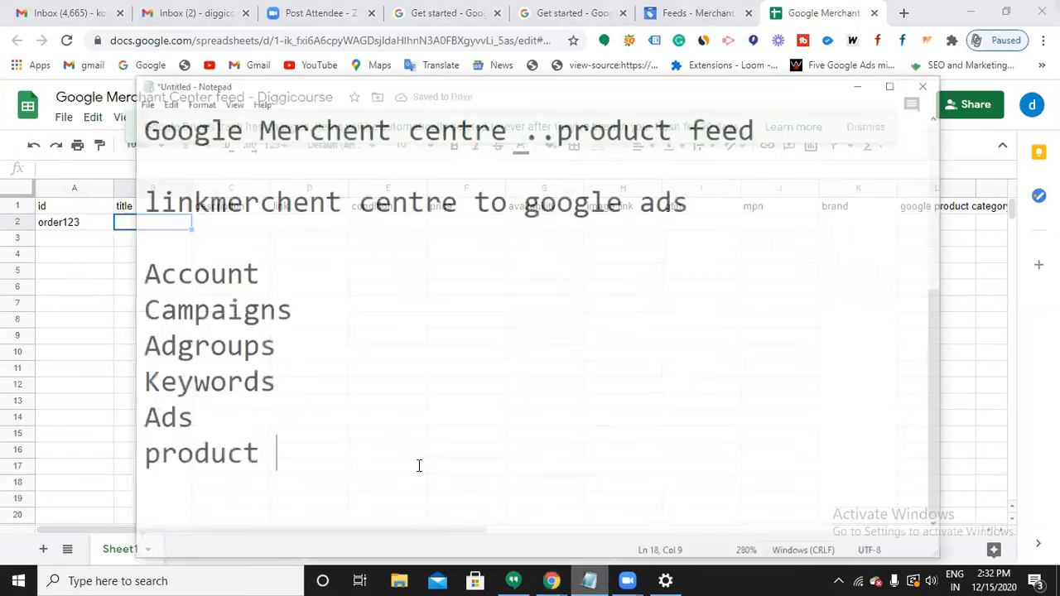
key(Return)
key(Return)
text(T)
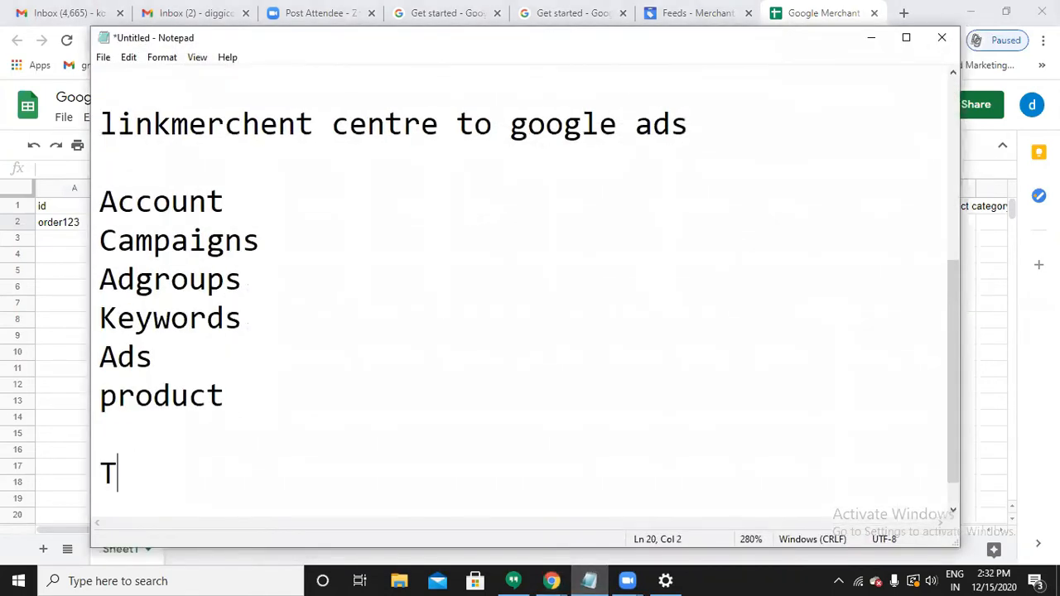
text(itle=)
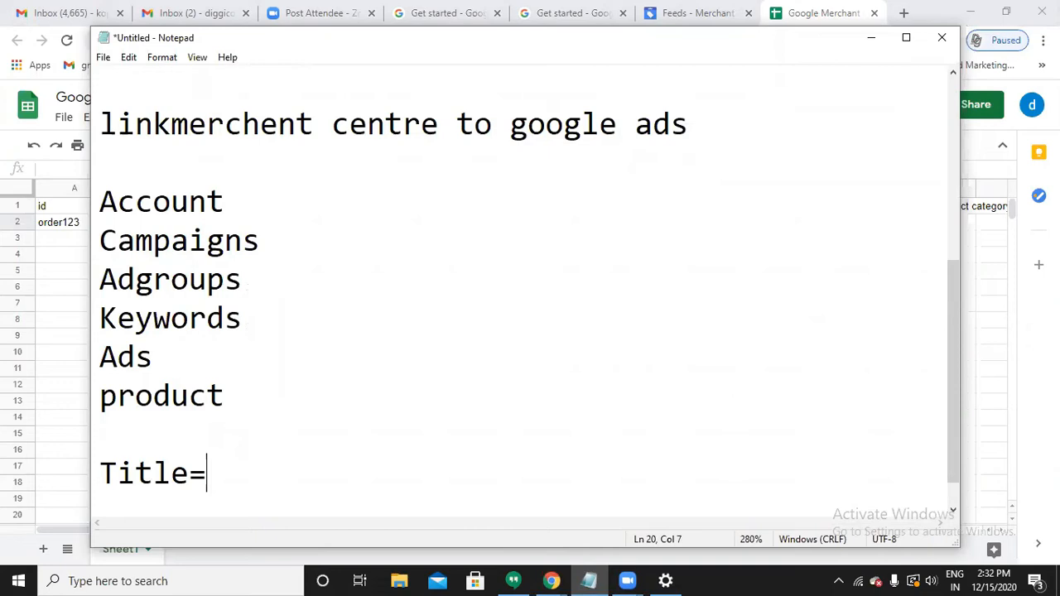
text( name of )
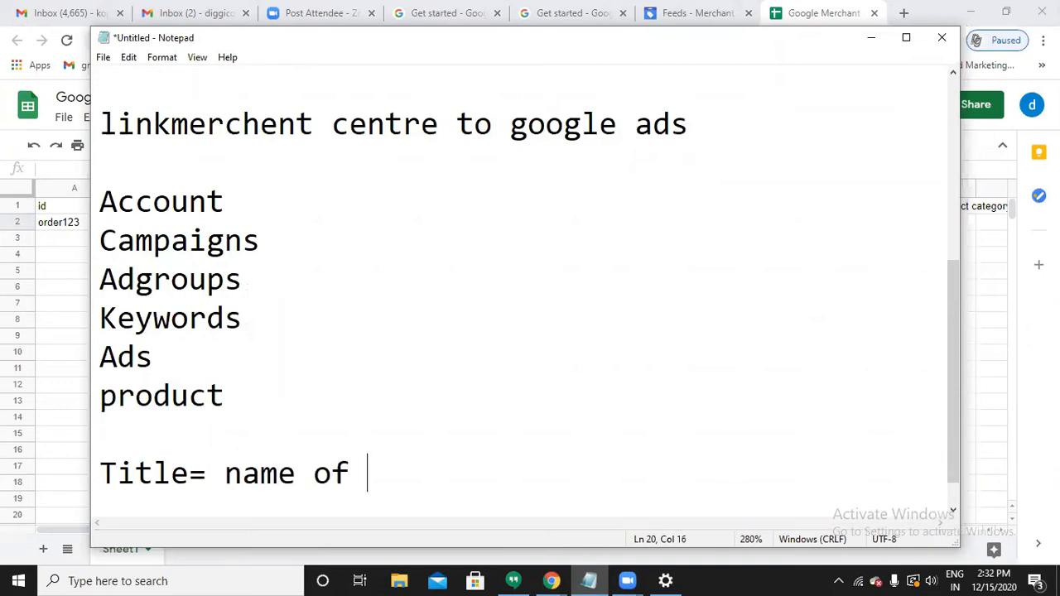
text(your product)
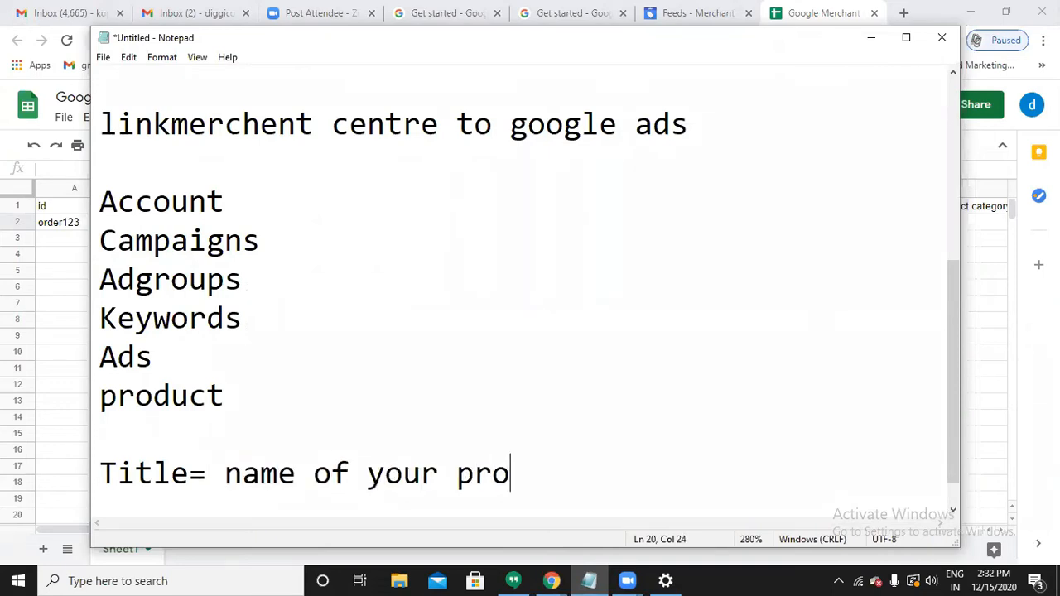
click(871, 38)
Load orderbeautysupply.com in a new Chrome tab.
click(903, 14)
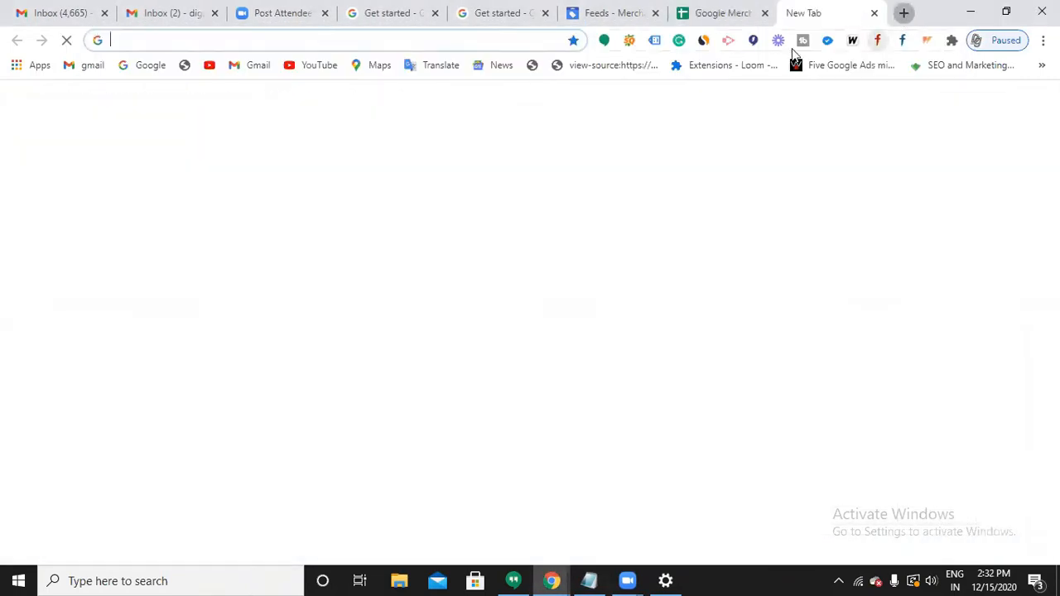
click(512, 40)
text(o)
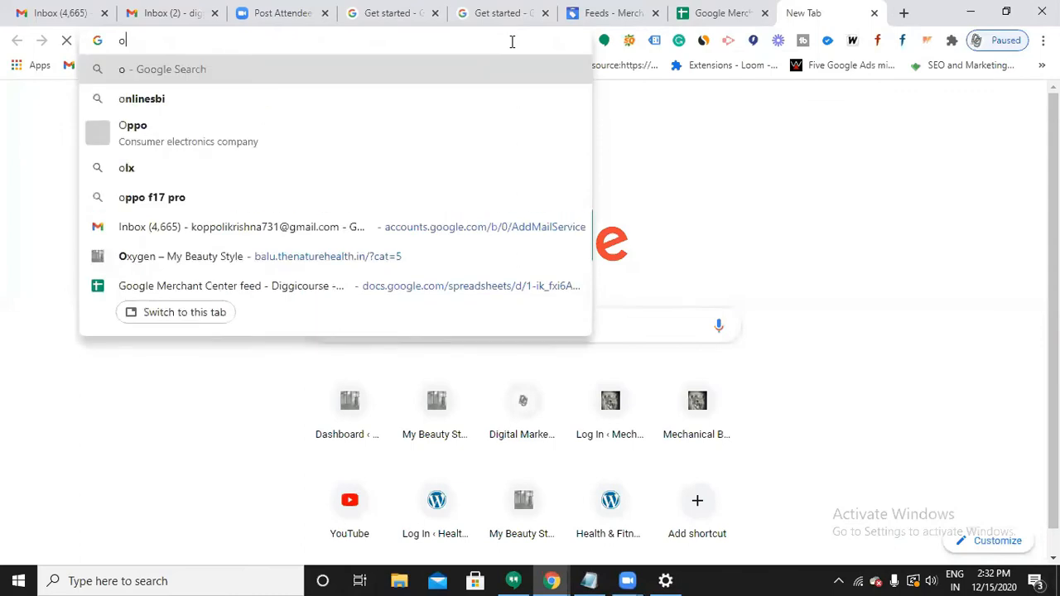
text(rderbeau)
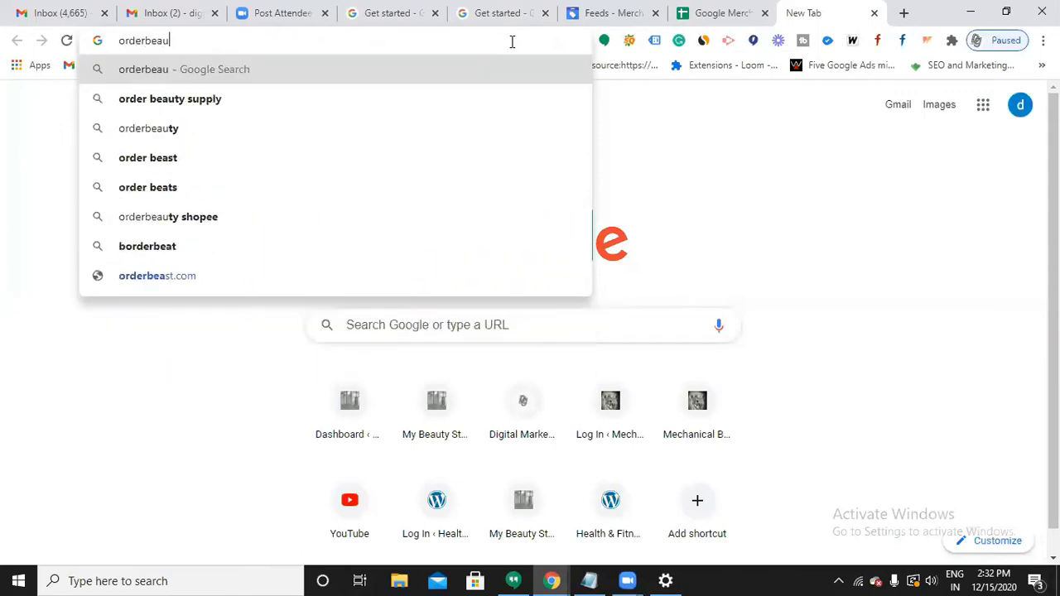
text(tysupply.com)
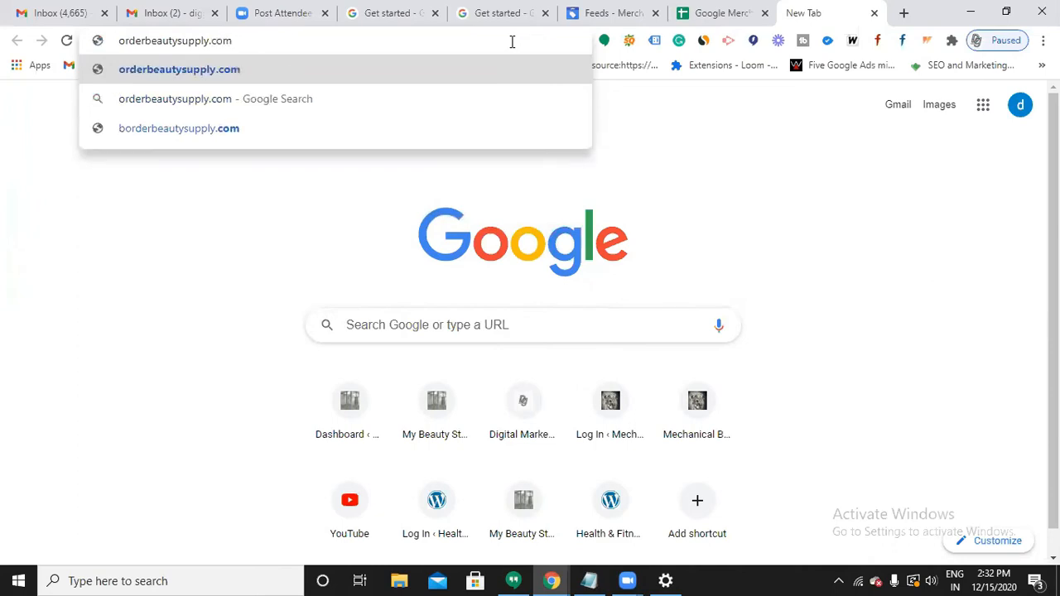
key(Return)
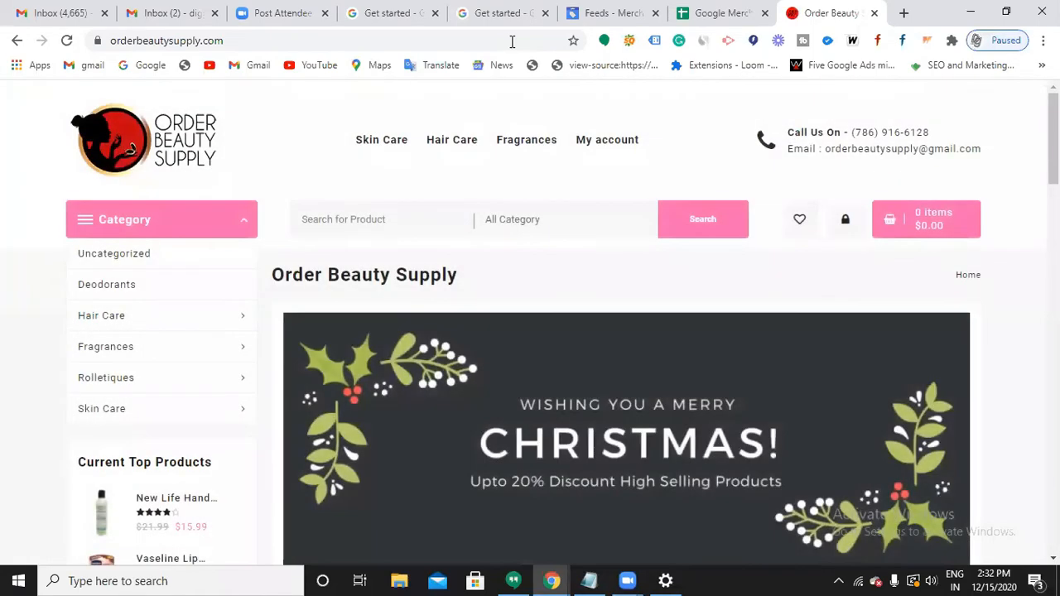
Browse the store homepage and open the Dettol Antiseptic Liquid product page.
scroll(540, 419, down, 7)
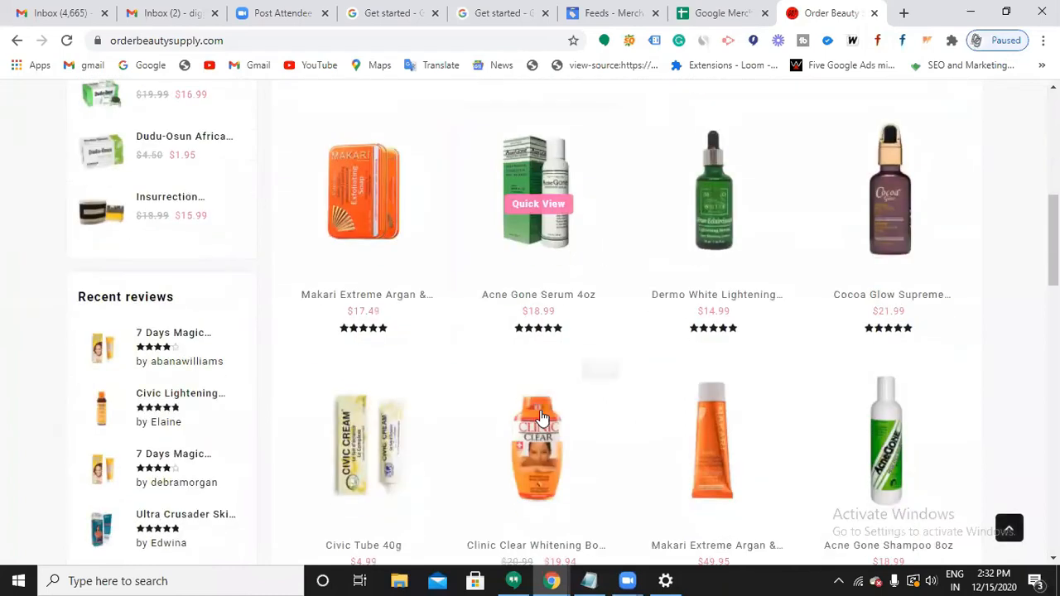
scroll(539, 419, down, 5)
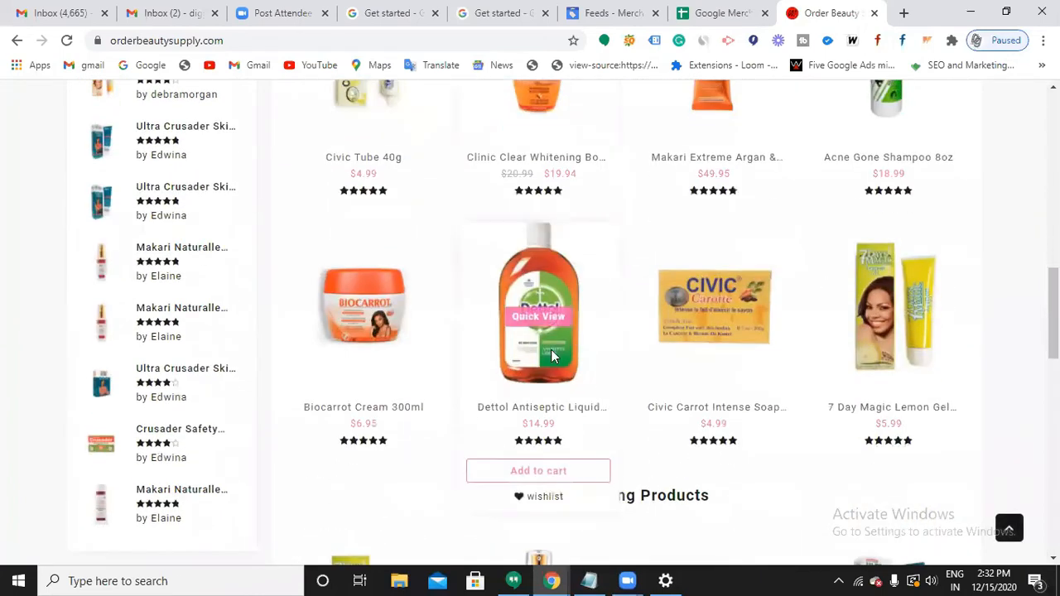
scroll(729, 347, down, 1)
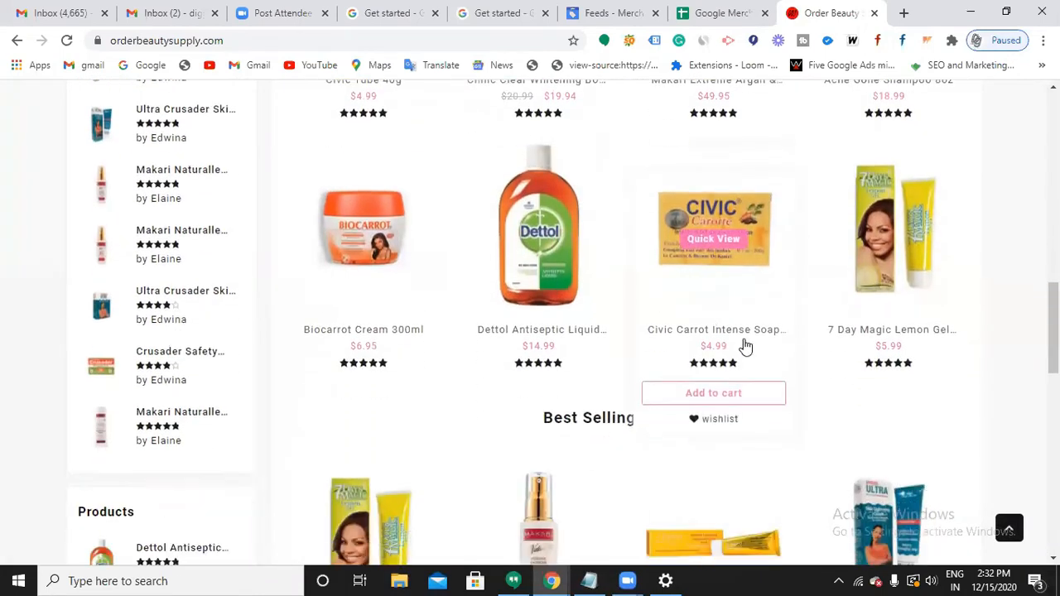
scroll(745, 347, down, 5)
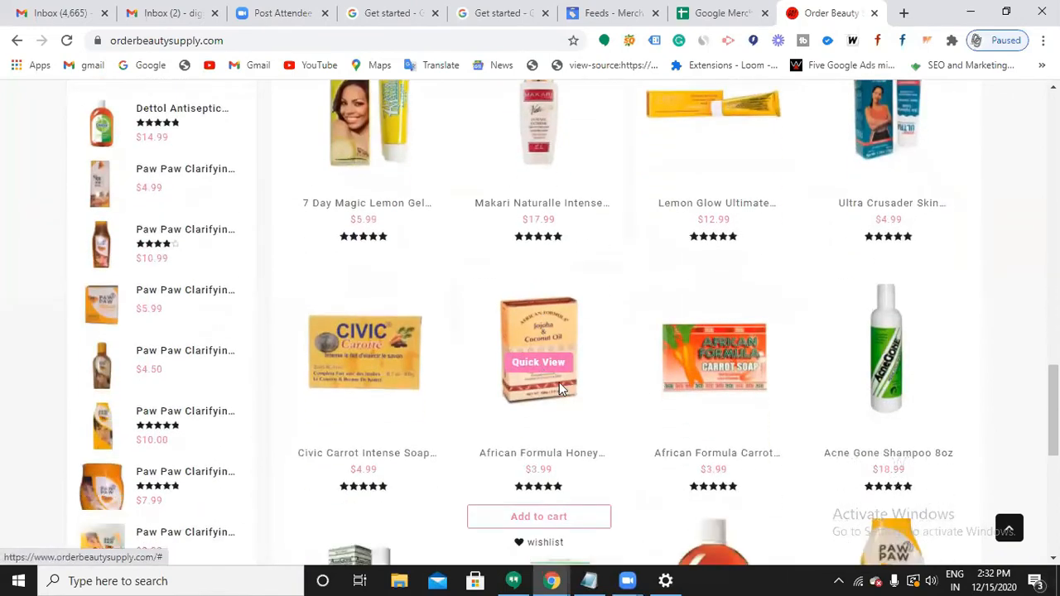
scroll(561, 389, up, 6)
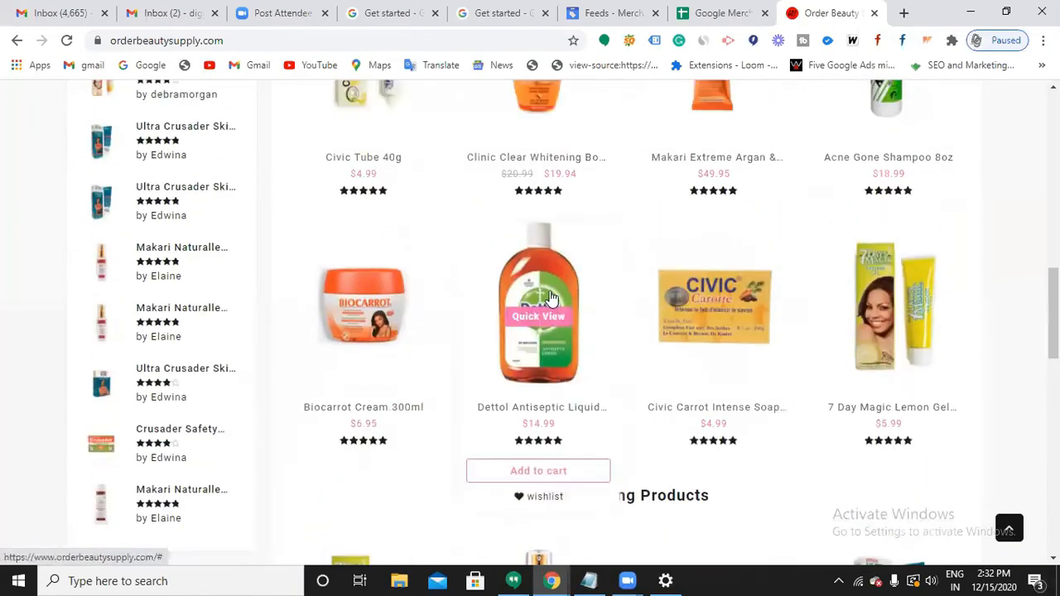
click(547, 280)
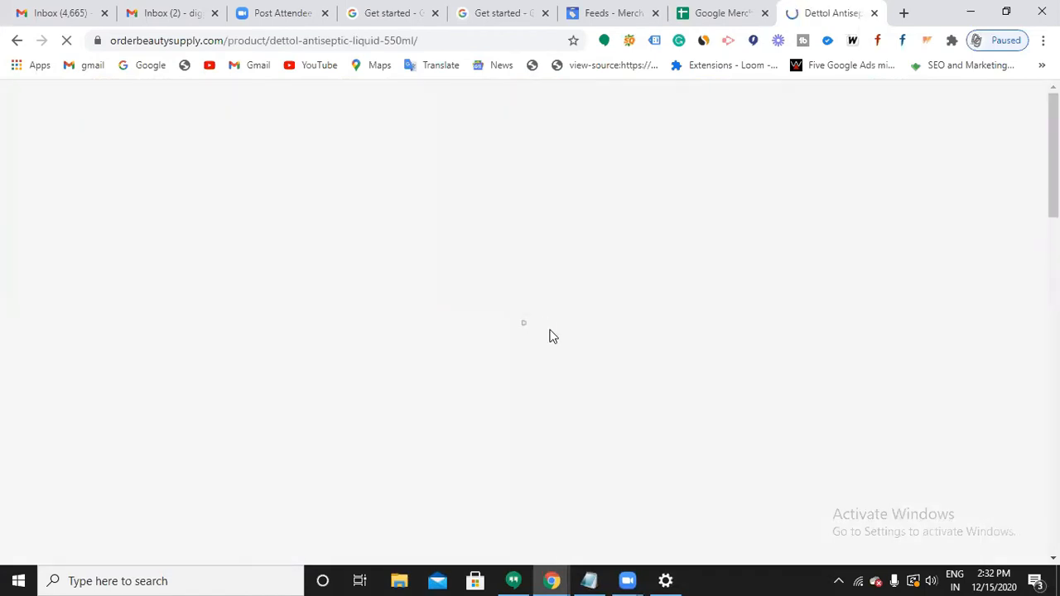
Go to Hair Care > Conditioner and open the Avlon KeraCare Moisturizing Conditioner page.
scroll(554, 345, down, 3)
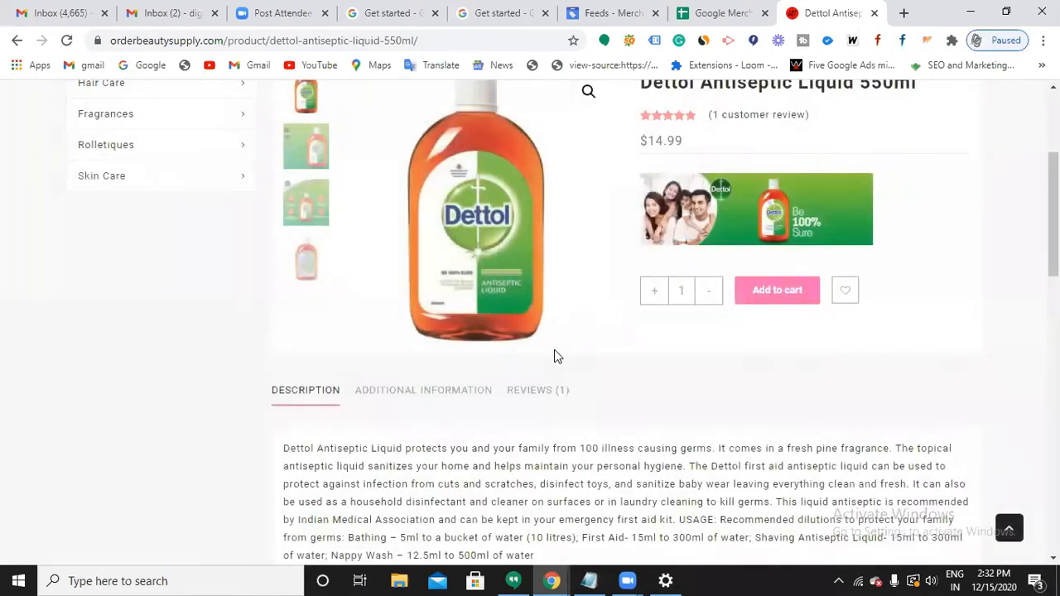
scroll(554, 349, down, 10)
scroll(555, 355, down, 3)
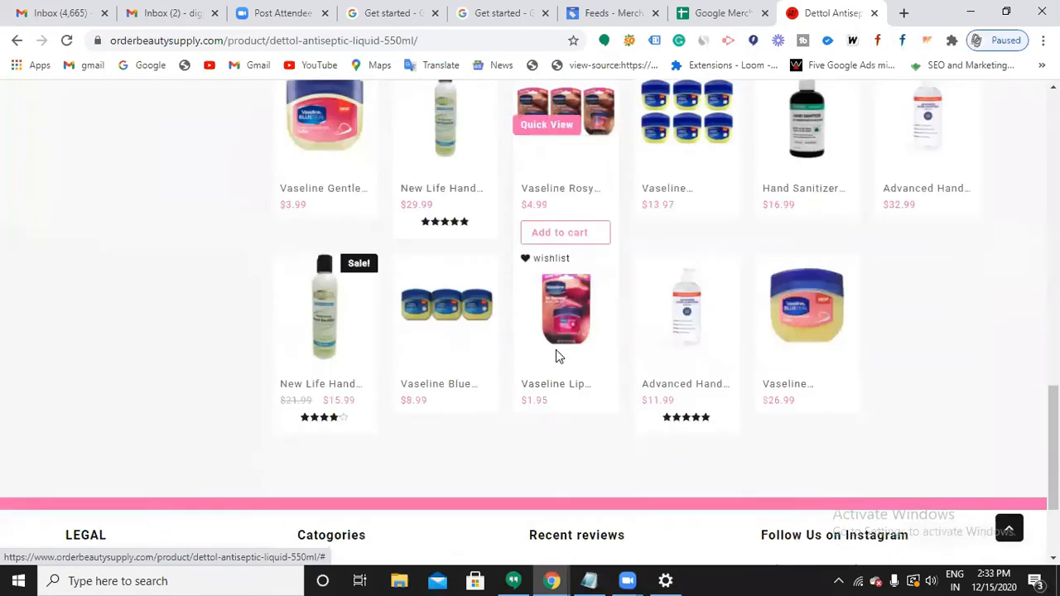
scroll(622, 416, up, 20)
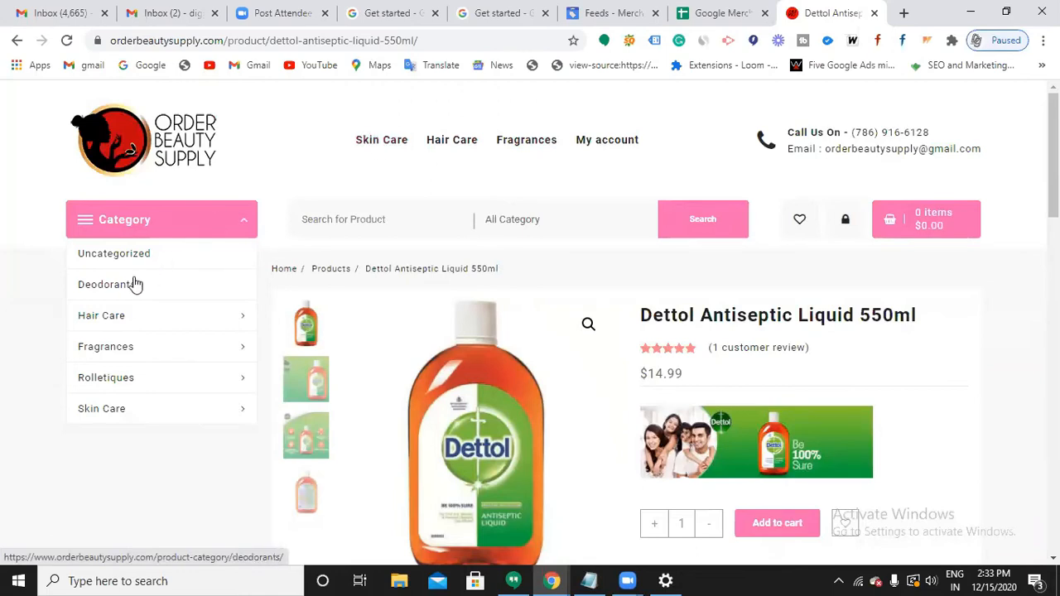
mouse_move(118, 315)
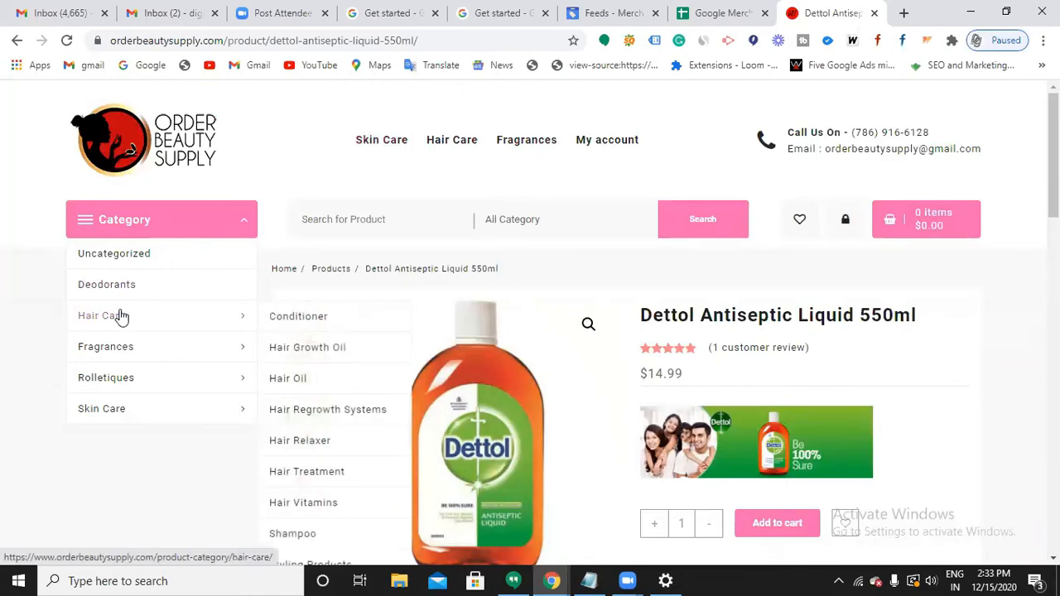
click(295, 322)
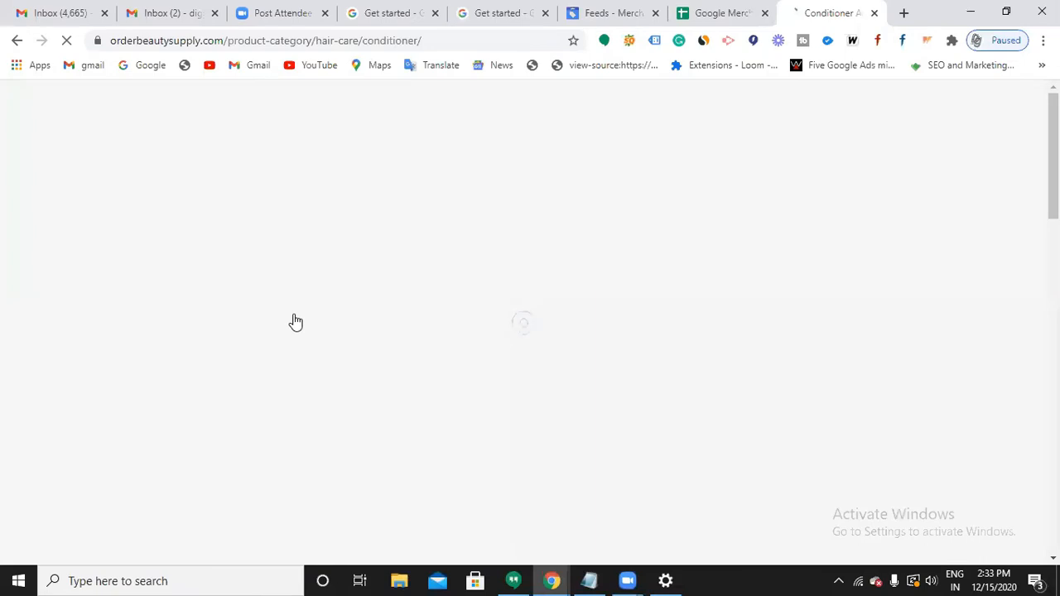
scroll(557, 389, down, 5)
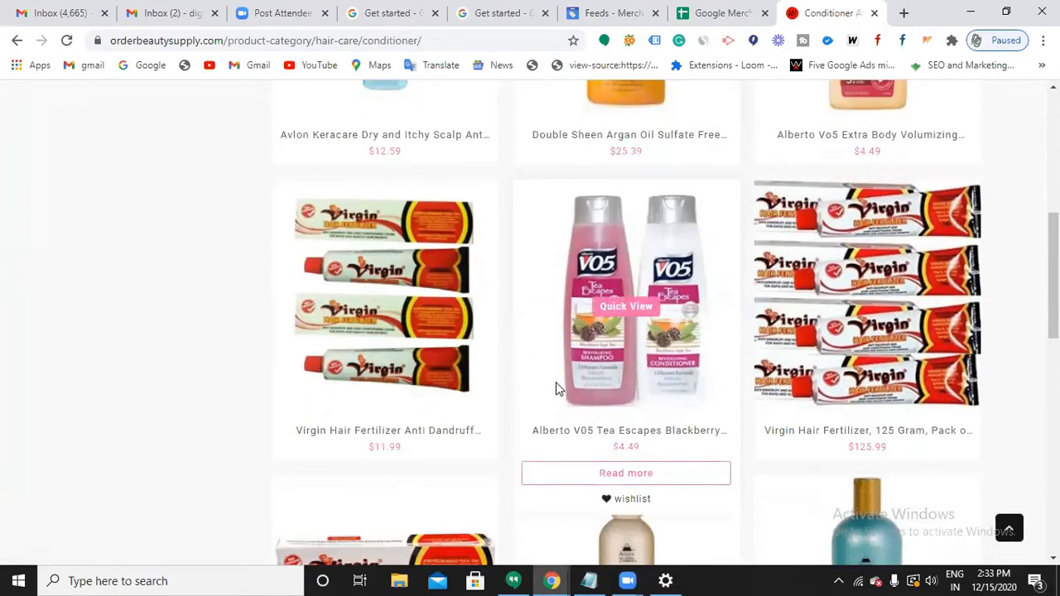
scroll(558, 389, down, 4)
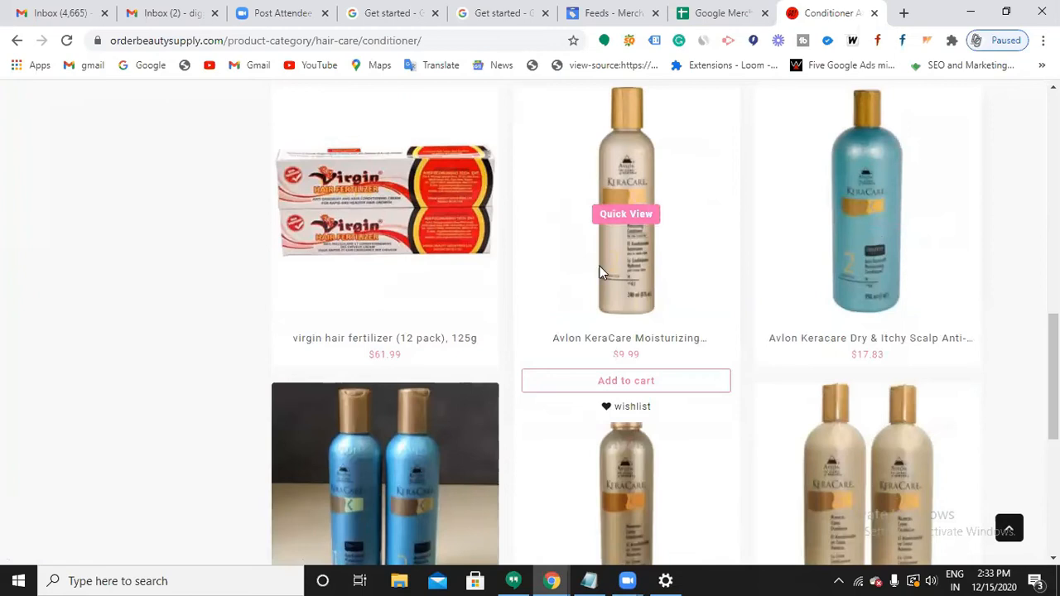
click(627, 194)
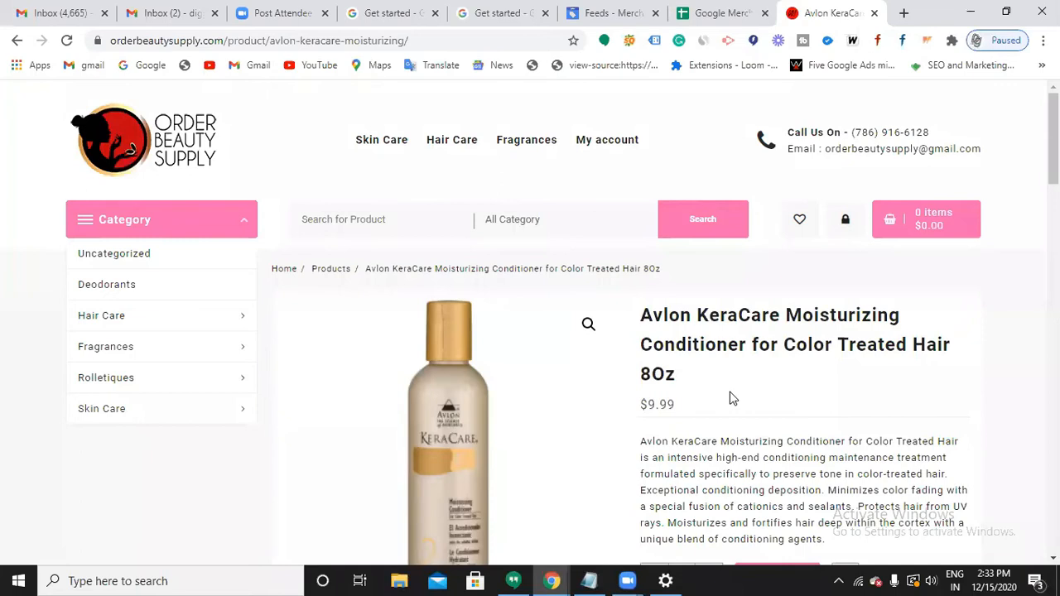
Paste the product title 'Avlon KeraCare Moisturizing Conditioner for Color Treated Hair 8Oz' into cell B2.
scroll(732, 398, down, 1)
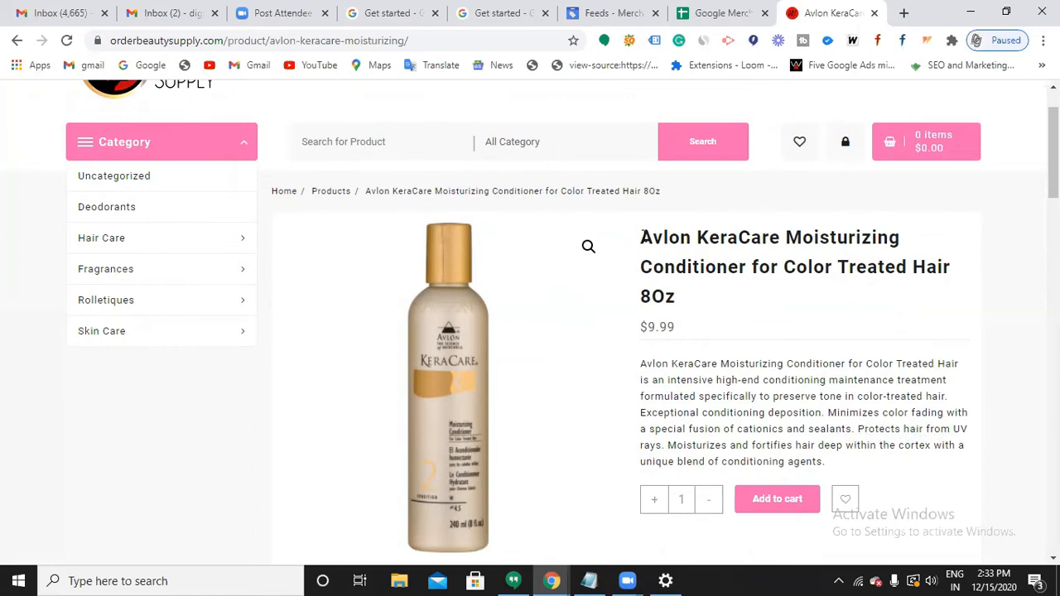
double_click(664, 279)
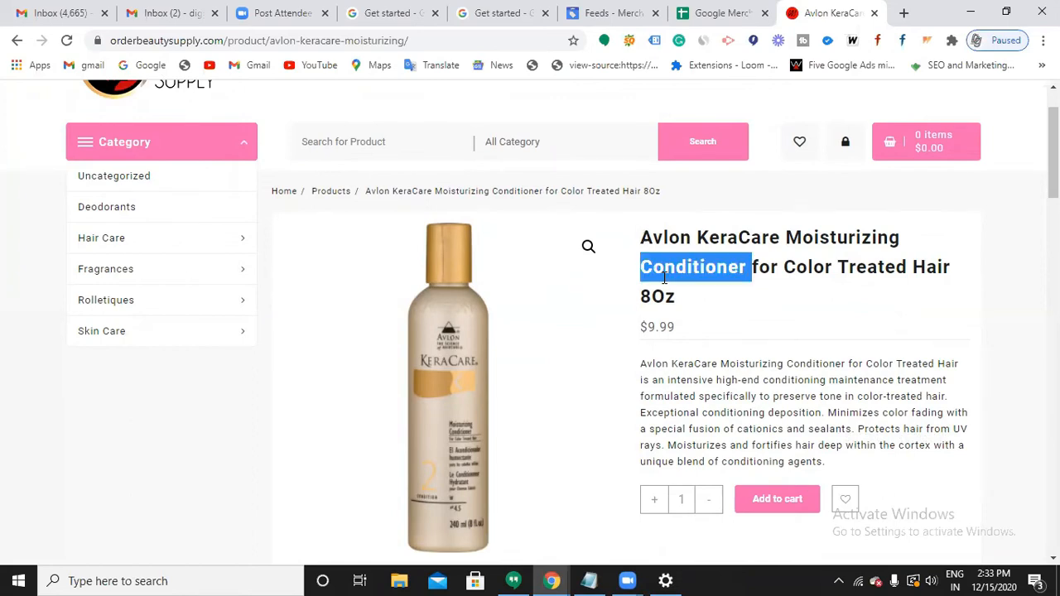
triple_click(663, 279)
key(ctrl+c)
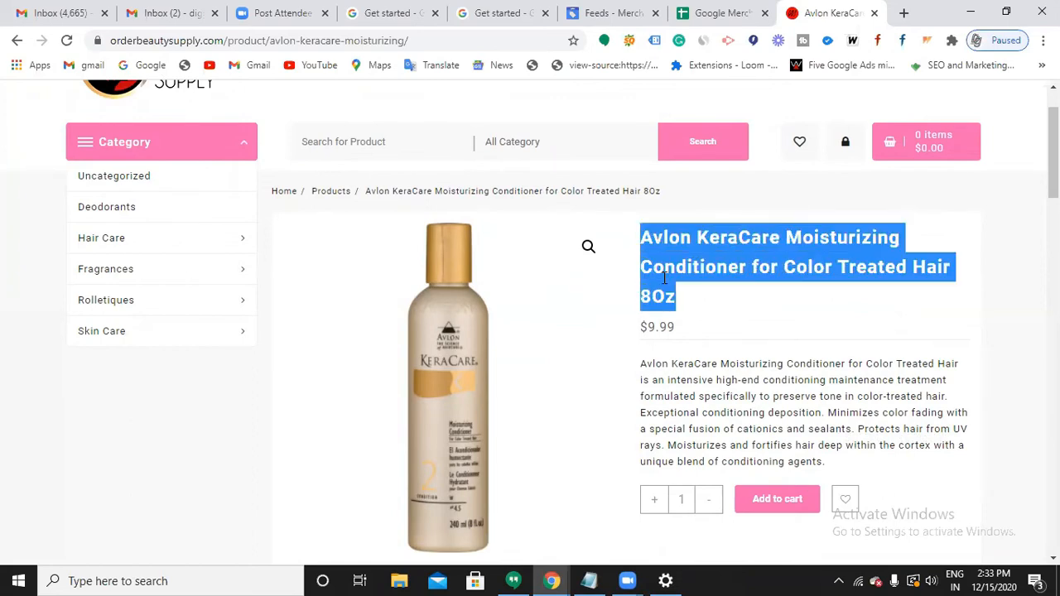
click(690, 12)
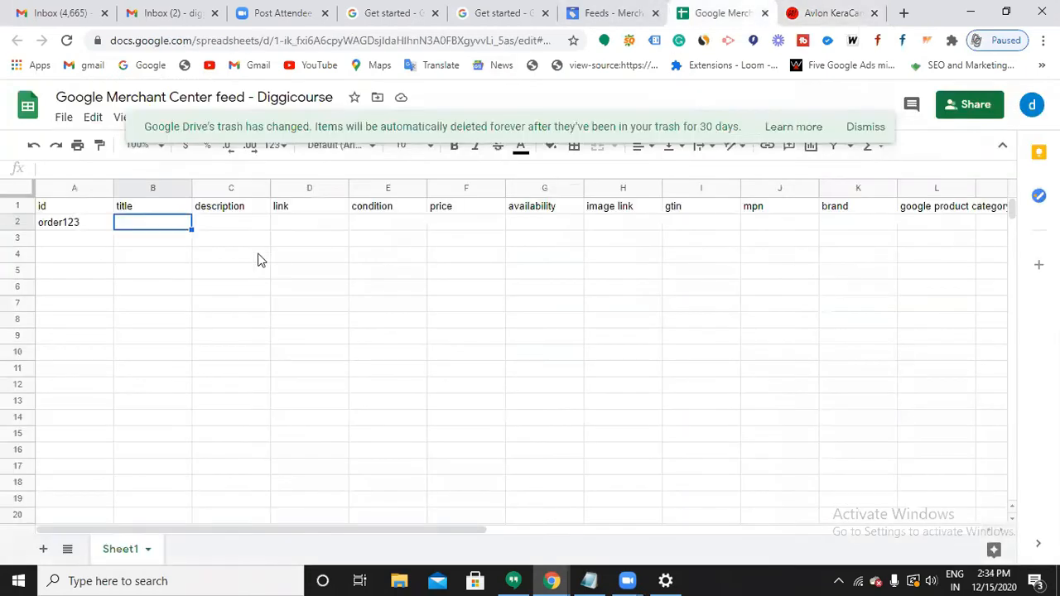
key(ctrl+v)
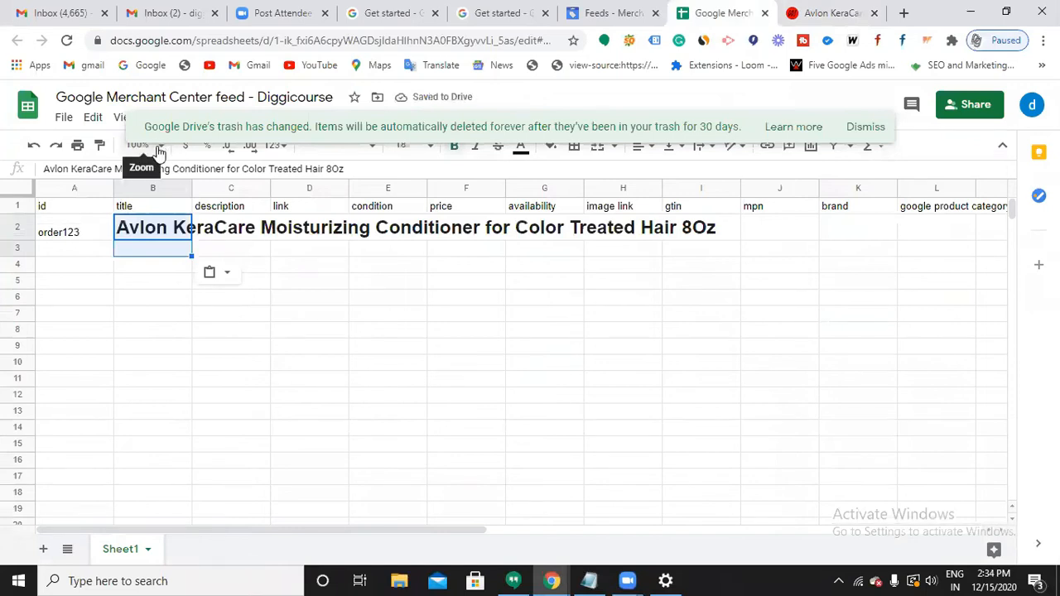
click(306, 405)
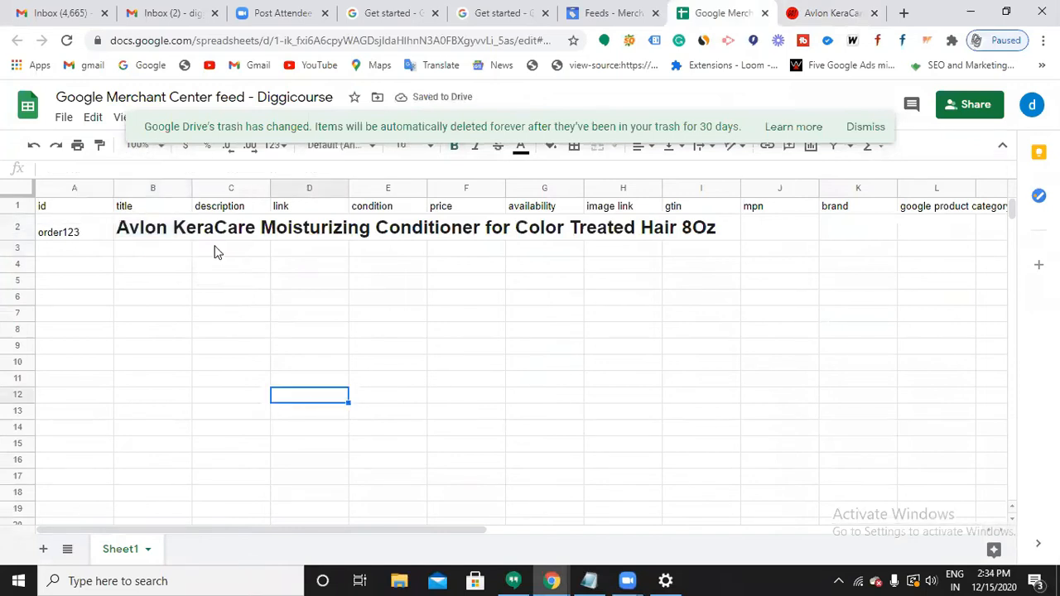
click(163, 236)
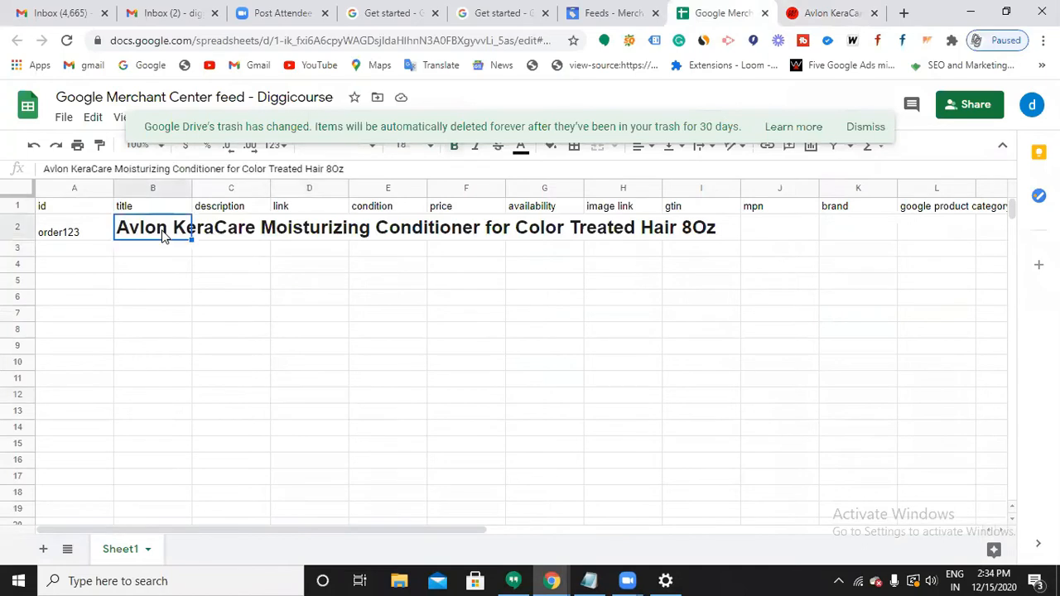
click(868, 129)
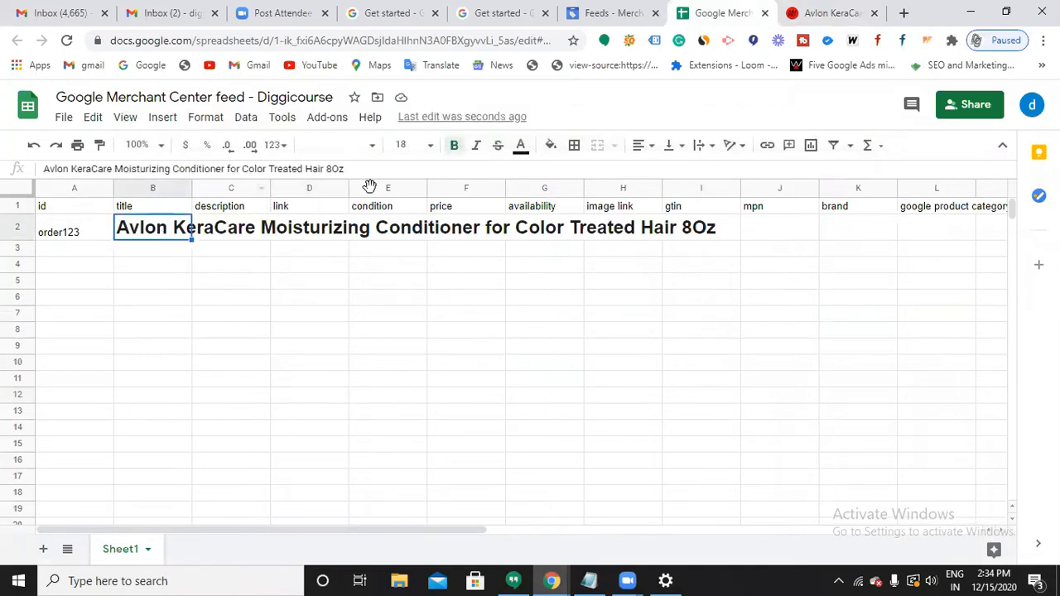
Shrink the B2 title text to font size 8.
click(407, 145)
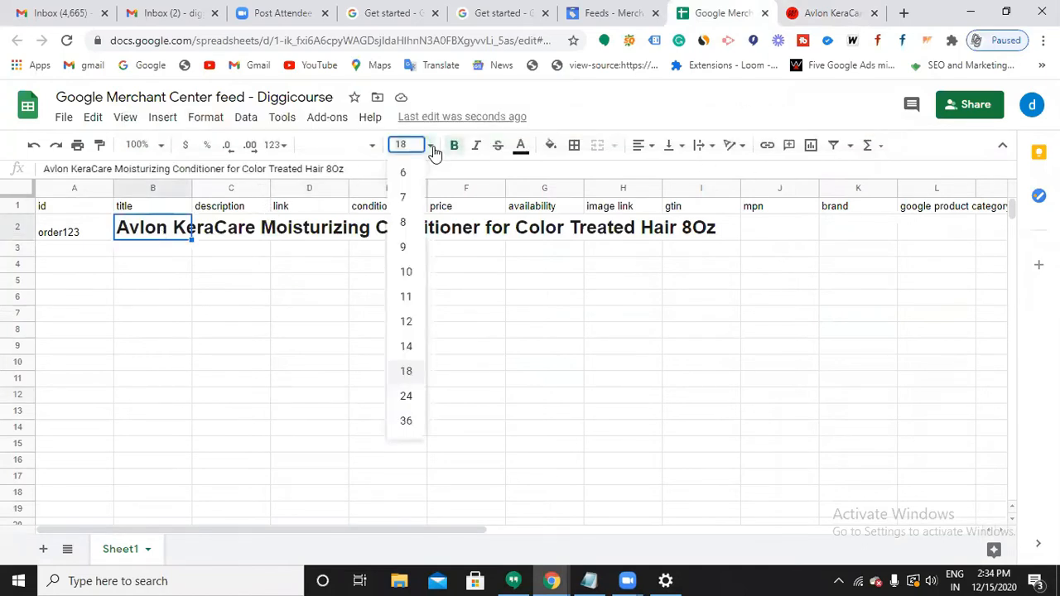
click(406, 273)
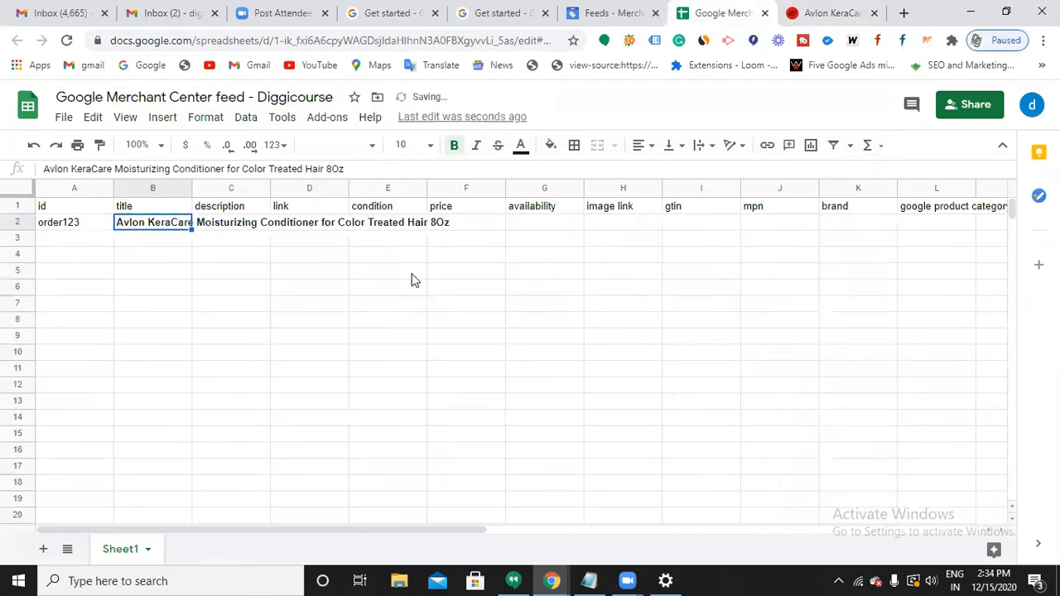
click(431, 147)
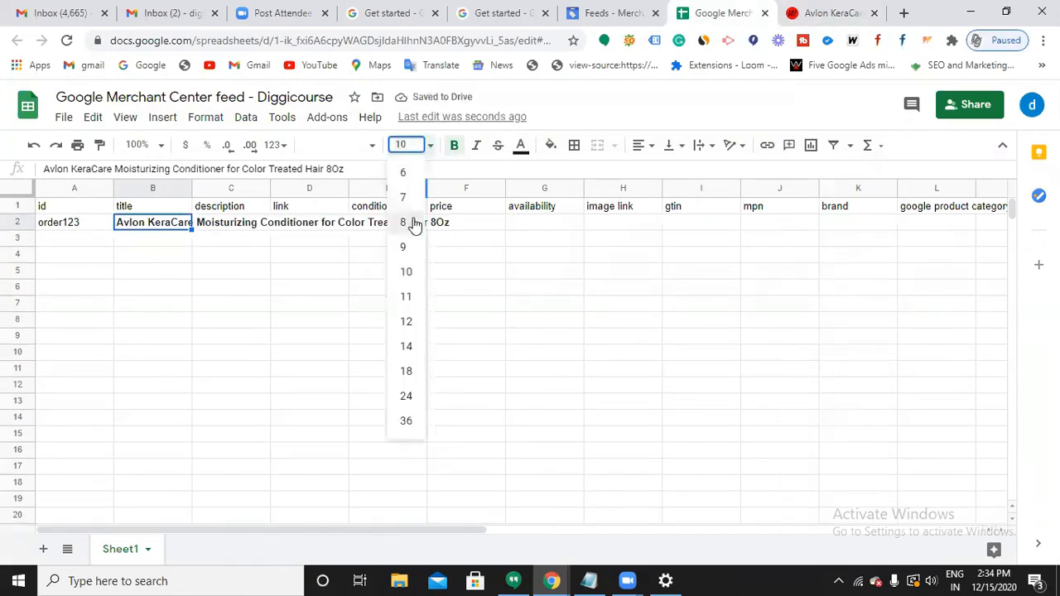
click(414, 224)
click(478, 312)
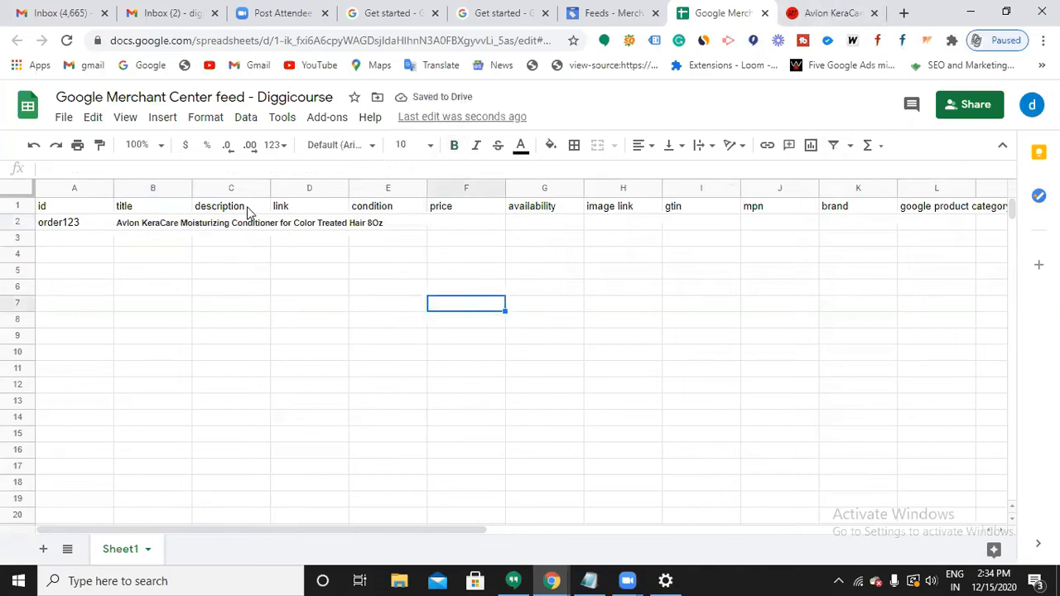
click(839, 16)
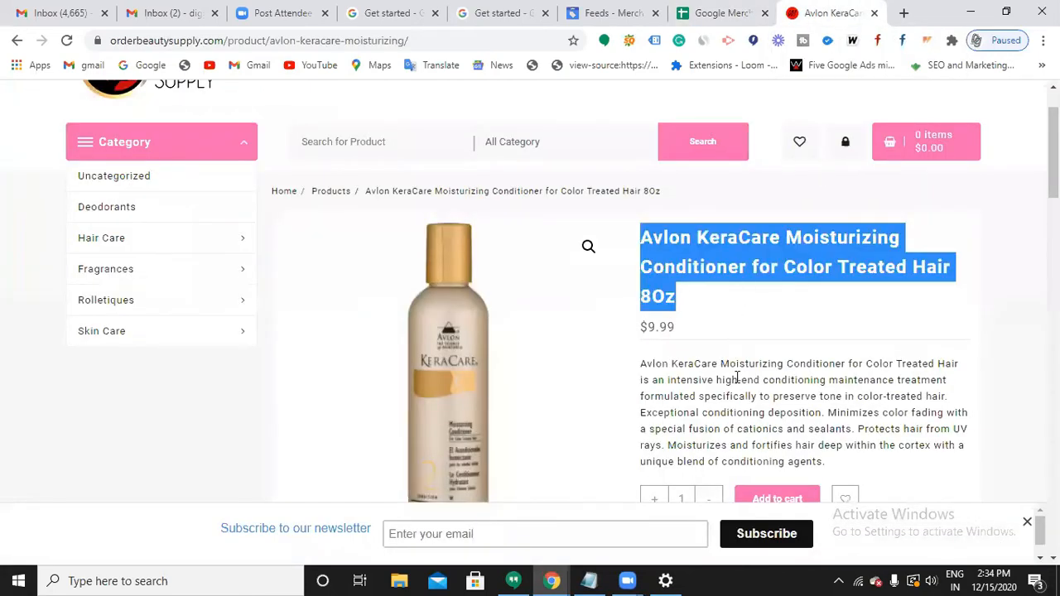
Paste the conditioner's full description paragraph into cell C2.
scroll(736, 396, down, 2)
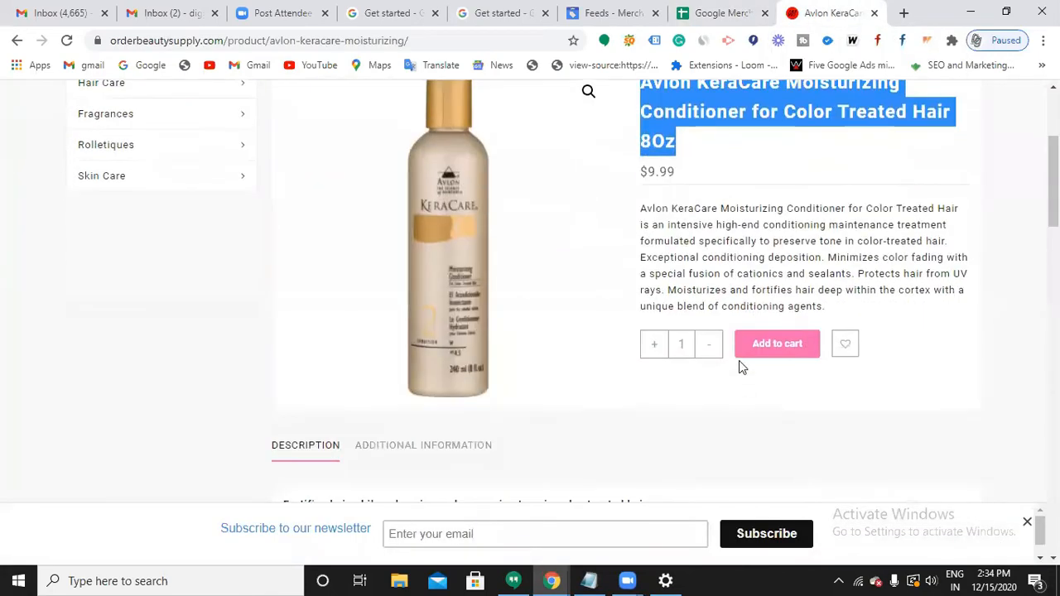
triple_click(718, 228)
key(ctrl+c)
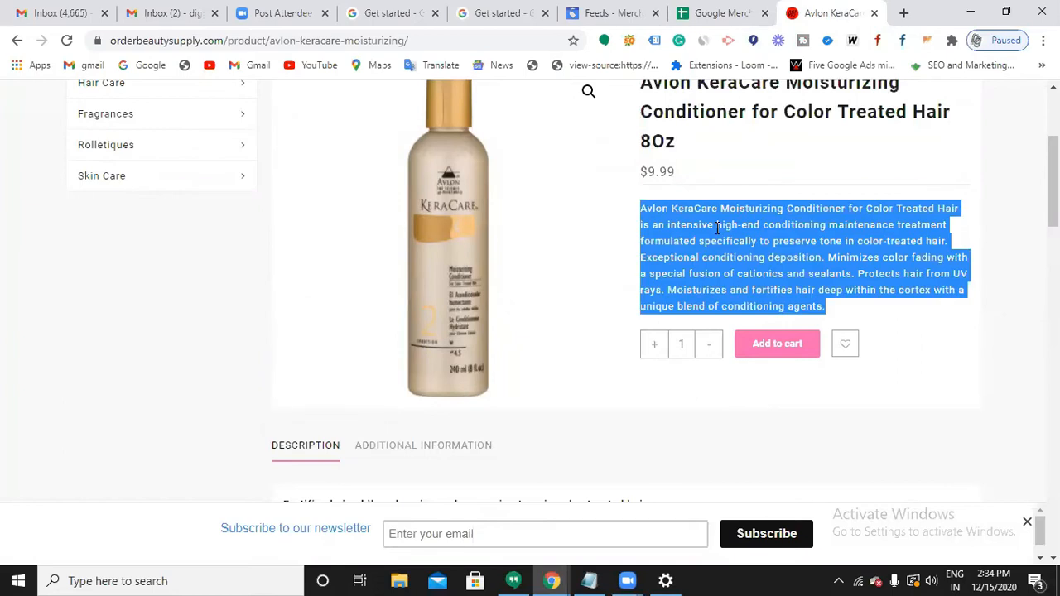
click(729, 14)
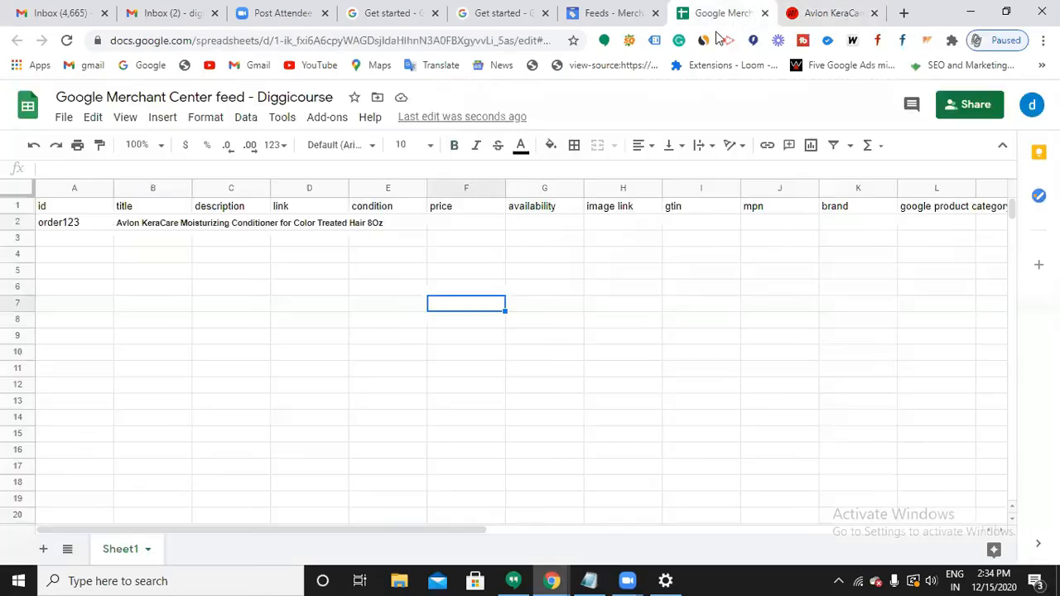
click(247, 225)
double_click(248, 224)
key(ctrl+v)
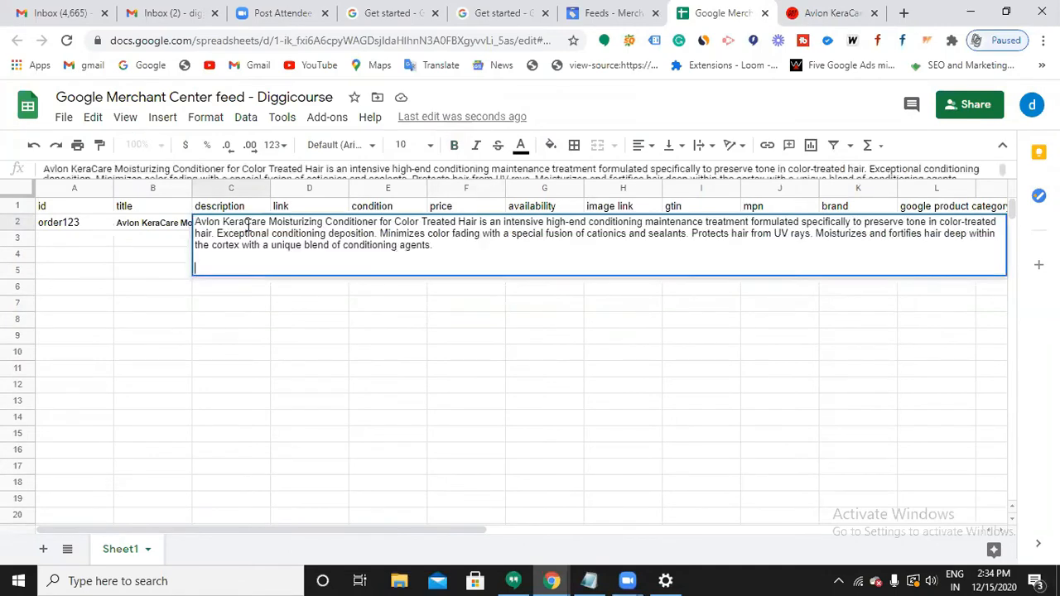
click(360, 403)
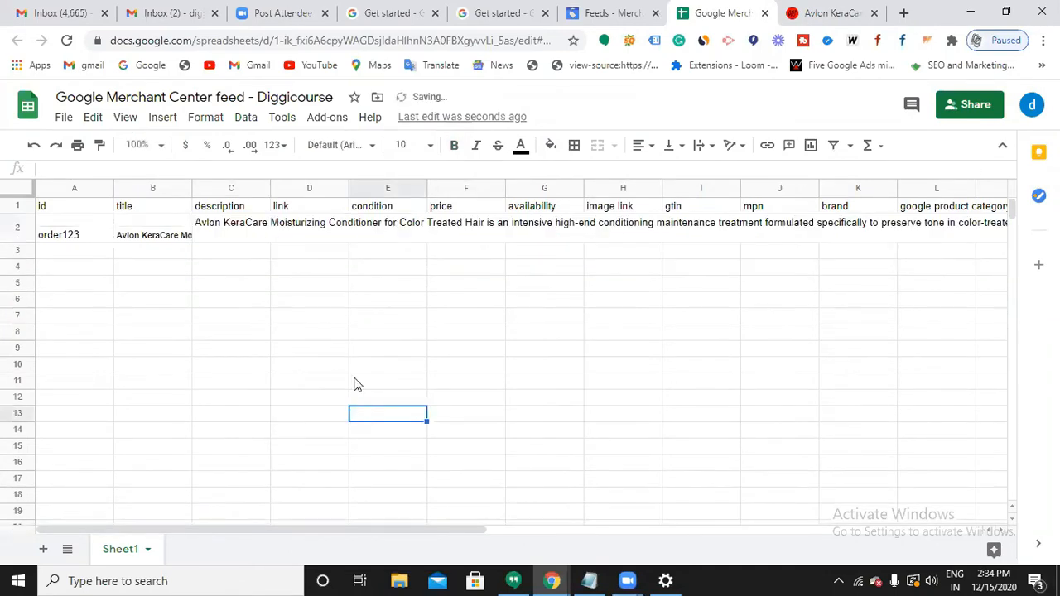
Put the link cell D2 into edit mode, then switch to the Merchant Center page.
click(332, 228)
double_click(332, 225)
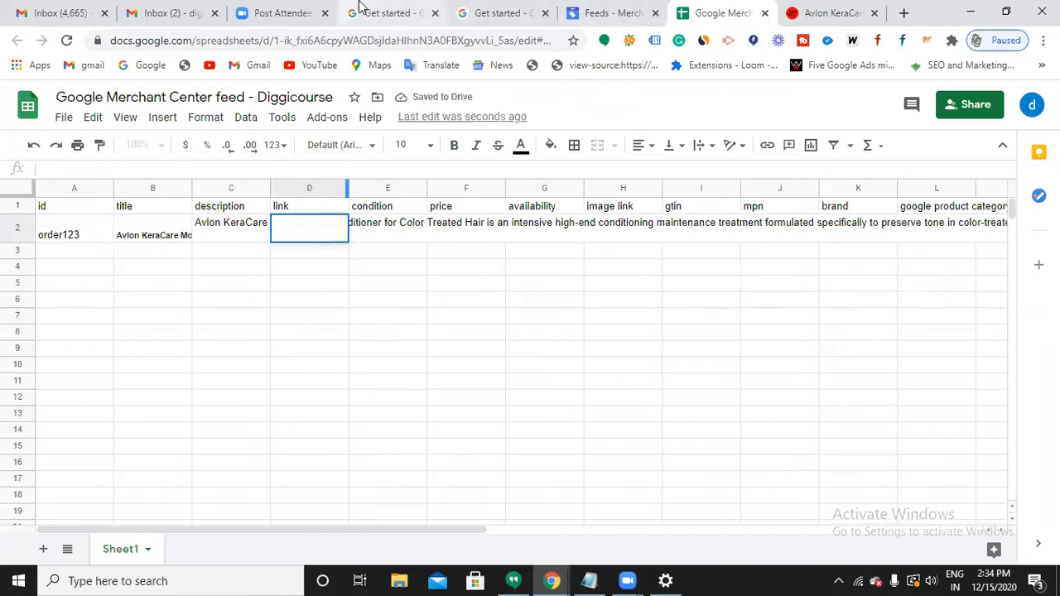
click(394, 14)
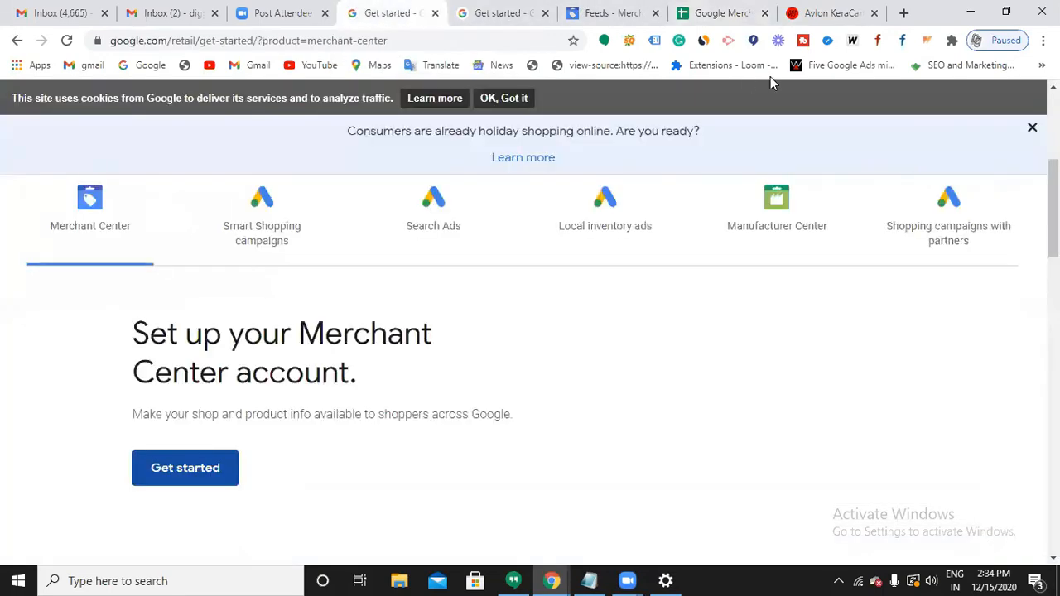
Search Google for 'laptops' in a new tab.
click(904, 13)
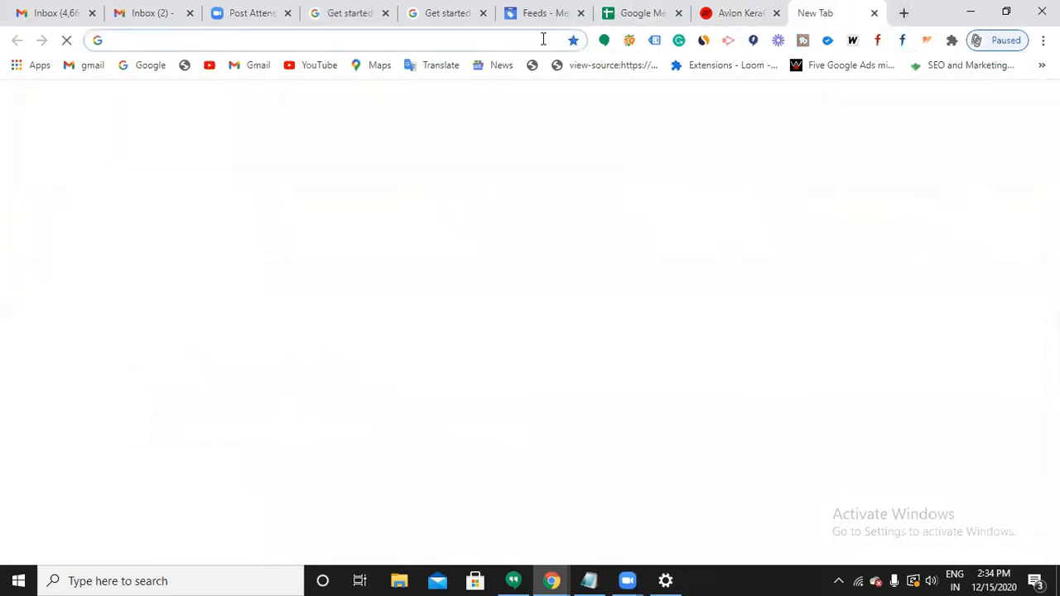
text(lpa)
key(BackSpace)
key(BackSpace)
text(a)
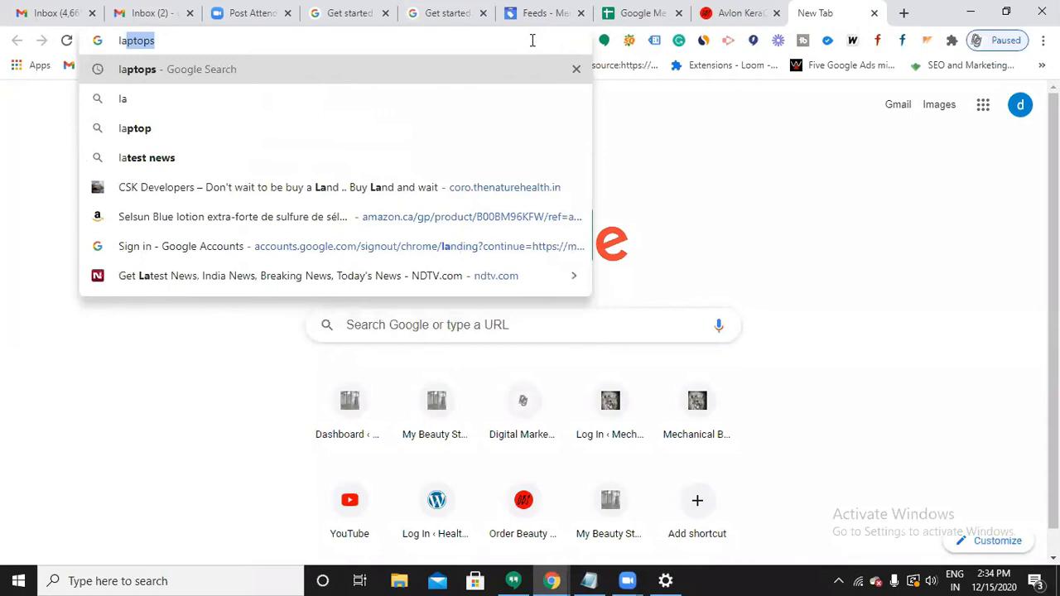
key(Return)
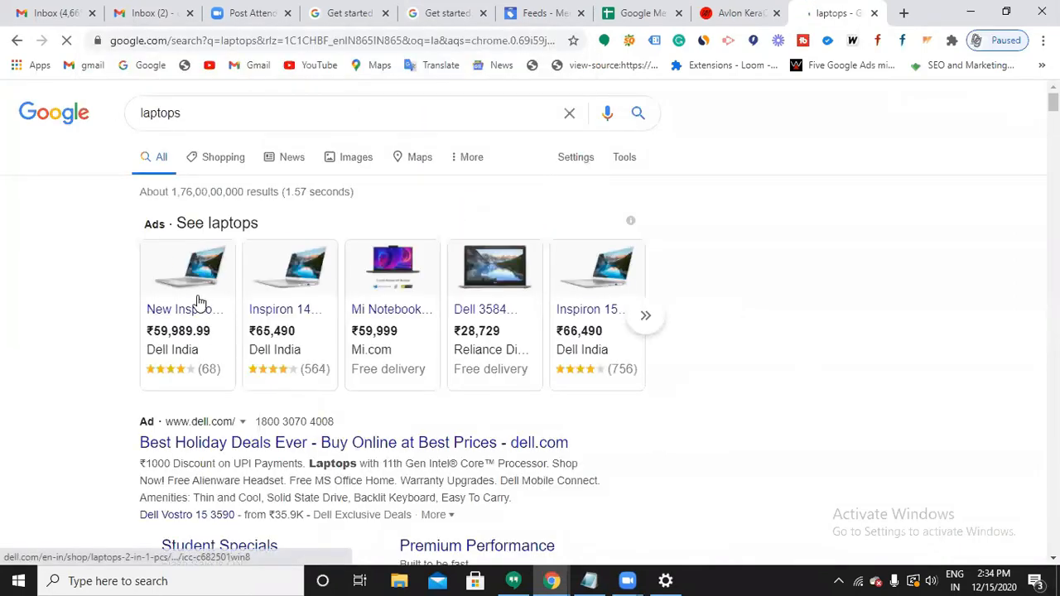
Open the Dell New Inspiron 14 5402 Laptop shopping ad and look over its page.
click(199, 302)
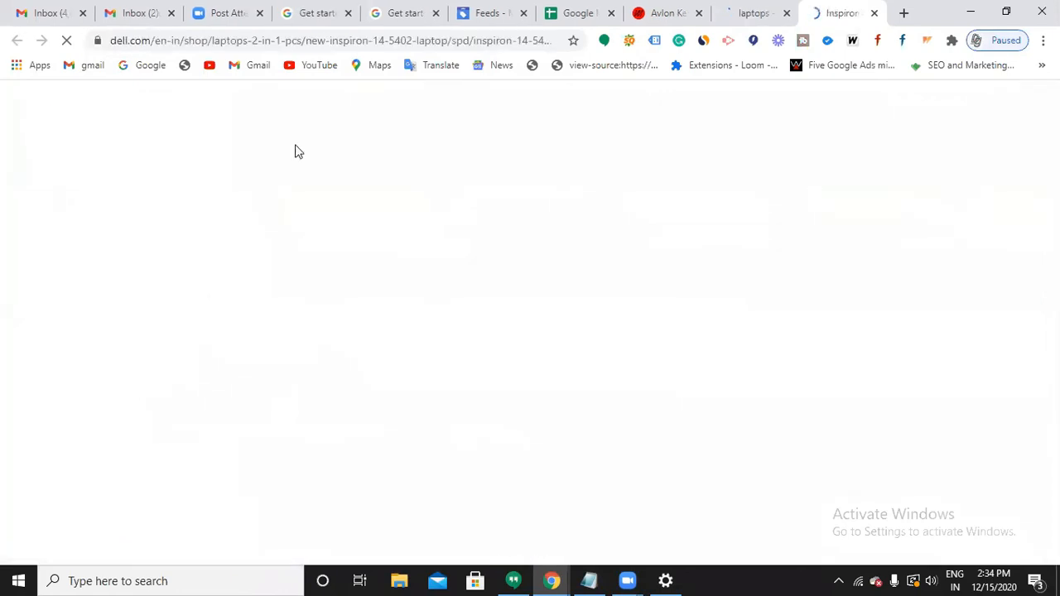
click(374, 40)
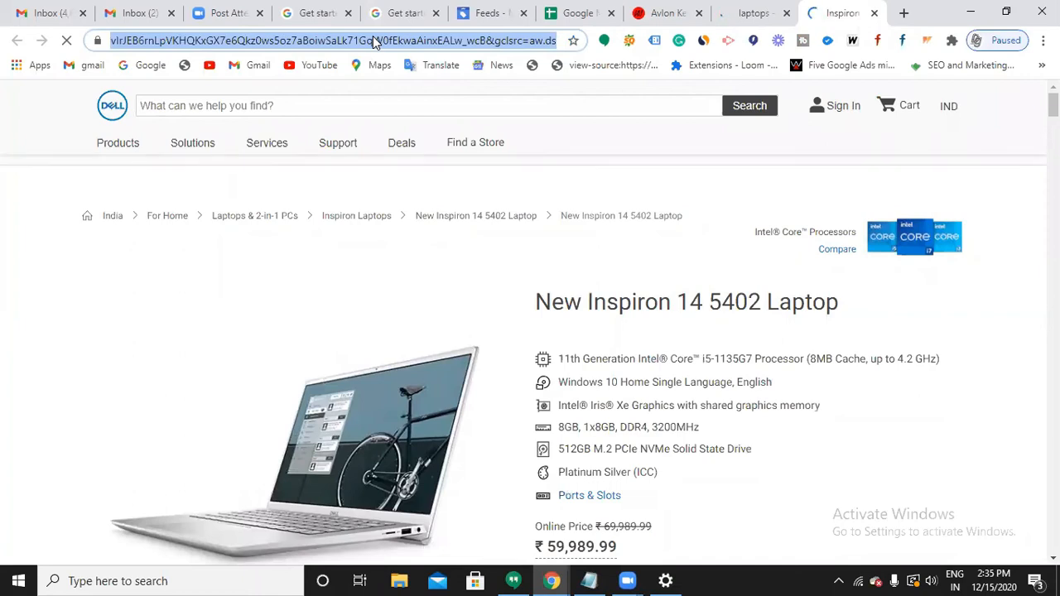
click(374, 40)
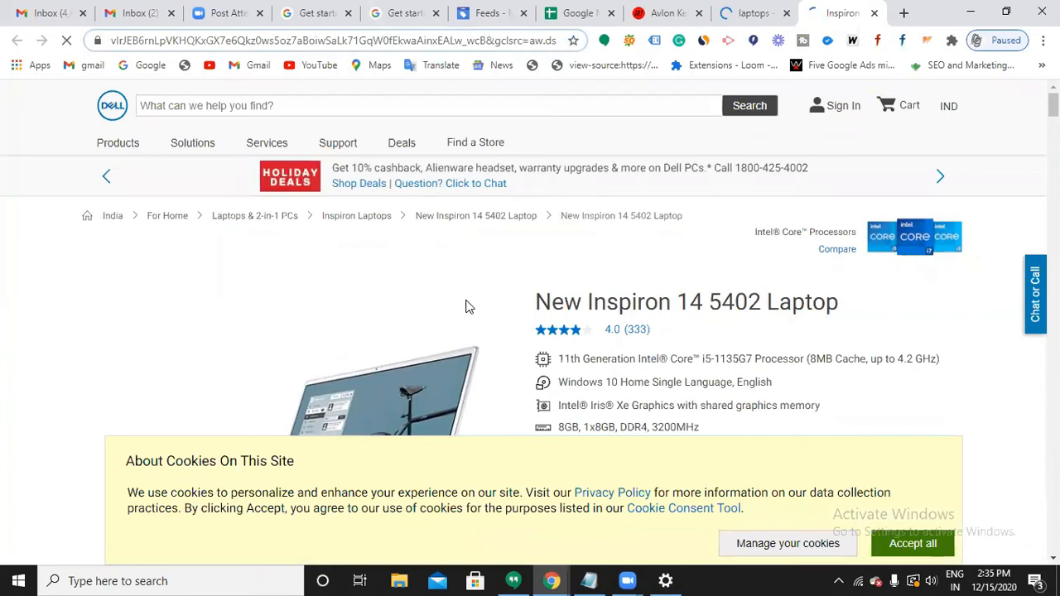
scroll(466, 303, down, 6)
scroll(478, 226, up, 2)
scroll(478, 227, up, 1)
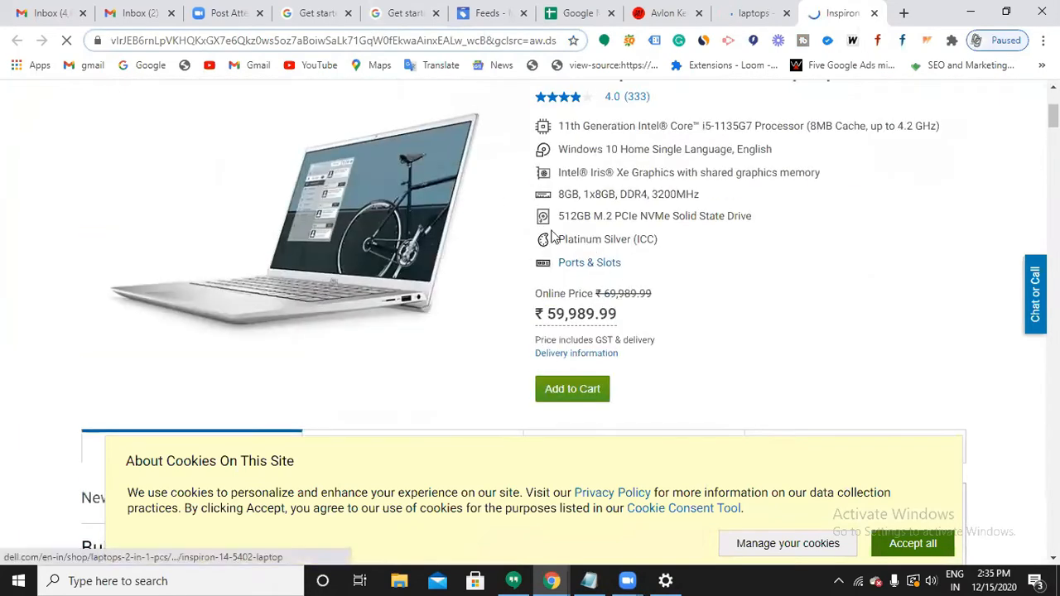
scroll(566, 226, up, 3)
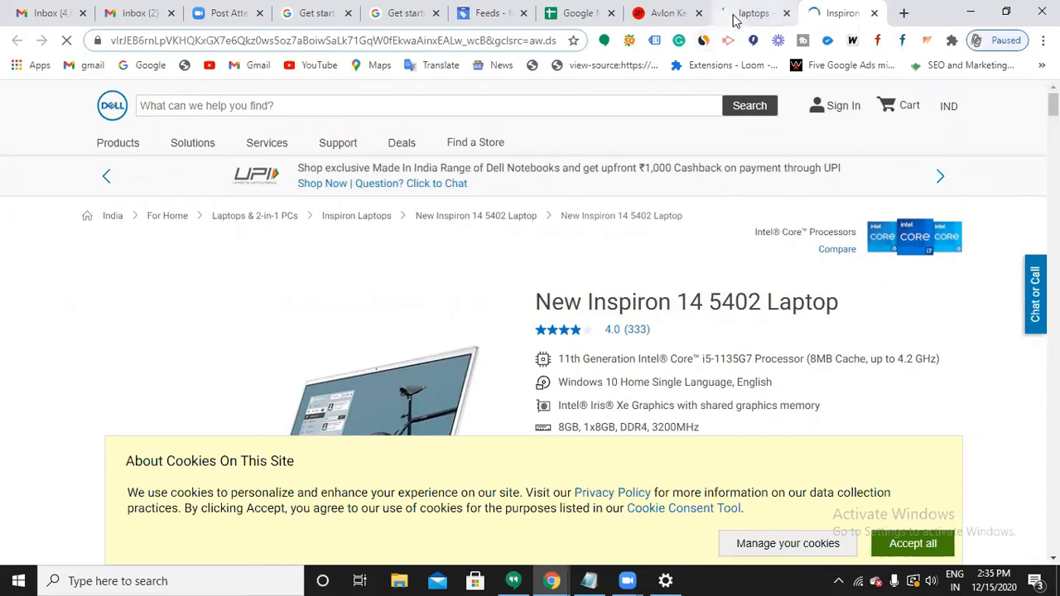
Paste the Avlon KeraCare orderbeautysupply.com product URL into link cell D2.
click(667, 13)
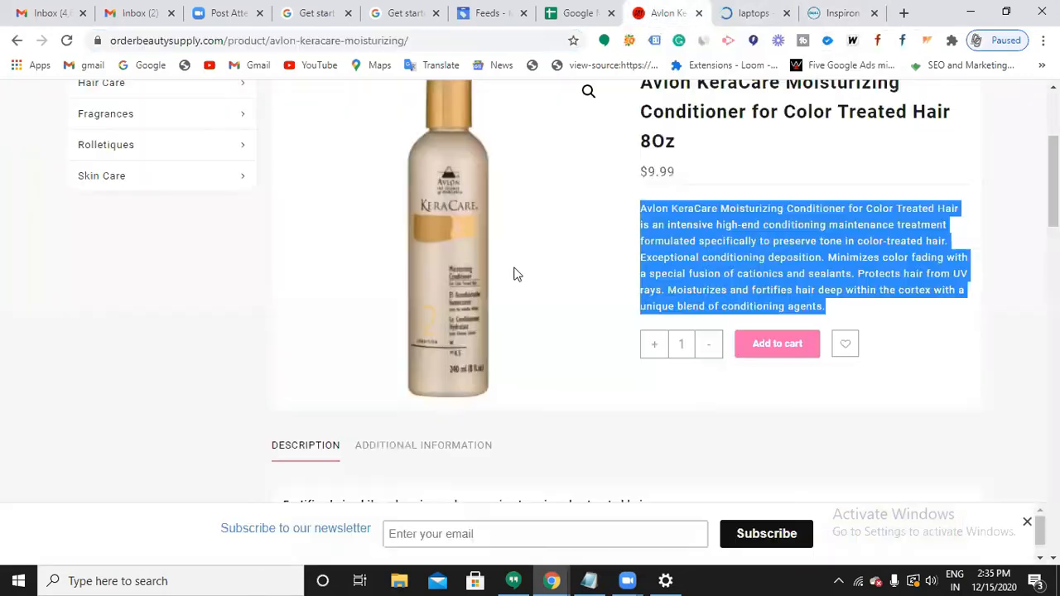
scroll(618, 329, up, 3)
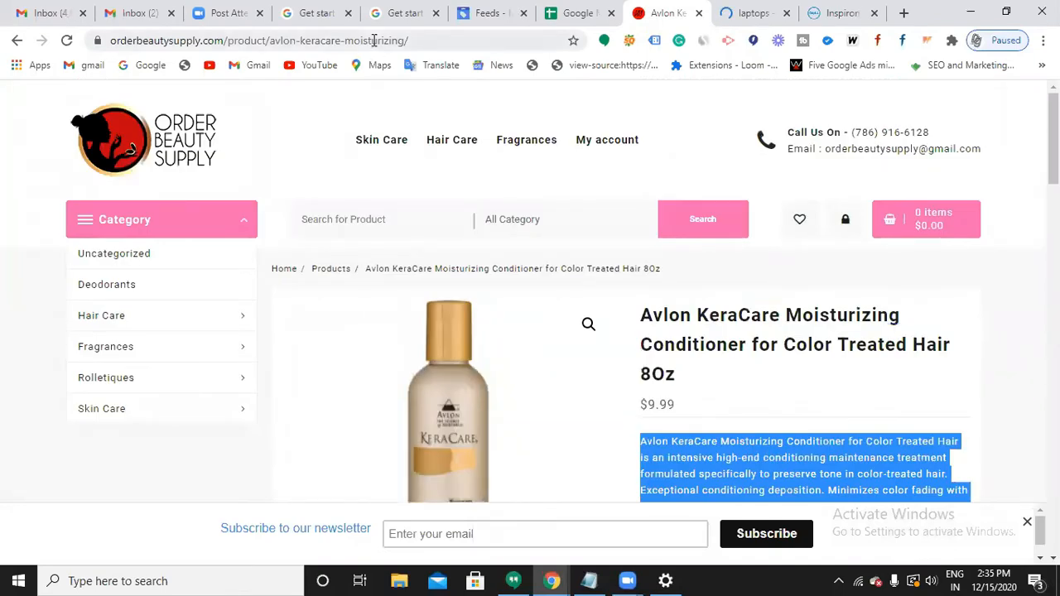
click(374, 40)
key(ctrl+c)
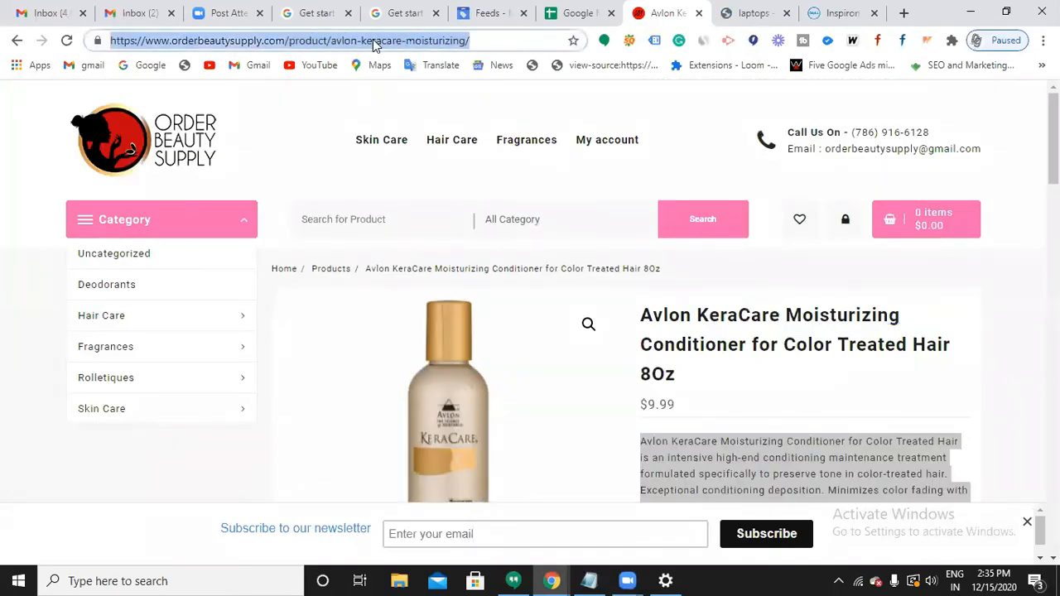
click(565, 19)
key(ctrl+v)
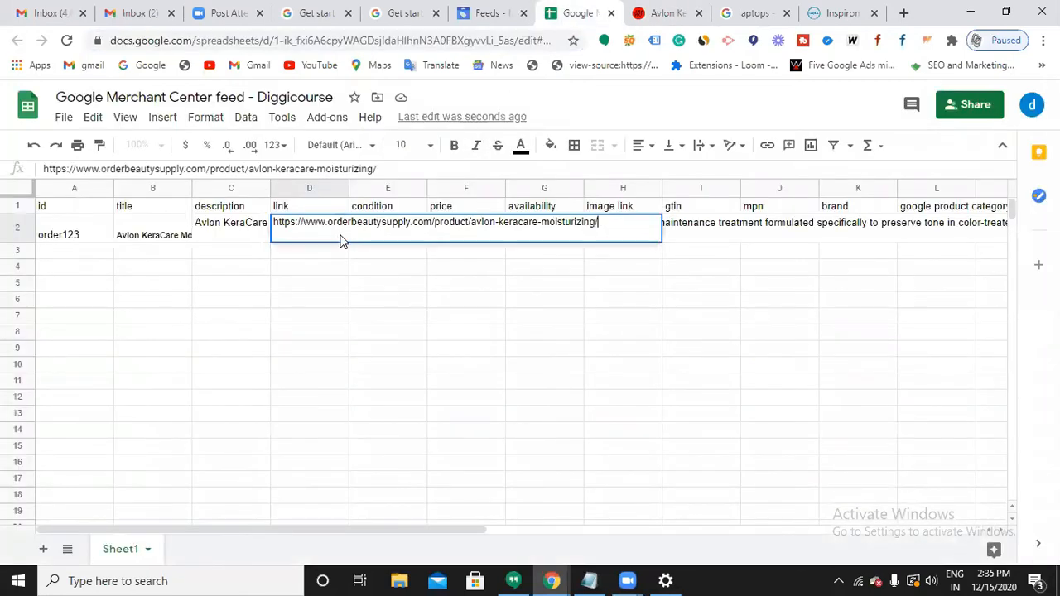
click(409, 334)
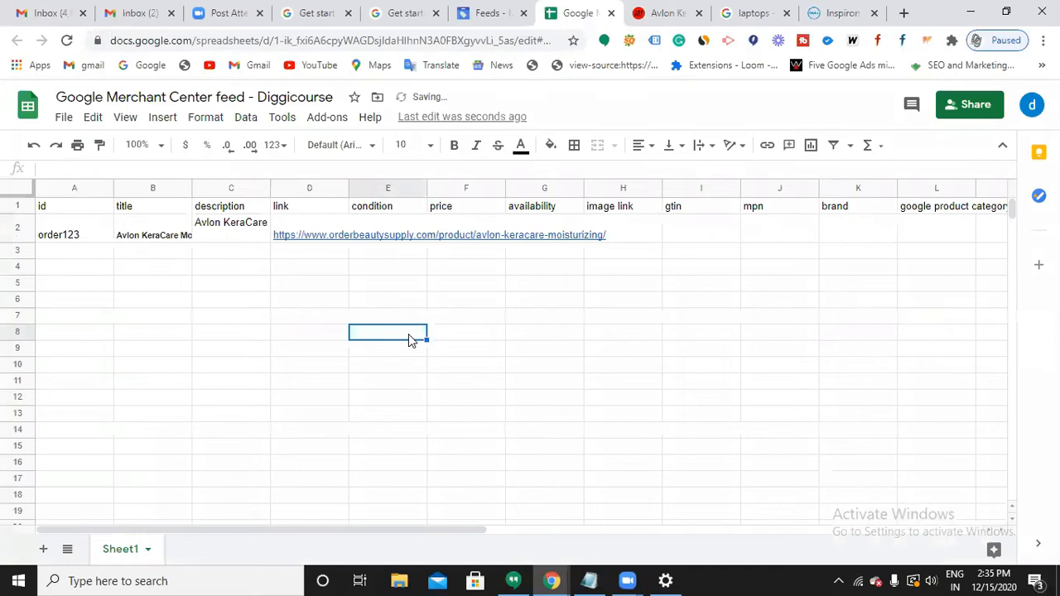
Start entering New in the condition cell E2.
click(399, 233)
double_click(399, 229)
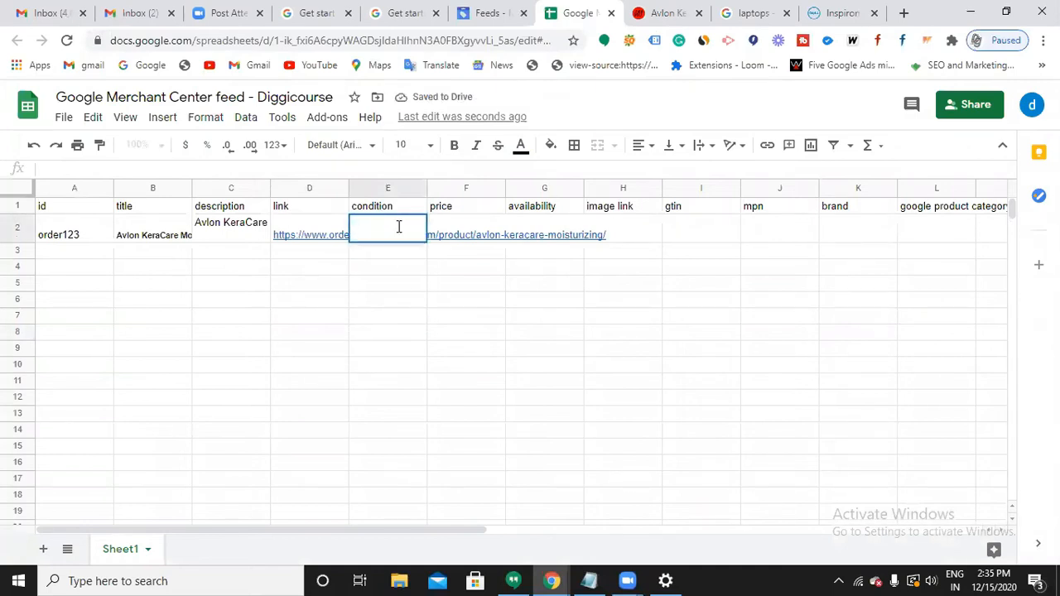
text(New)
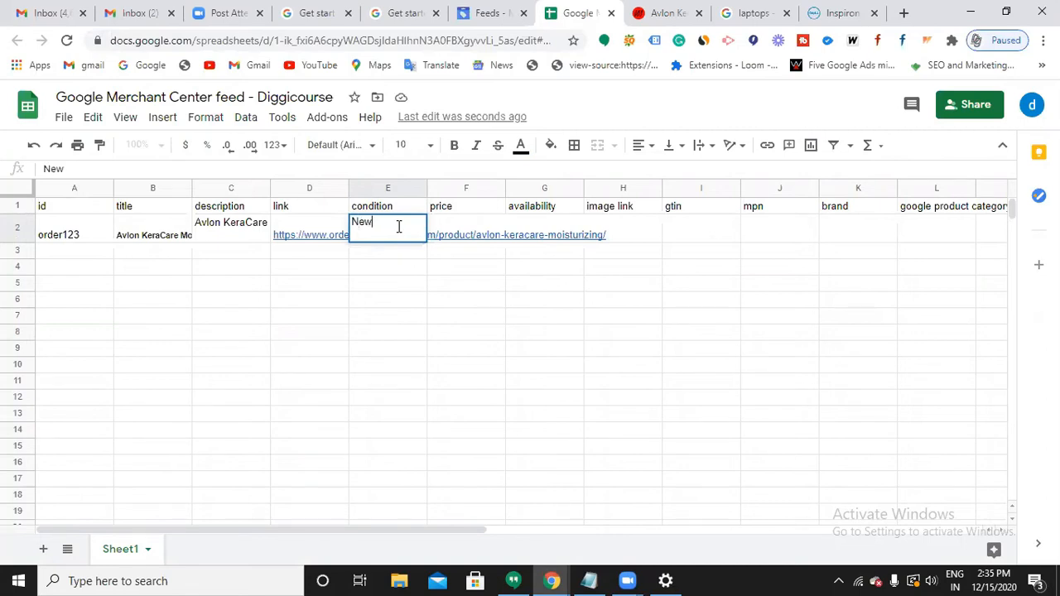
Fill row 2 with condition New, price 700 INR and availability In stock.
click(492, 313)
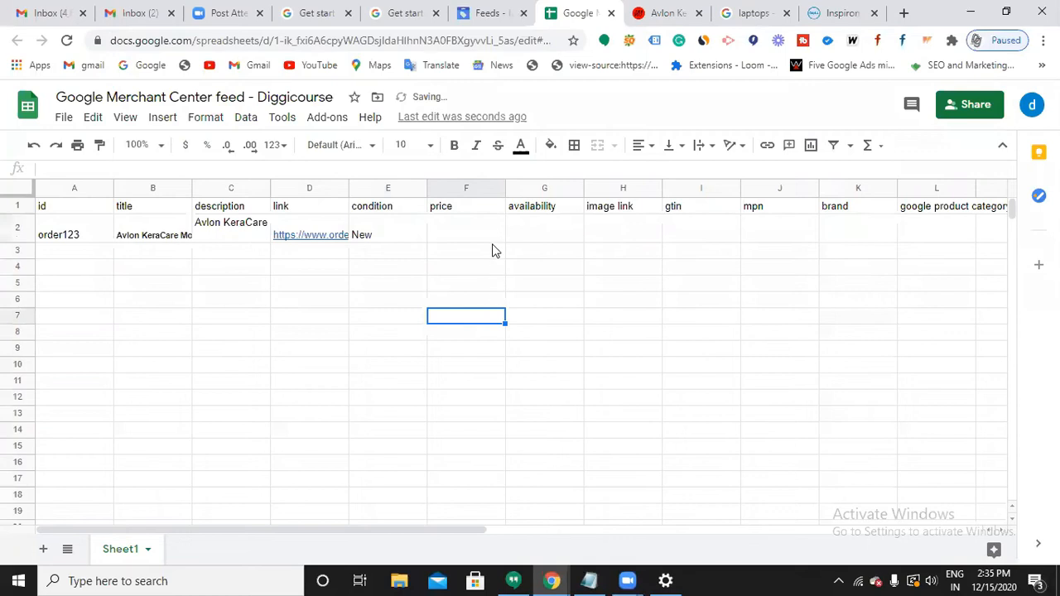
click(492, 237)
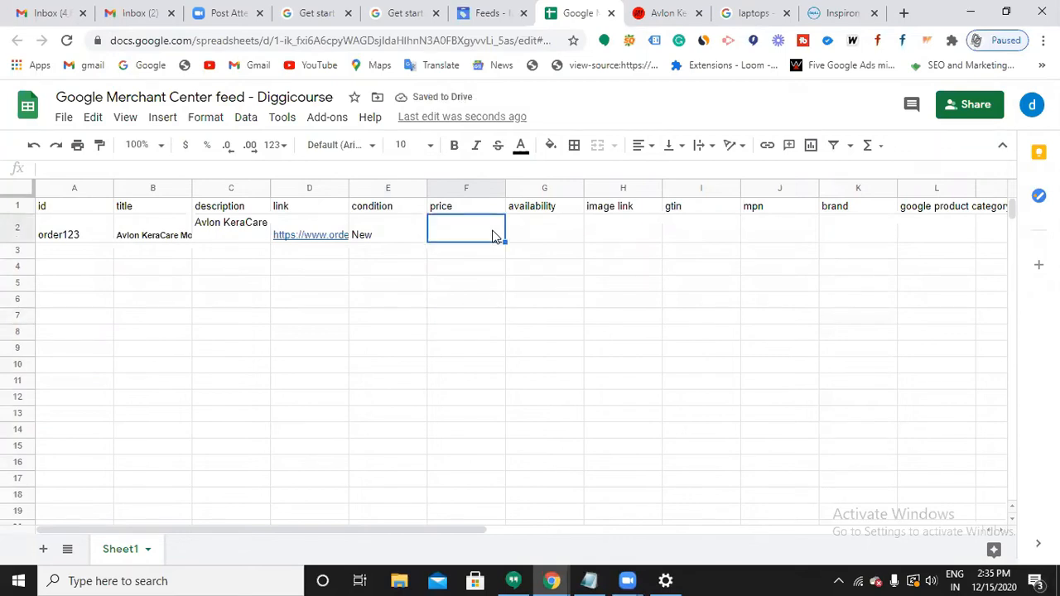
text(700 INR)
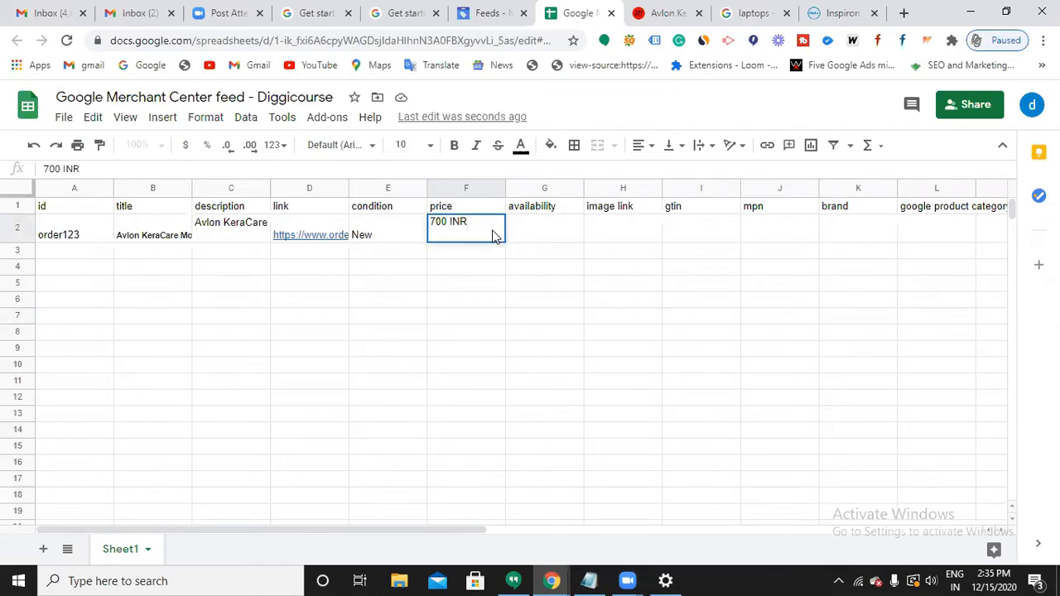
key(Tab)
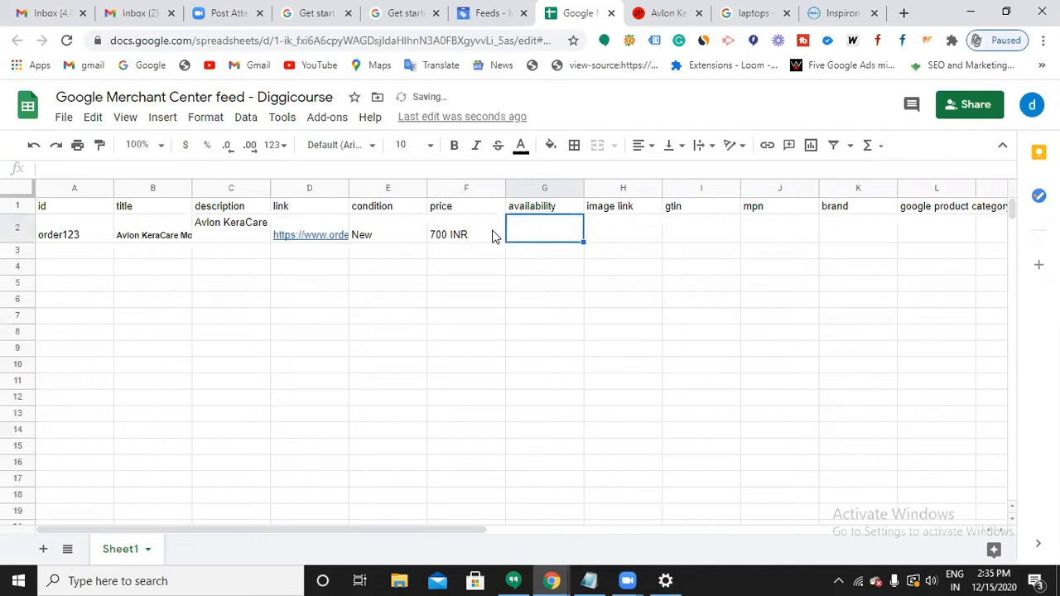
key(Return)
text(In s)
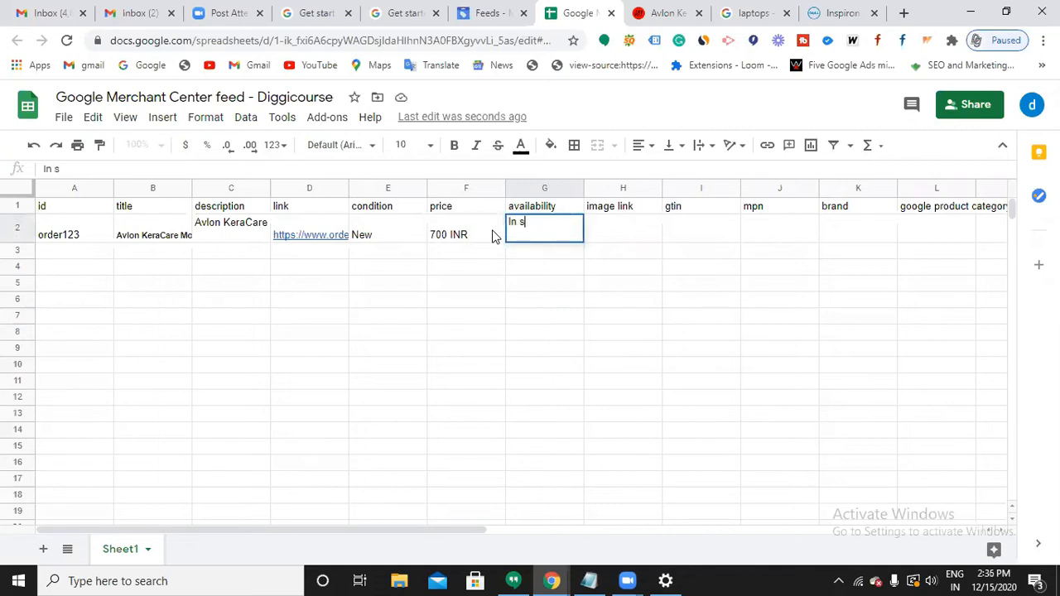
text(tock)
key(Tab)
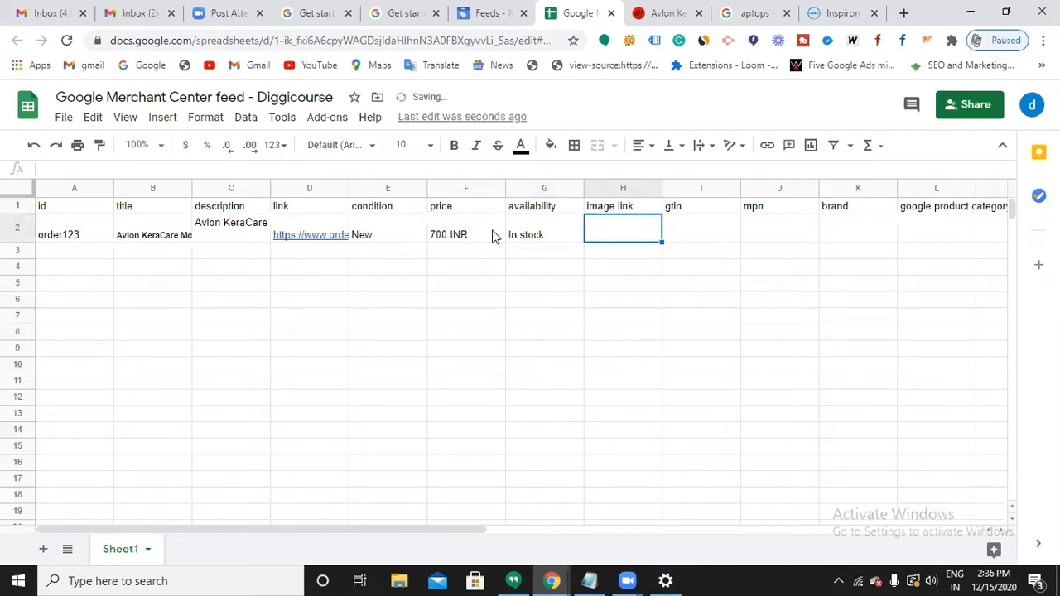
Copy the web address of the Avlon KeraCare conditioner's product image from its product page.
click(681, 18)
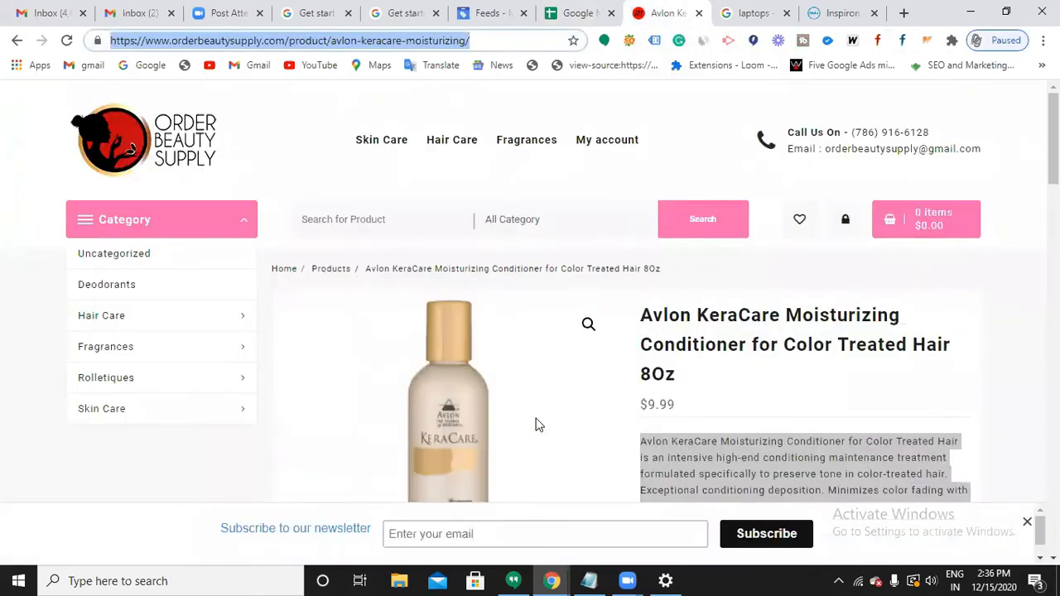
click(710, 326)
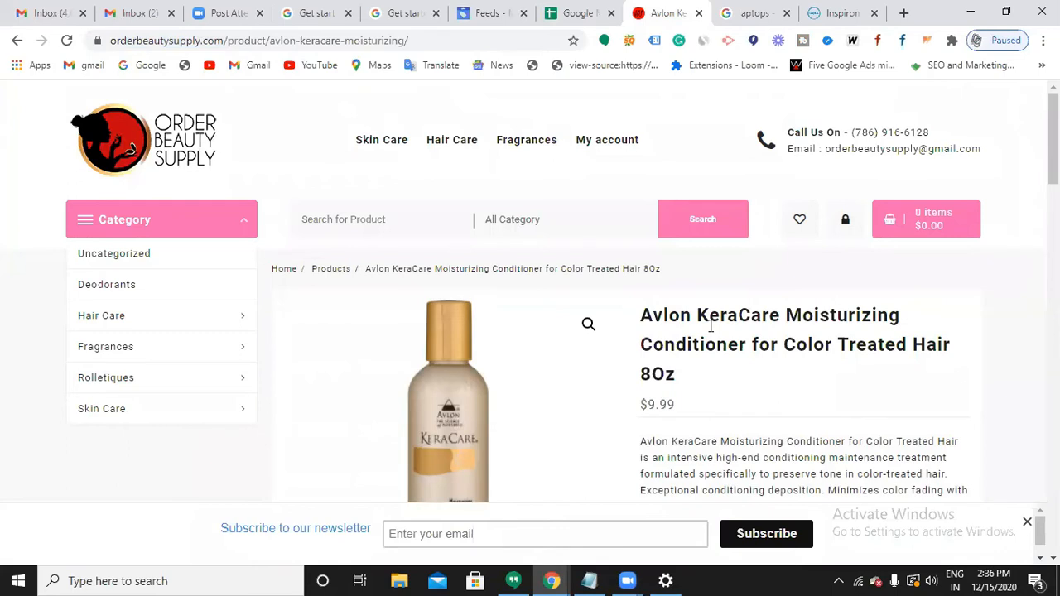
scroll(454, 379, down, 1)
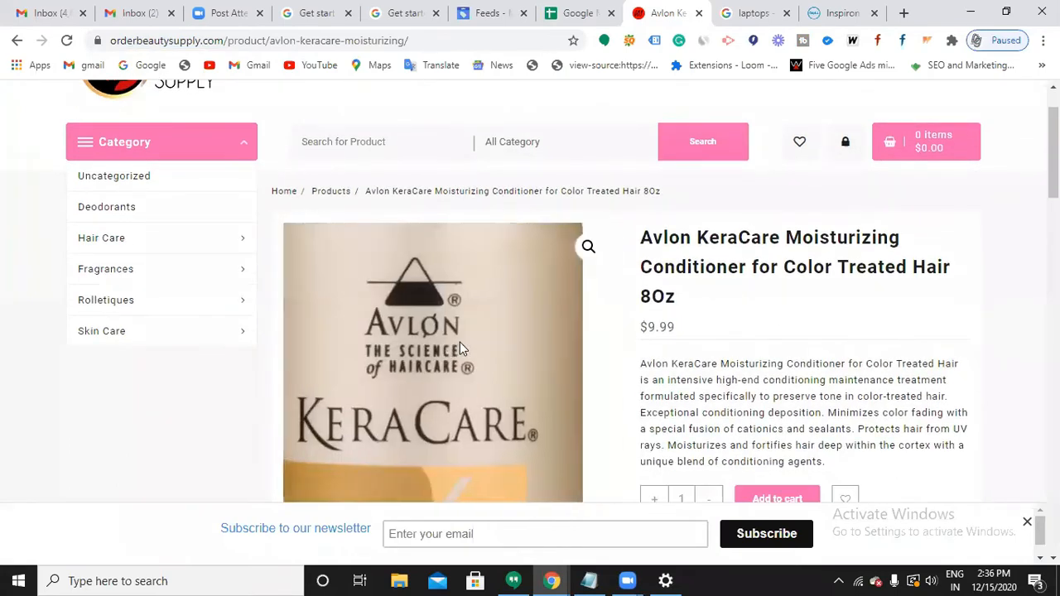
click(745, 22)
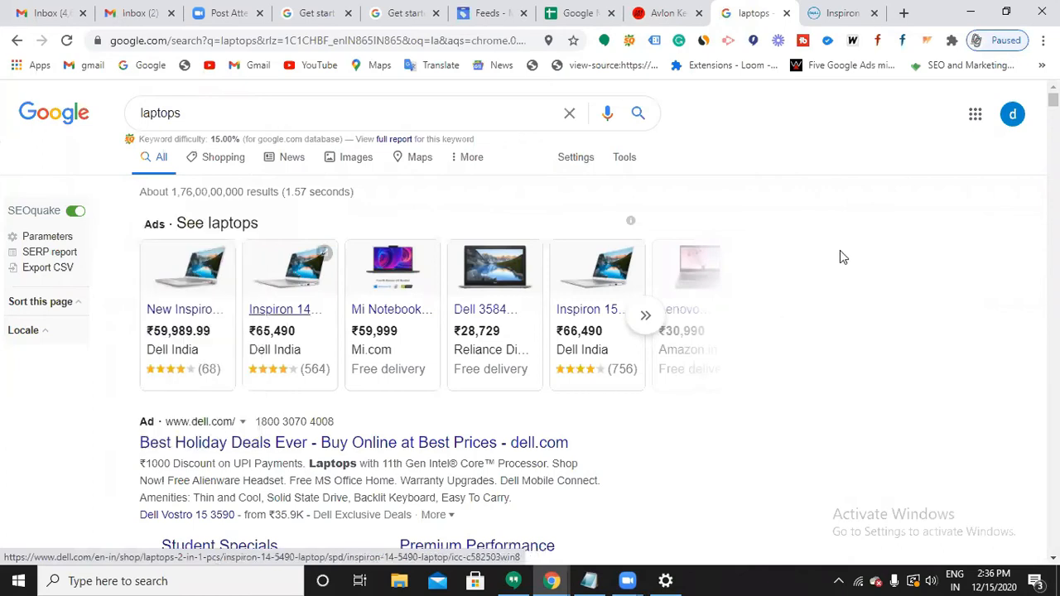
click(675, 25)
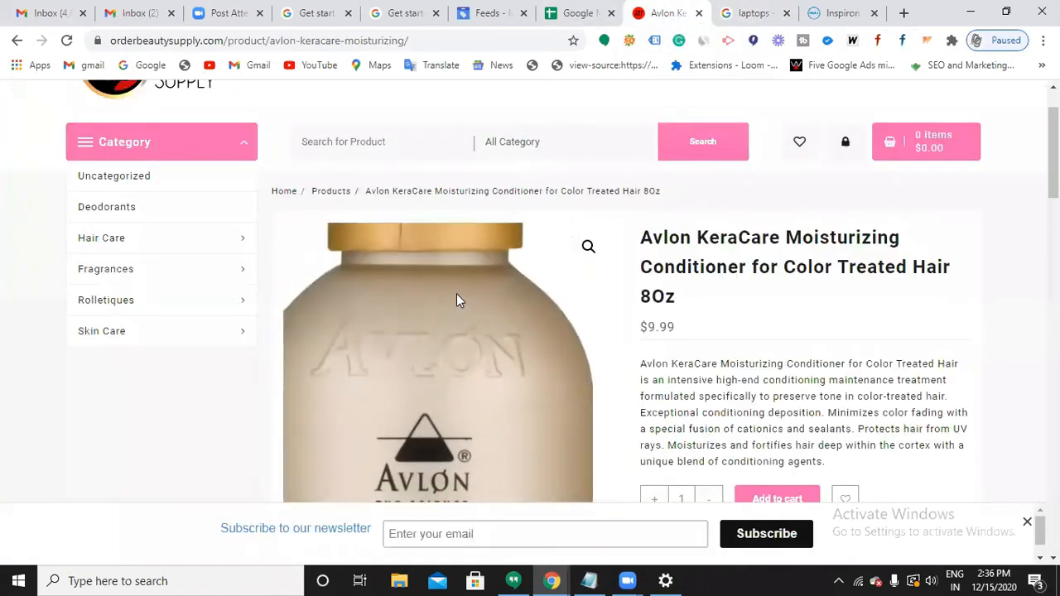
right_click(456, 293)
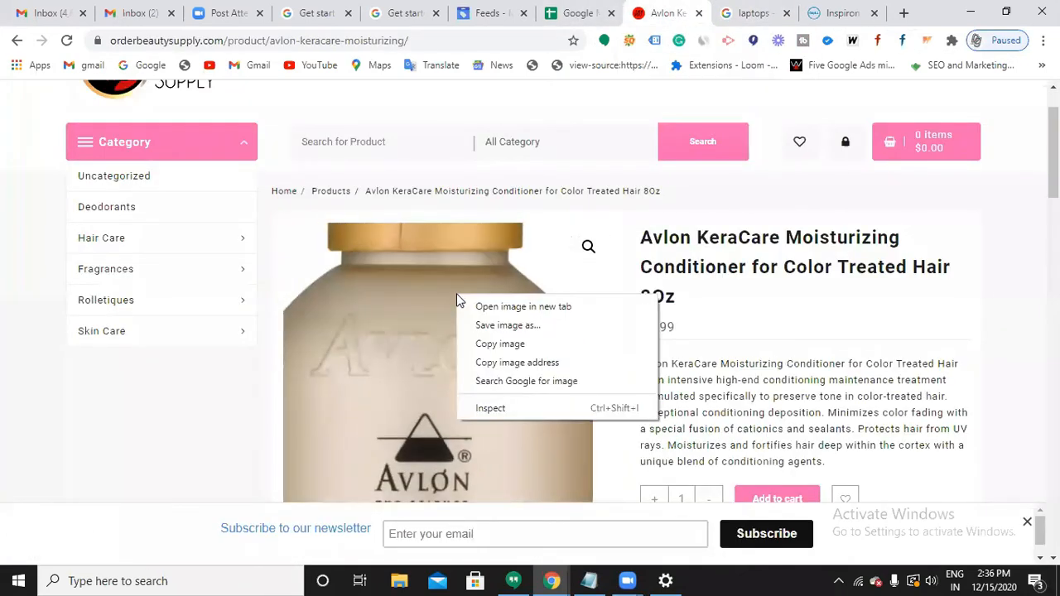
click(504, 370)
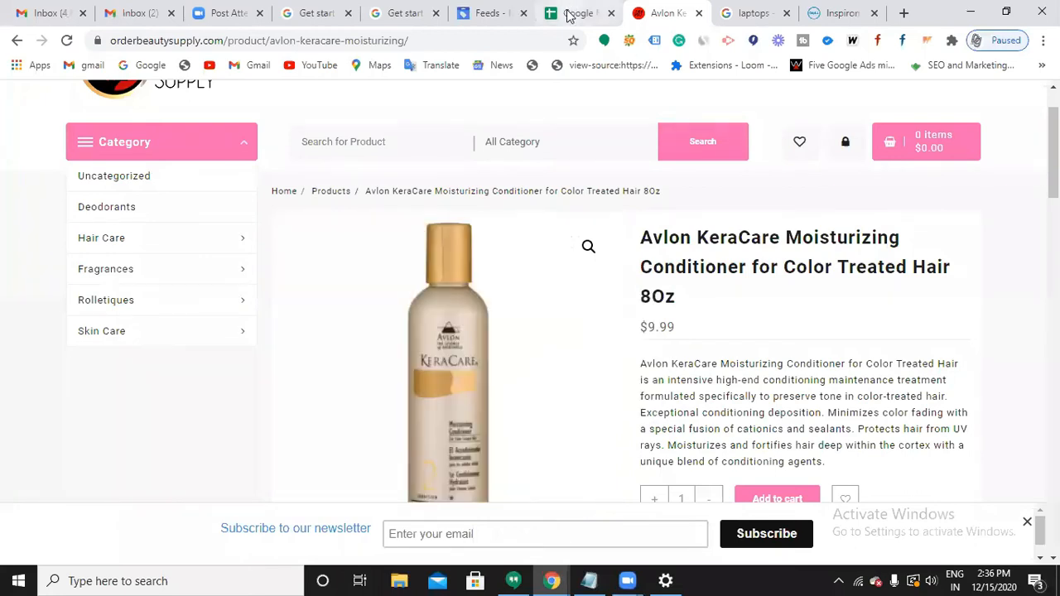
Paste the product image address into cell H2 of the feed spreadsheet.
click(569, 14)
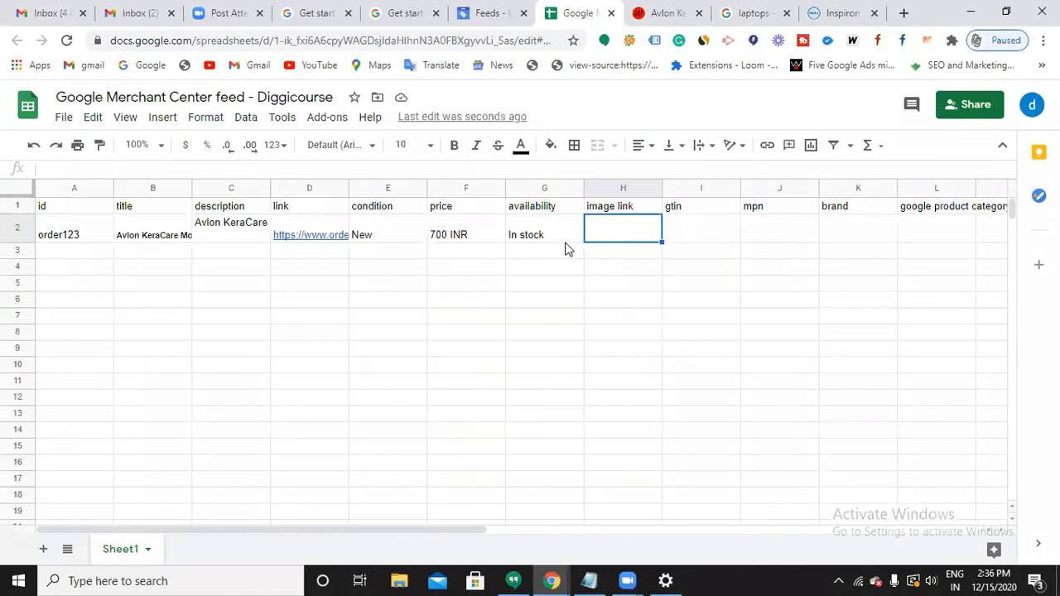
key(ctrl+v)
click(706, 341)
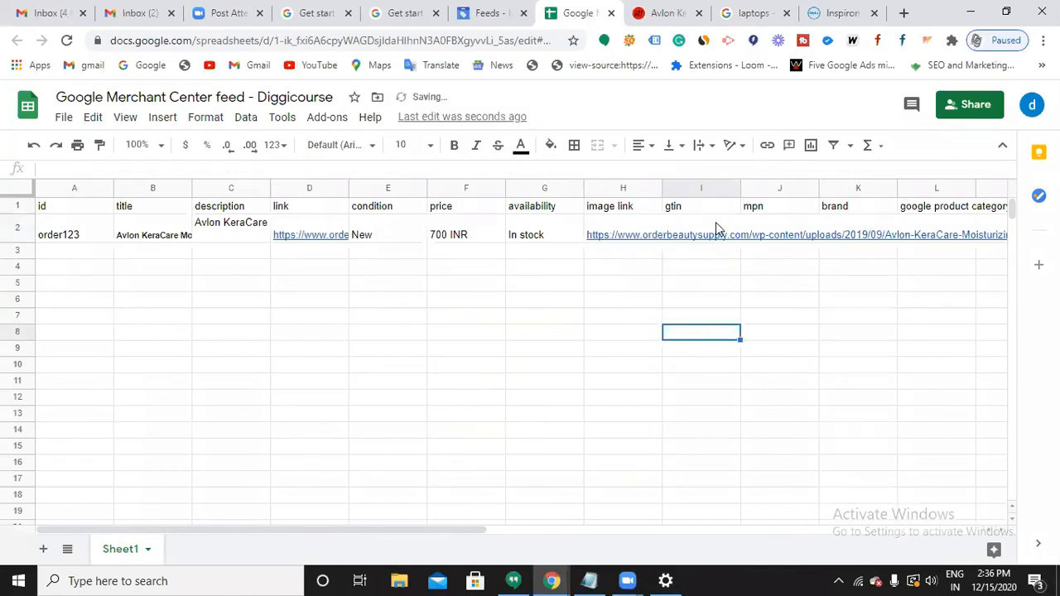
Leave gtin and mpn blank, confirm the brand on the product page, and enter Avlon in K2.
click(717, 228)
key(Tab)
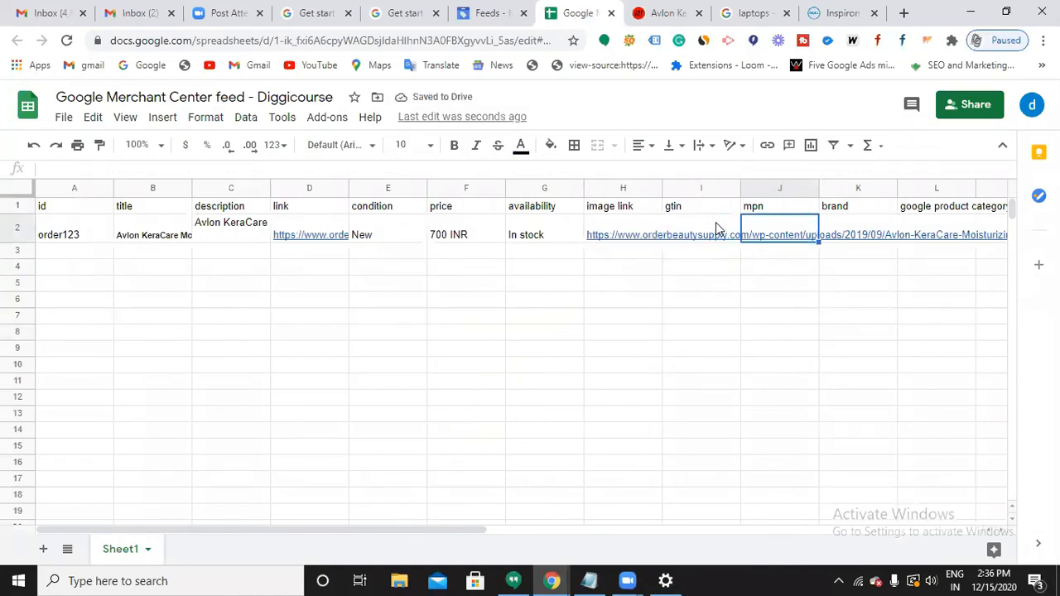
key(Tab)
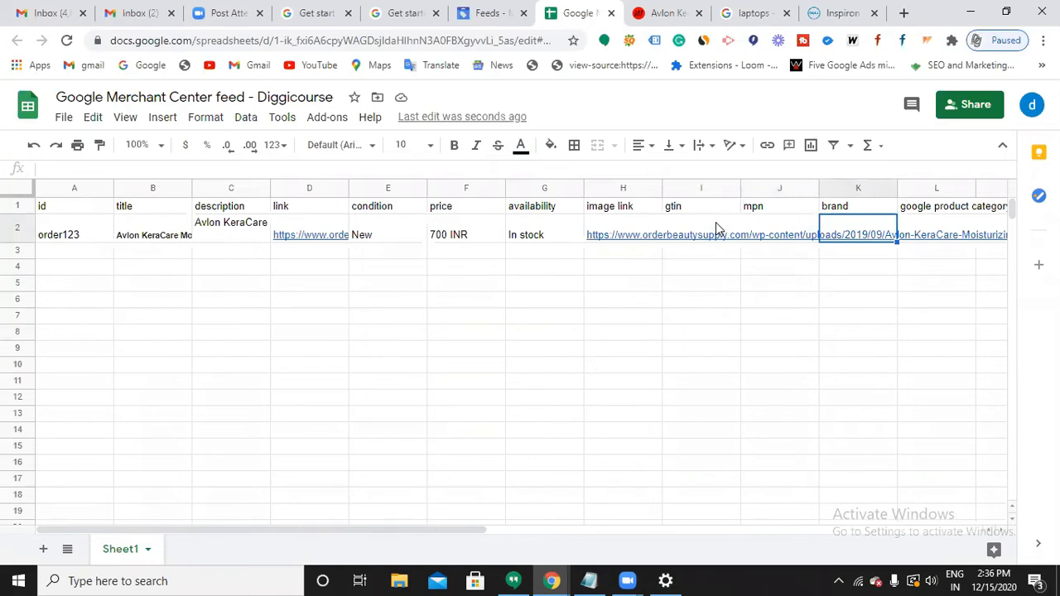
click(833, 377)
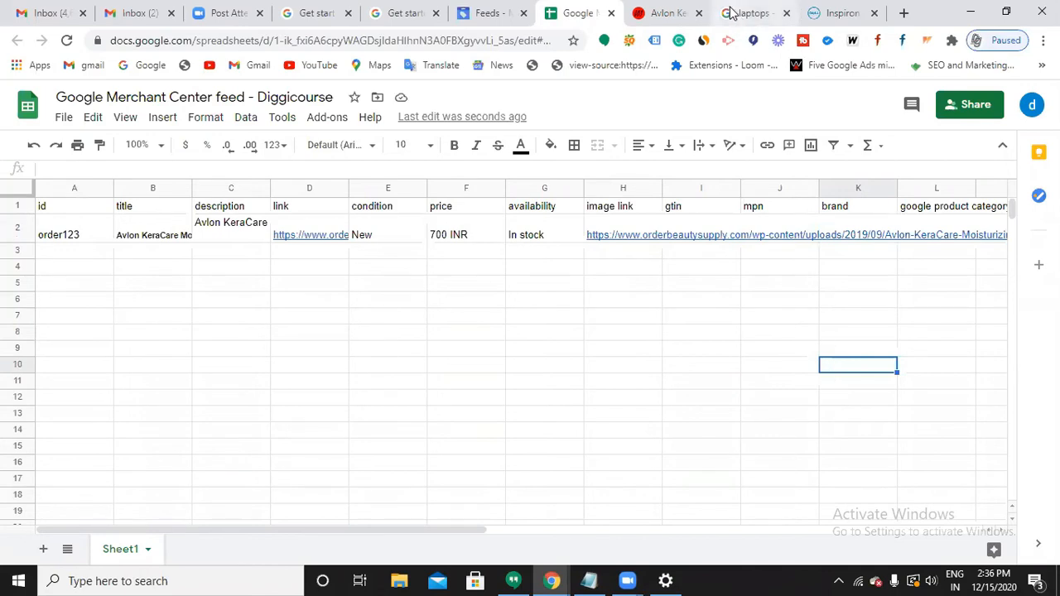
click(675, 14)
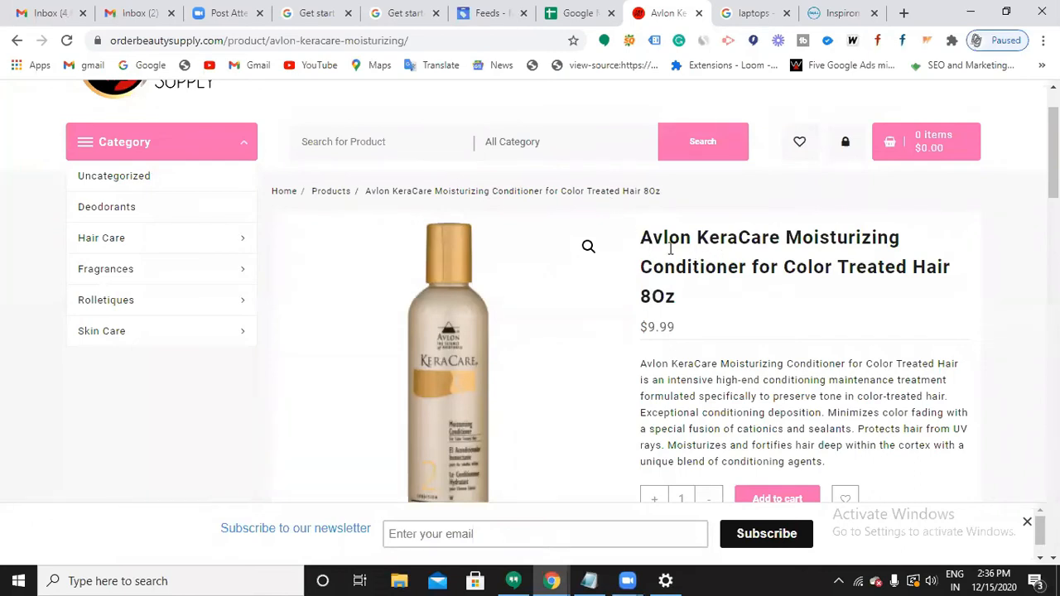
click(578, 15)
click(845, 242)
text(Avlon)
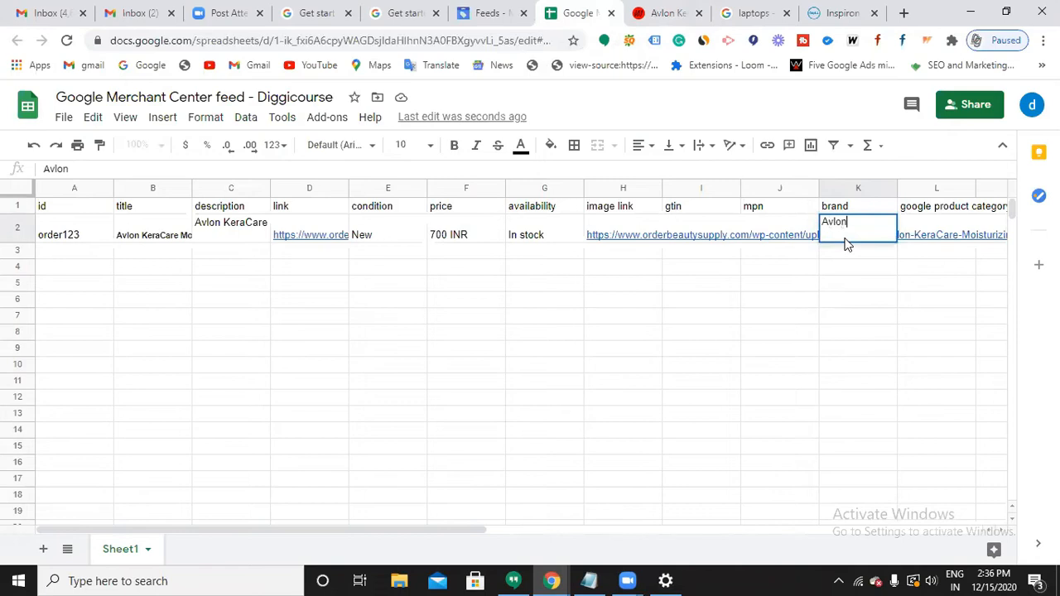
click(989, 289)
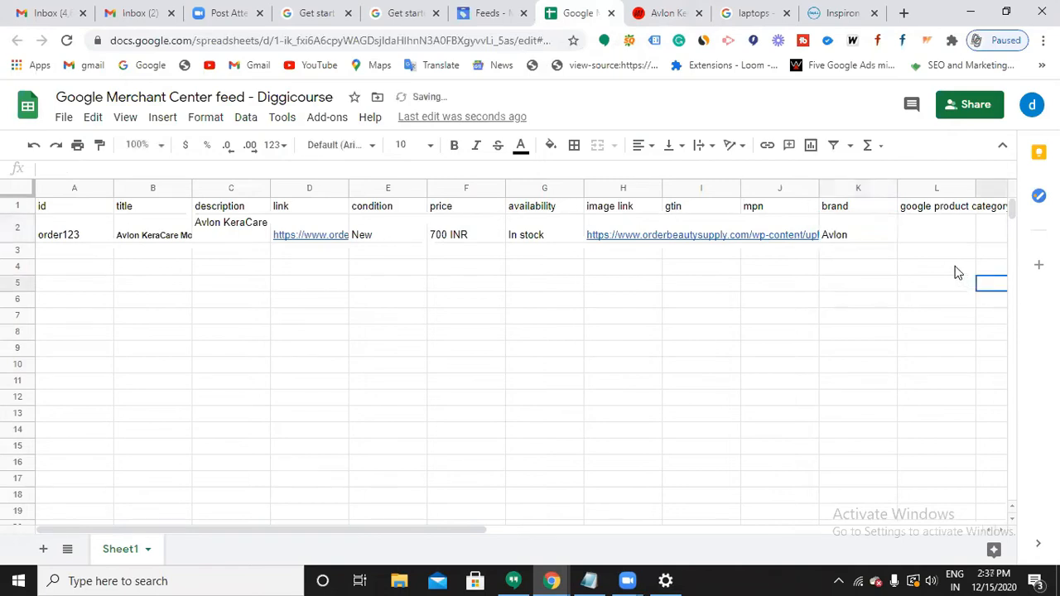
click(948, 236)
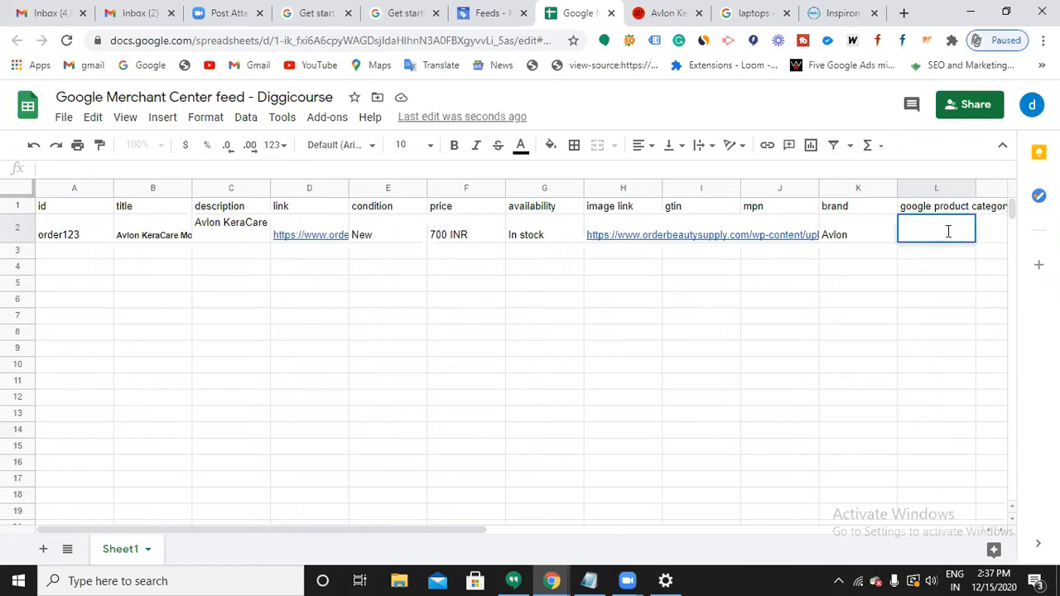
Search 'google product category taxonomy' in a new tab and open the Google Product Taxonomy result.
click(904, 13)
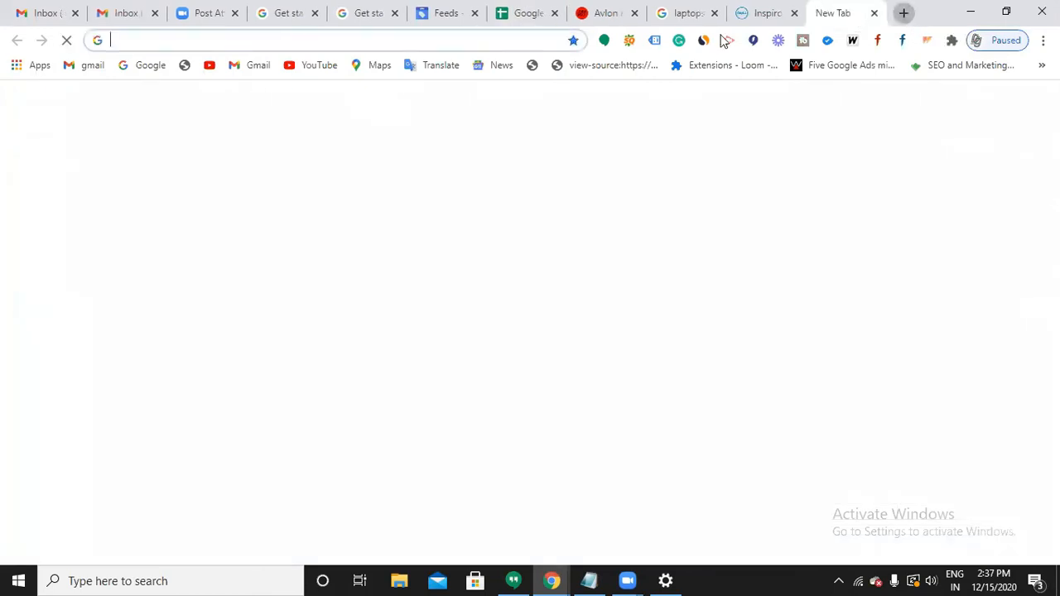
click(461, 38)
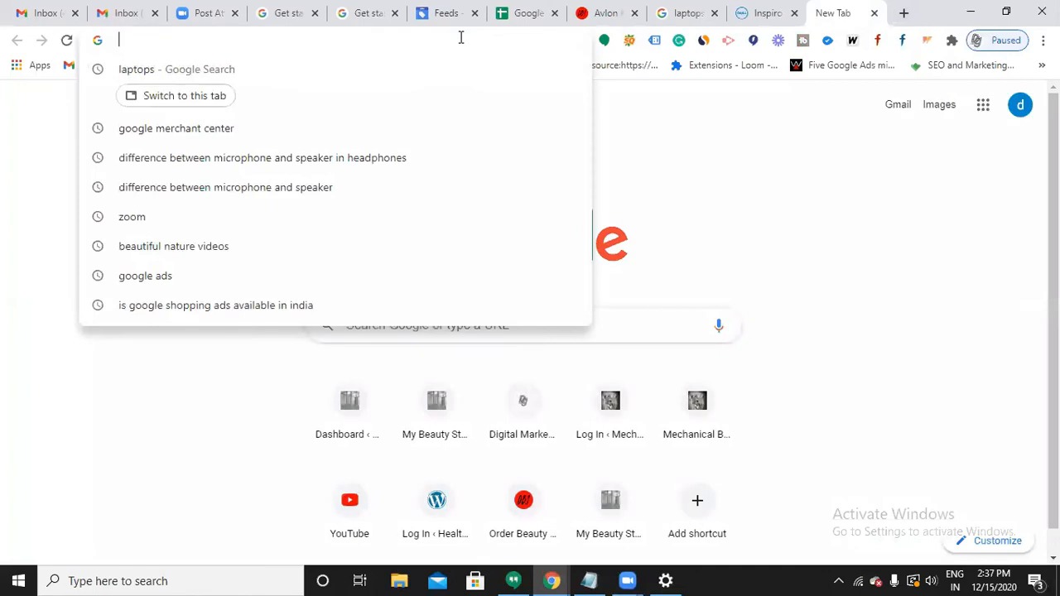
text(goog)
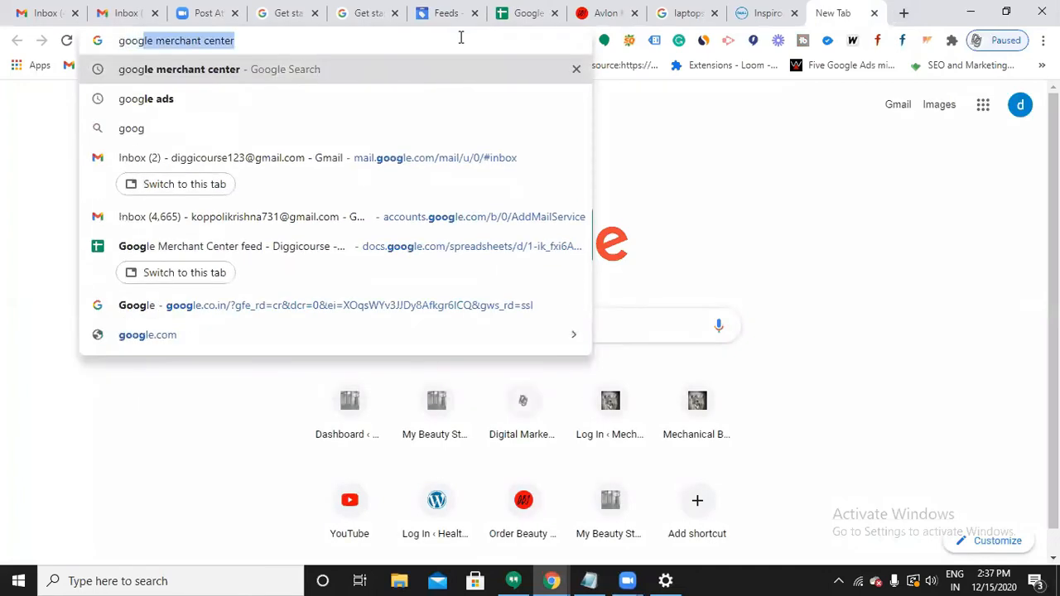
text(le pr)
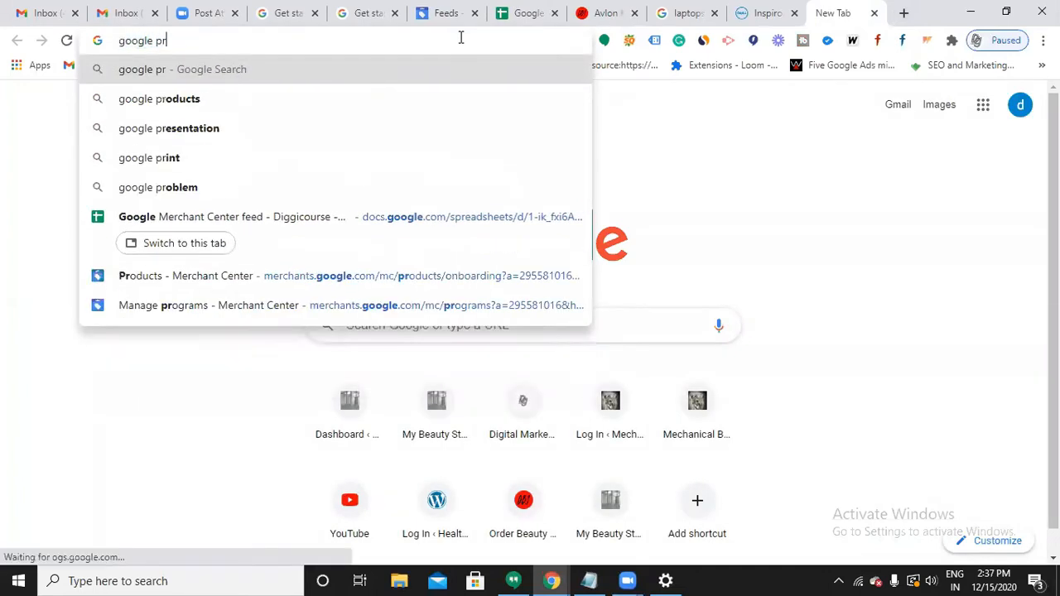
text(oduct cate)
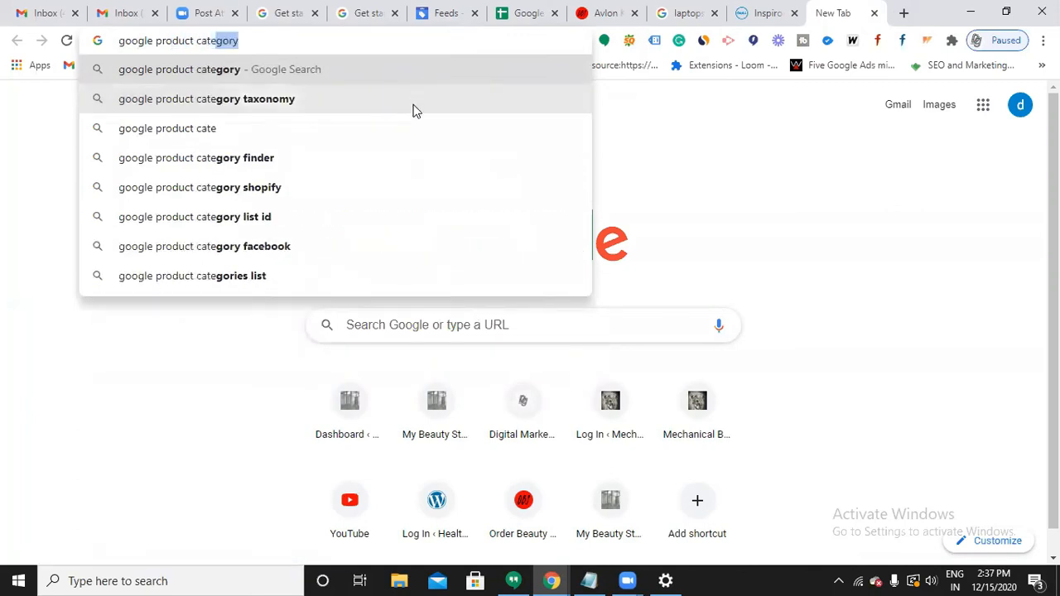
click(413, 106)
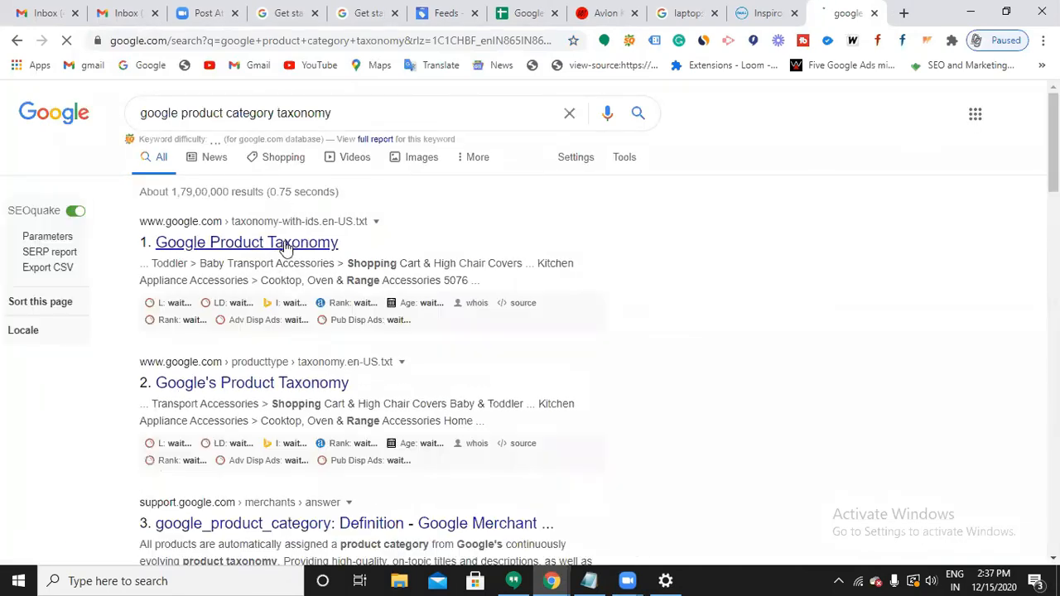
click(286, 243)
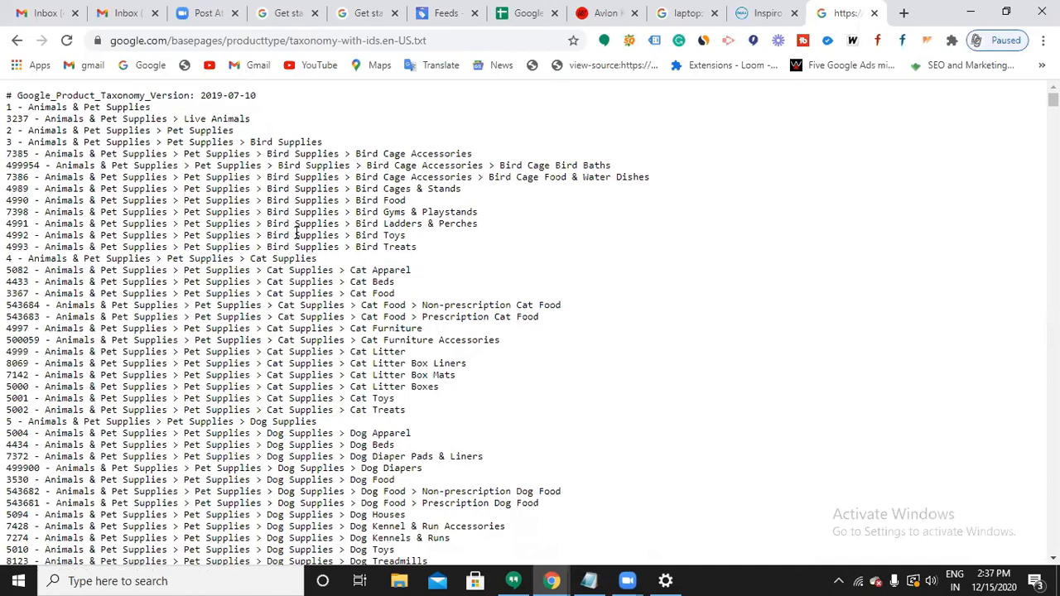
Search the taxonomy list for 'conditioner', finding 13 matches.
scroll(295, 229, down, 6)
scroll(296, 235, up, 3)
scroll(296, 235, up, 4)
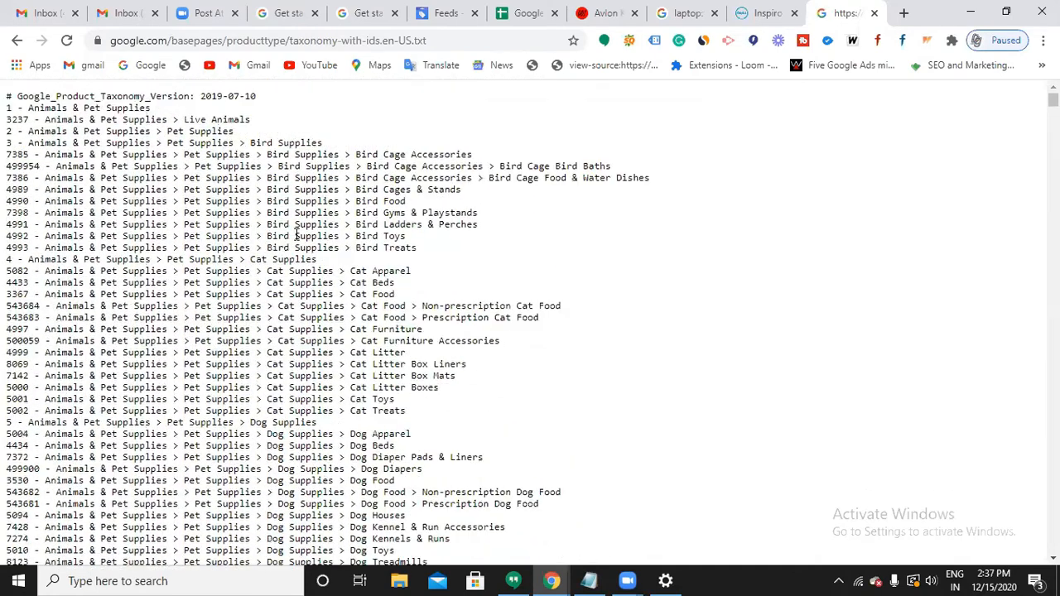
key(ctrl+f)
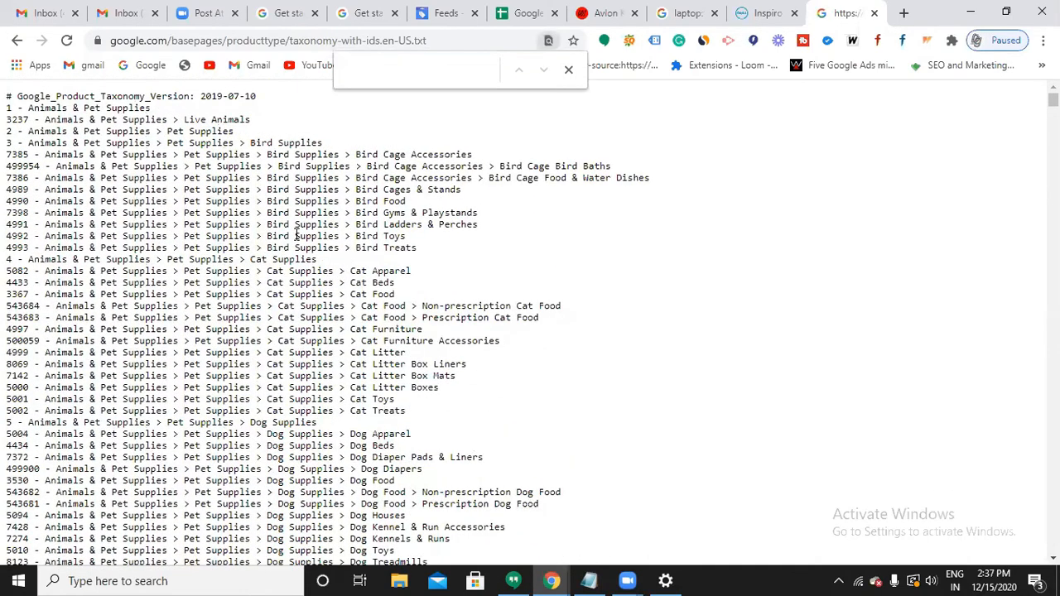
text(condi)
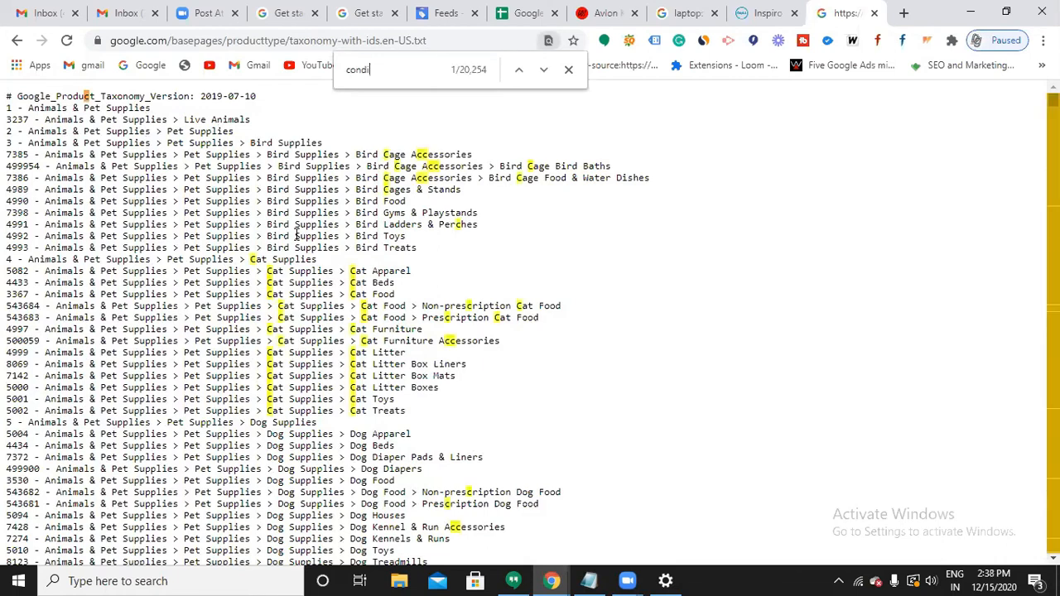
text(tioner)
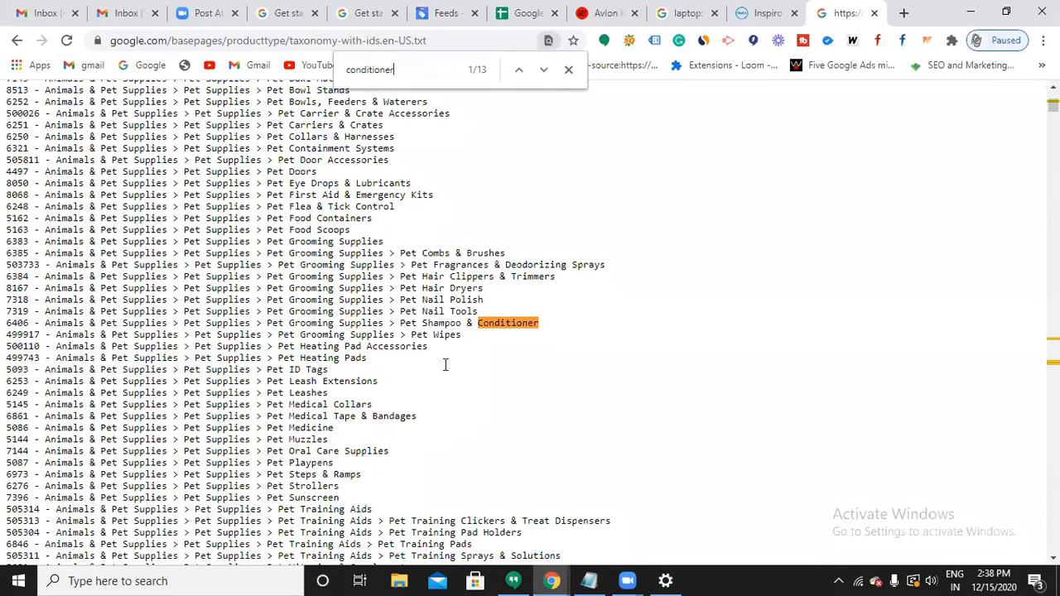
drag(45, 324, 461, 326)
click(463, 326)
Scroll down to the Health & Beauty > Hair Care > Shampoo & Conditioner category, ID 2441.
scroll(1052, 105, down, 15)
scroll(530, 323, down, 9)
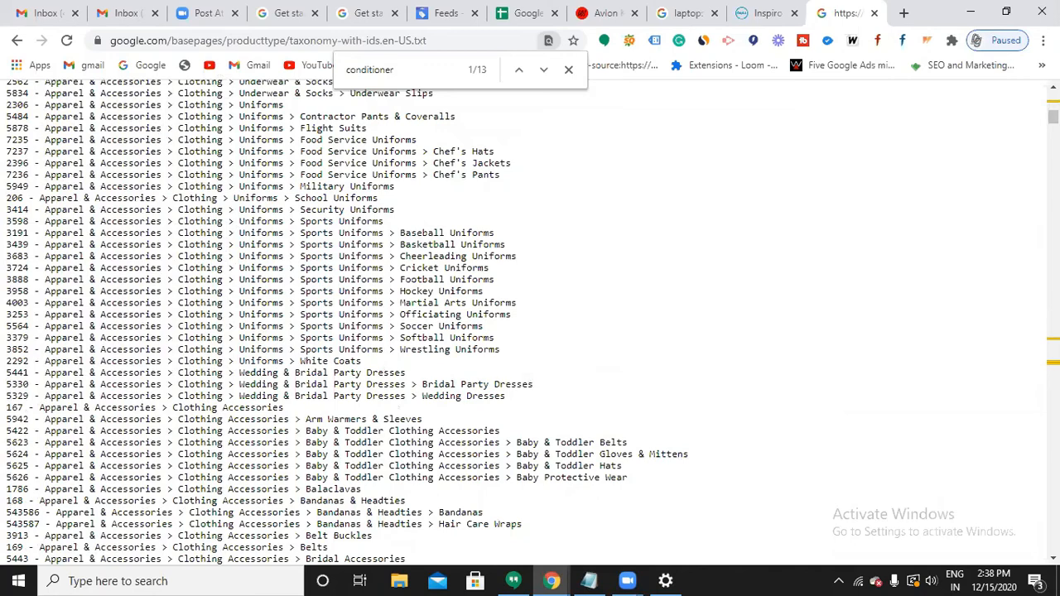
scroll(530, 323, down, 15)
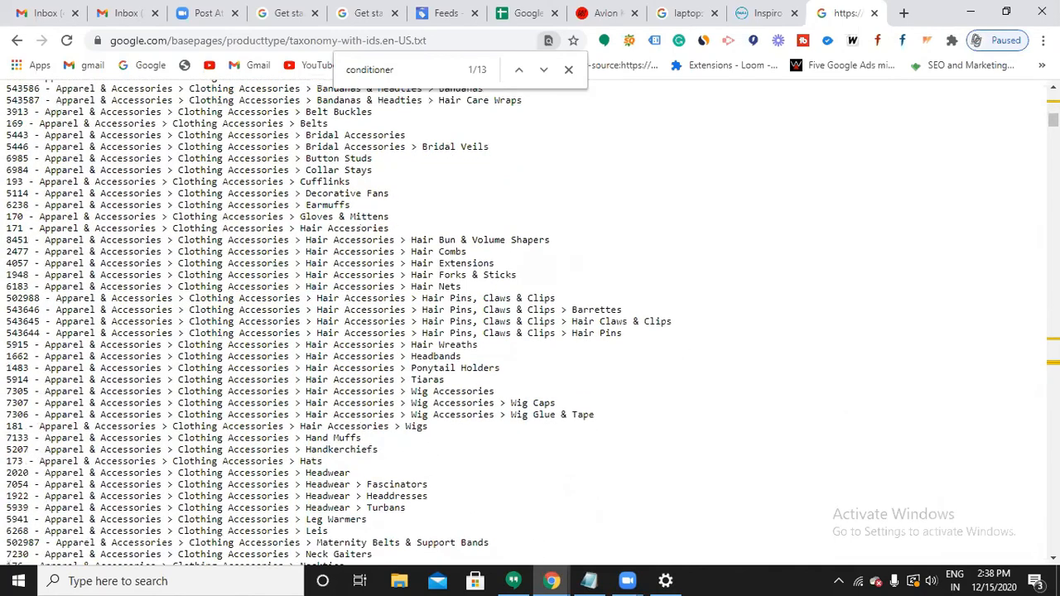
scroll(530, 323, down, 5)
scroll(530, 323, down, 20)
scroll(530, 323, down, 20)
scroll(381, 269, down, 20)
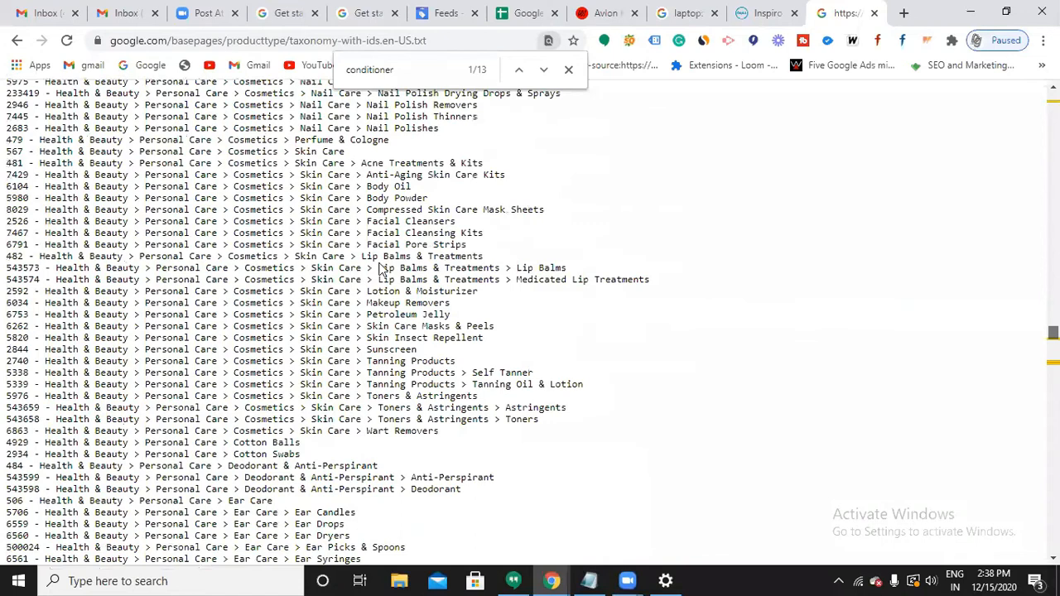
scroll(135, 222, down, 9)
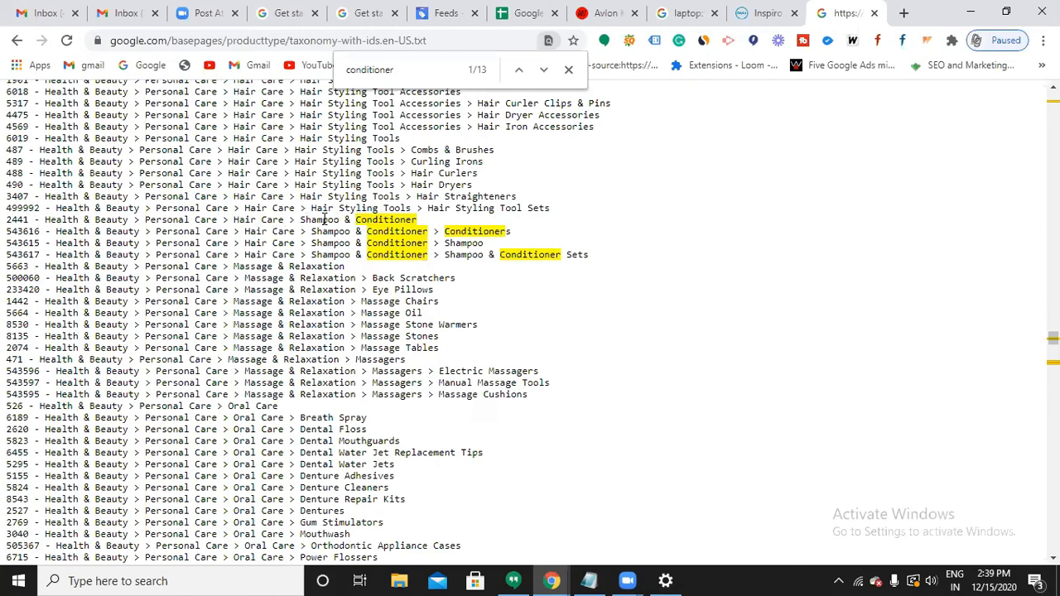
Copy the taxonomy line '2441 - Health & Beauty > Personal Care > Hair Care > Shampoo & Conditioner'.
triple_click(325, 218)
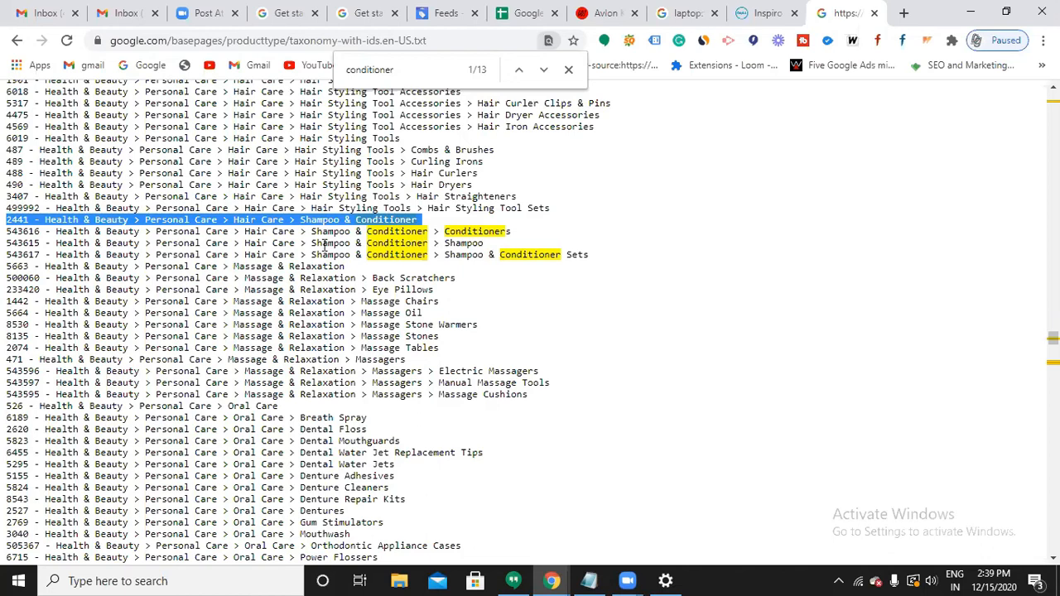
click(324, 245)
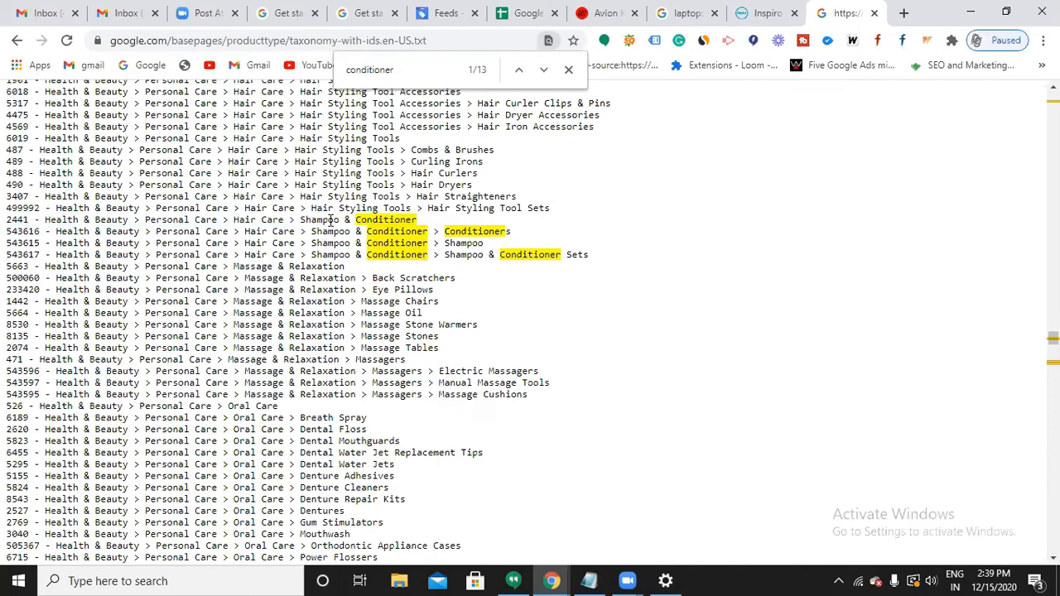
triple_click(330, 220)
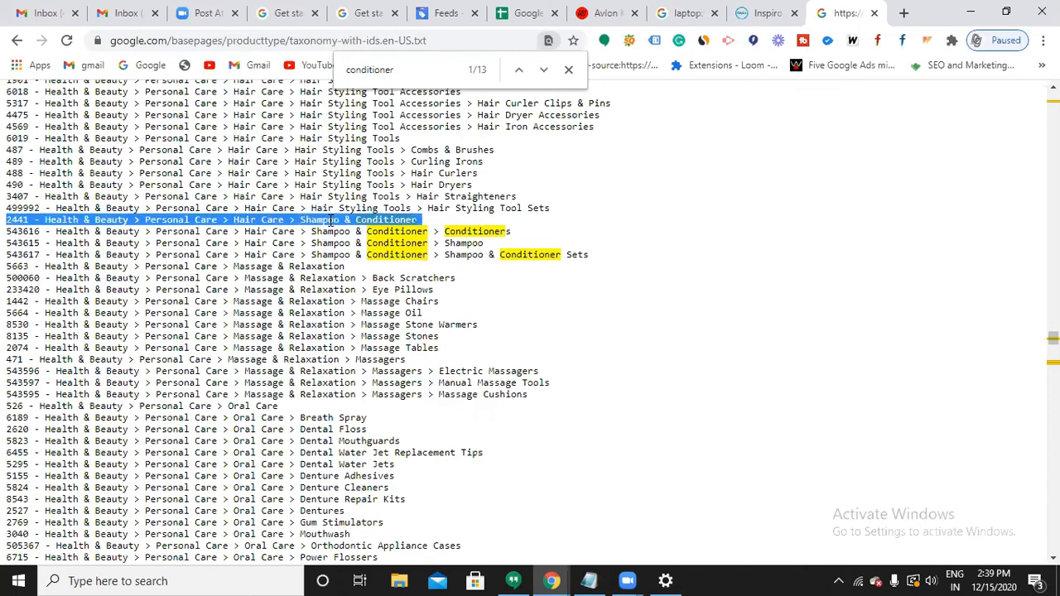
click(333, 286)
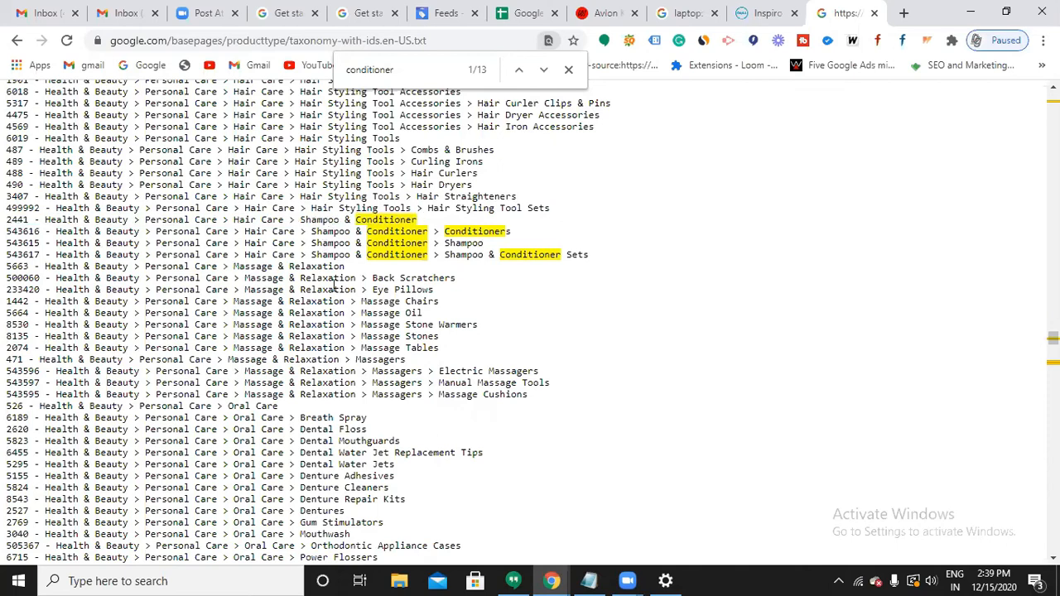
mouse_move(347, 219)
mouse_down()
mouse_move(352, 228)
mouse_move(358, 220)
mouse_up()
triple_click(358, 220)
key(ctrl+c)
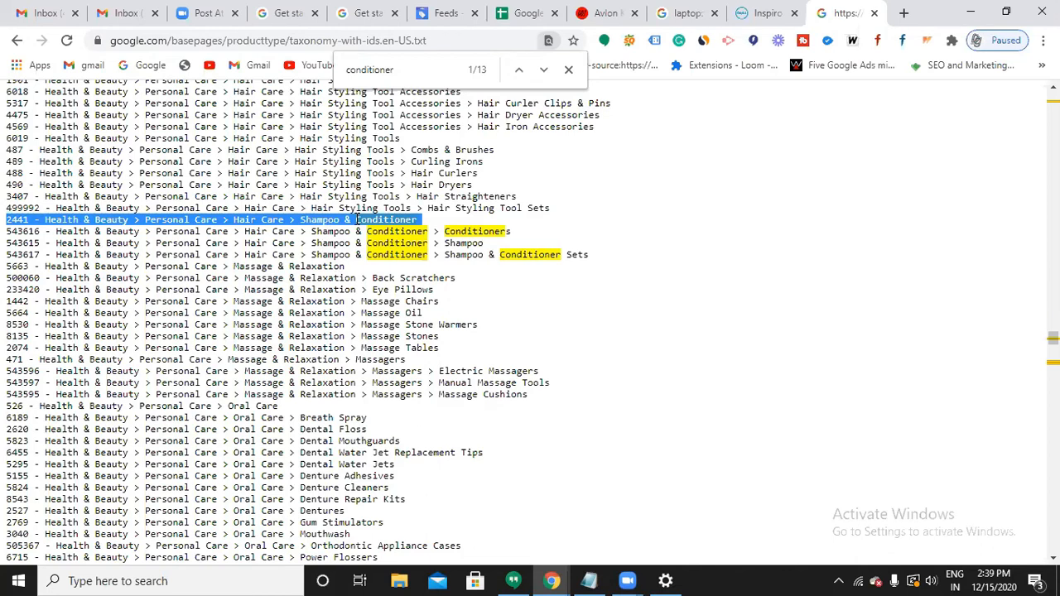
click(521, 16)
Paste the 2441 Shampoo & Conditioner category into cell L2.
double_click(942, 238)
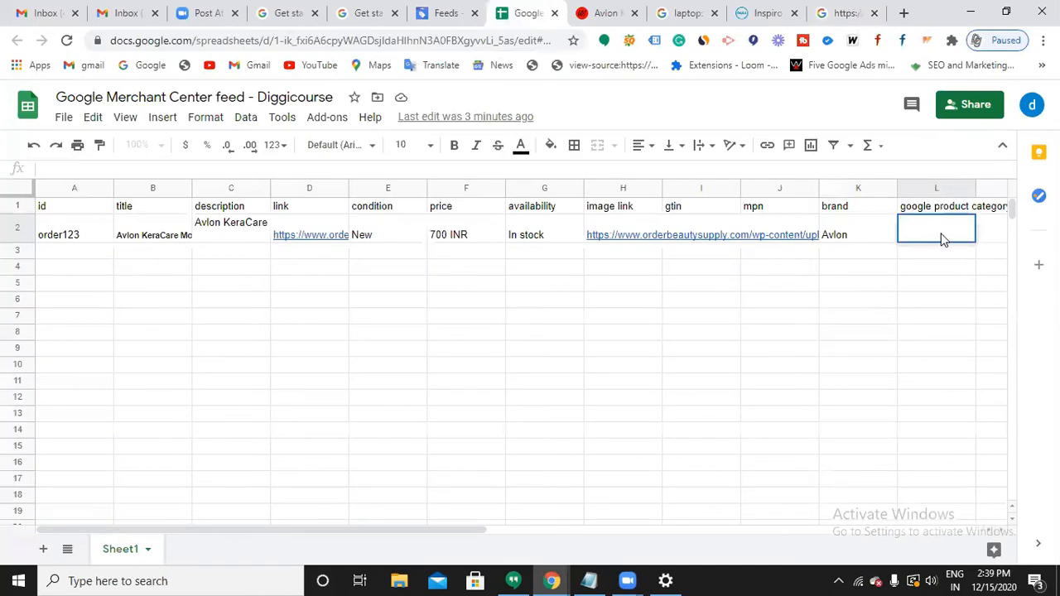
key(ctrl+v)
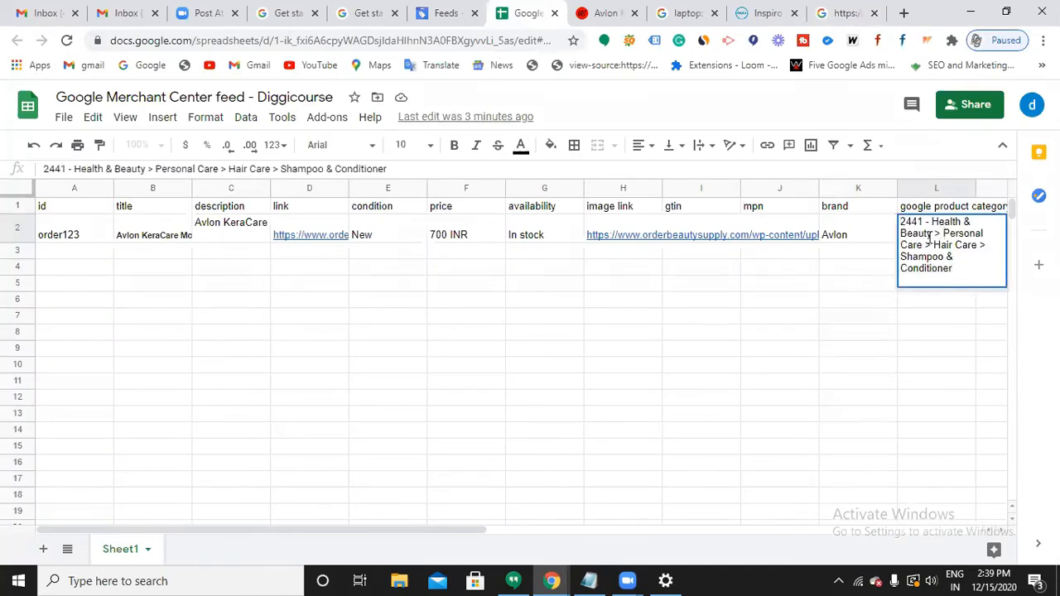
click(775, 322)
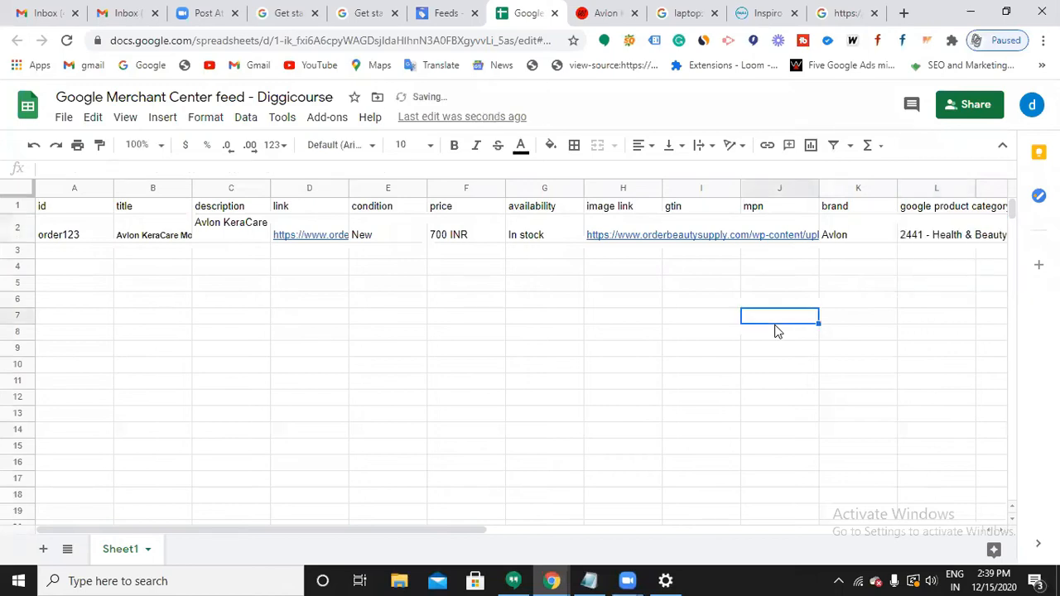
Start a new product row with id order345 in A3.
click(63, 257)
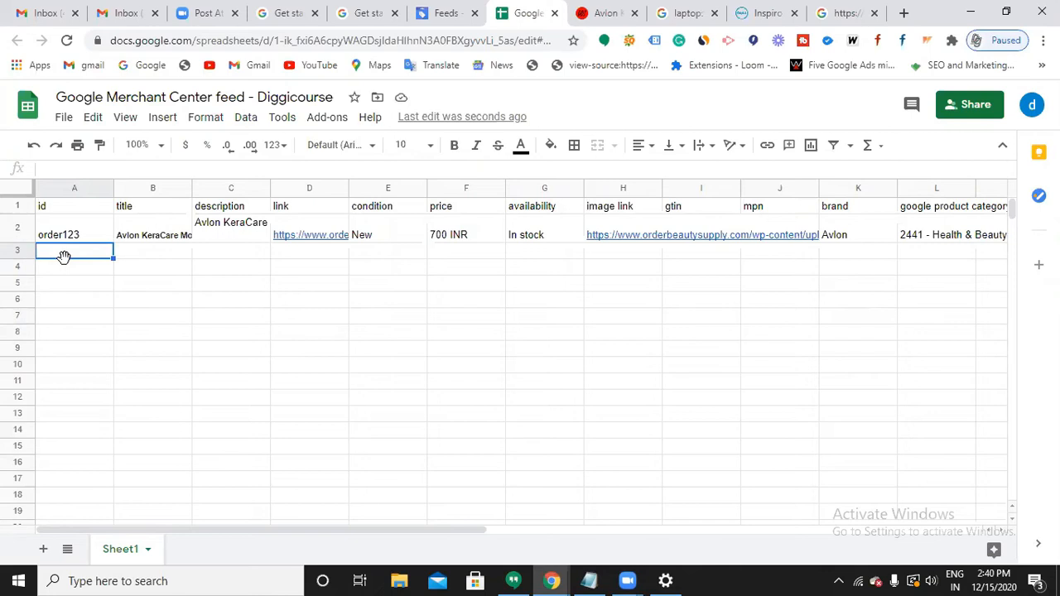
text(order345)
key(Tab)
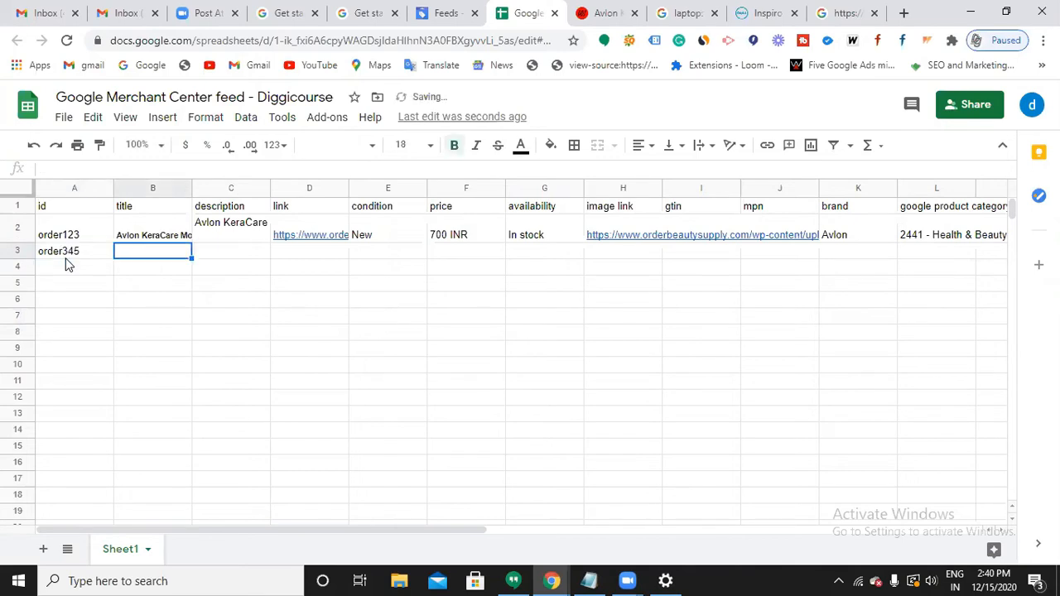
Open the Clinic Clear whitening body lotion from the store's Skin Care > Body Lotions category.
click(598, 15)
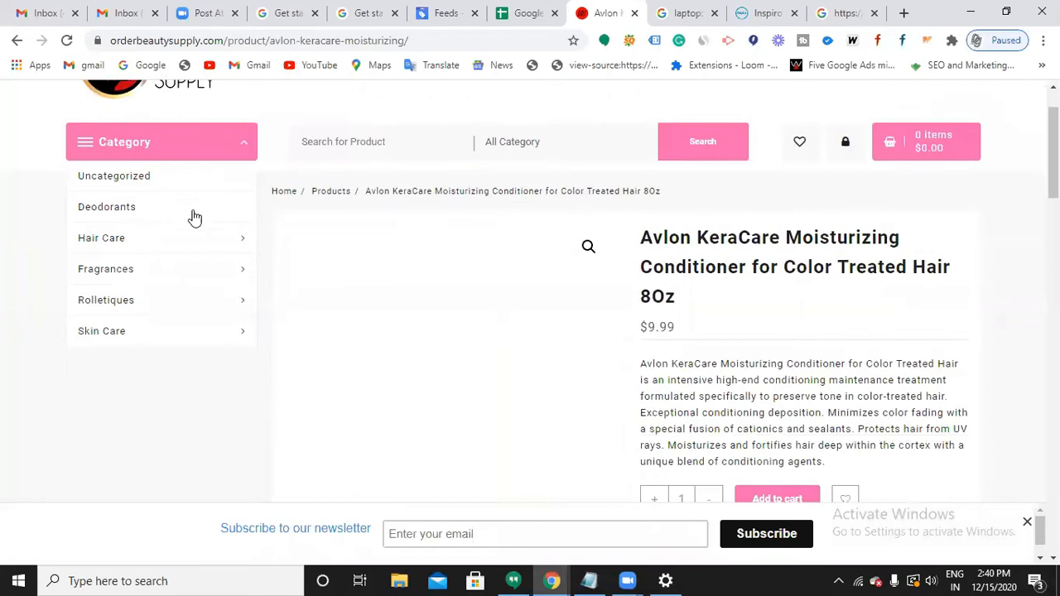
mouse_move(188, 335)
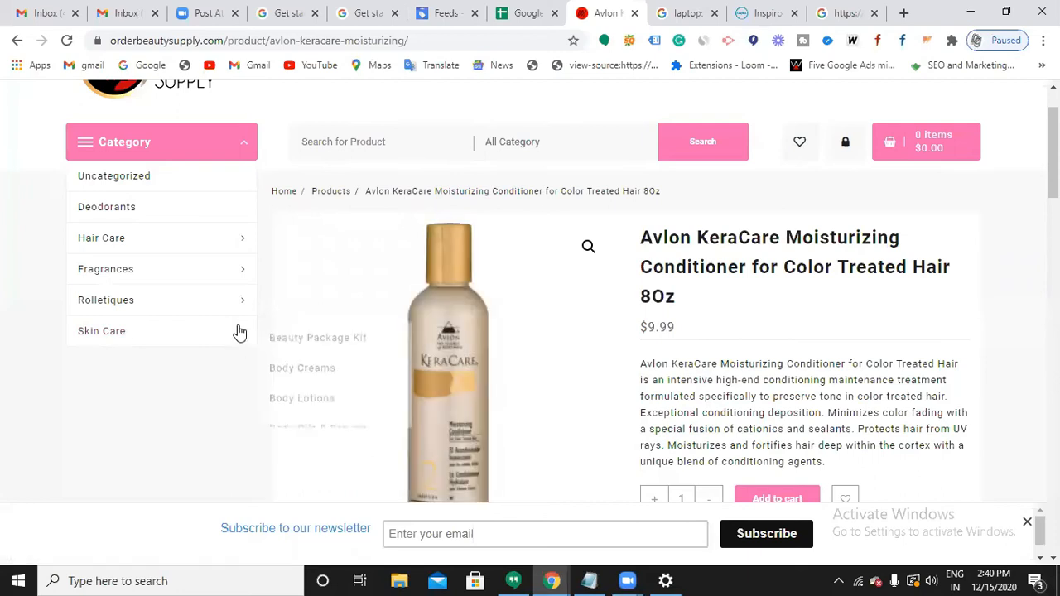
click(298, 397)
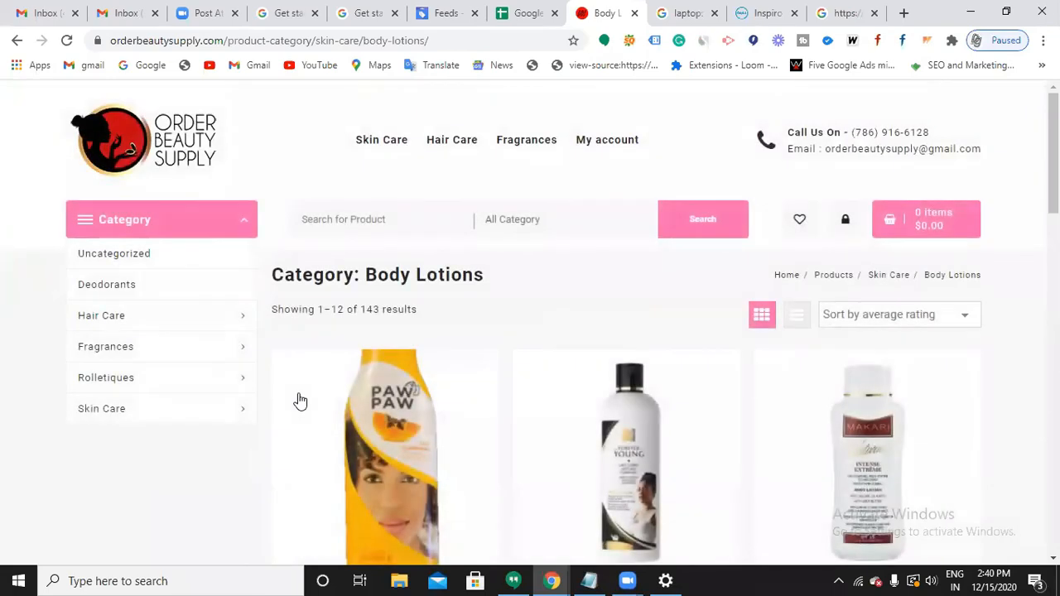
scroll(492, 426, down, 6)
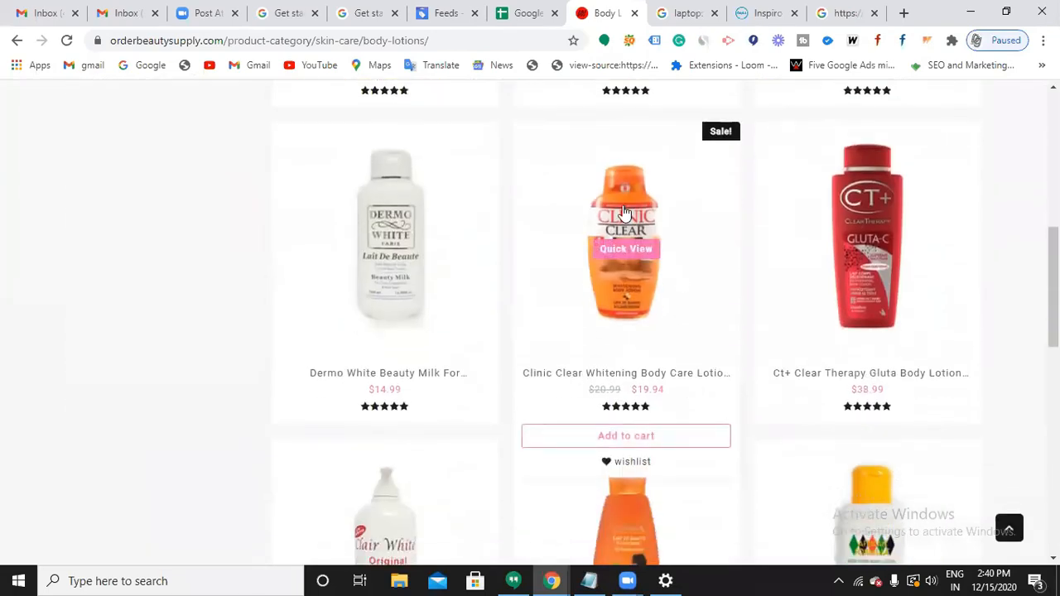
click(630, 219)
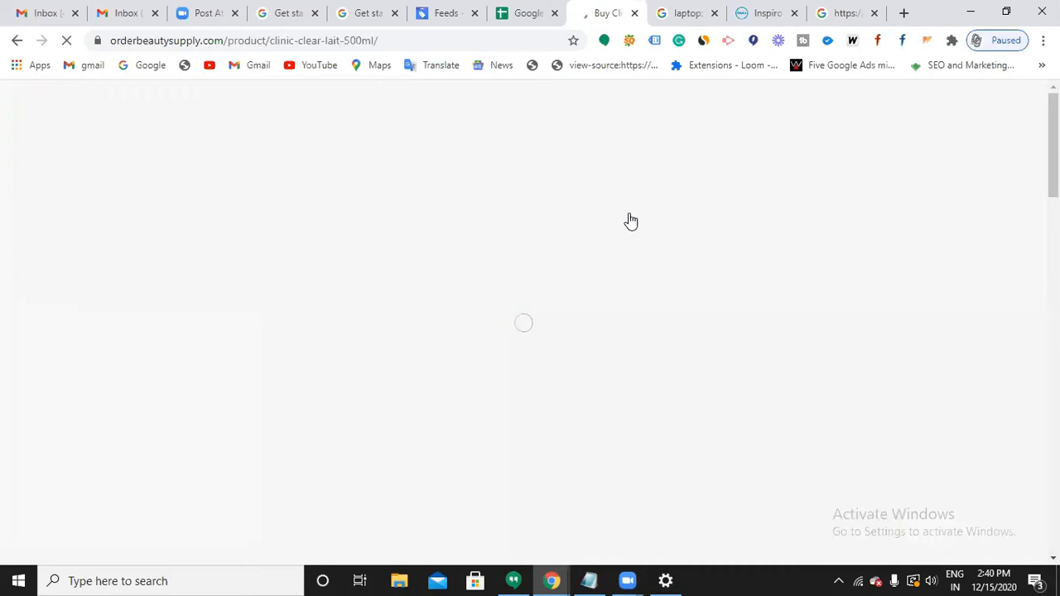
click(522, 18)
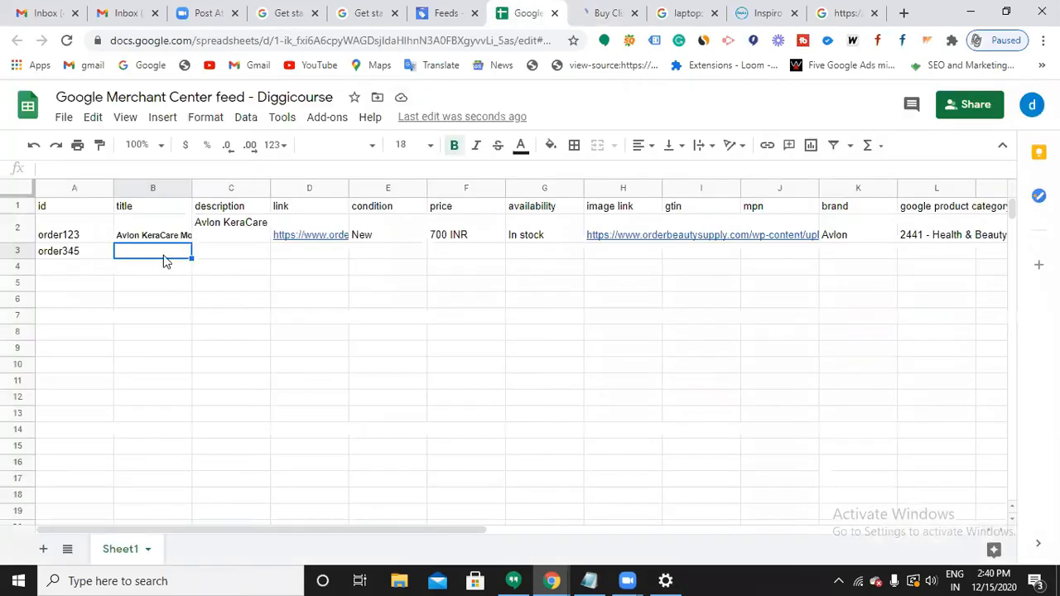
Copy the Clinic Clear Whitening Body Care Lotion 500 ml title into B3 at font size 10.
click(593, 19)
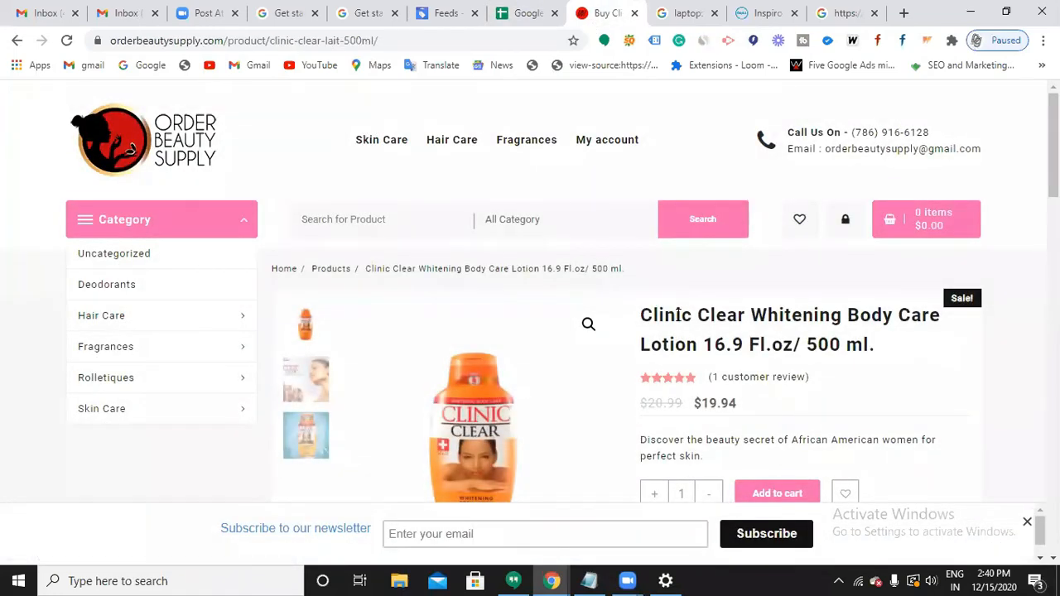
triple_click(677, 314)
key(ctrl+c)
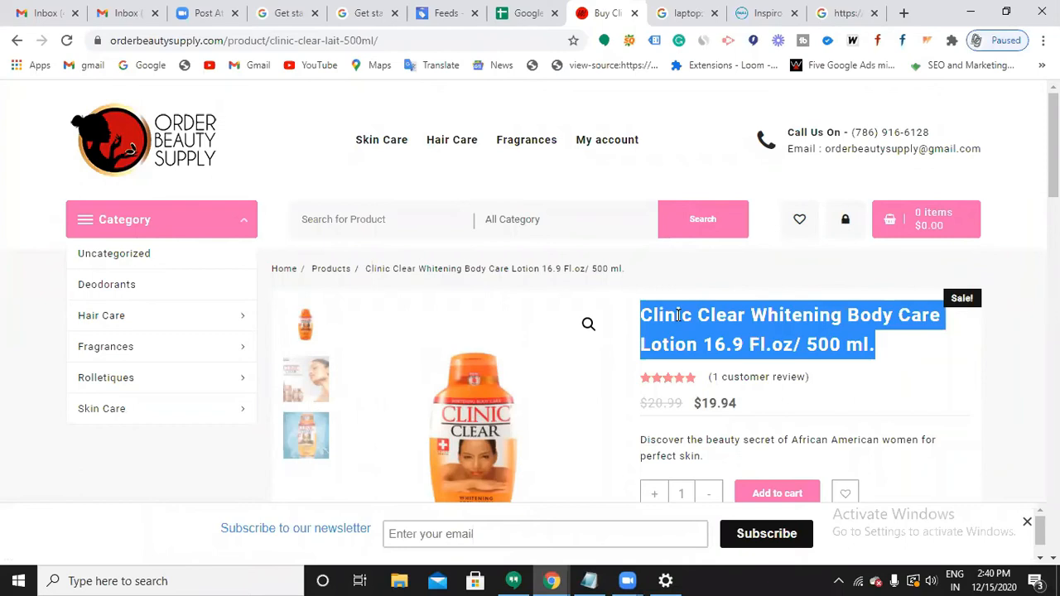
click(523, 16)
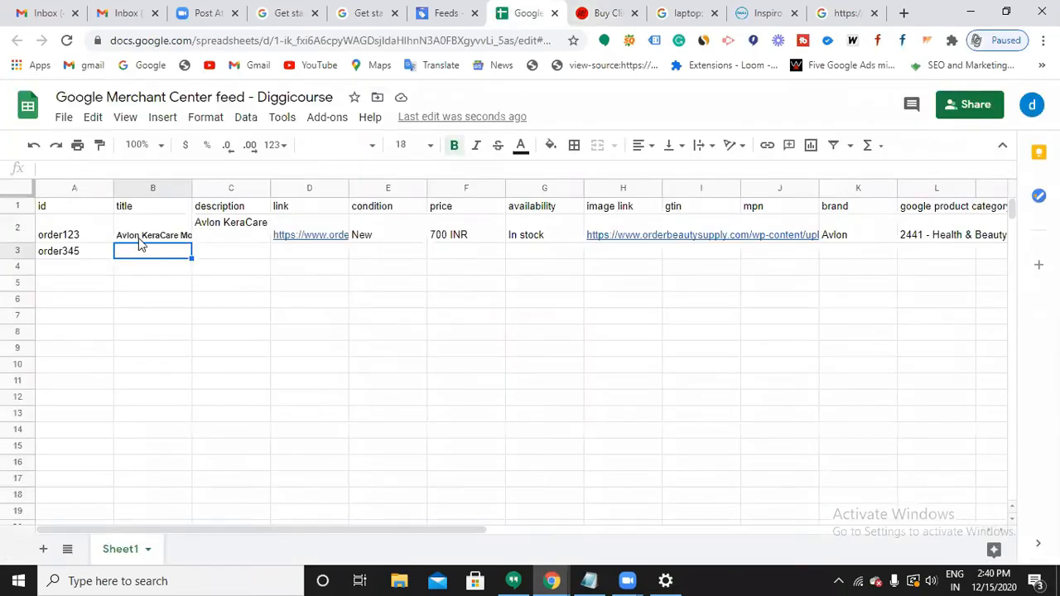
key(ctrl+v)
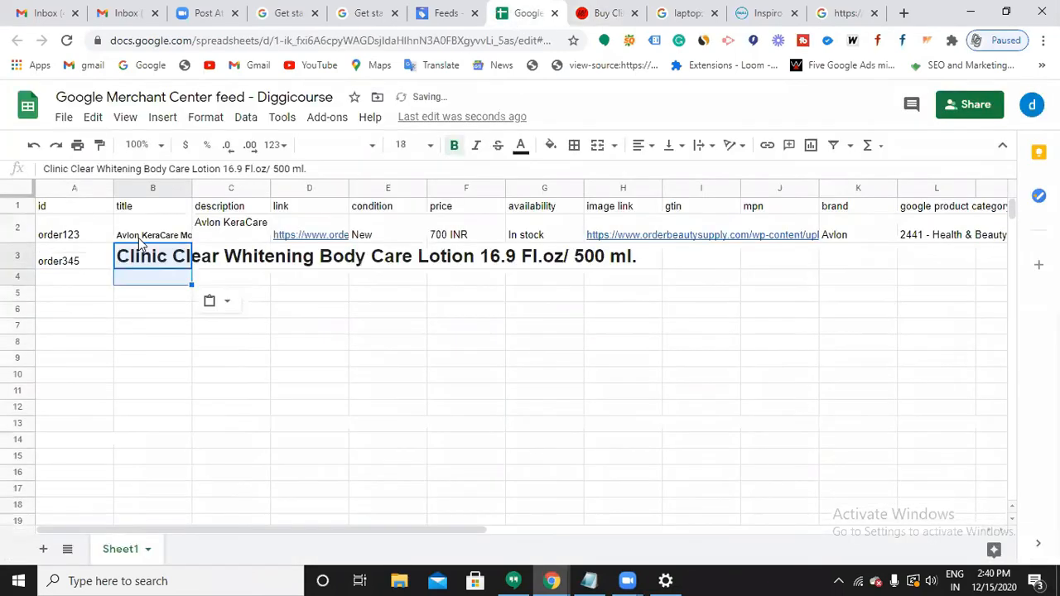
click(430, 146)
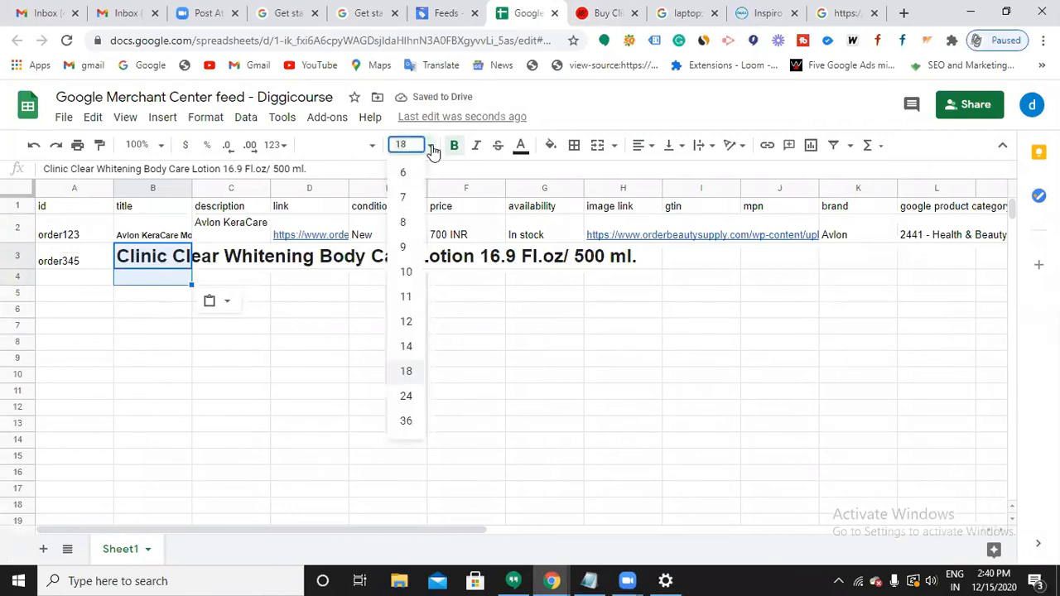
click(407, 272)
click(340, 317)
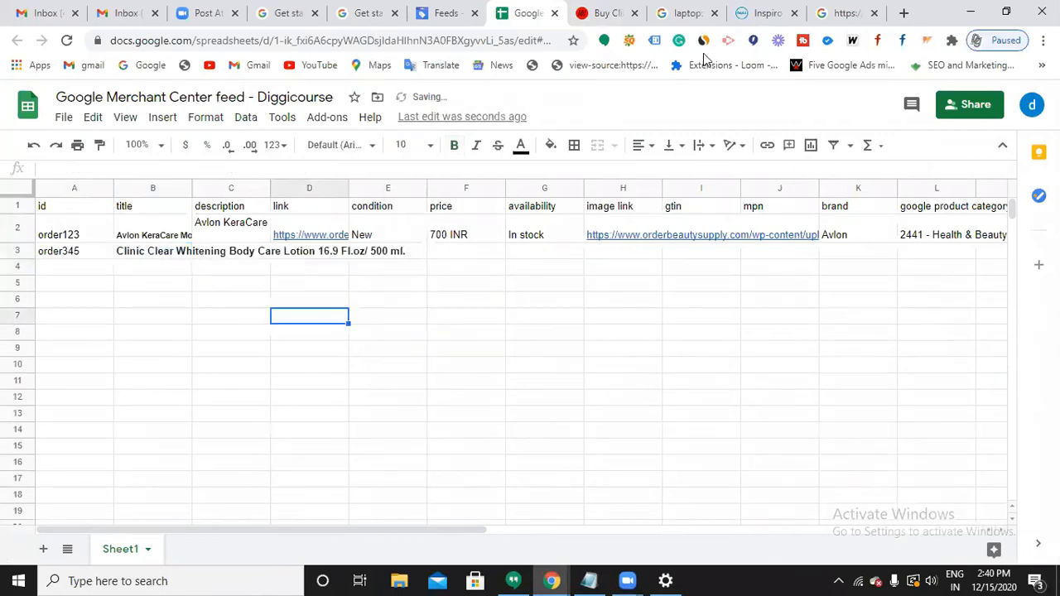
Copy the product's 'Discover the beauty secret…' description into cell C3.
click(606, 13)
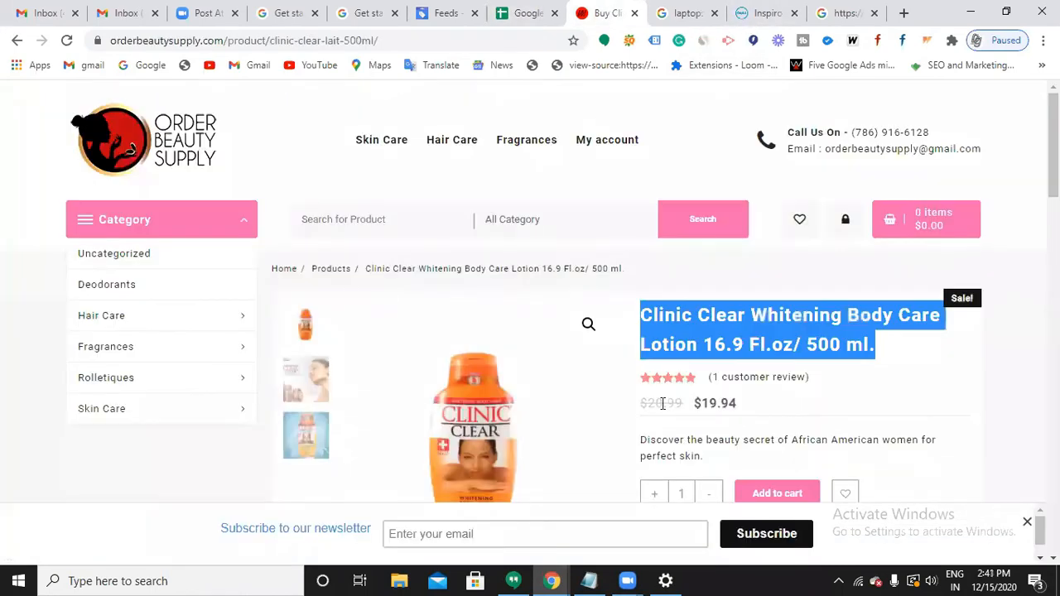
scroll(670, 407, down, 2)
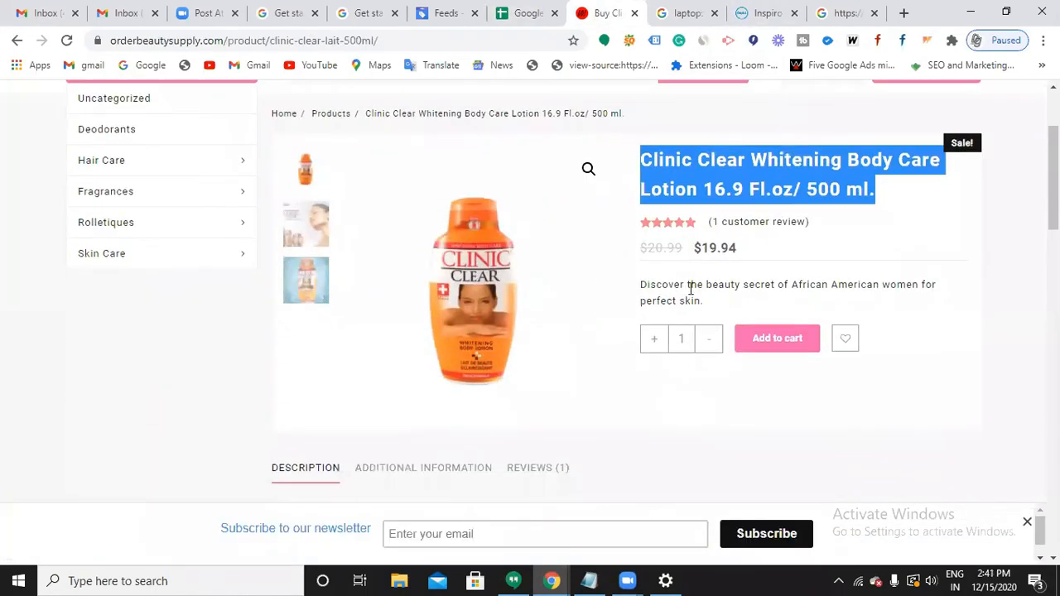
triple_click(690, 290)
key(ctrl+c)
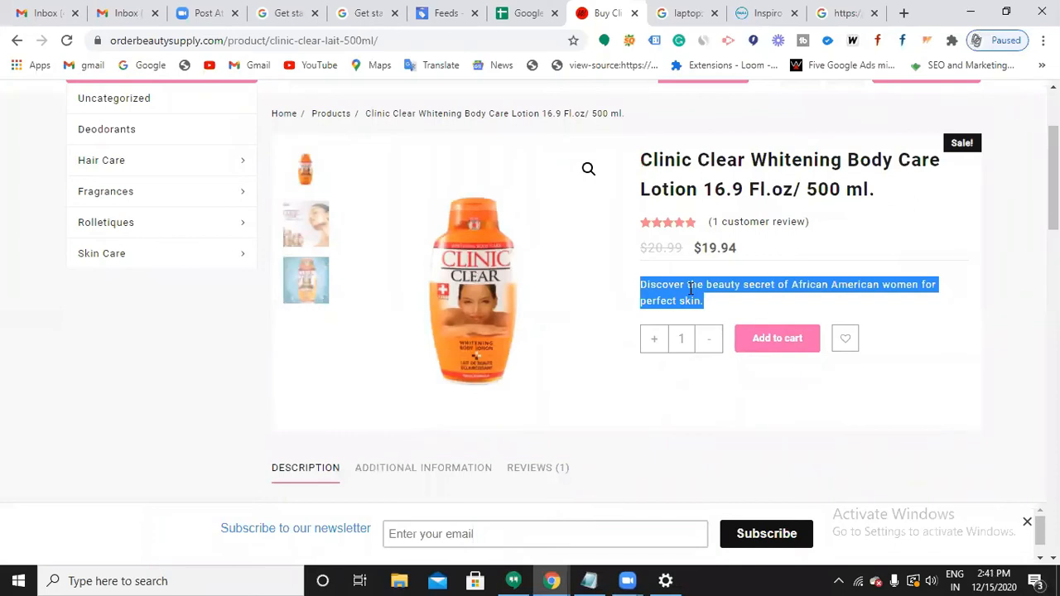
click(511, 15)
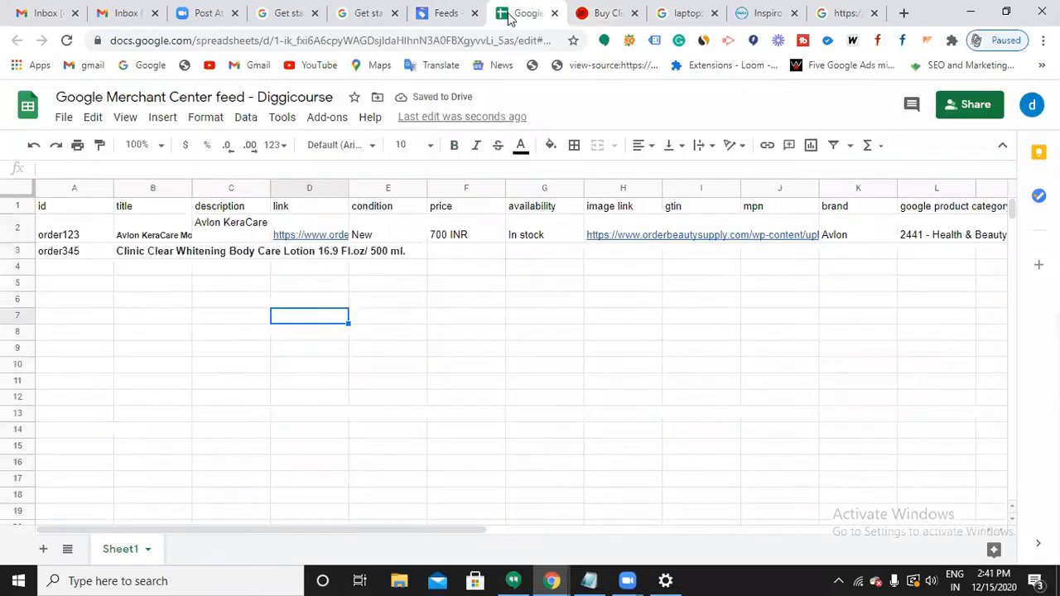
double_click(212, 252)
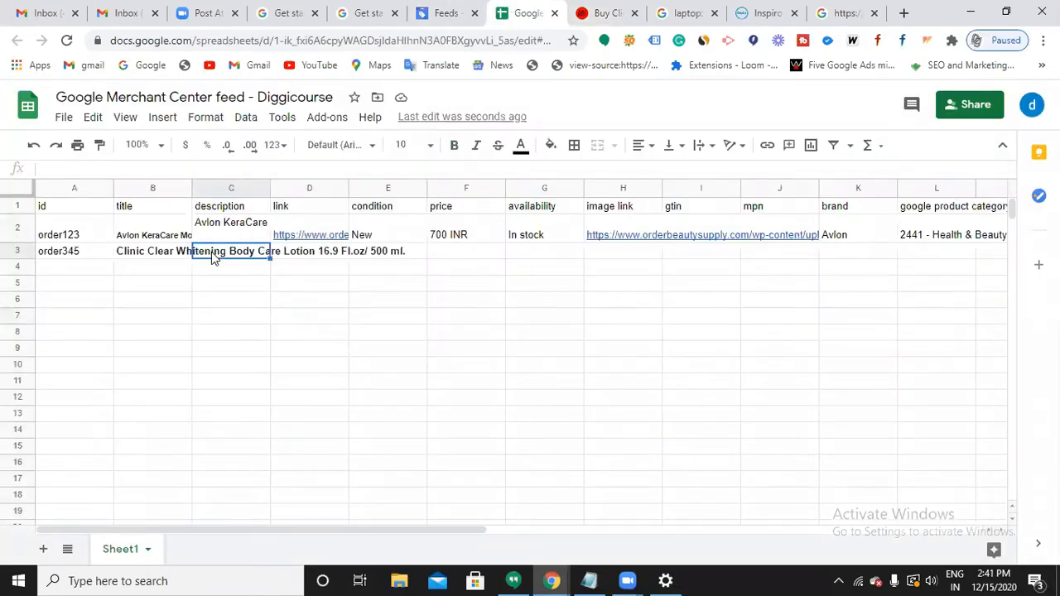
key(ctrl+v)
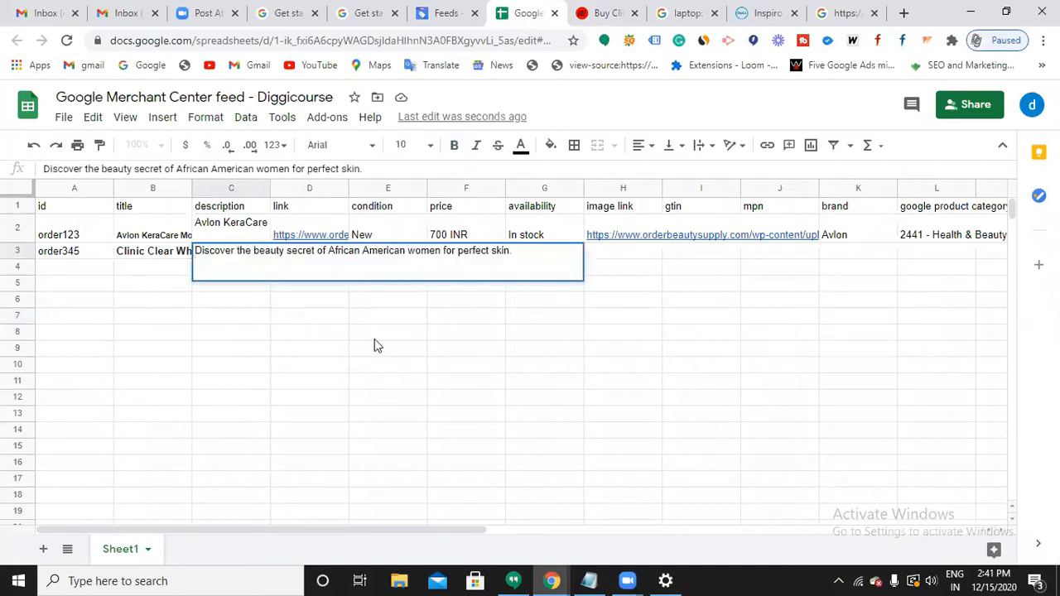
click(374, 338)
double_click(313, 259)
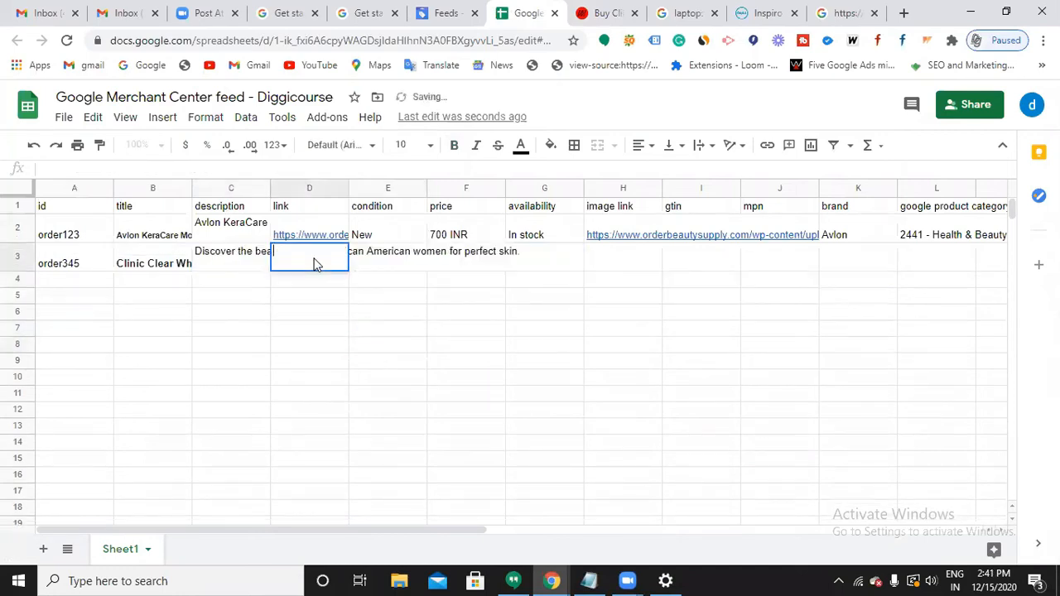
Paste the Clinic Clear product page URL into the link cell D3.
click(600, 17)
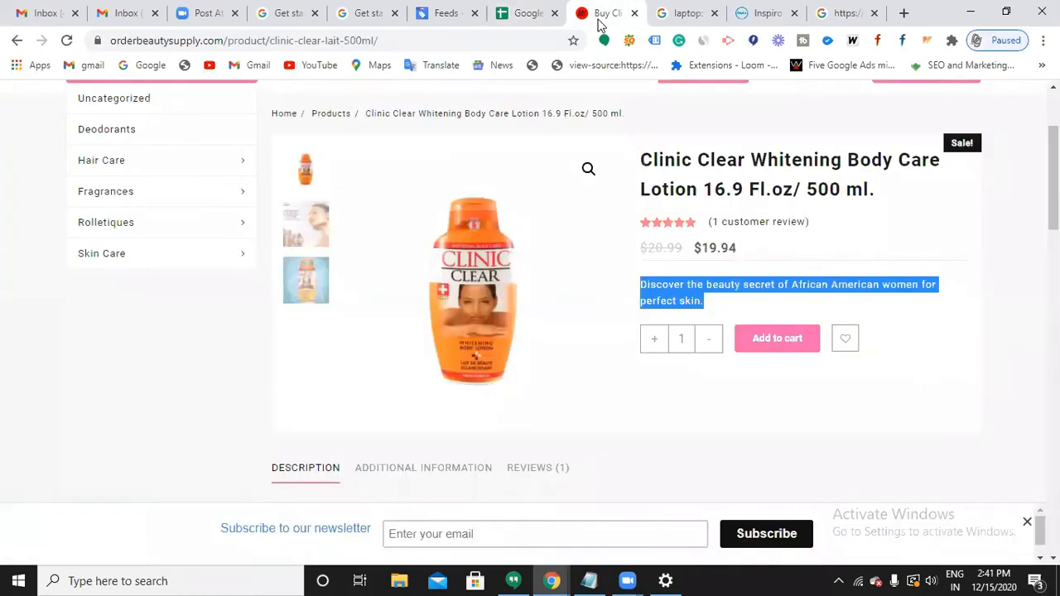
click(352, 41)
key(ctrl+c)
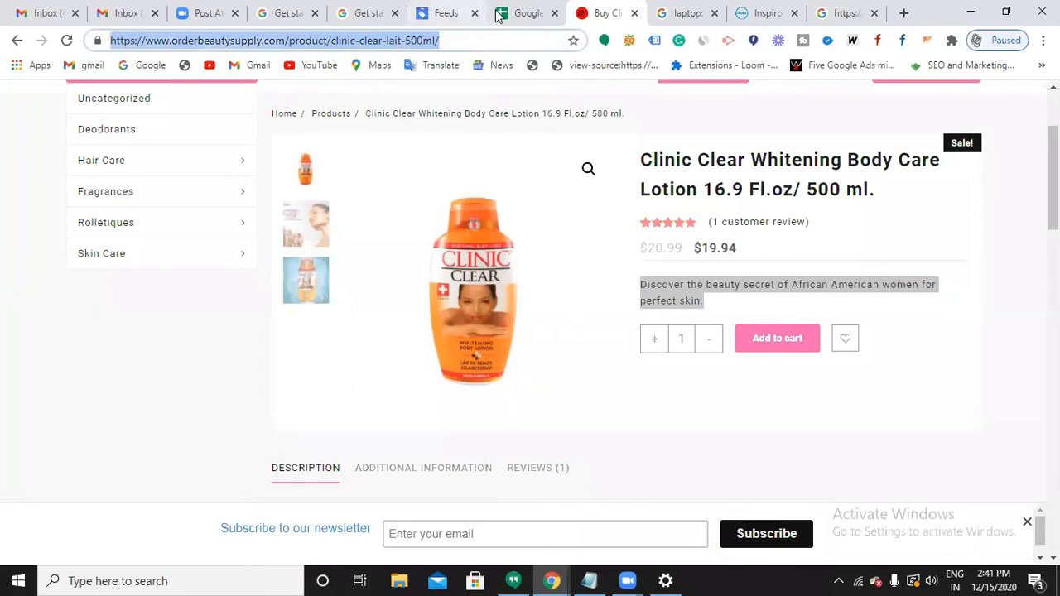
click(528, 12)
key(ctrl+v)
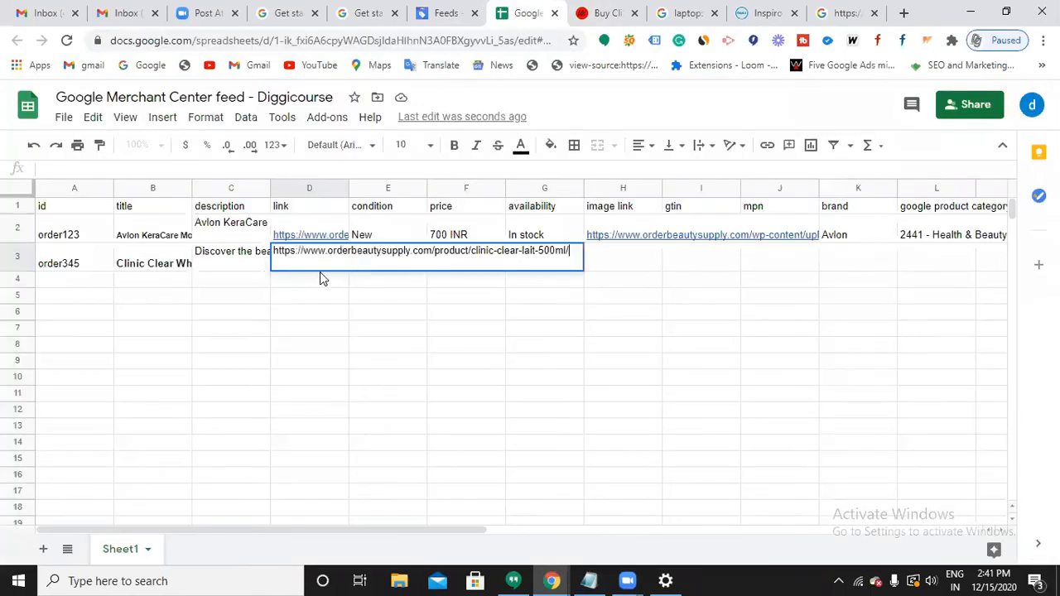
click(421, 324)
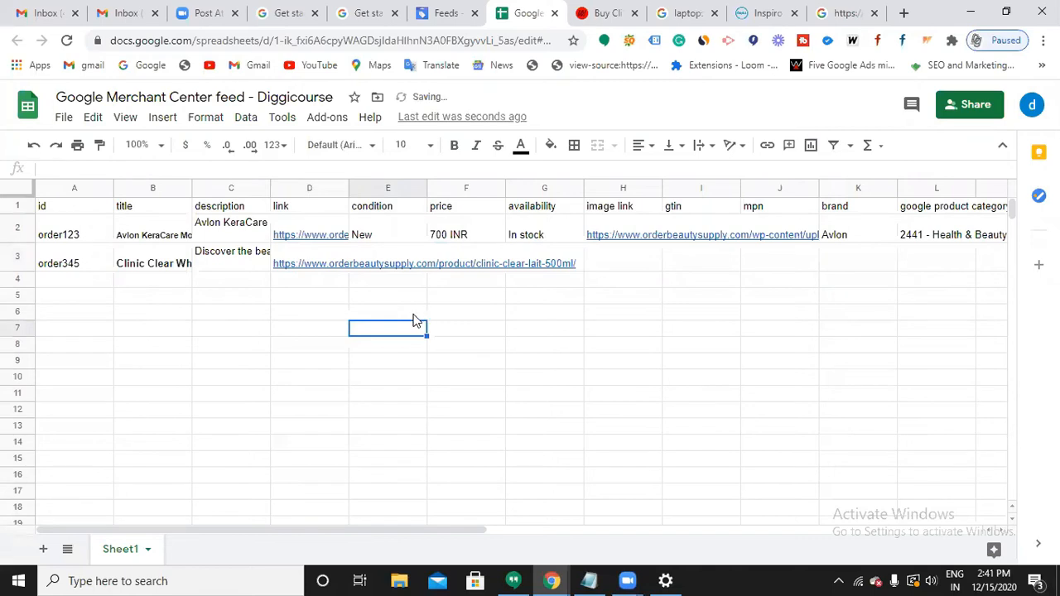
Enter condition New, price 900 INR and availability In stock for order345.
click(406, 255)
text(New)
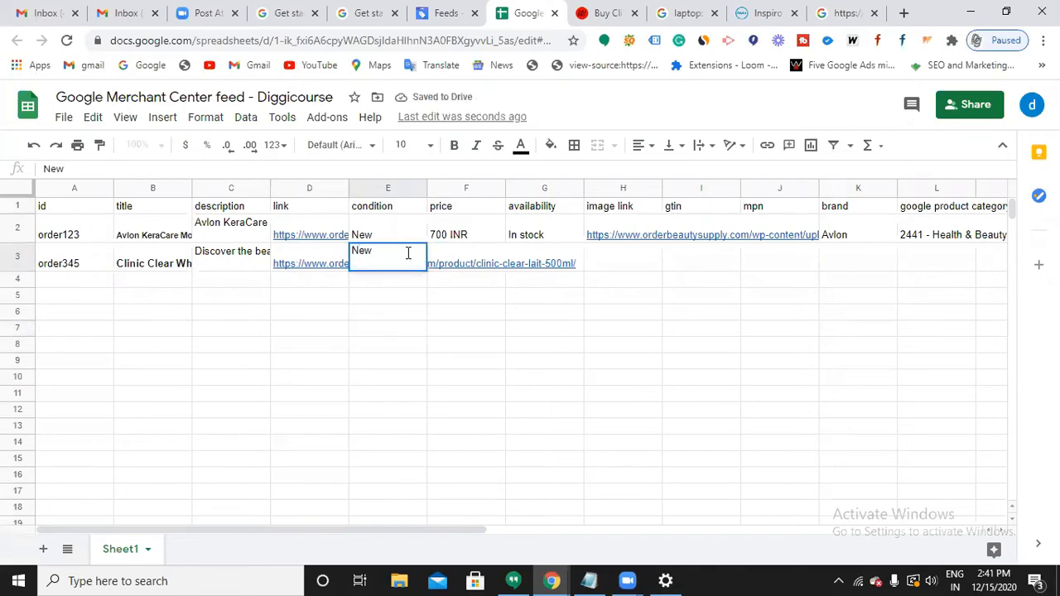
key(Tab)
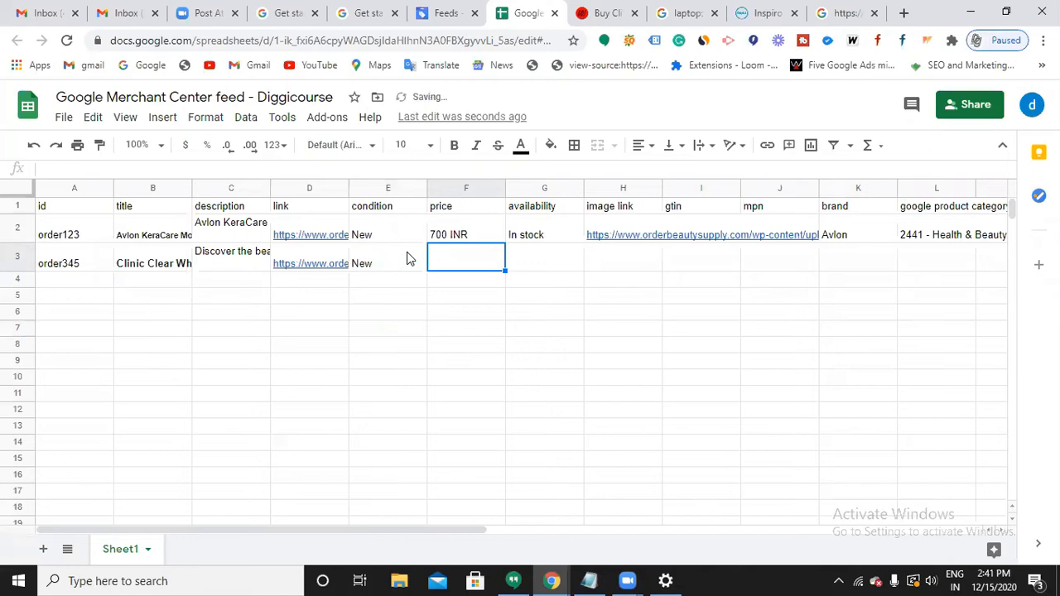
text(900 INR)
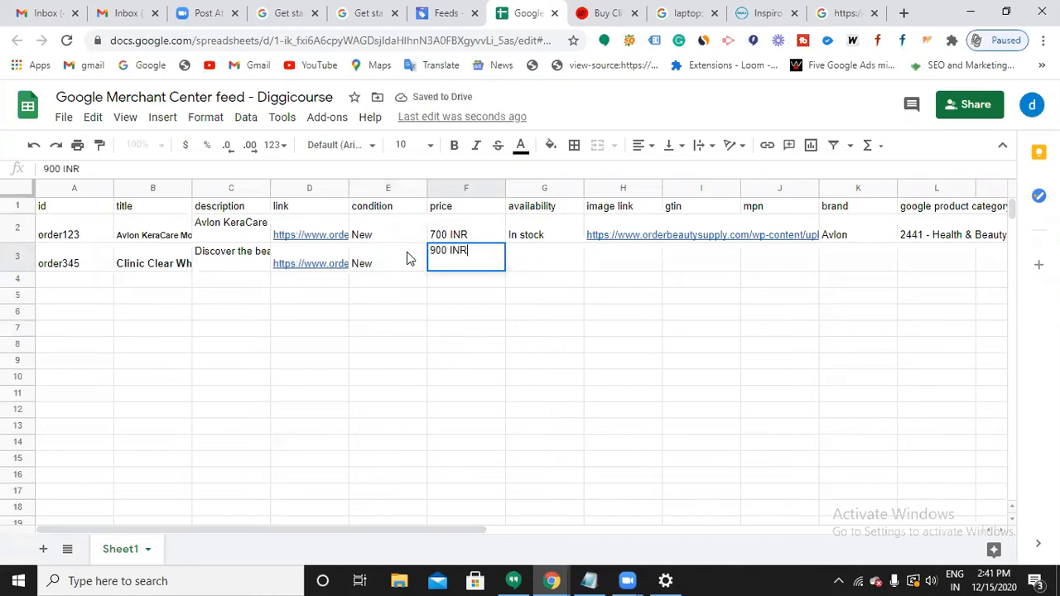
key(Tab)
text(In)
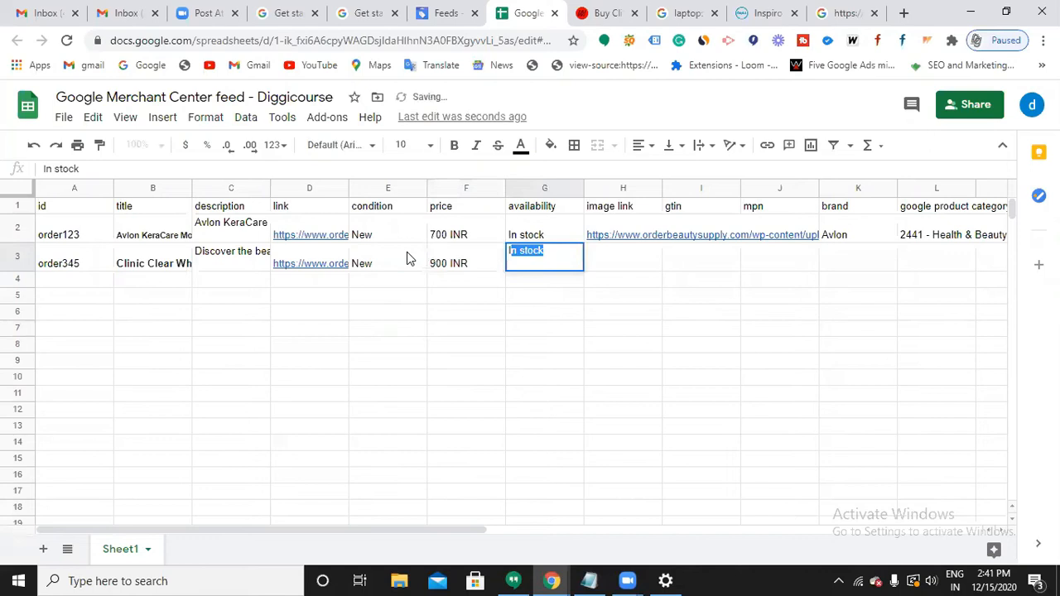
text( st)
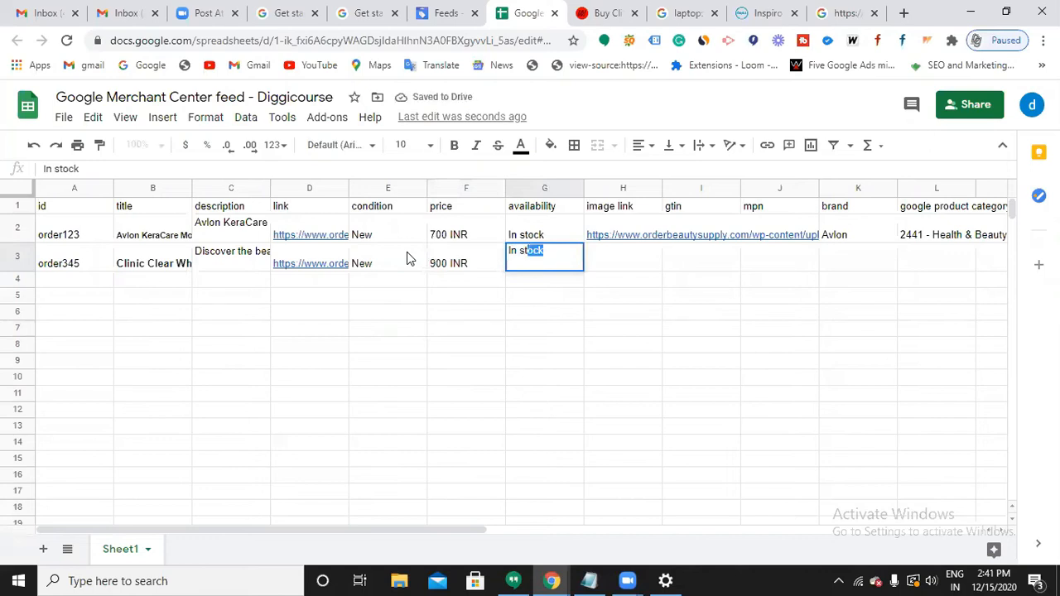
text(ock)
key(Tab)
Copy the product image address into the image link cell H3.
click(609, 18)
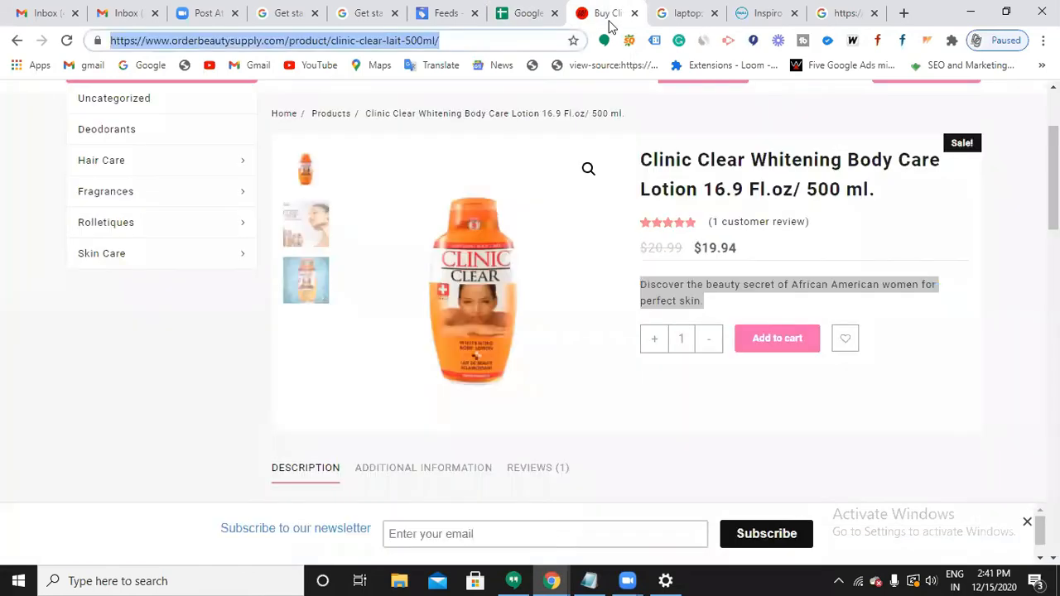
right_click(460, 279)
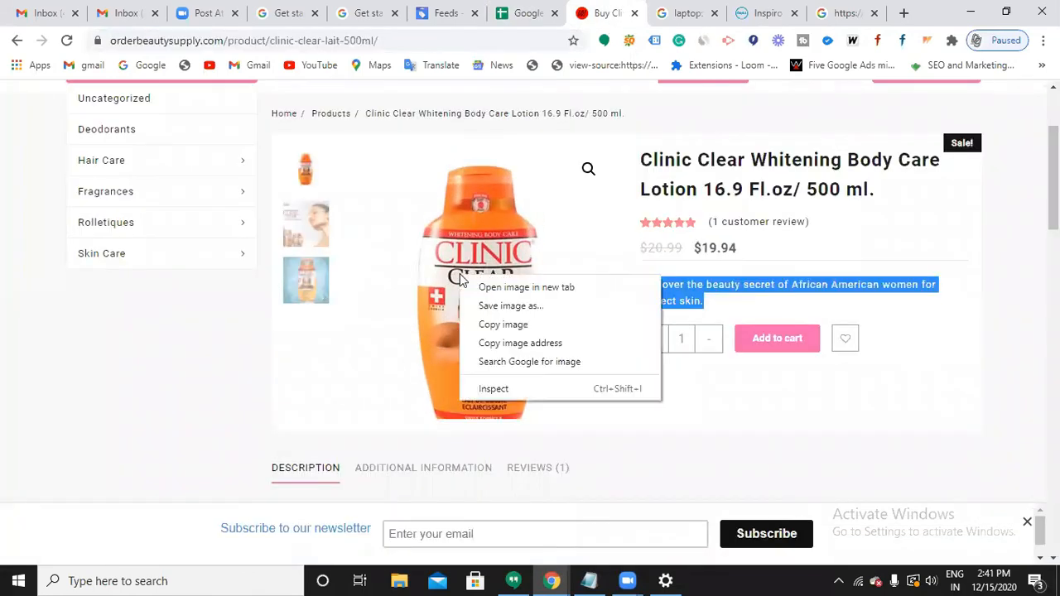
click(519, 343)
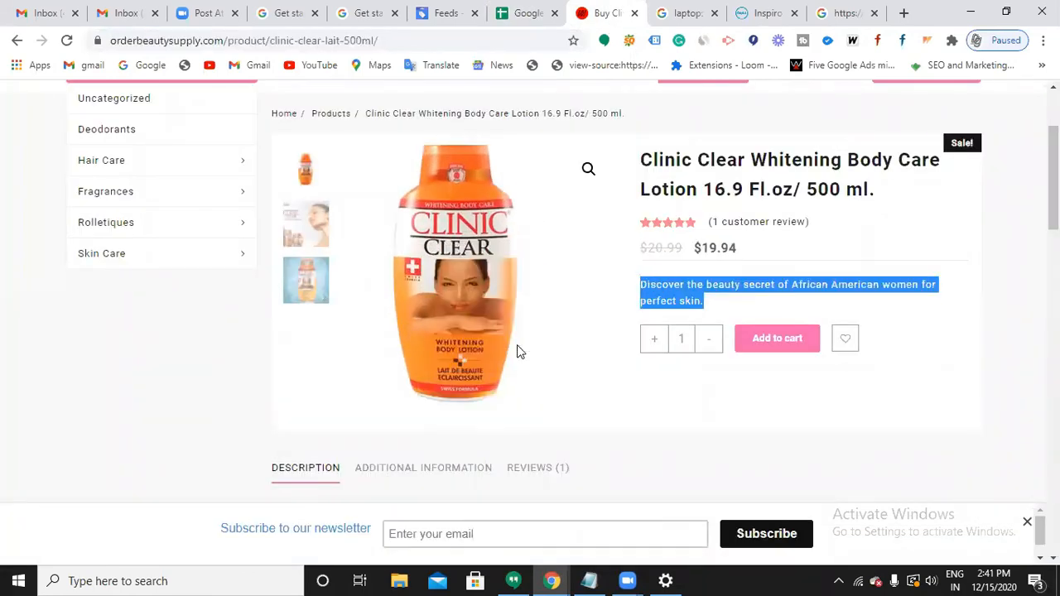
click(524, 15)
key(ctrl+v)
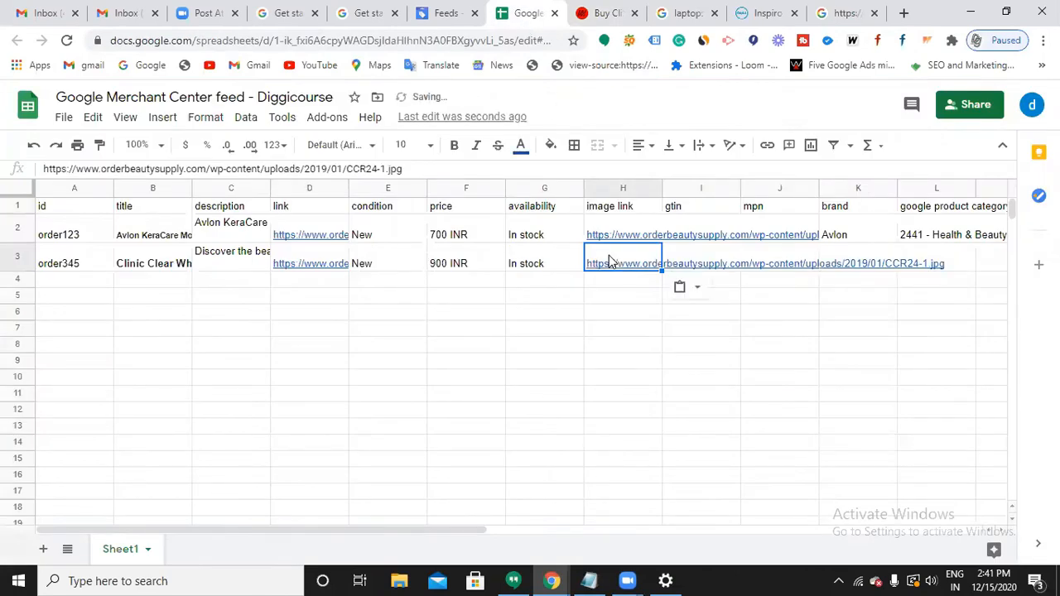
click(734, 363)
Check the product page for the brand name to put in K3.
click(867, 261)
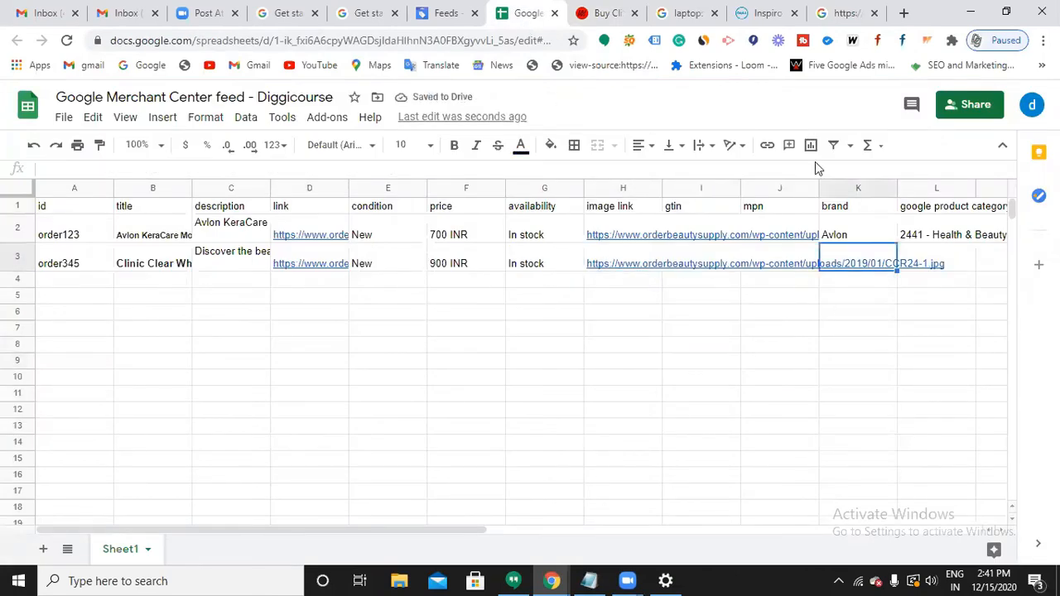
click(609, 13)
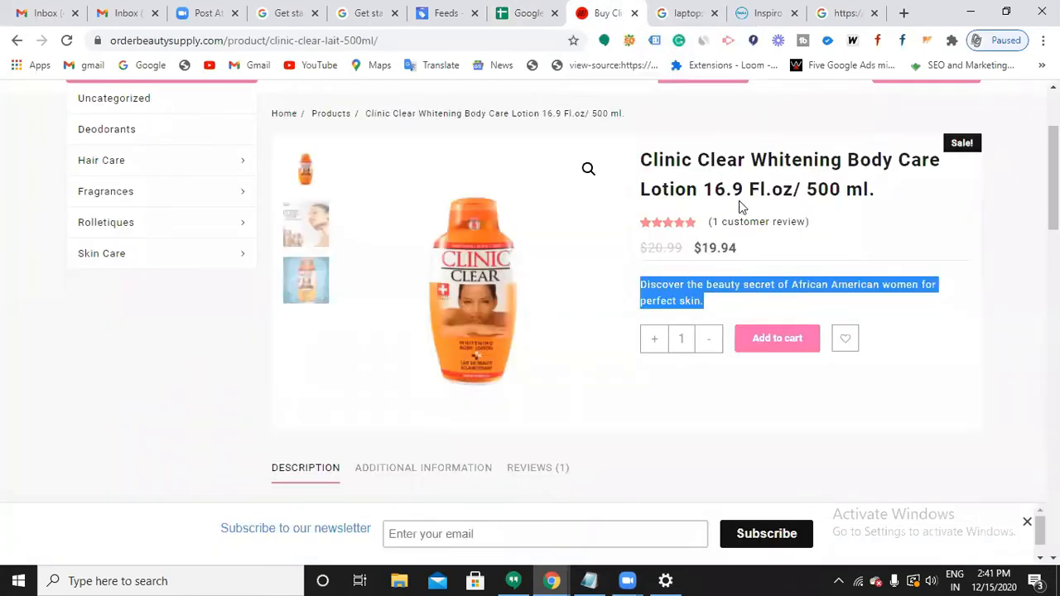
scroll(821, 212, up, 2)
scroll(776, 300, down, 6)
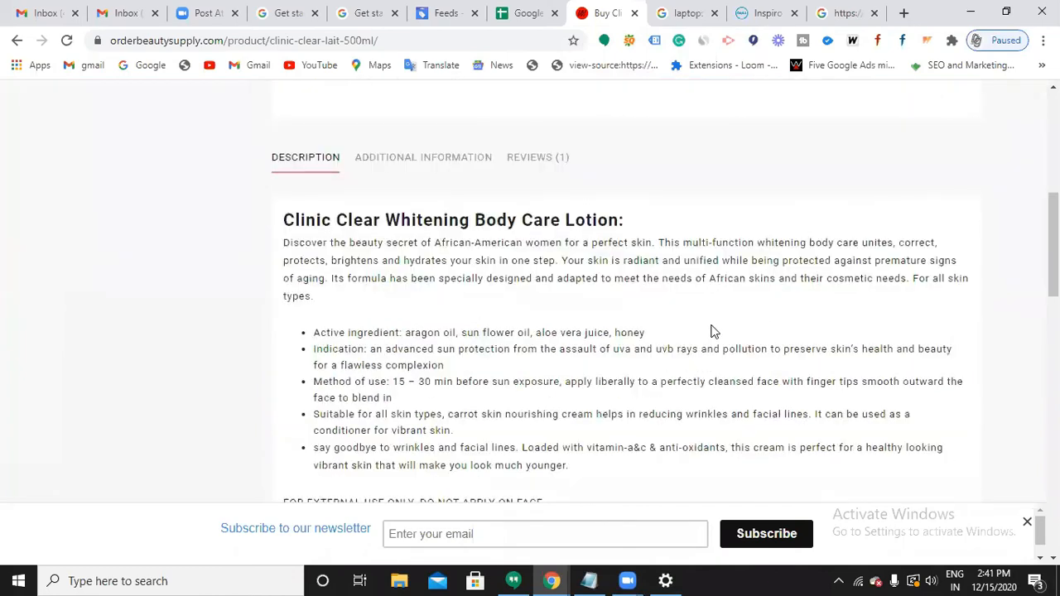
scroll(709, 331, up, 6)
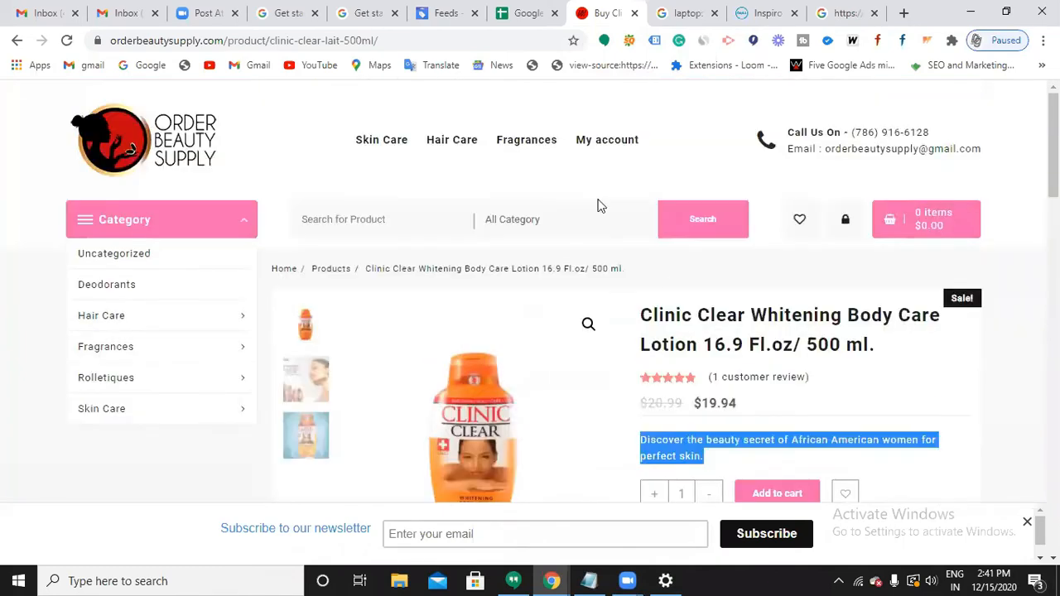
click(511, 24)
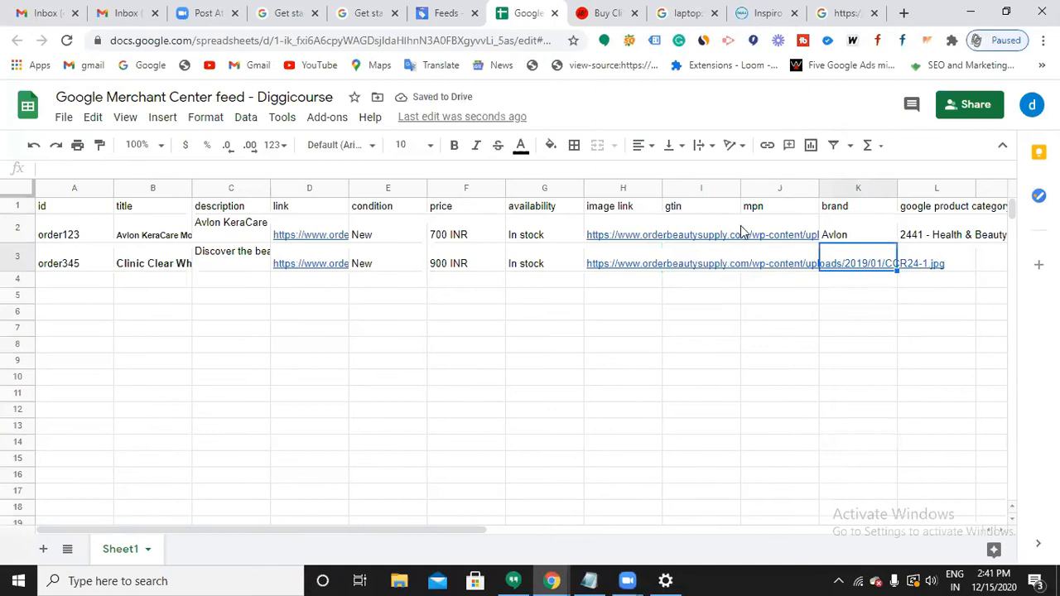
Enter 'Clinic clear' as the brand in cell K3.
double_click(864, 253)
text(C)
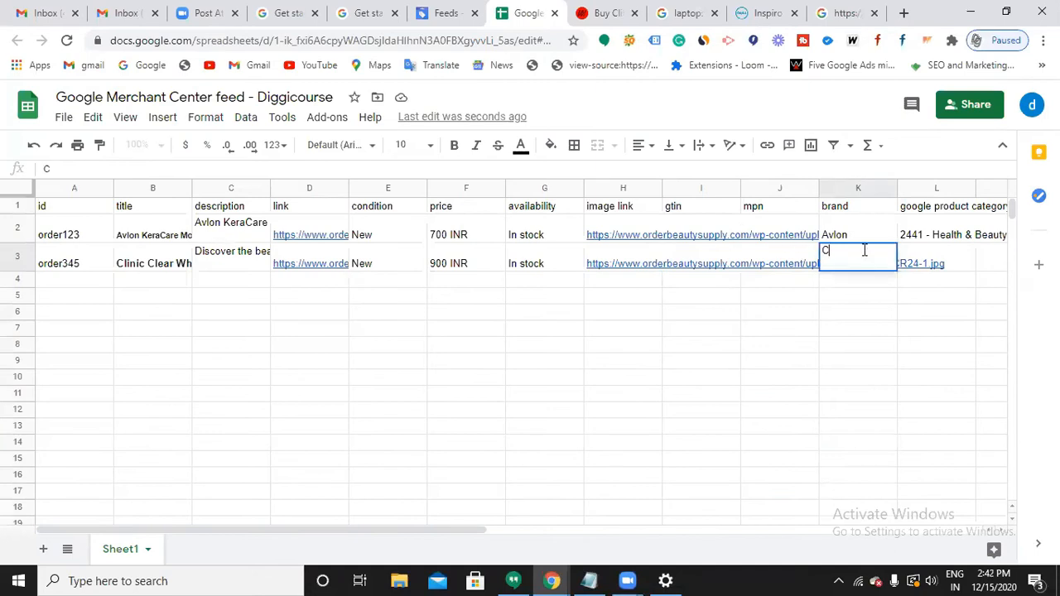
text(linic clear)
click(965, 263)
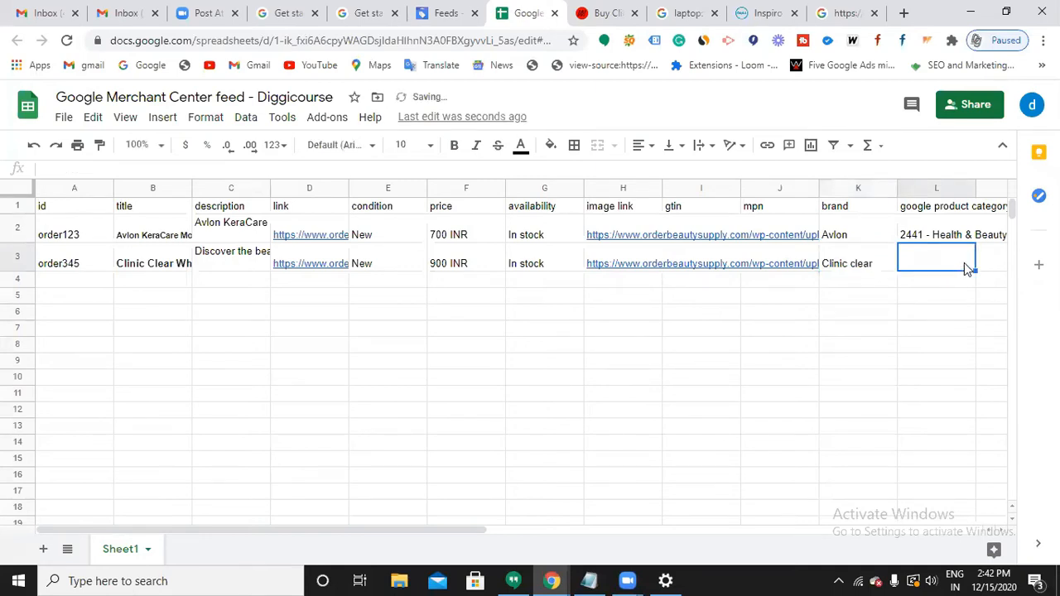
Search the taxonomy page for 'body lotions' and scan the results.
click(845, 16)
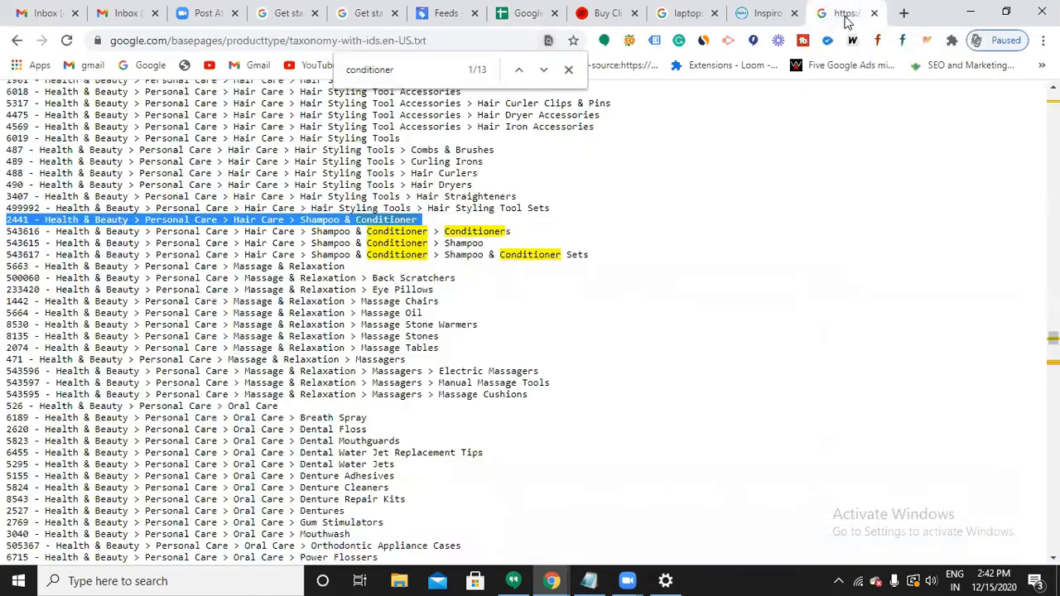
click(414, 72)
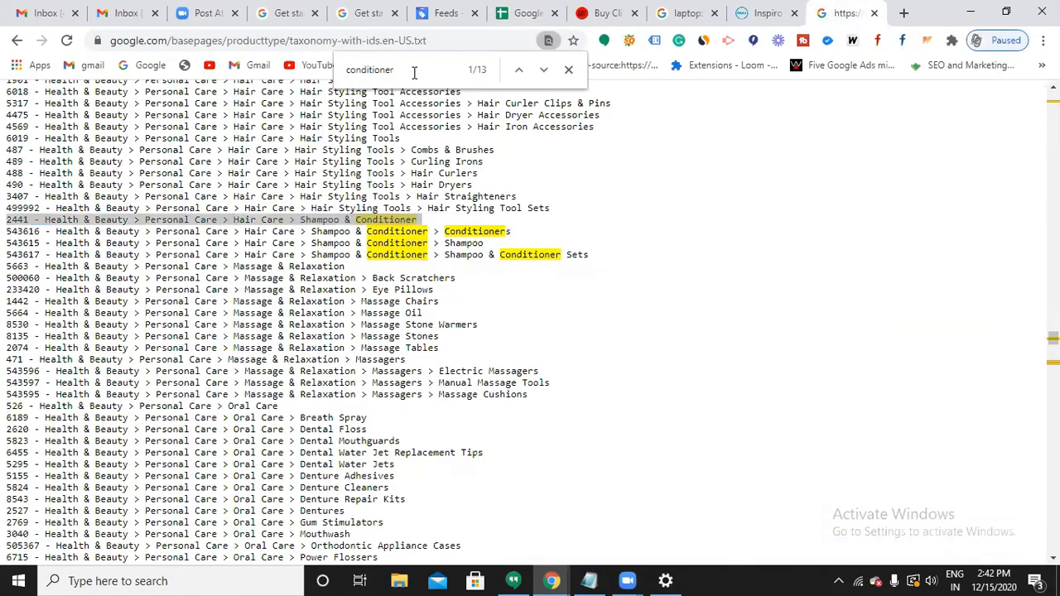
key(BackSpace)
key(BackSpace)
key(BackSpace)
key(BackSpace)
key(BackSpace)
key(BackSpace)
key(BackSpace)
key(BackSpace)
key(BackSpace)
key(BackSpace)
key(BackSpace)
text(body lot)
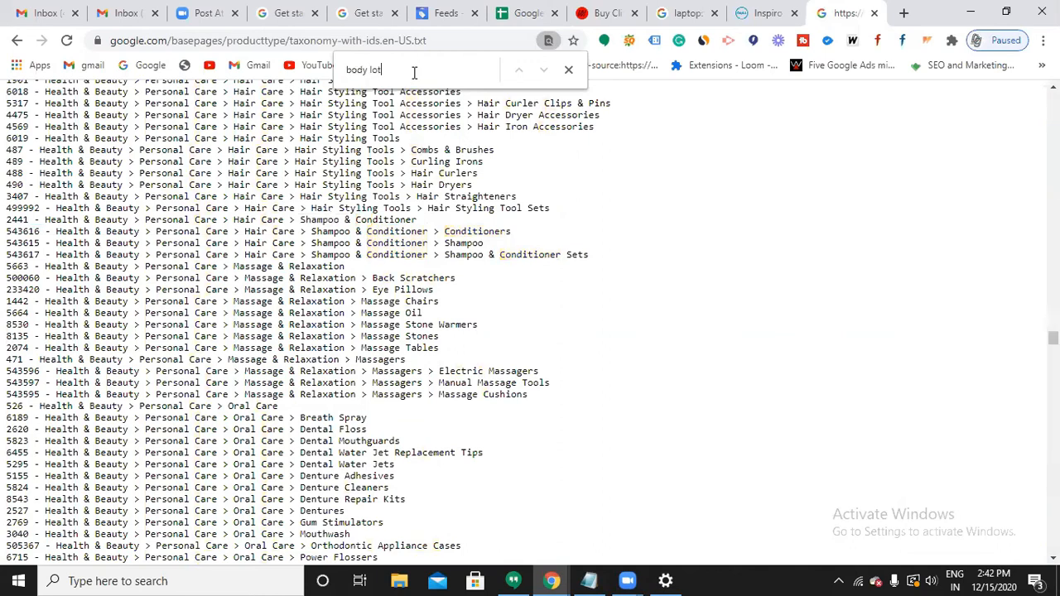
text(ions)
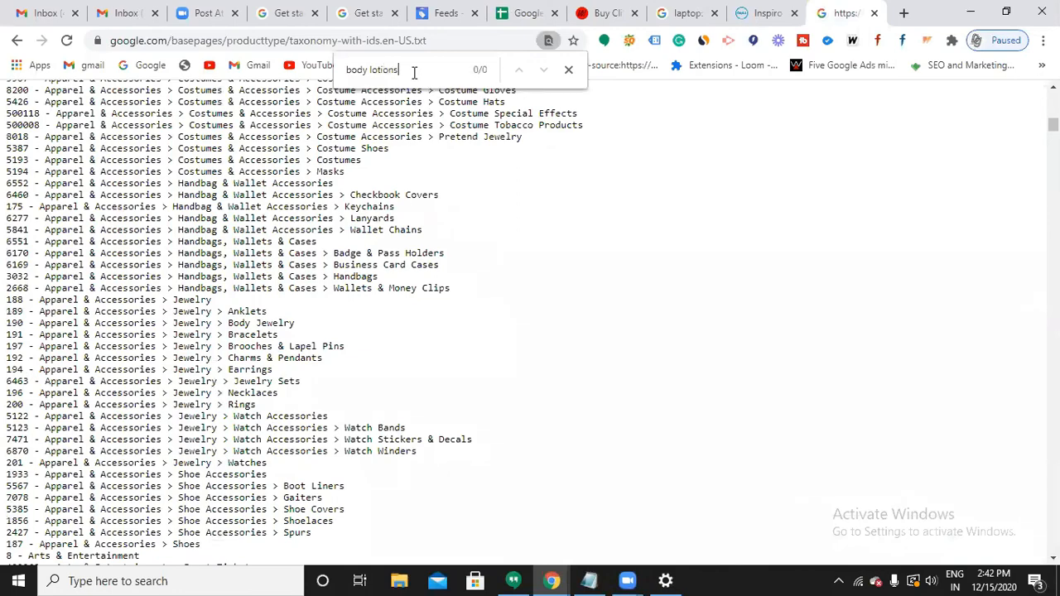
scroll(403, 164, down, 2)
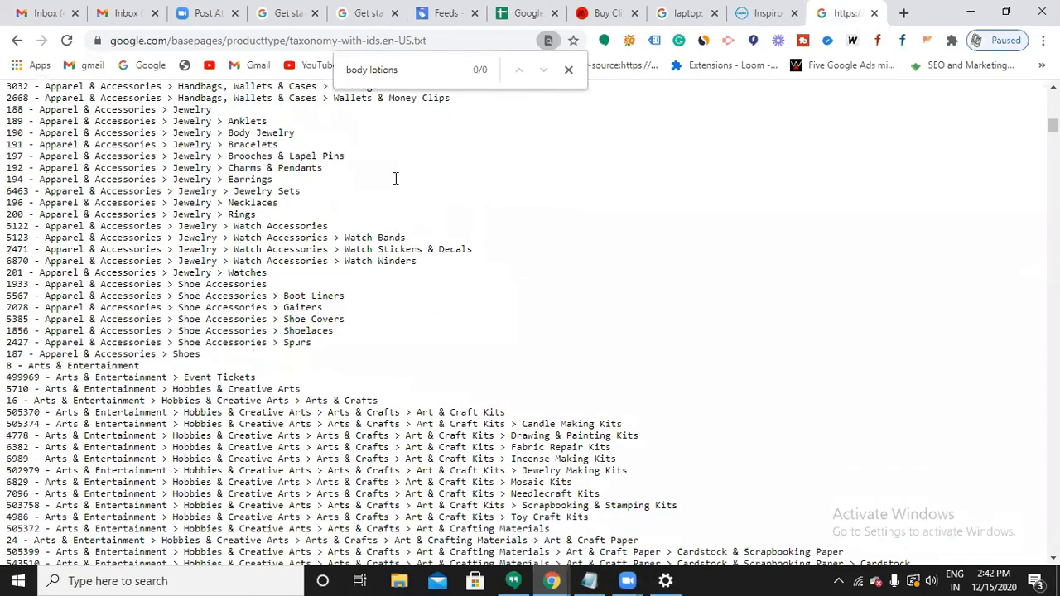
scroll(396, 176, down, 3)
scroll(415, 71, down, 10)
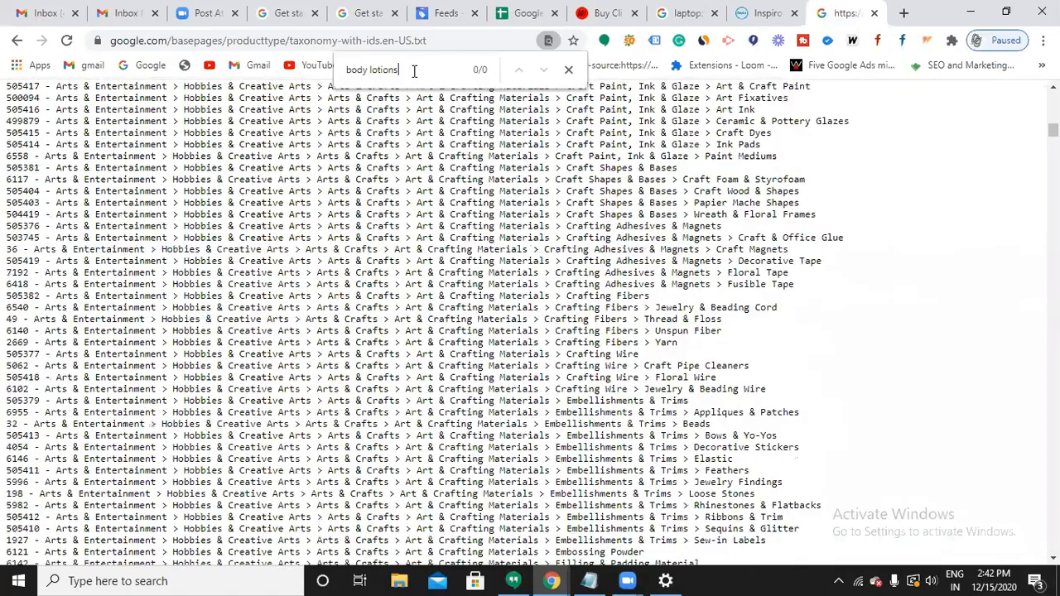
scroll(414, 71, up, 10)
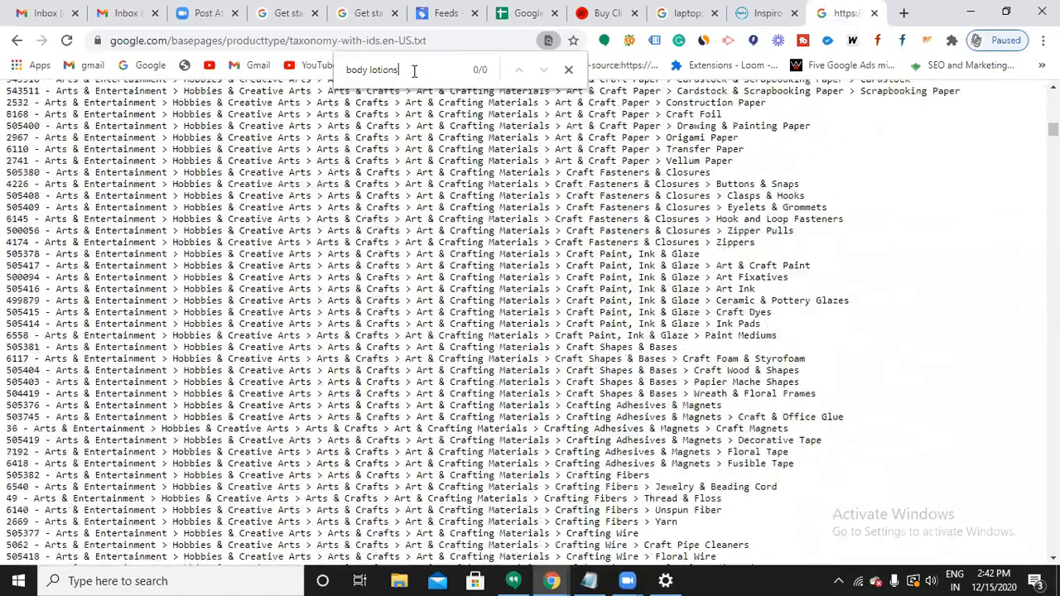
scroll(414, 71, up, 3)
Narrow the search to 'body' and scroll through the matching categories.
key(BackSpace)
key(BackSpace)
key(BackSpace)
key(BackSpace)
key(BackSpace)
key(BackSpace)
key(BackSpace)
key(BackSpace)
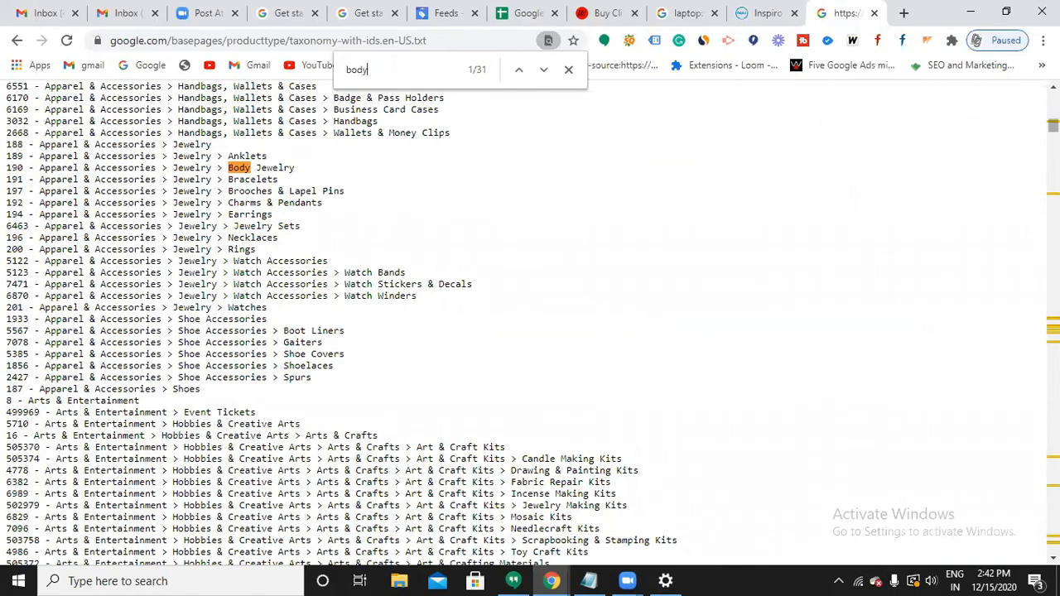
scroll(530, 323, down, 20)
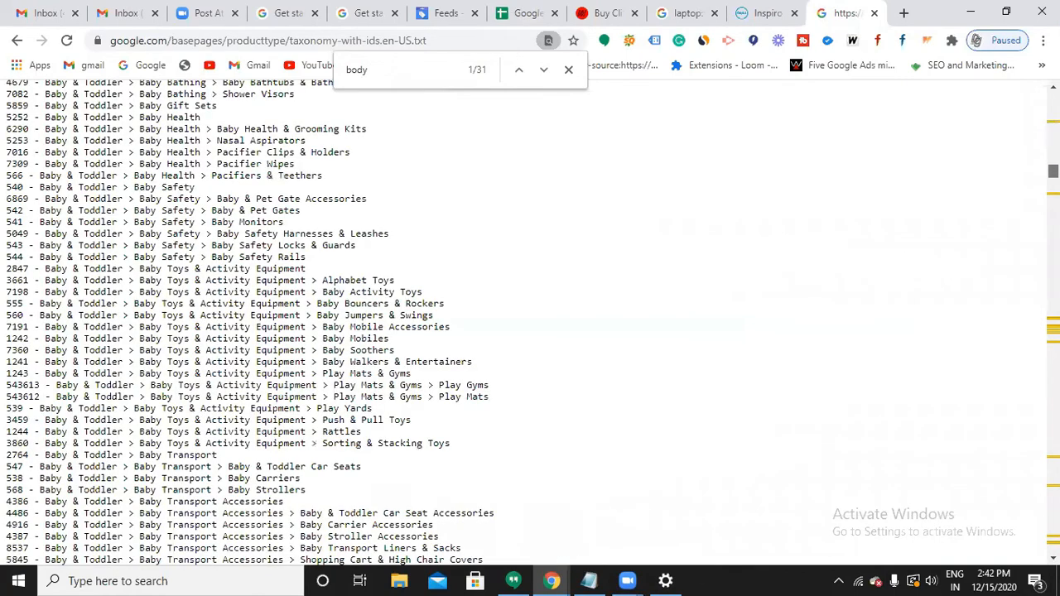
scroll(362, 370, down, 20)
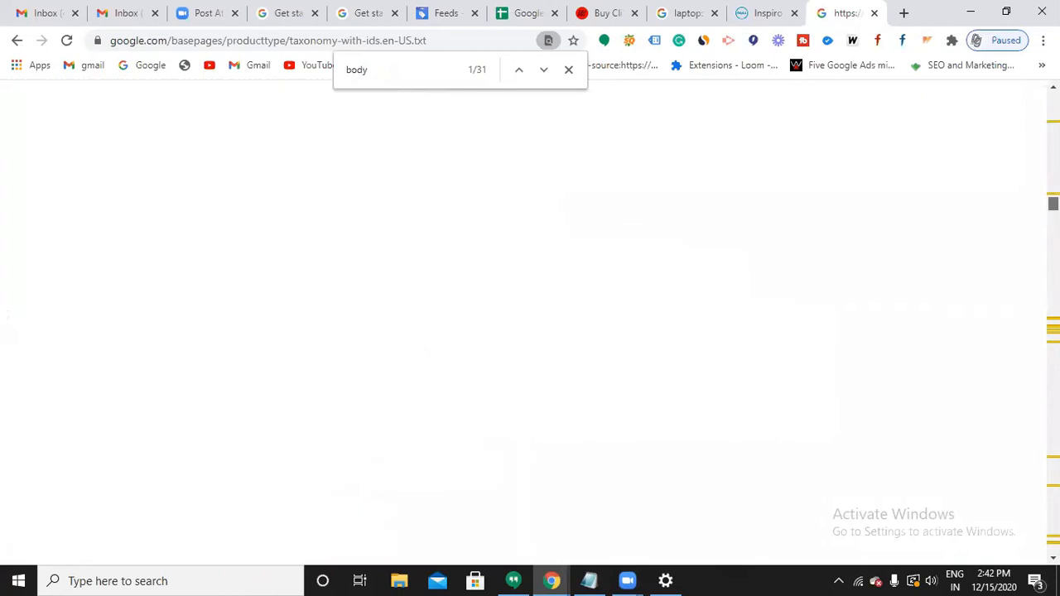
scroll(362, 370, down, 10)
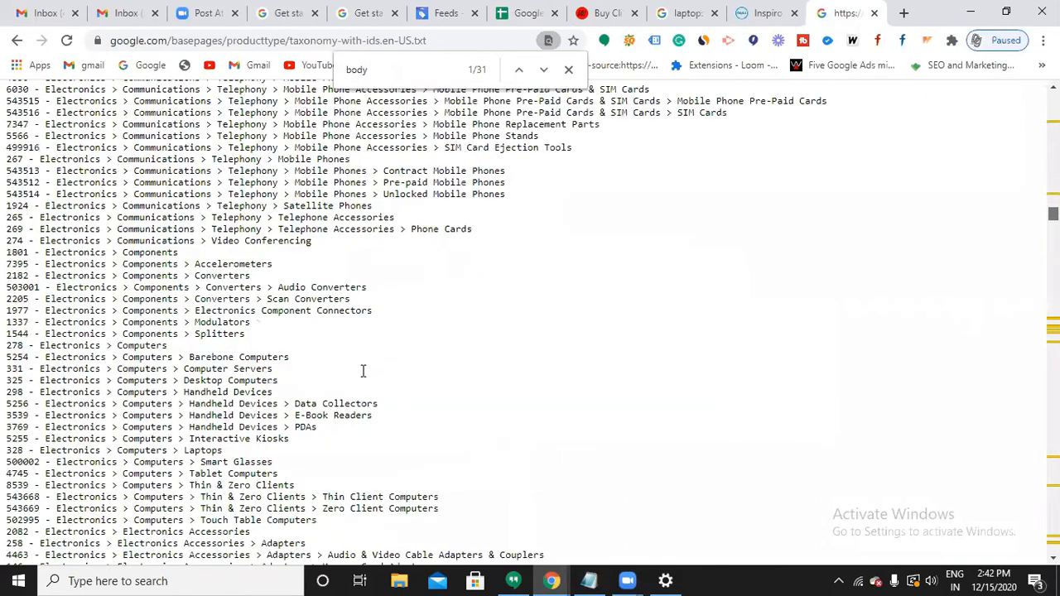
scroll(362, 370, down, 20)
scroll(274, 214, down, 20)
scroll(338, 208, down, 20)
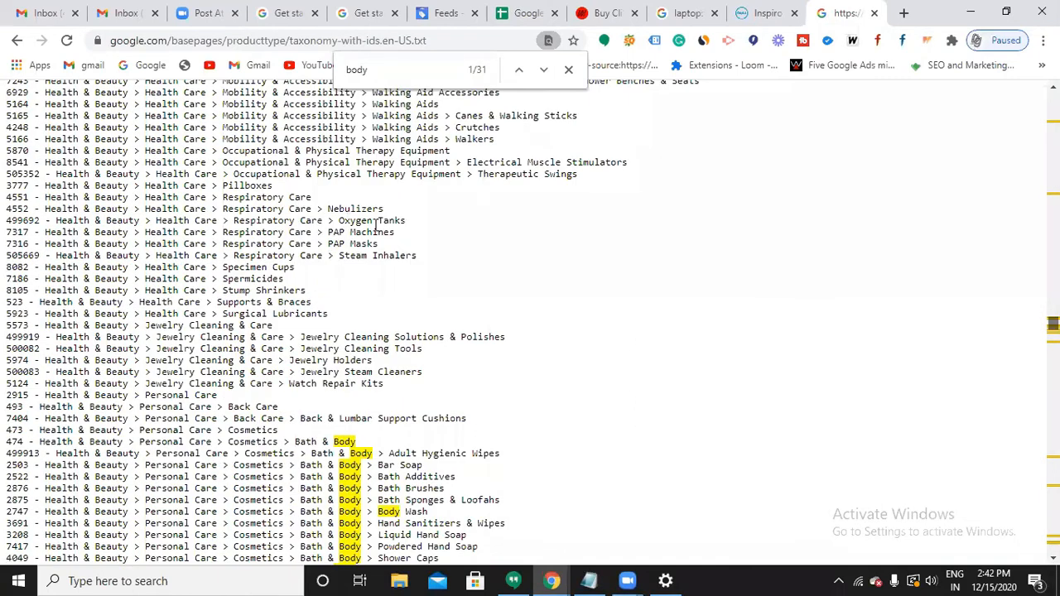
scroll(376, 230, down, 3)
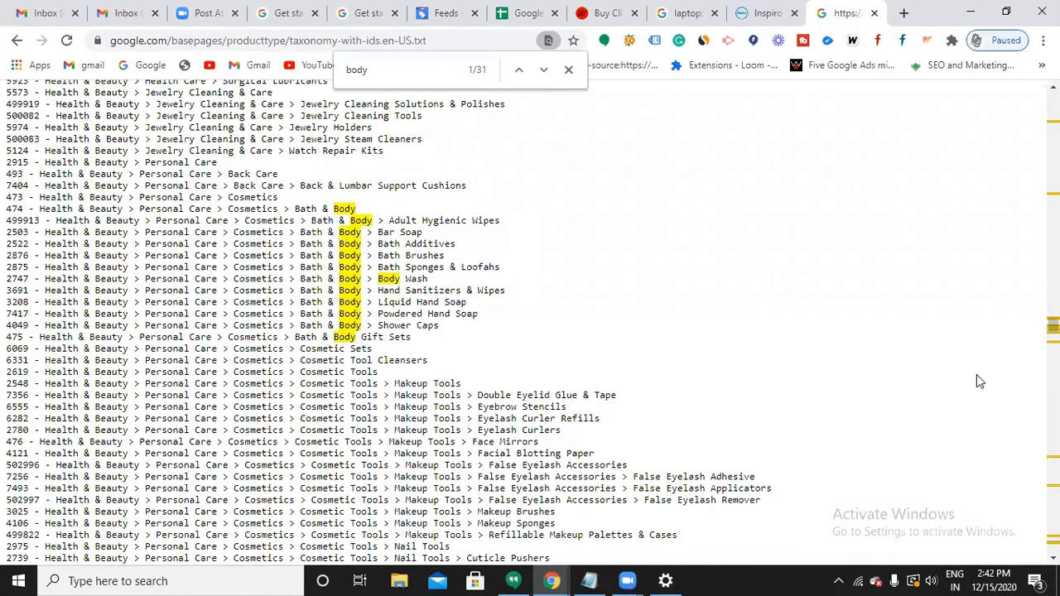
drag(1054, 326, 1054, 411)
scroll(522, 481, down, 10)
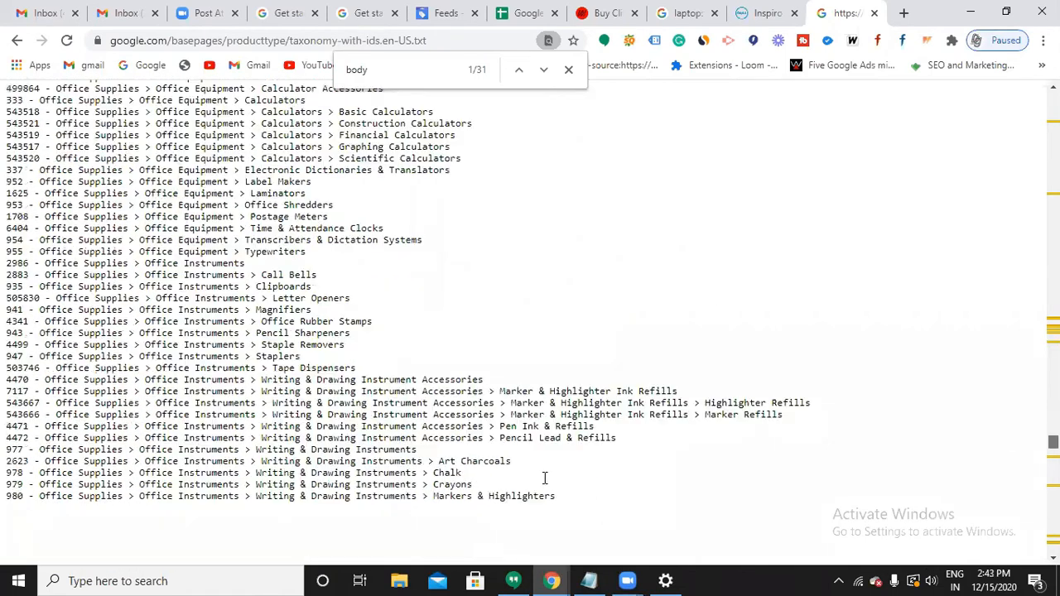
scroll(273, 295, down, 15)
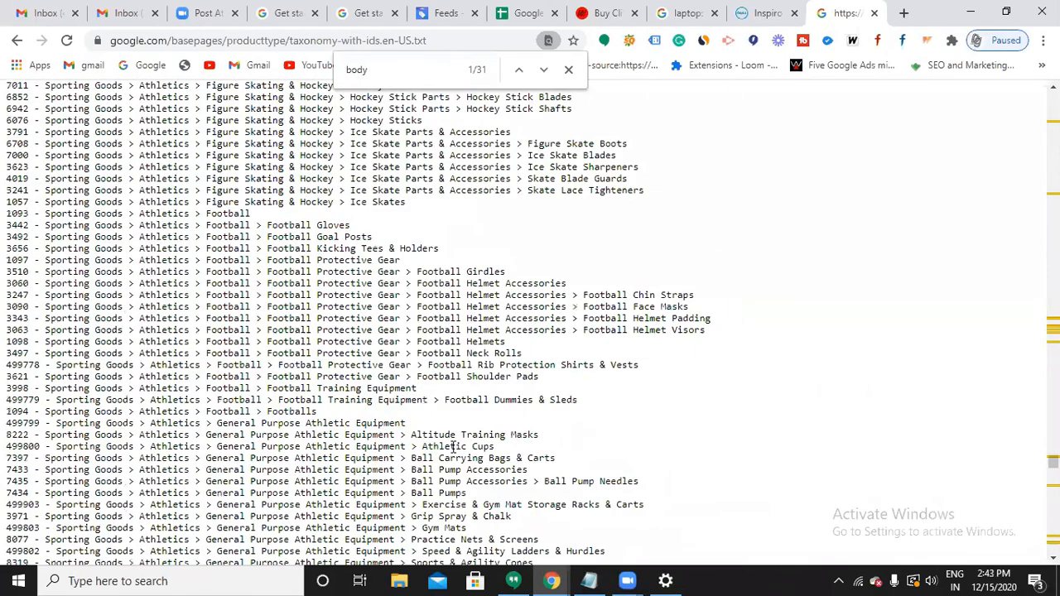
scroll(453, 448, down, 5)
scroll(833, 421, down, 20)
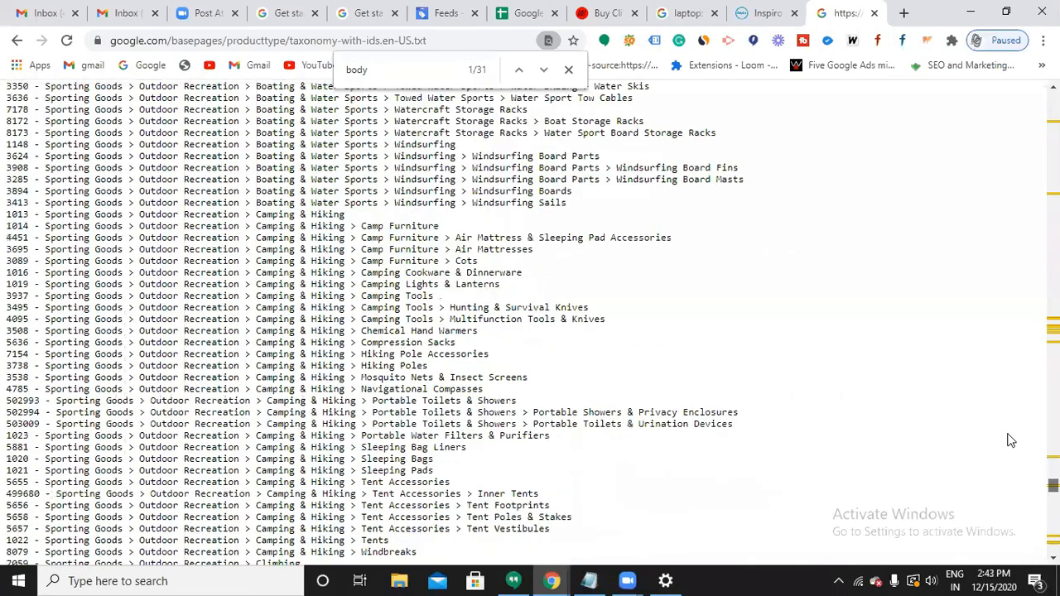
scroll(1018, 464, down, 10)
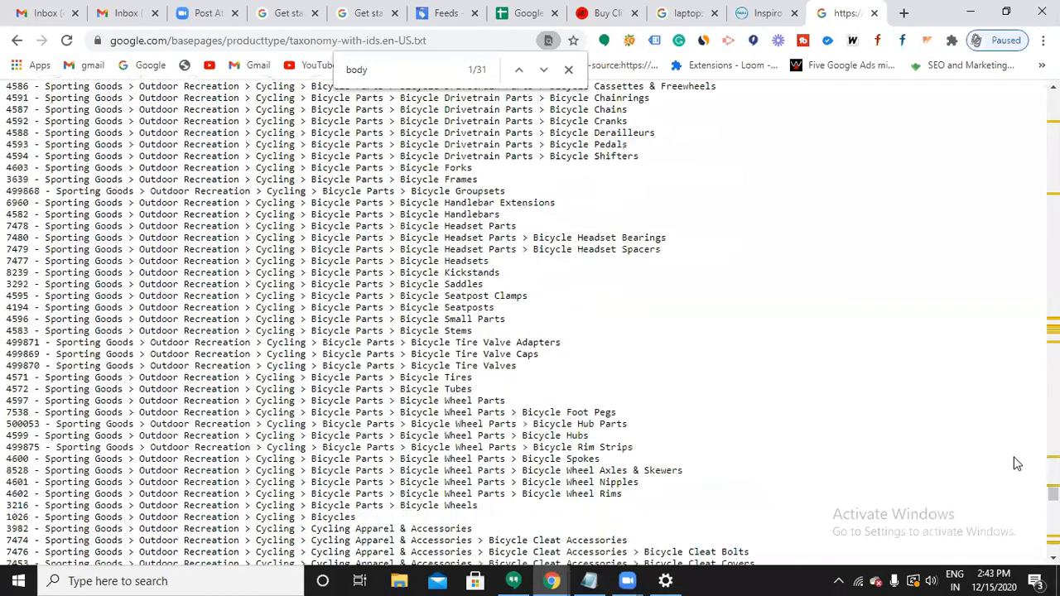
scroll(1017, 464, down, 20)
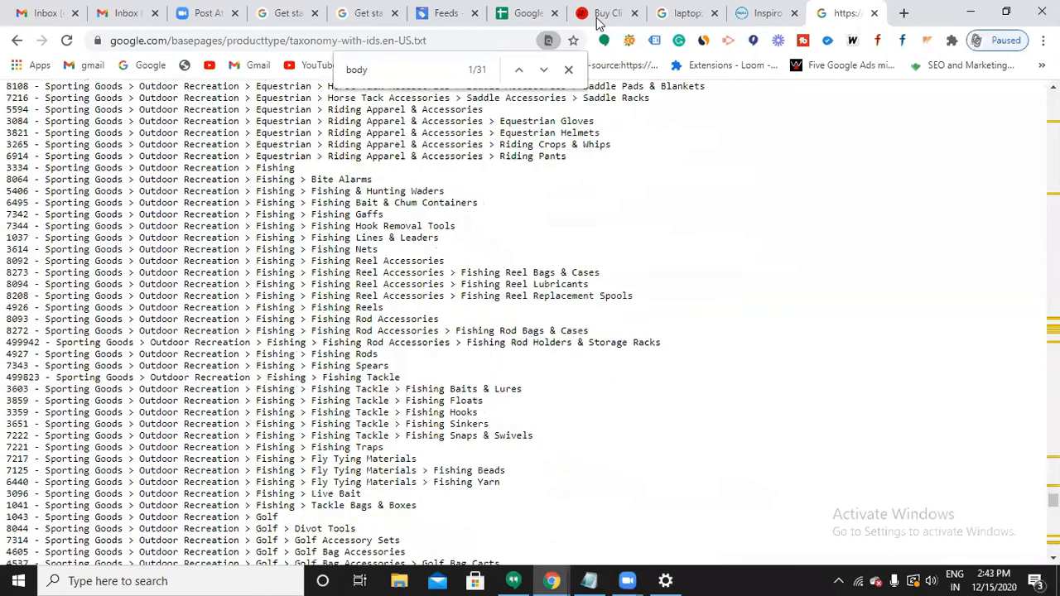
scroll(499, 147, down, 10)
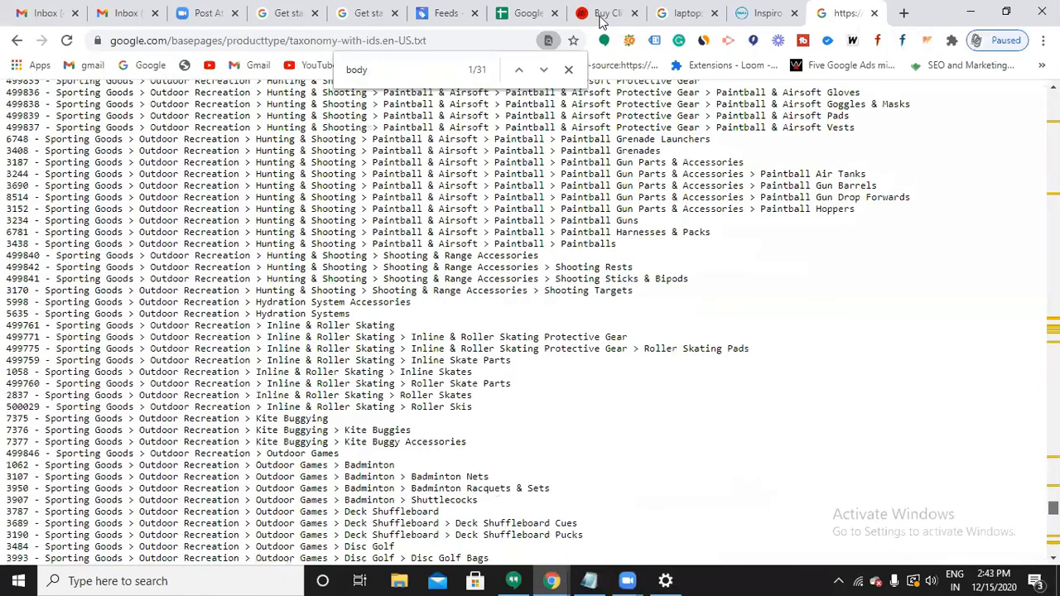
scroll(201, 366, down, 15)
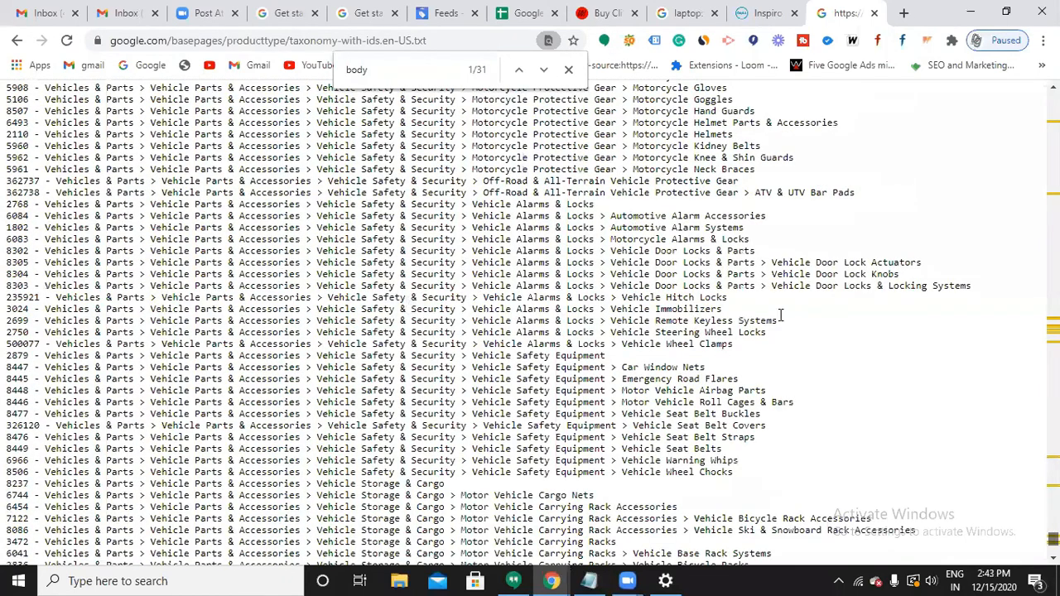
scroll(781, 315, down, 8)
Recheck the lotion's product page, then try a 'body care' search and clear it.
click(606, 13)
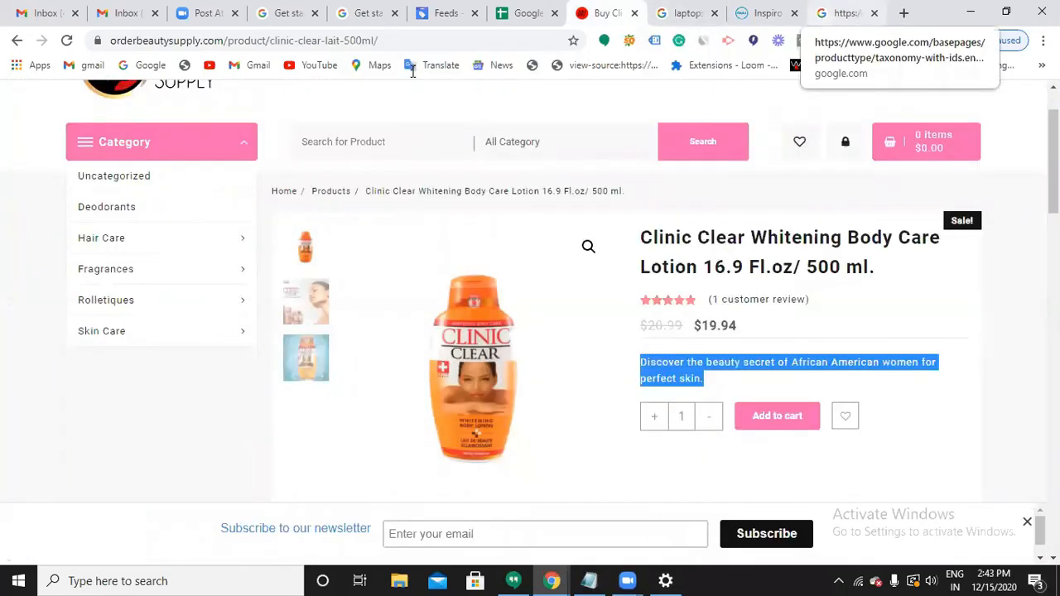
key(ctrl+9)
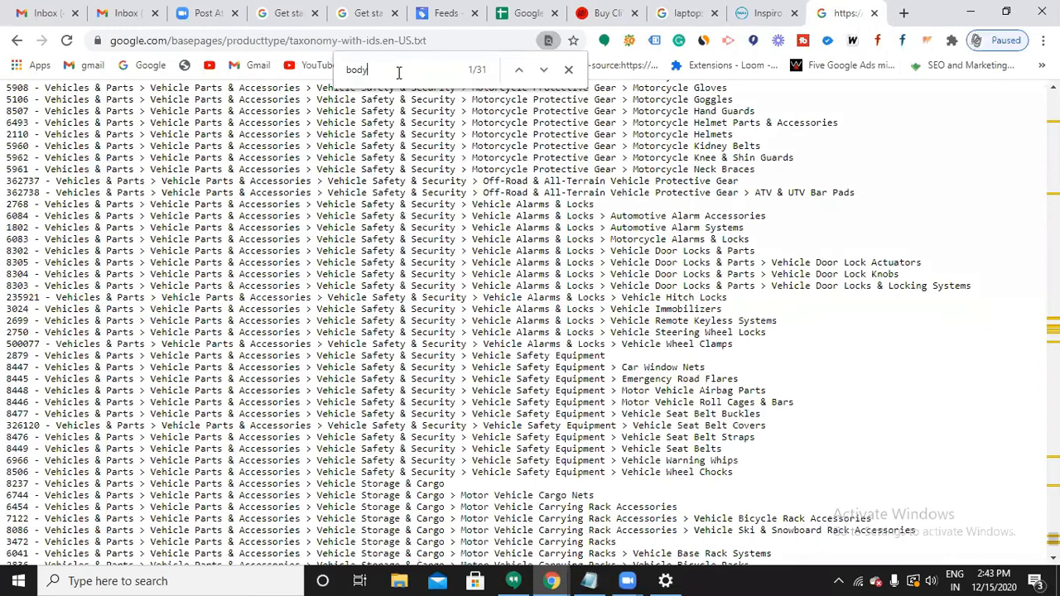
text(care)
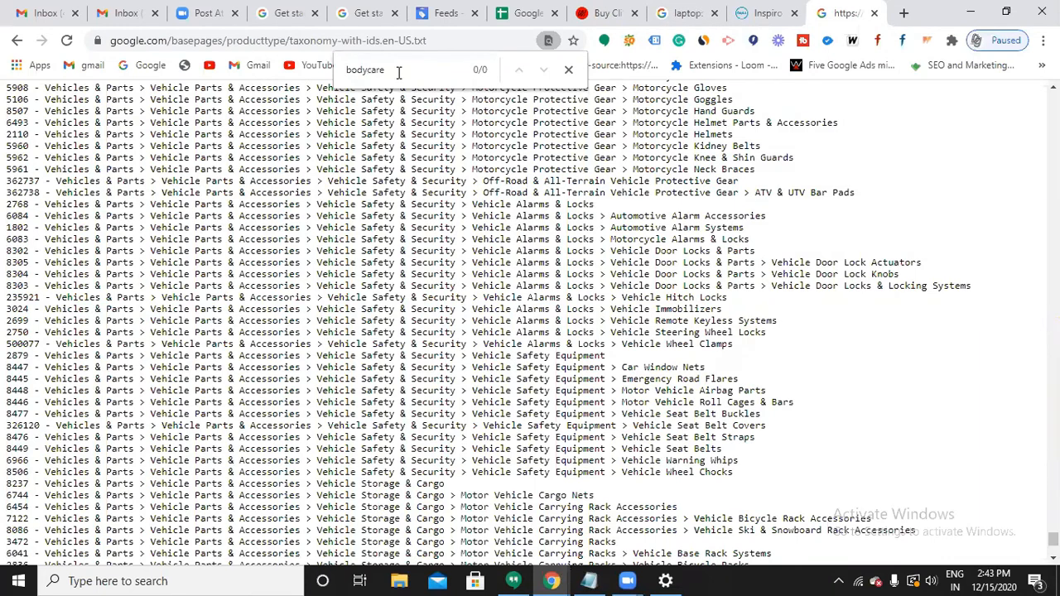
key(BackSpace)
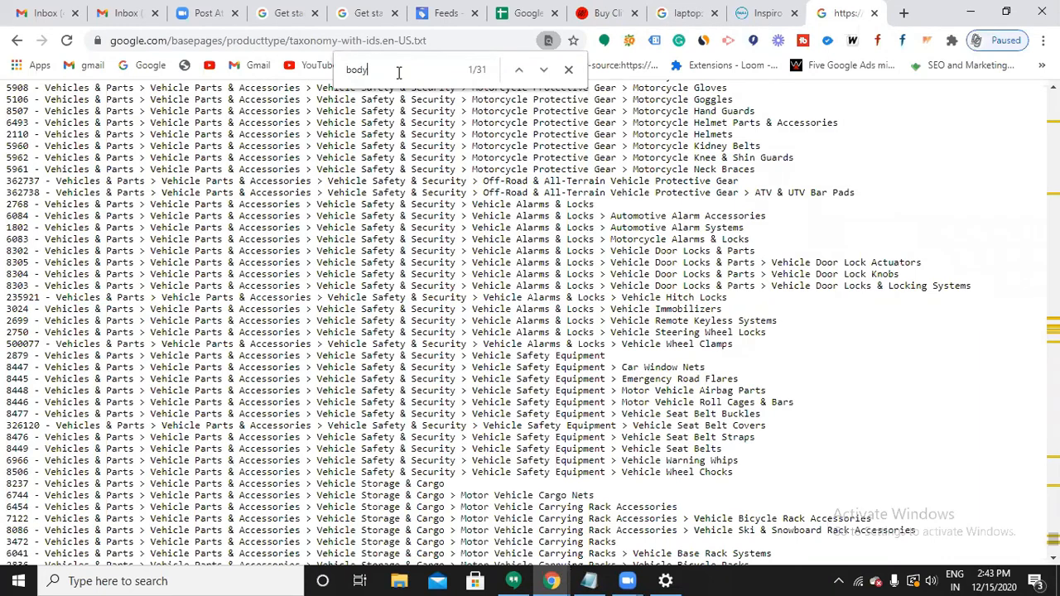
text(care)
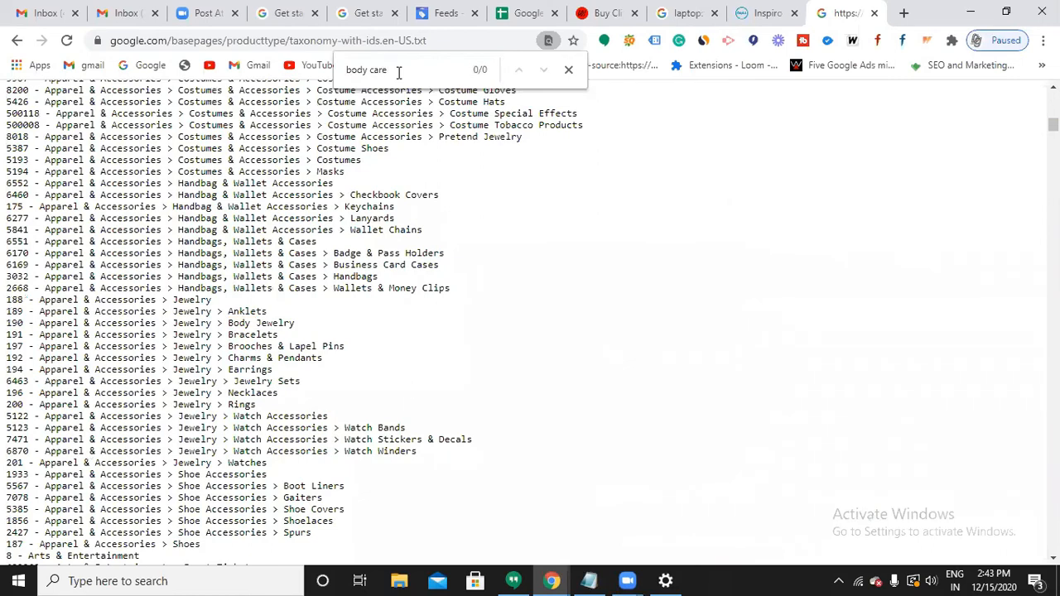
key(BackSpace)
key(BackSpace)
key(BackSpace)
key(BackSpace)
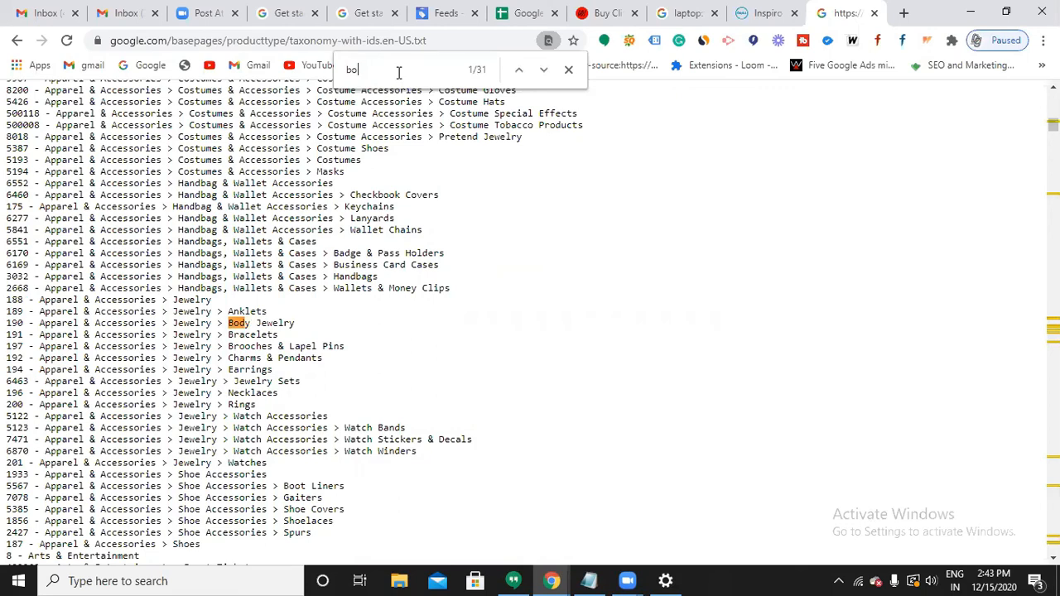
key(BackSpace)
key(BackSpace)
Find and copy the '2592 … Skin Care > Lotion & Moisturizer' taxonomy line.
text(ski)
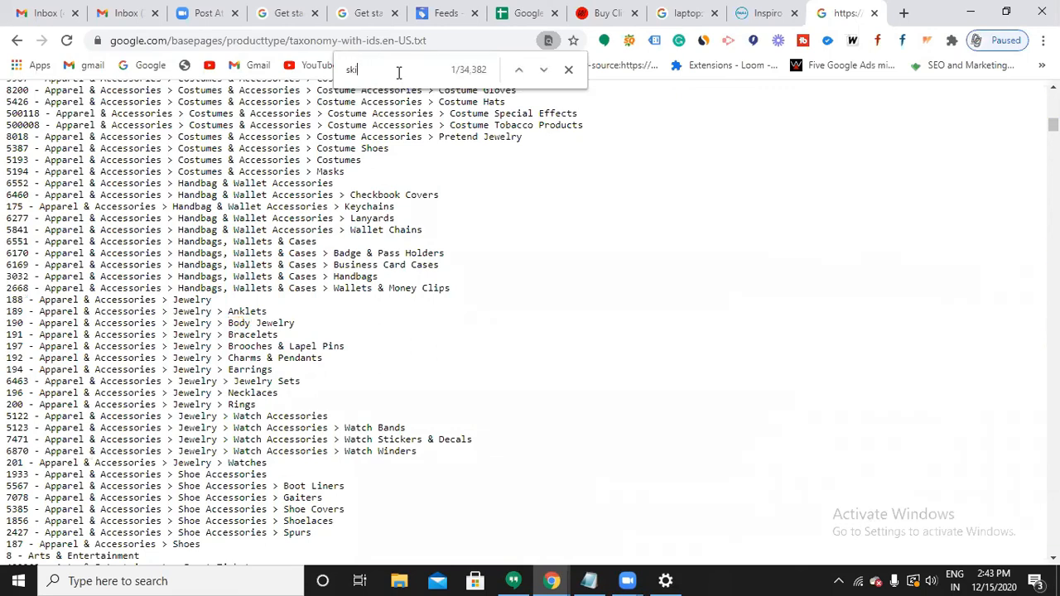
key(BackSpace)
key(BackSpace)
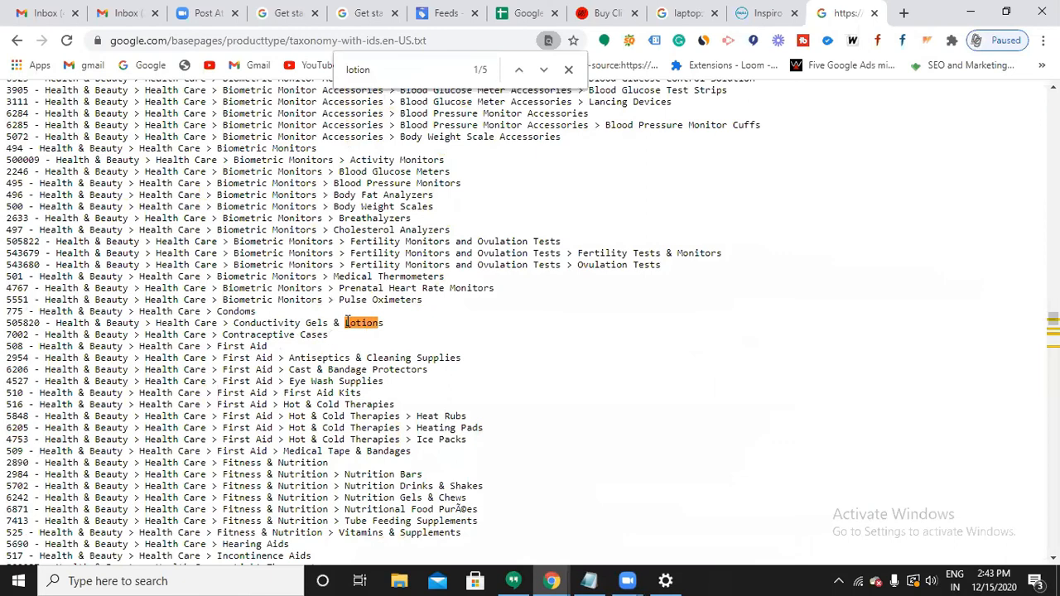
drag(1054, 319, 1053, 326)
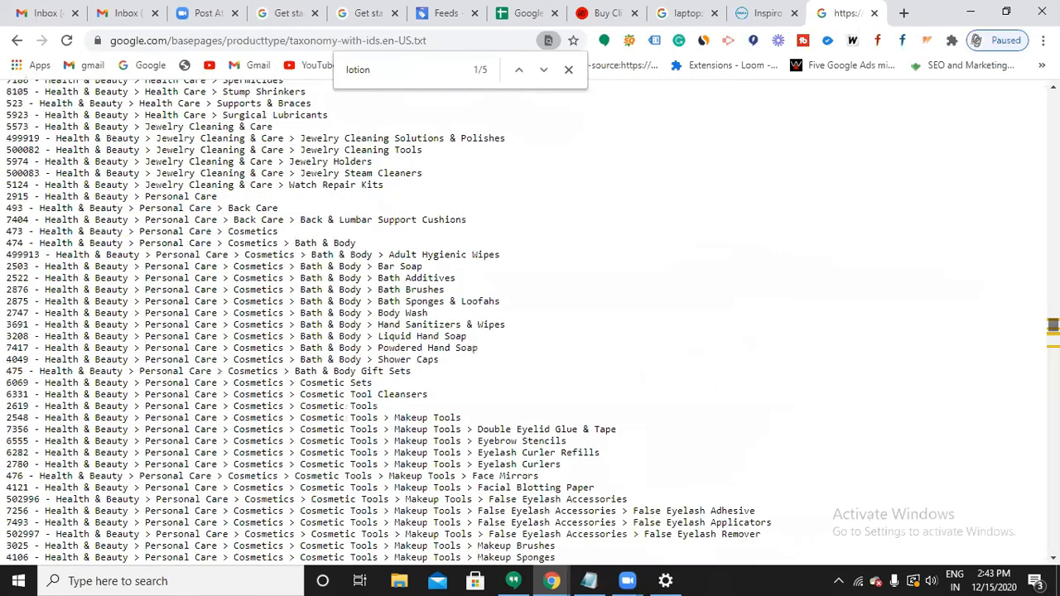
scroll(352, 347, down, 10)
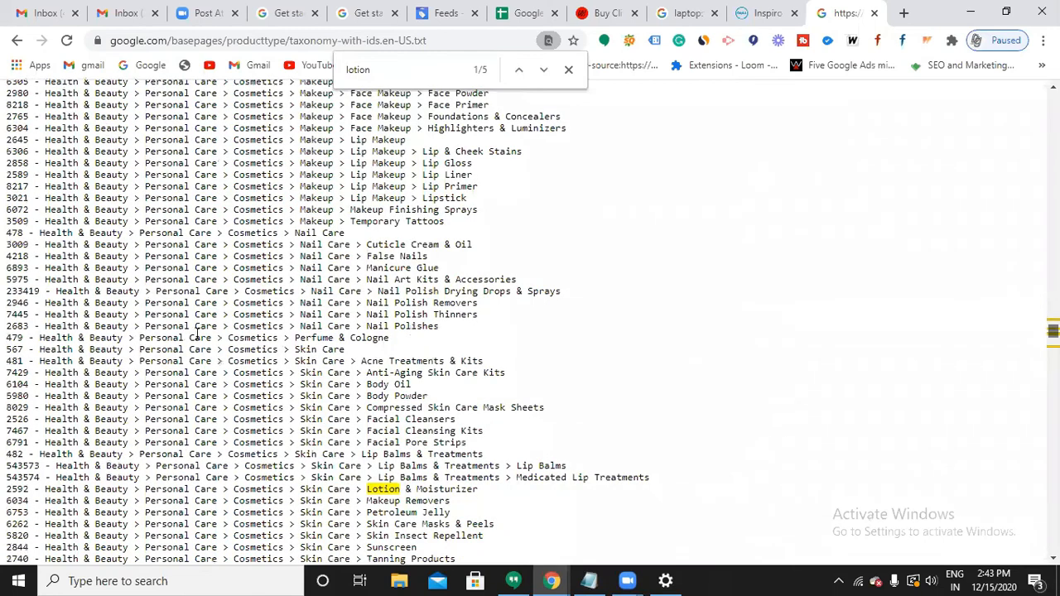
scroll(276, 335, down, 2)
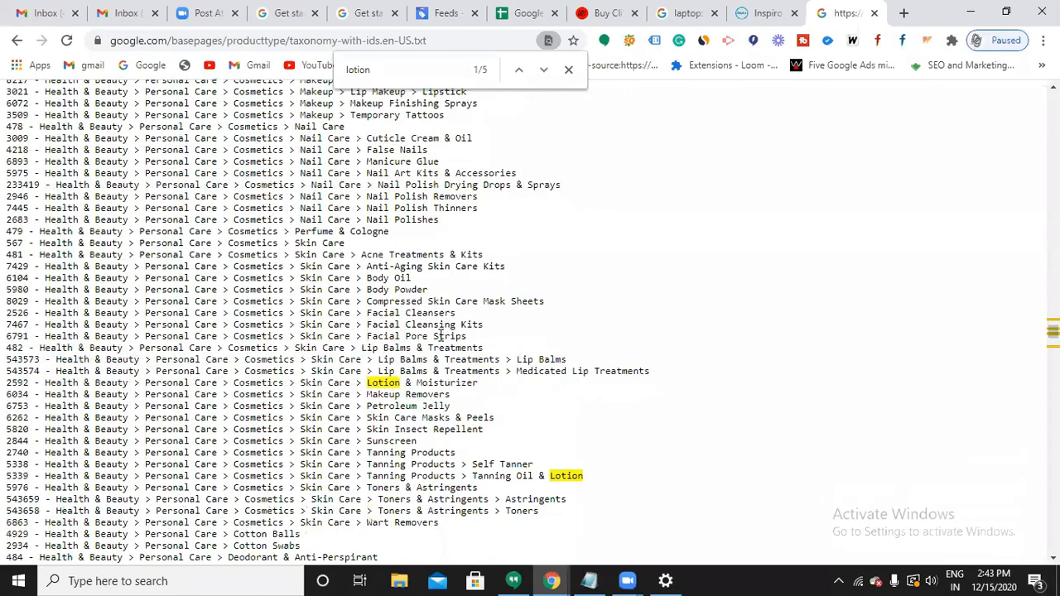
scroll(445, 334, down, 1)
scroll(459, 399, down, 1)
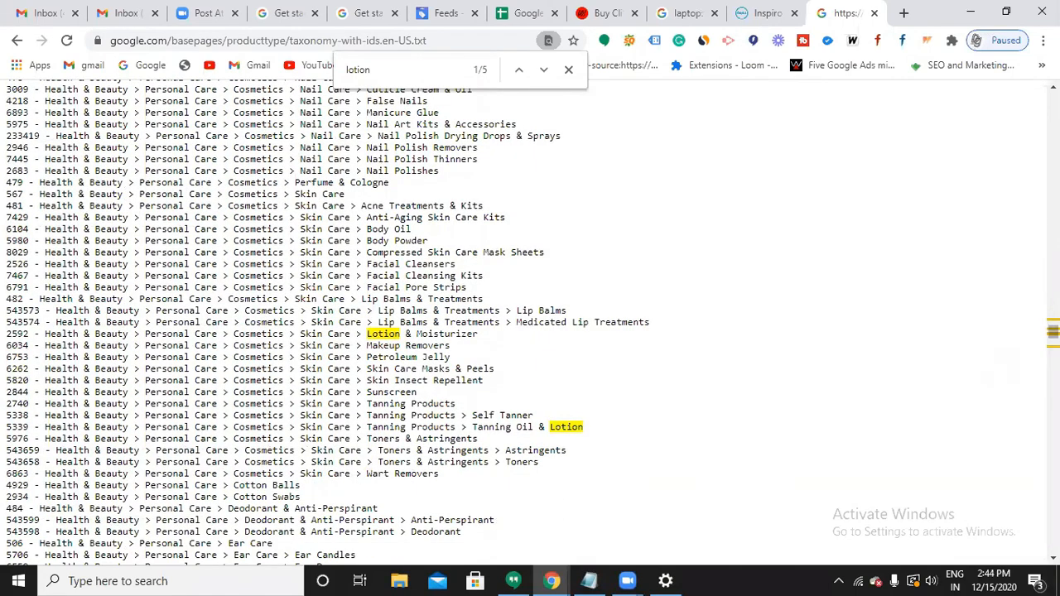
mouse_move(1054, 333)
mouse_down()
mouse_move(1054, 346)
mouse_move(1053, 334)
mouse_up()
scroll(336, 236, up, 3)
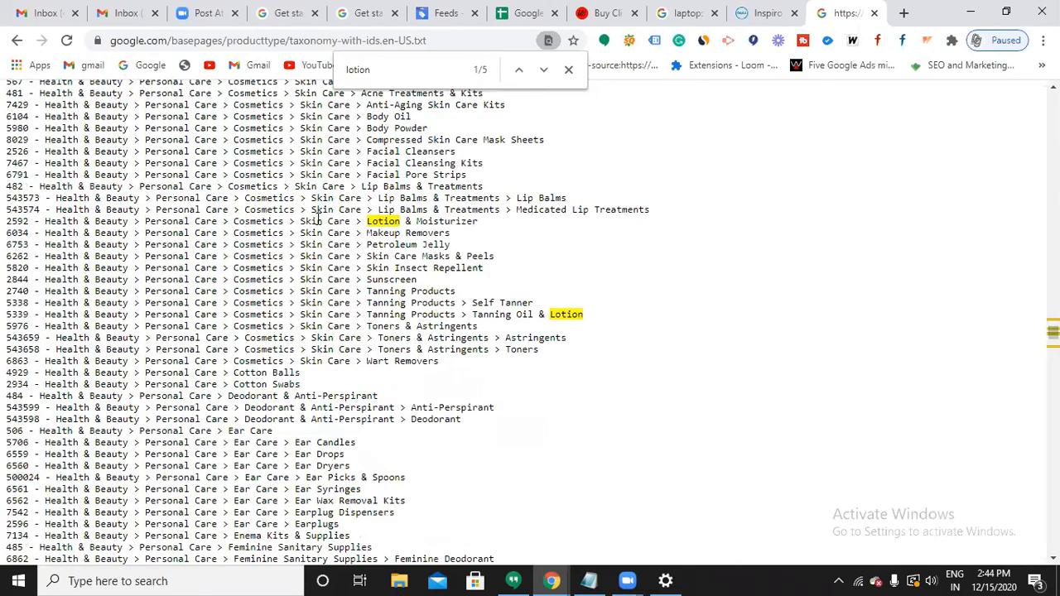
triple_click(314, 216)
key(ctrl+c)
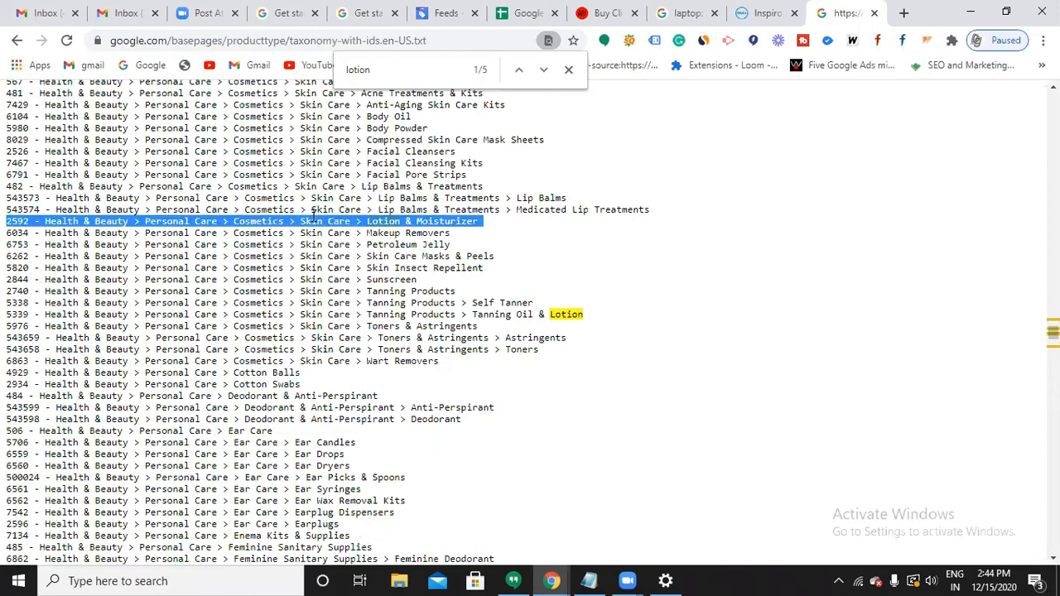
click(527, 14)
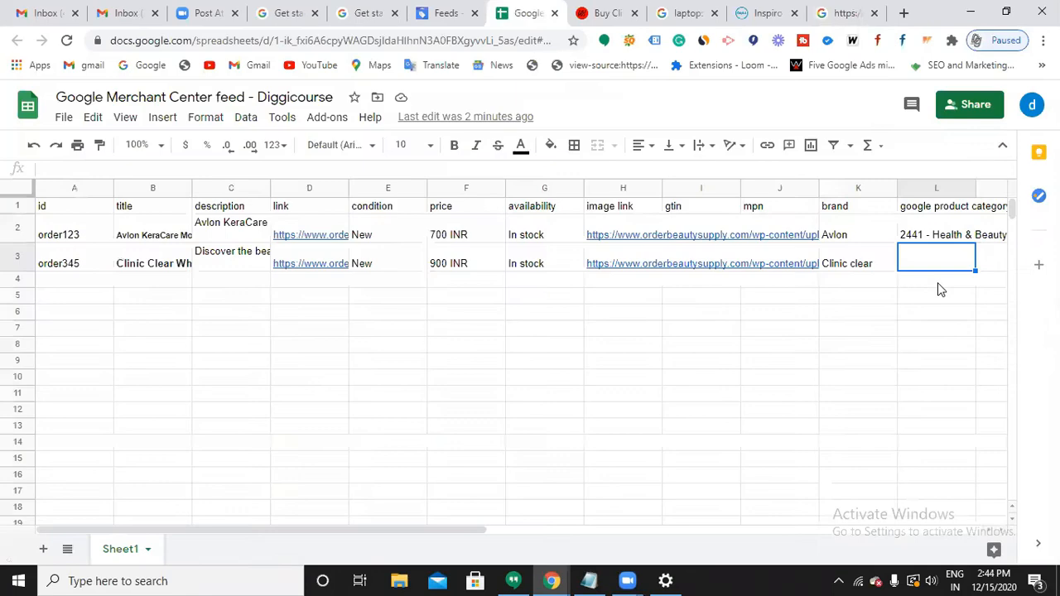
Paste the 2592 Lotion & Moisturizer category into L3 and return to Merchant Center Feeds.
key(ctrl+v)
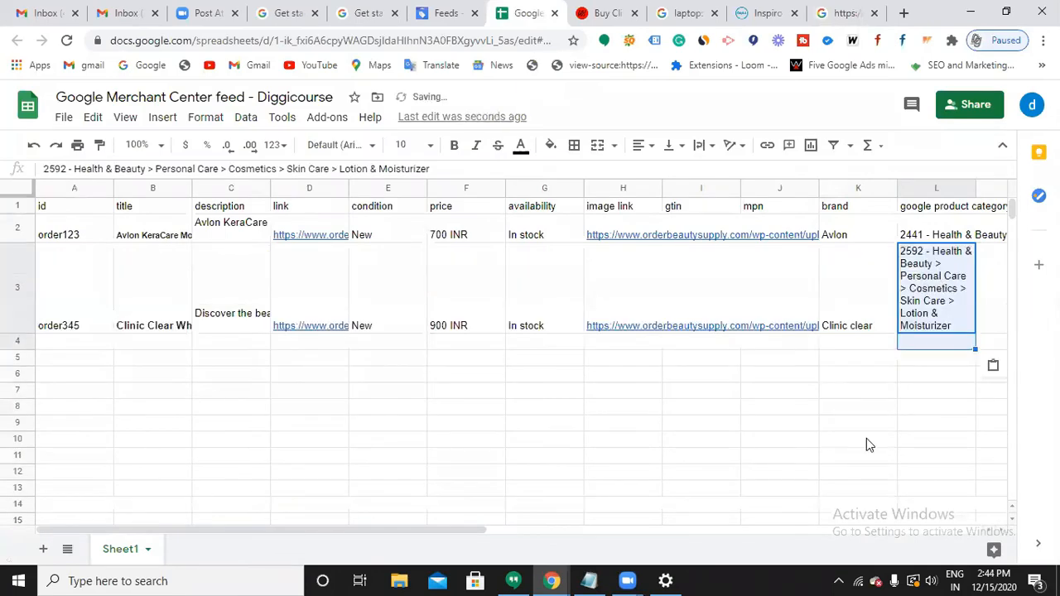
click(867, 440)
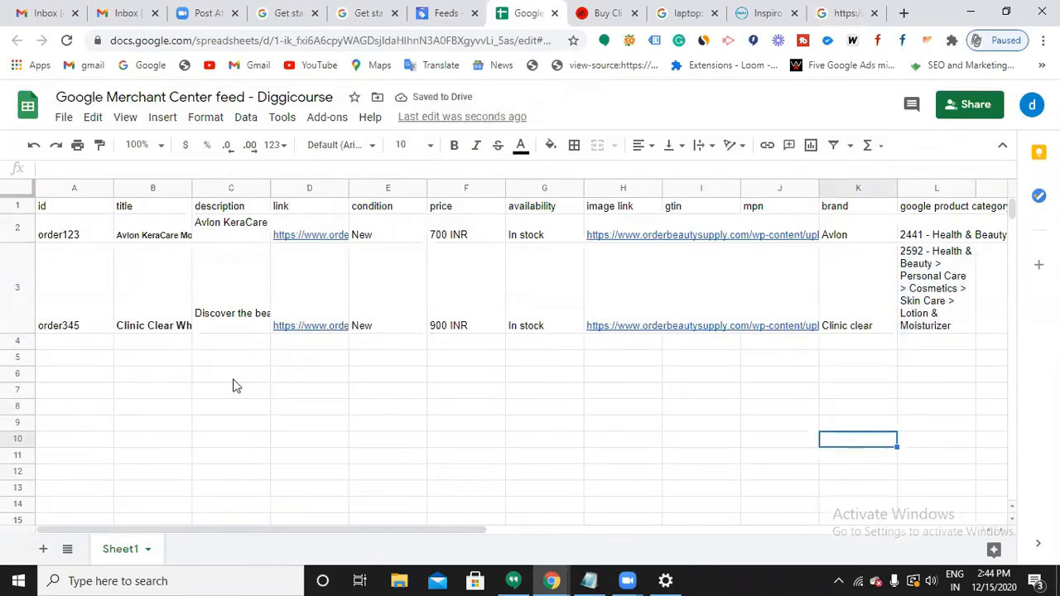
click(29, 106)
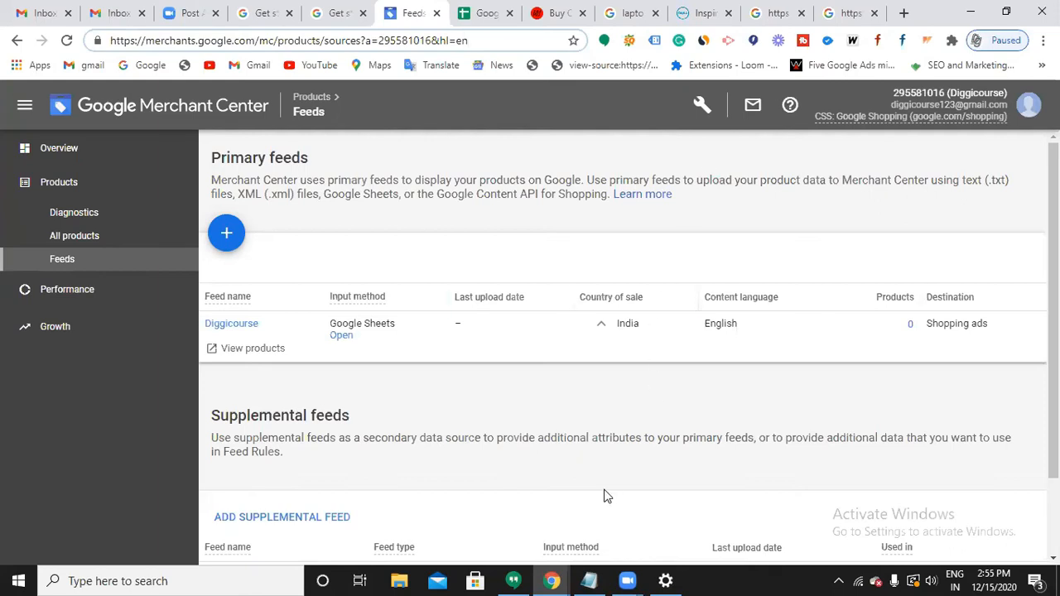
Add 'connecting' on a new line in the Notepad notes.
click(594, 580)
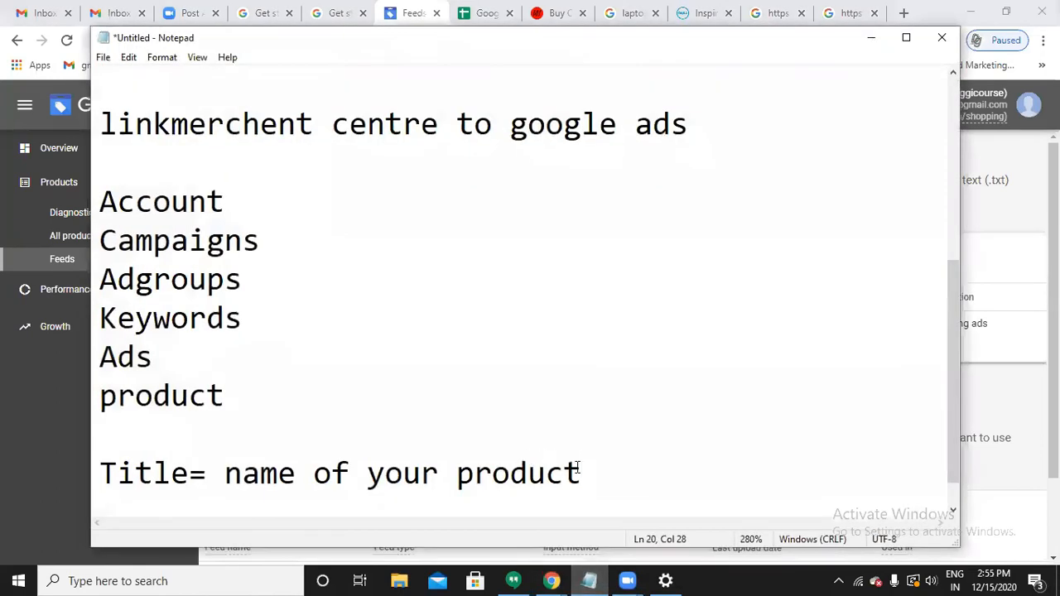
key(Return)
key(Return)
text(conn)
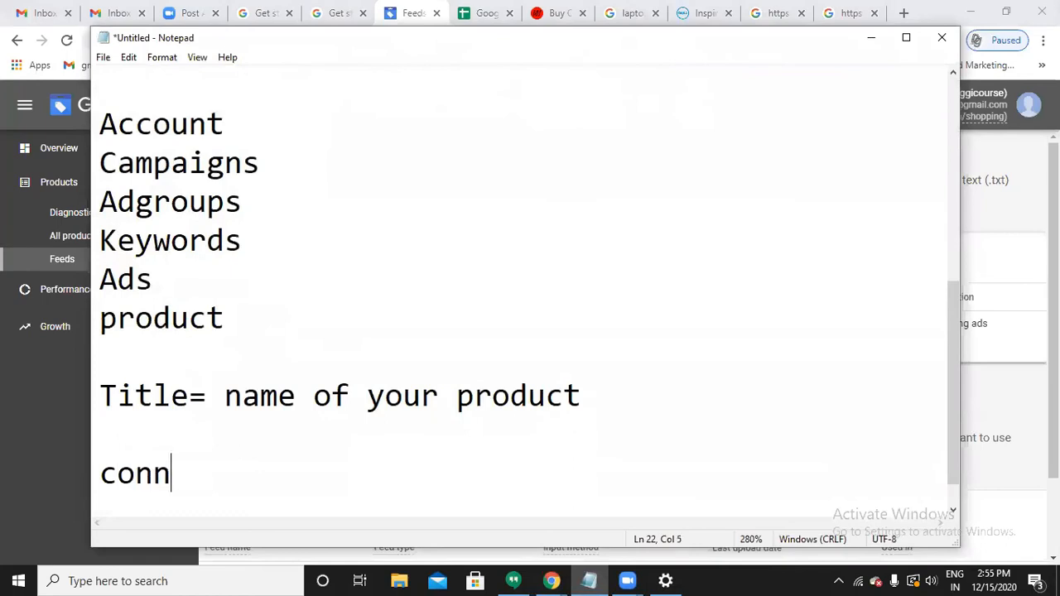
text(ecting)
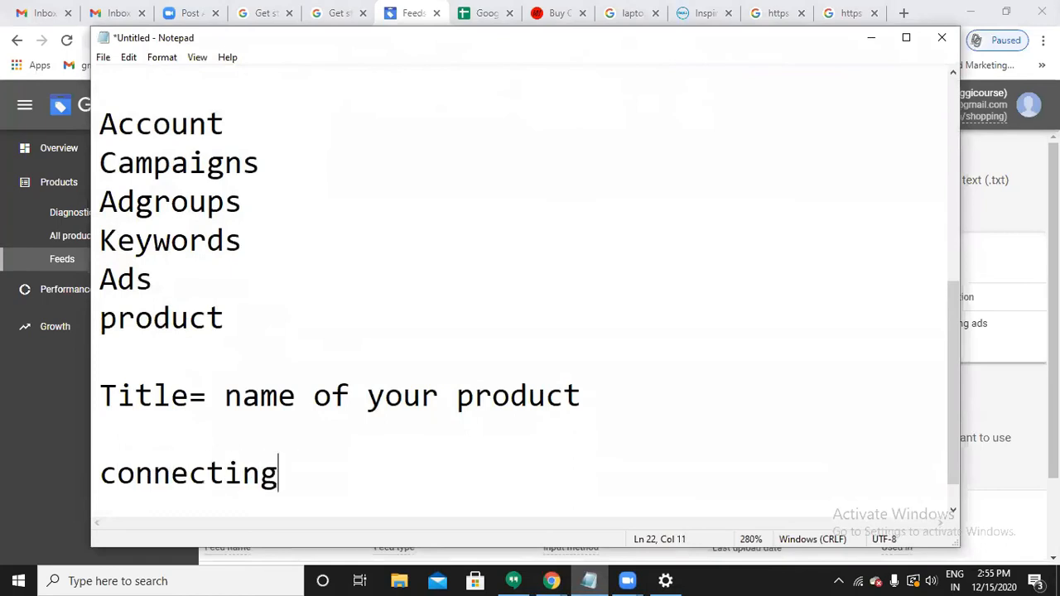
Open Merchant Center's Linked accounts settings, showing no Google Ads links, then a blank tab.
click(876, 46)
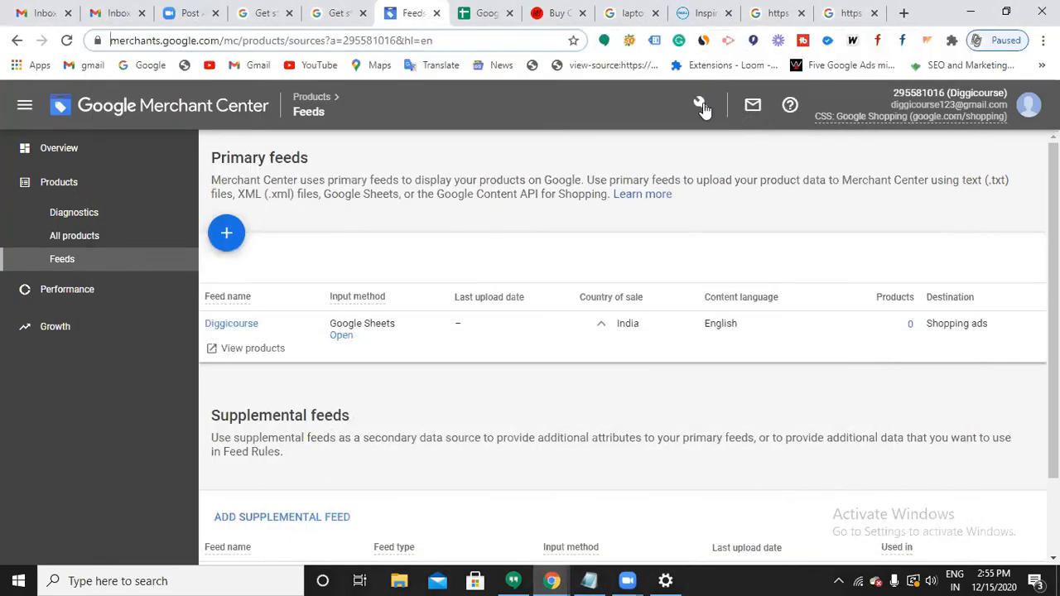
click(702, 105)
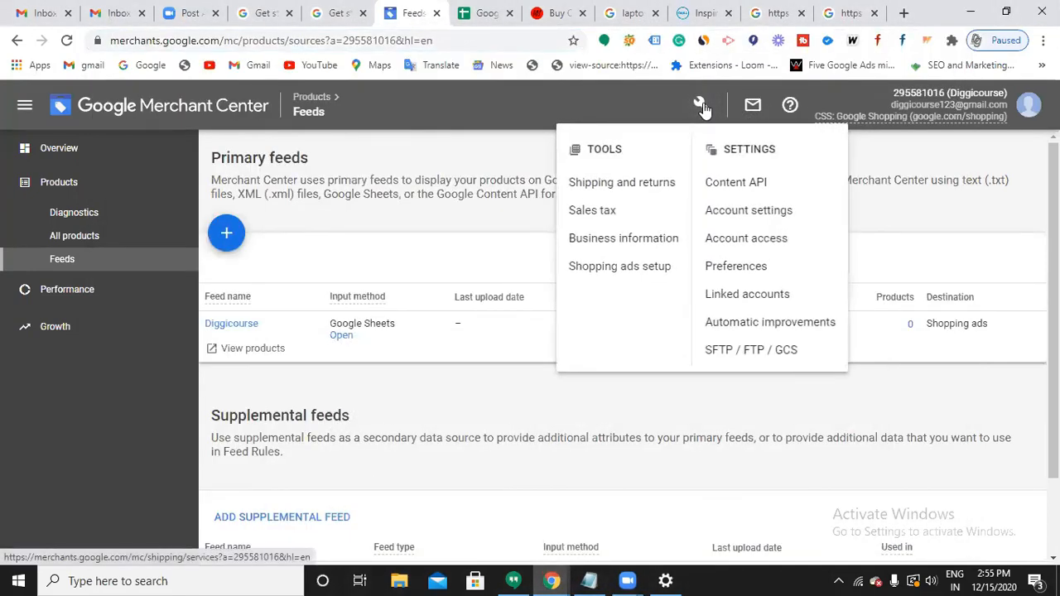
click(750, 294)
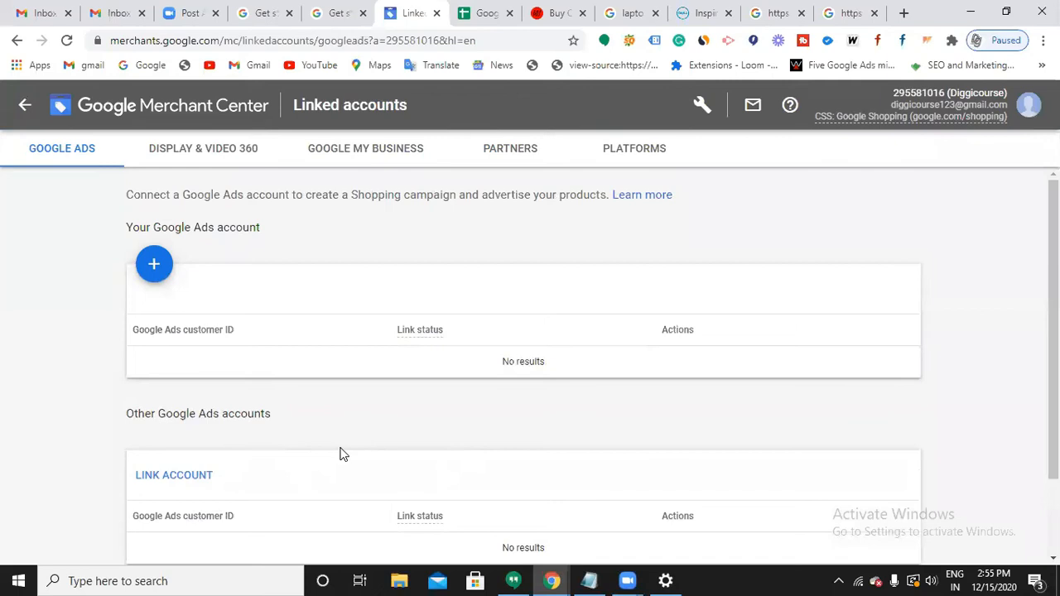
scroll(343, 454, down, 2)
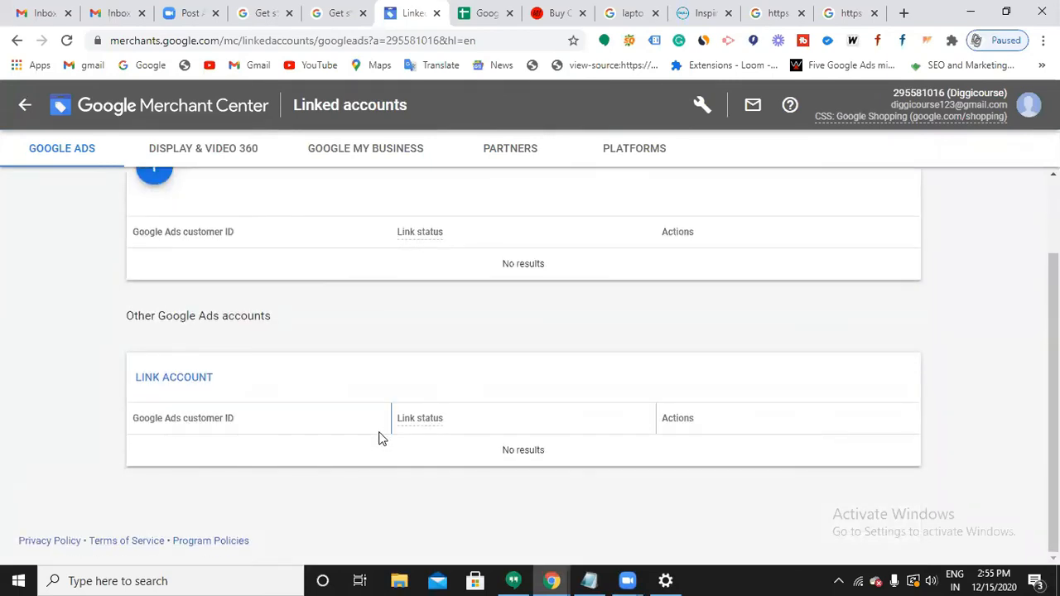
click(904, 12)
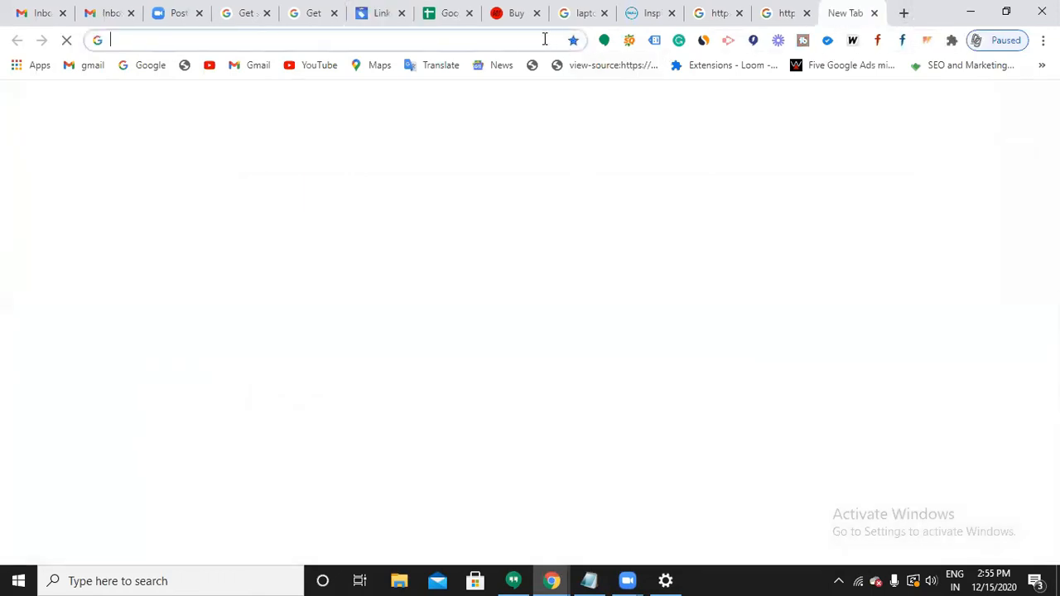
Search Google for 'google ads', open the Google Ads site, and return to Merchant Center's linked accounts.
click(545, 40)
text(google ads)
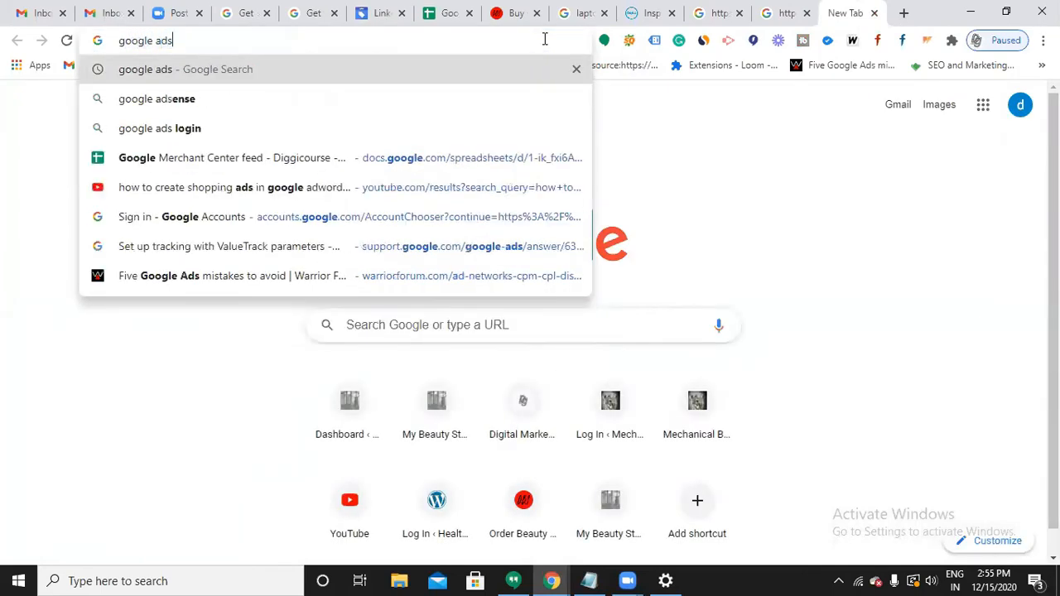
key(Return)
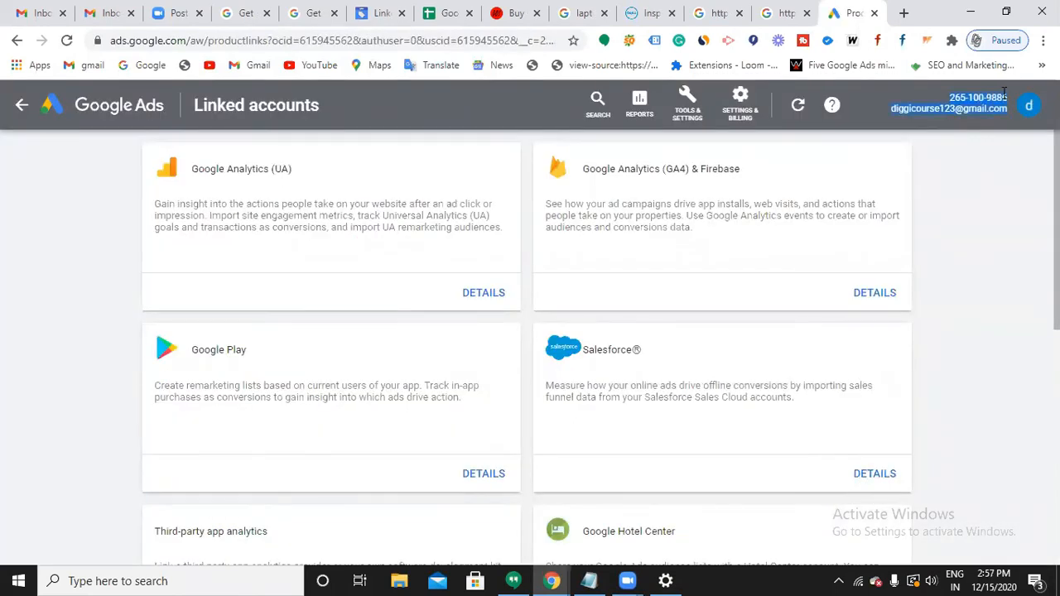
click(1002, 94)
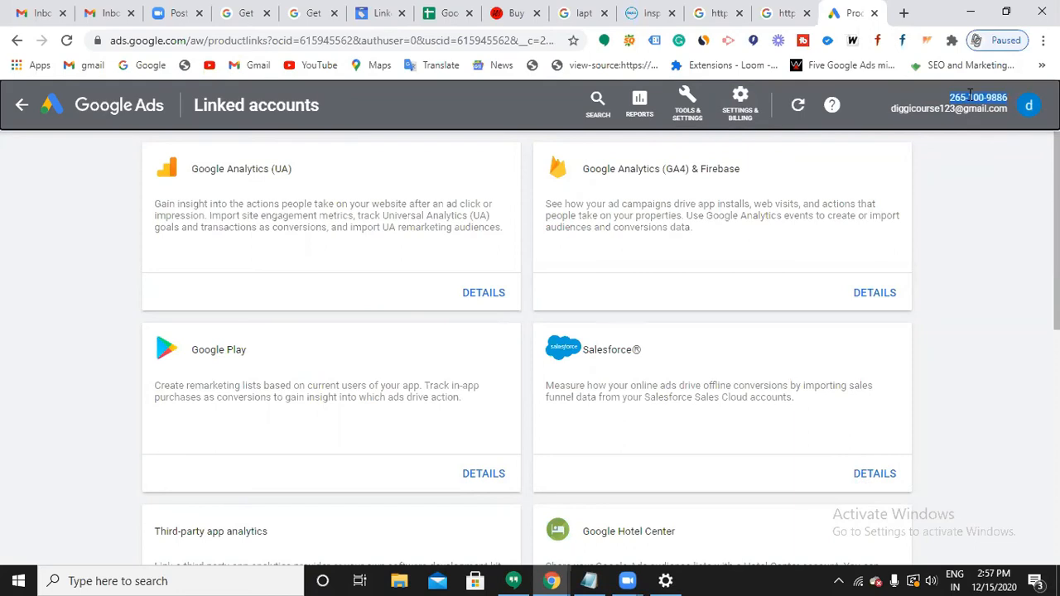
click(388, 15)
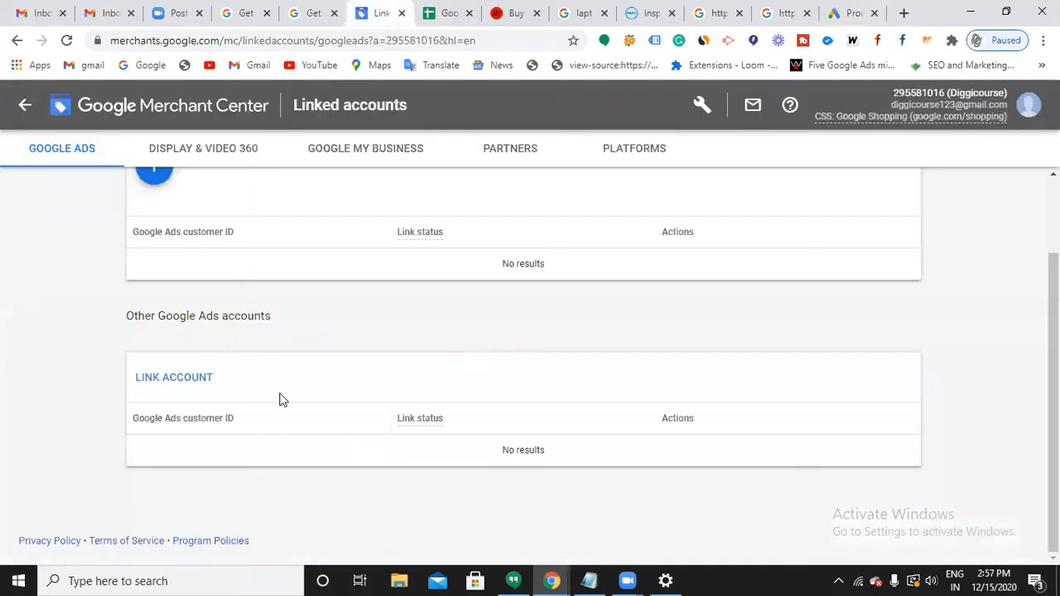
Send a Merchant Center link request to the pasted Google Ads customer ID.
click(182, 377)
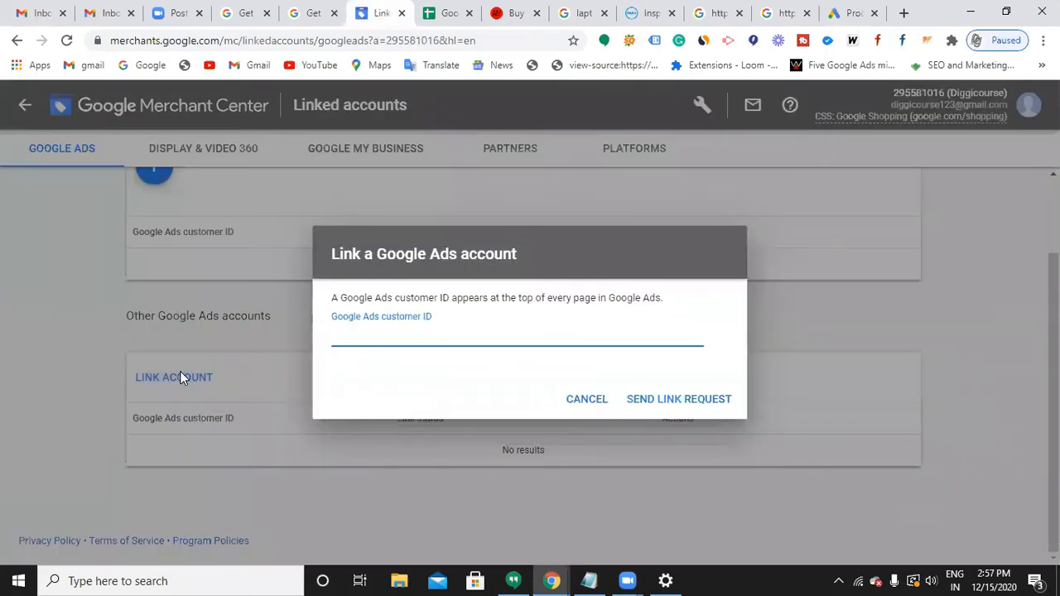
key(ctrl+v)
click(656, 401)
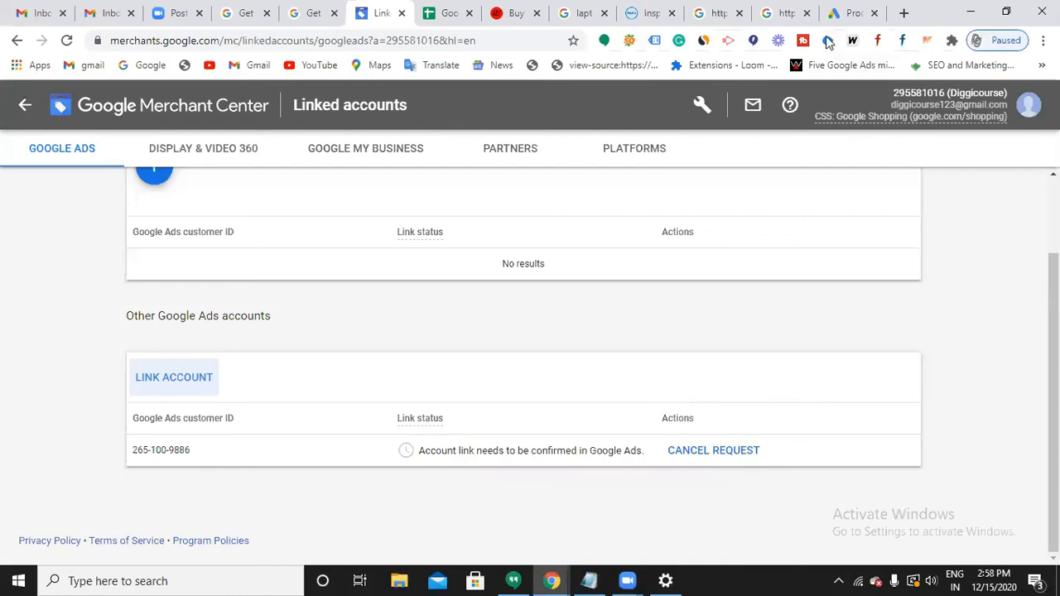
click(849, 14)
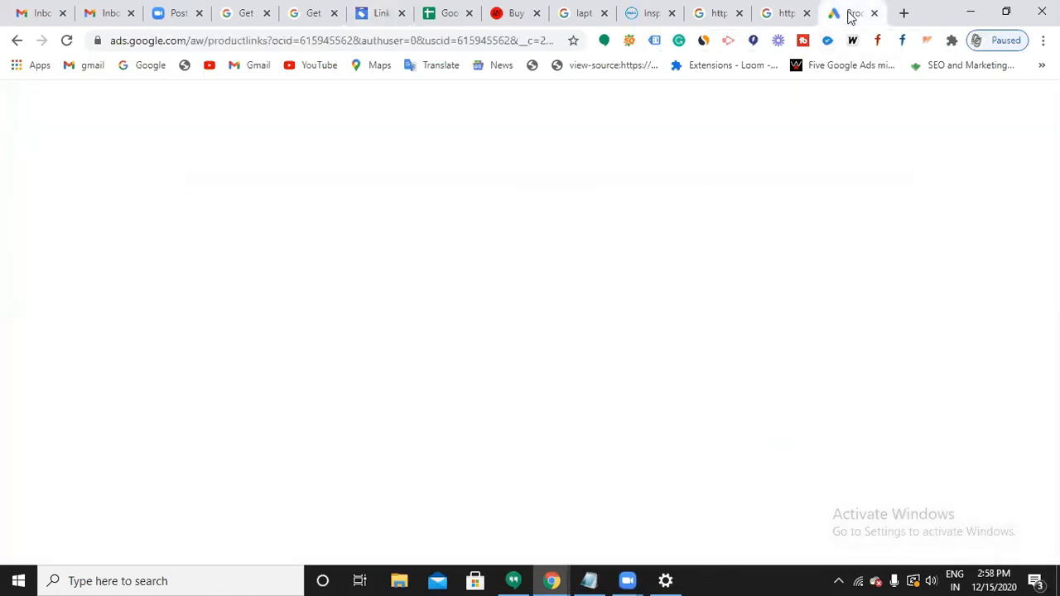
Open the Merchant Center linking details in Google Ads and reload to show the pending request.
scroll(433, 388, down, 3)
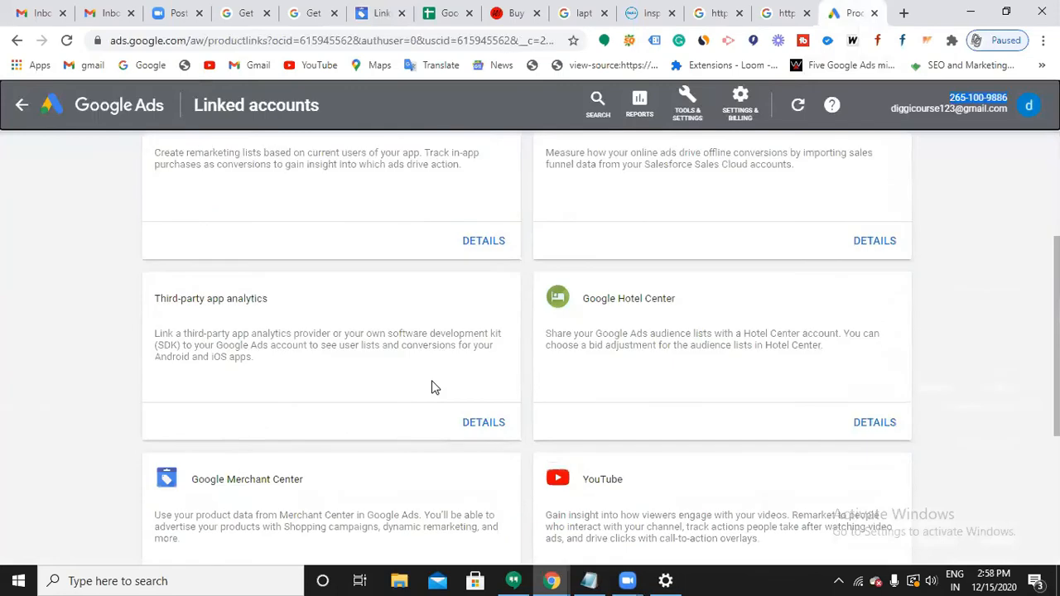
scroll(432, 388, down, 2)
click(479, 447)
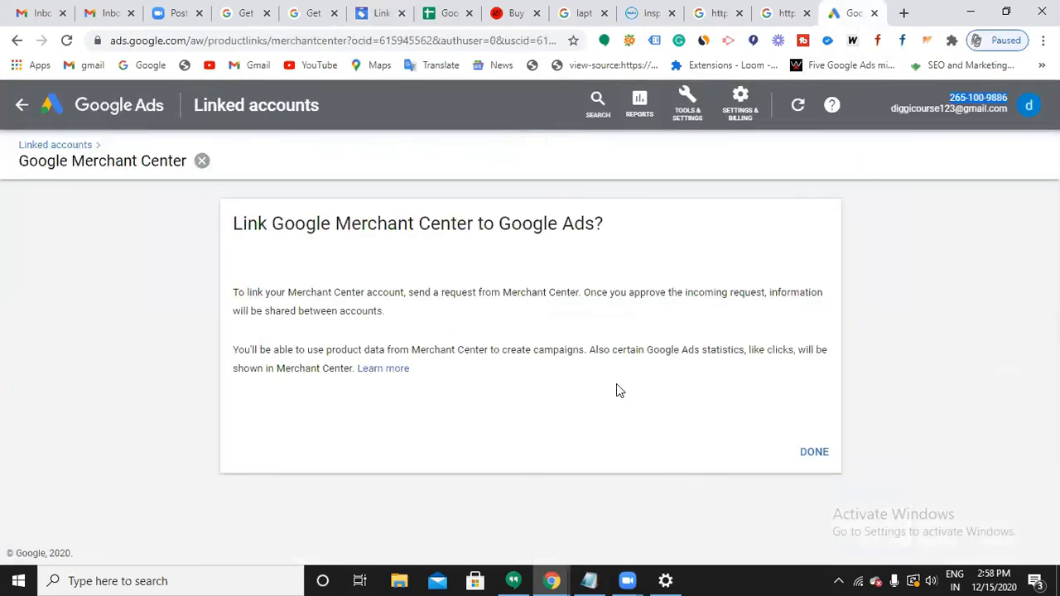
click(813, 451)
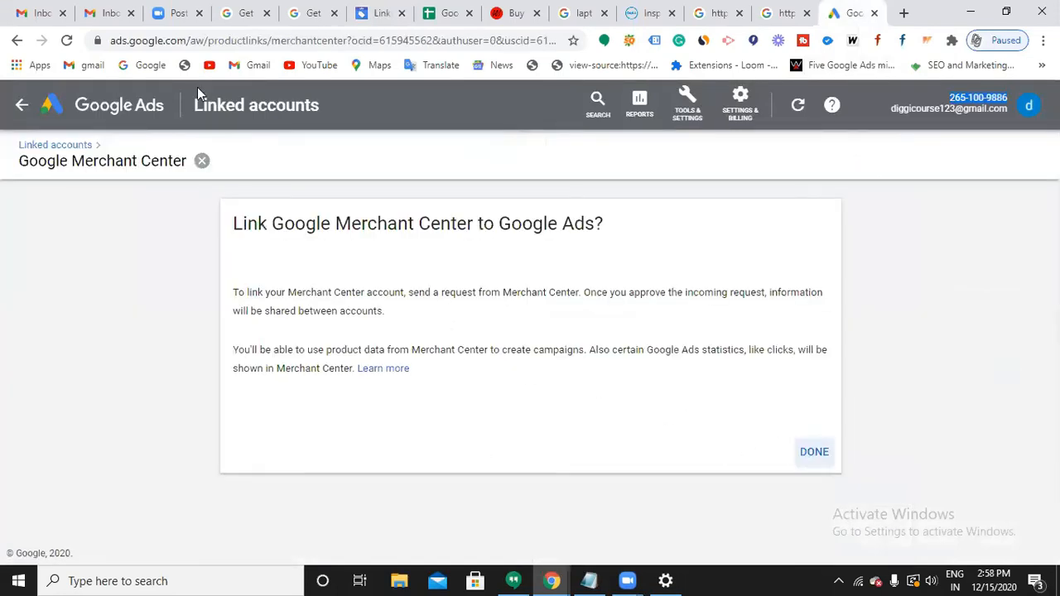
click(66, 42)
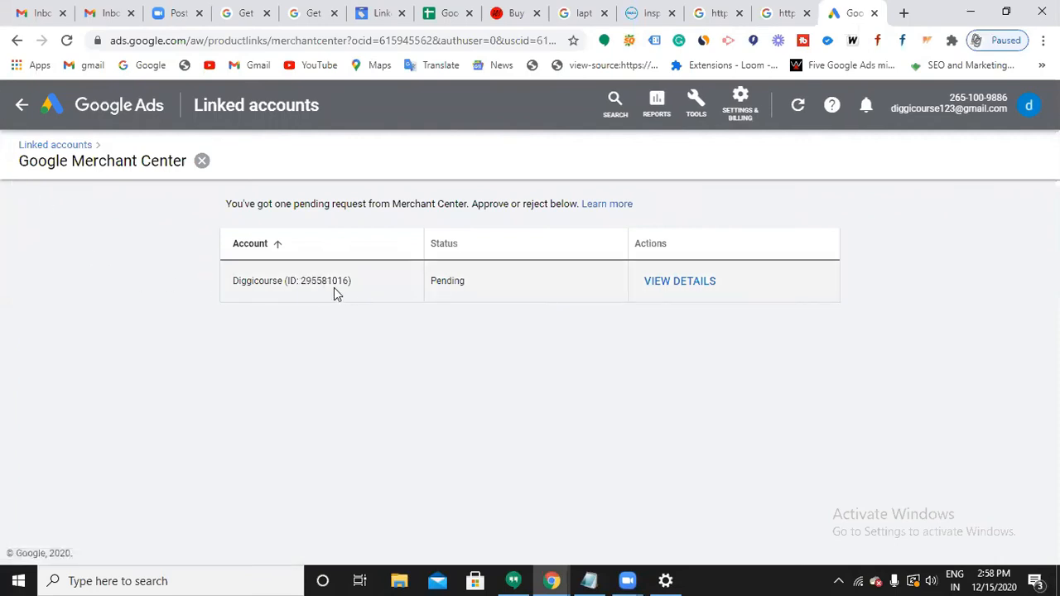
Approve the pending Merchant Center link request in Google Ads.
click(362, 17)
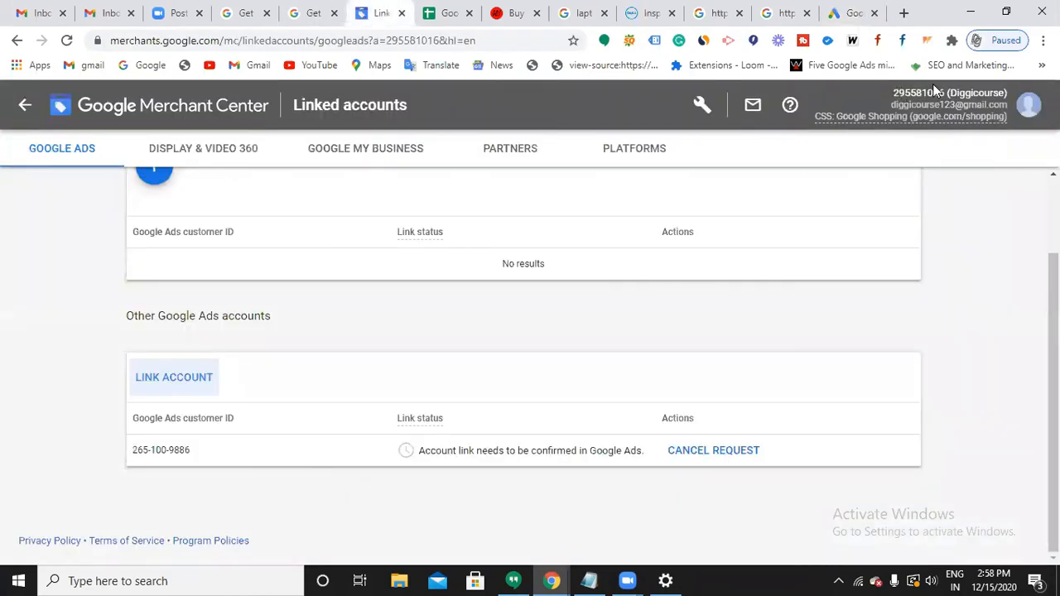
click(846, 21)
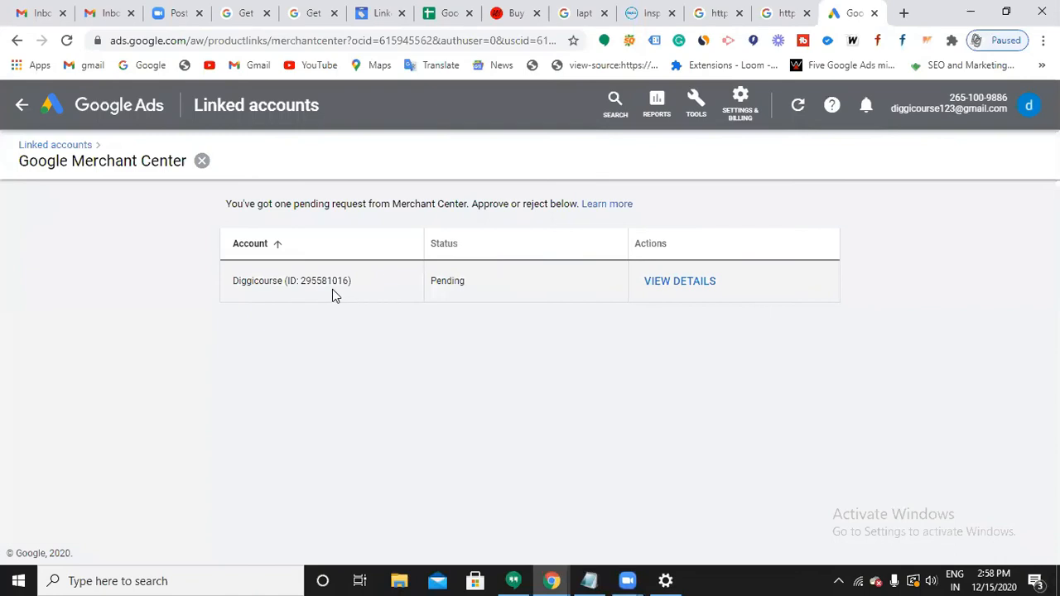
click(688, 291)
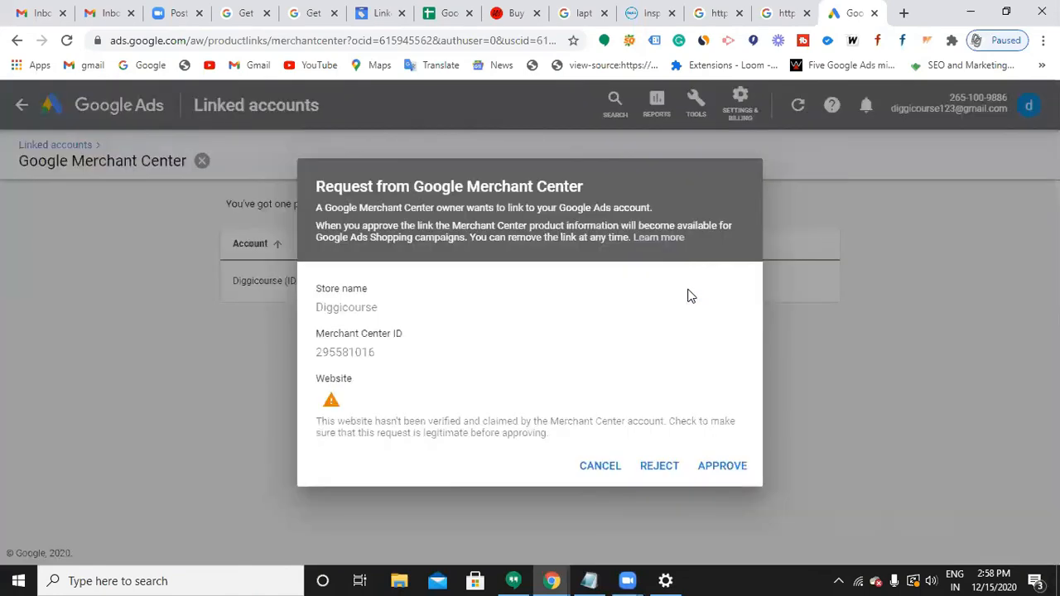
click(739, 472)
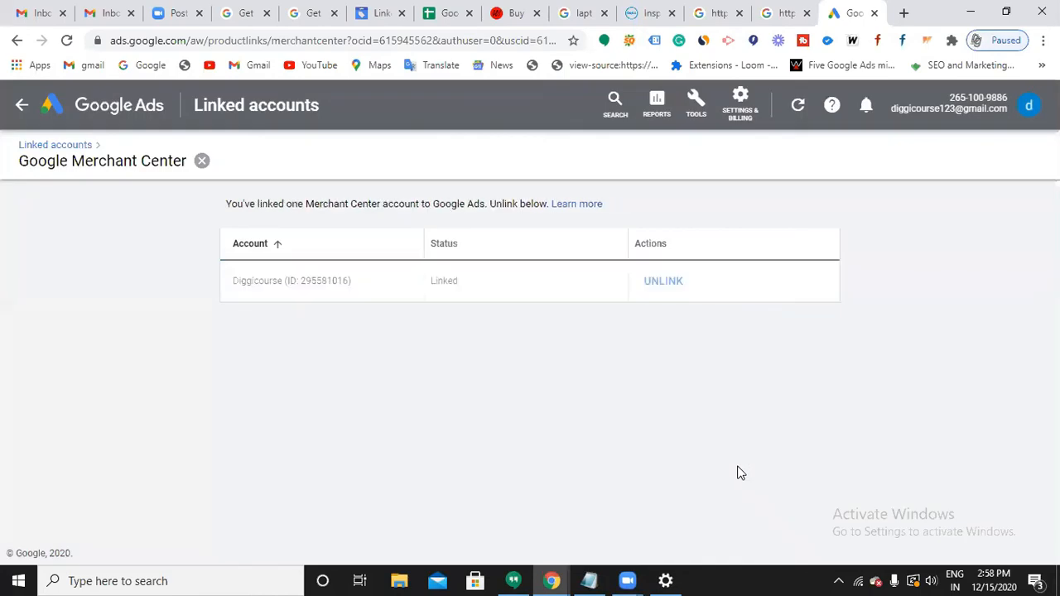
Confirm the link status reads Linked, then go to the Google Ads campaigns overview.
click(377, 13)
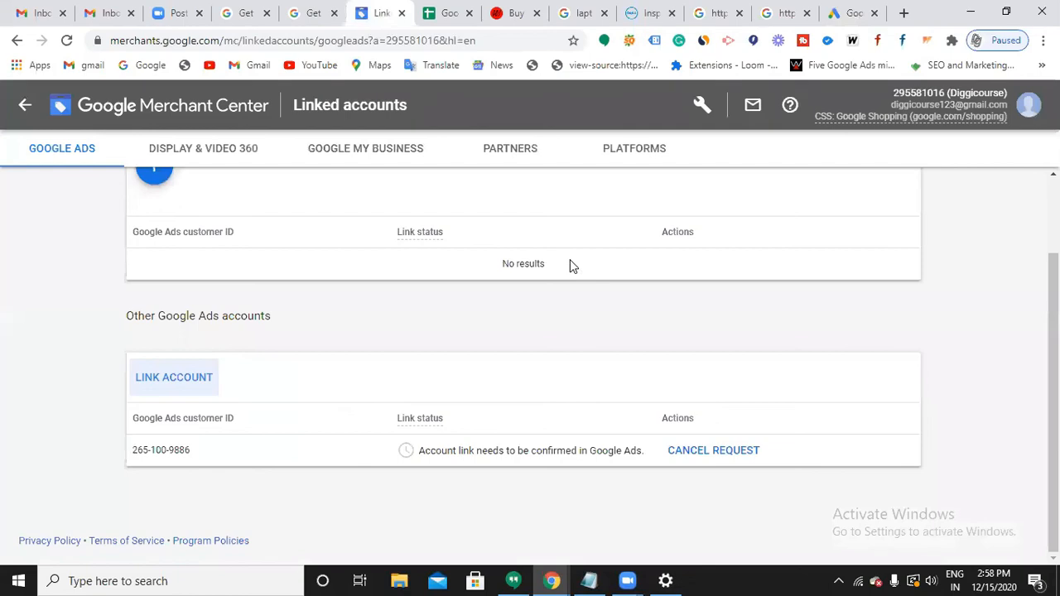
scroll(591, 372, up, 2)
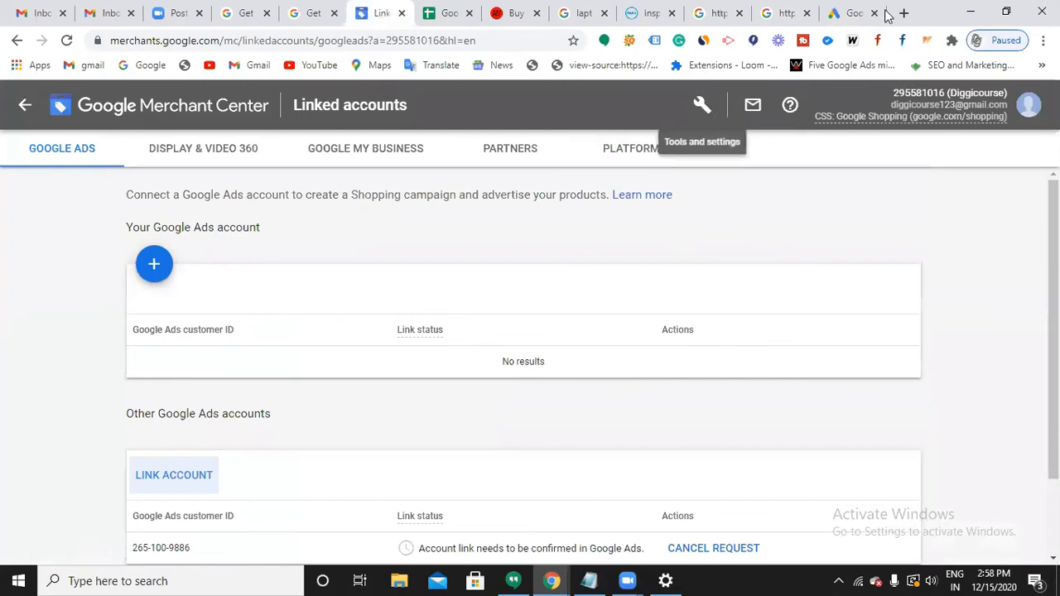
click(853, 14)
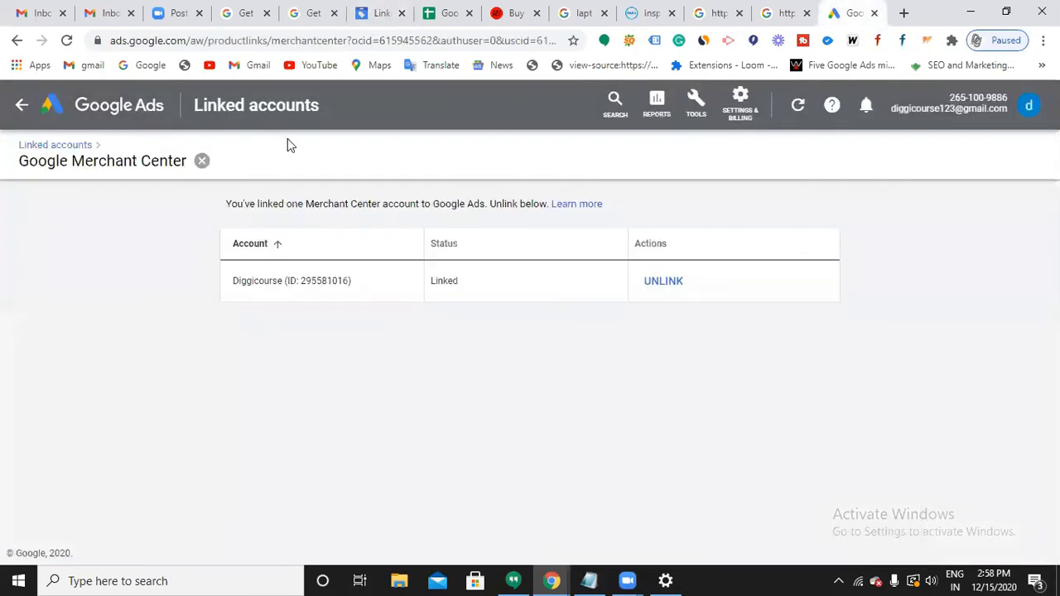
click(111, 113)
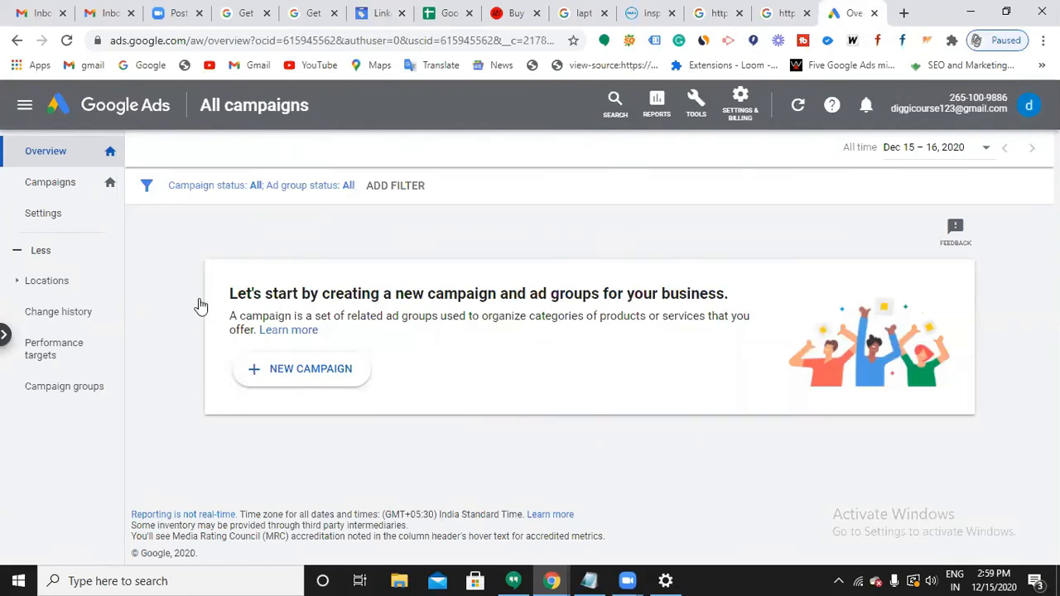
Create a new Shopping campaign without a goal's guidance.
click(312, 376)
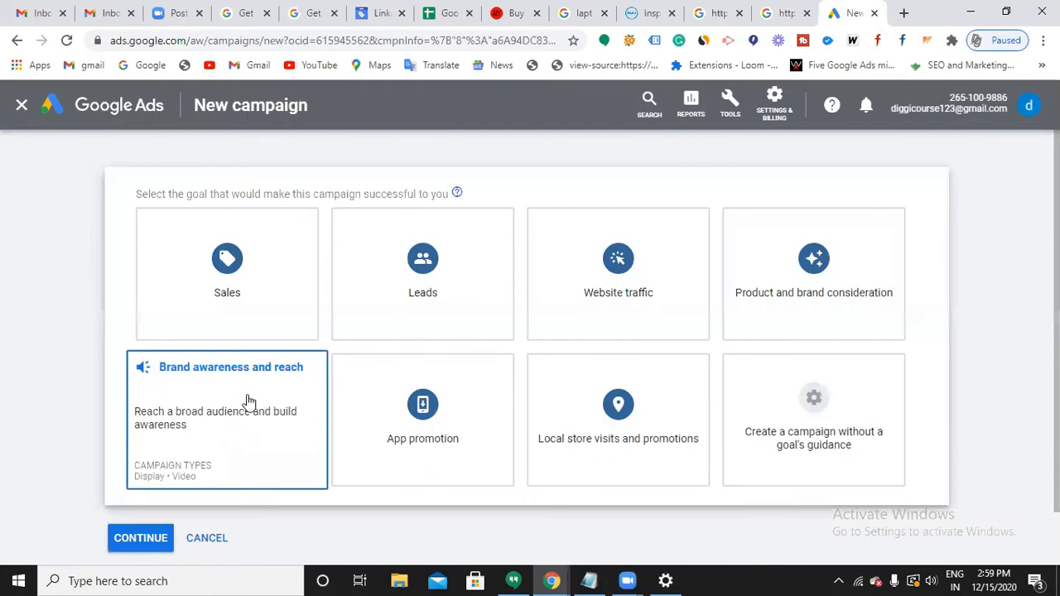
click(786, 465)
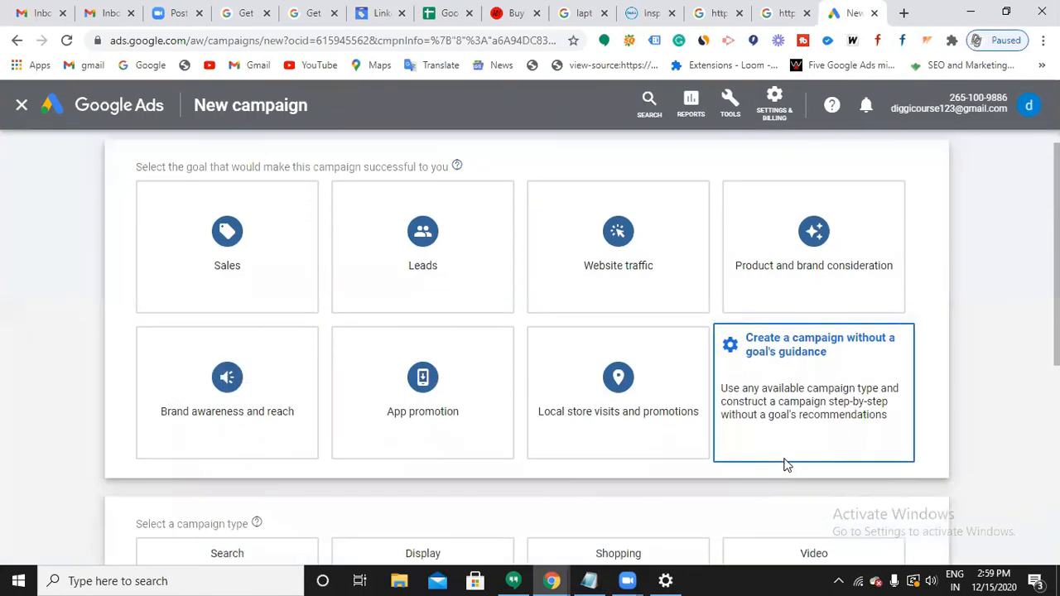
scroll(861, 458, down, 4)
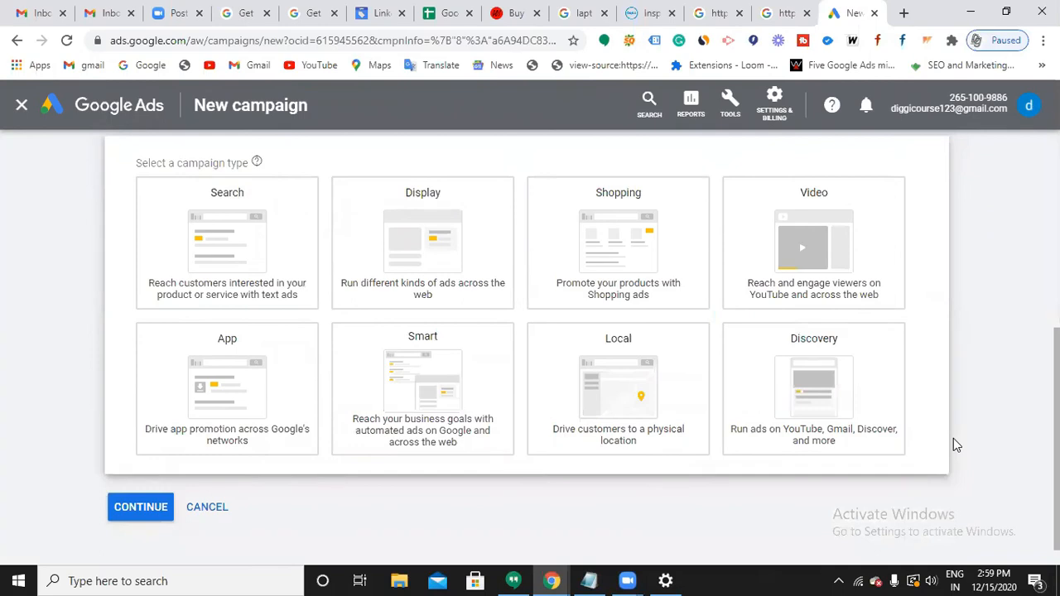
click(578, 272)
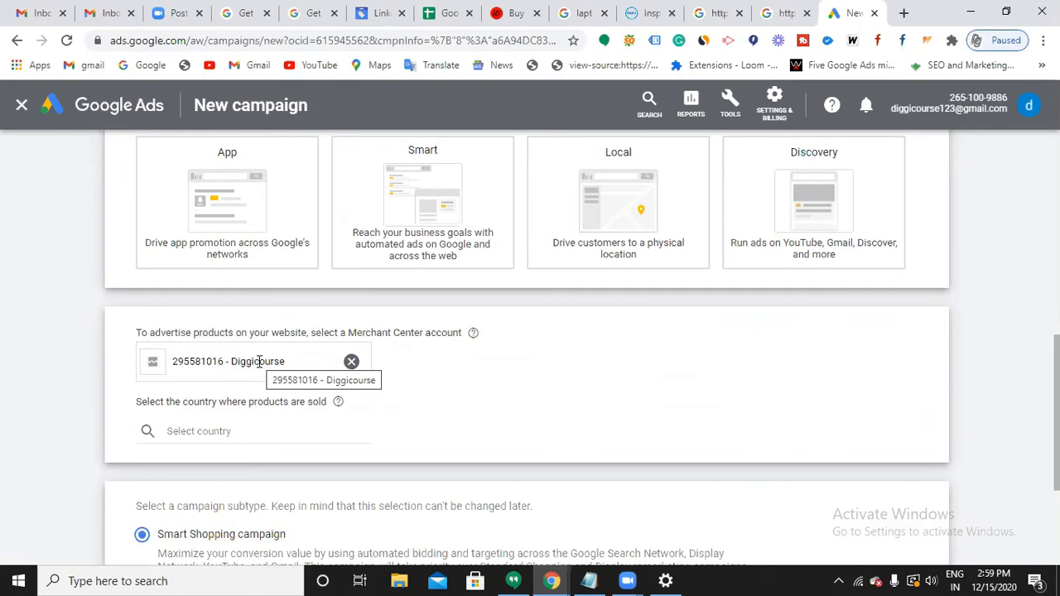
Set India as the country of sale and choose a Standard Shopping campaign.
click(236, 431)
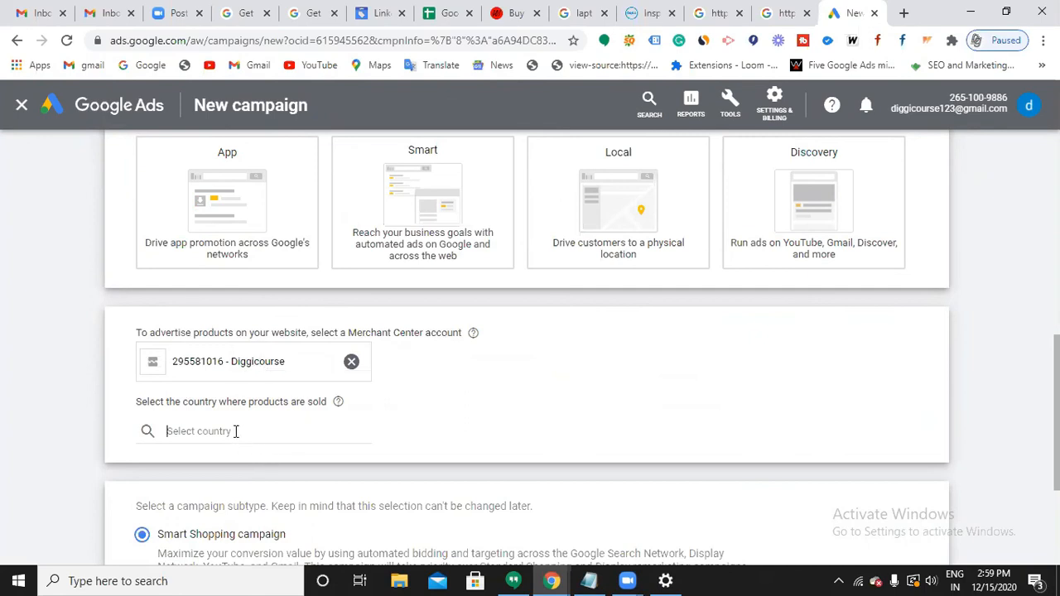
text(indi)
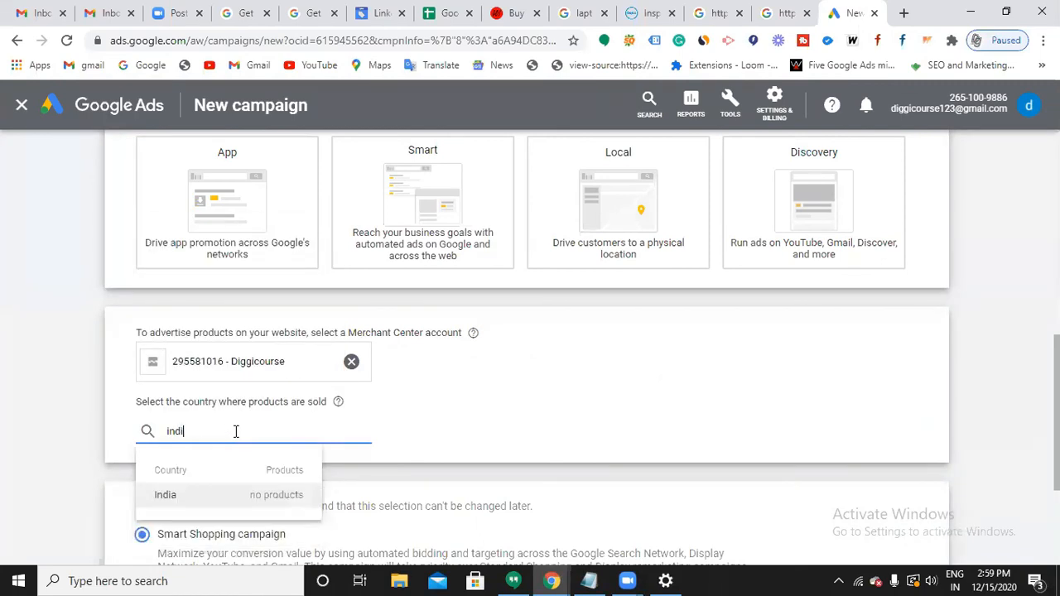
click(204, 501)
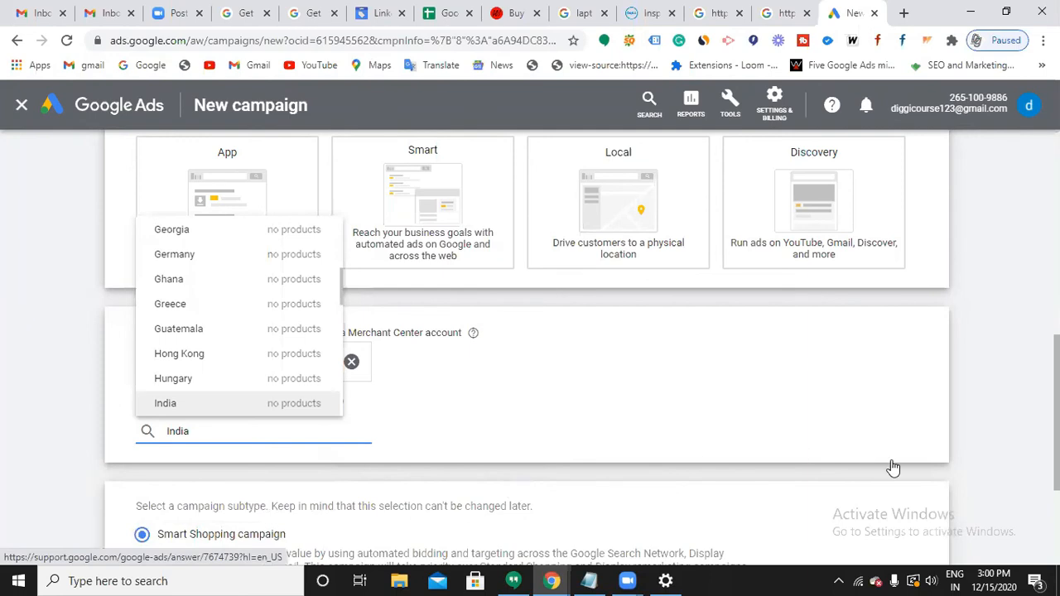
scroll(847, 412, down, 3)
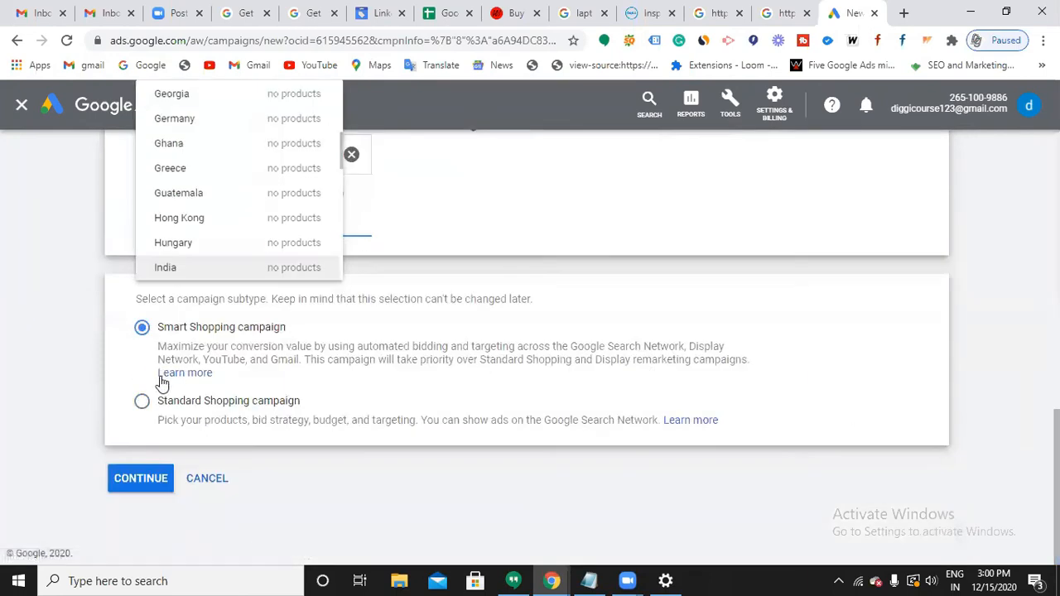
click(79, 388)
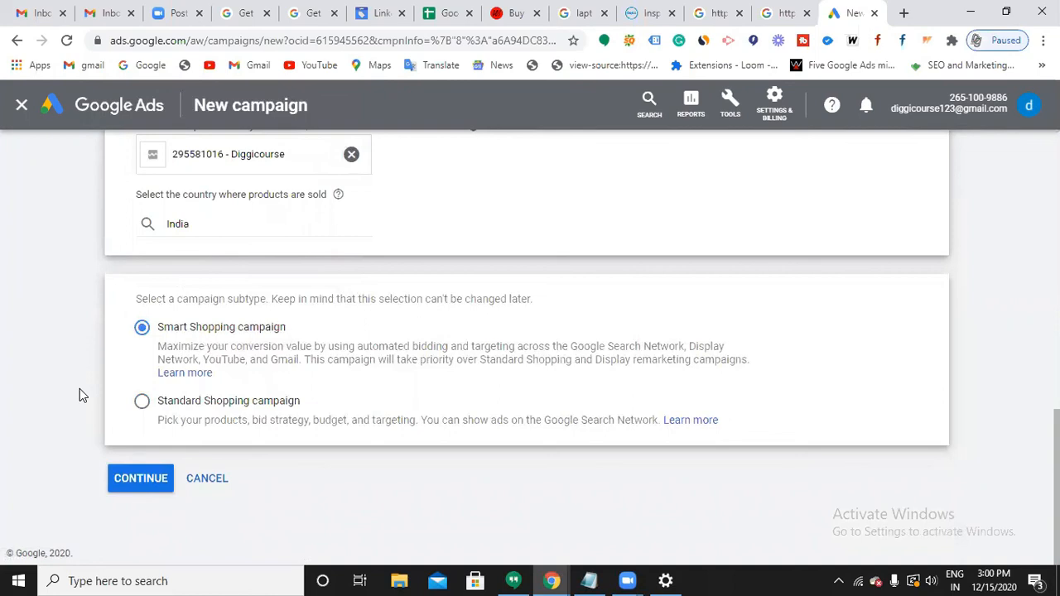
click(143, 403)
Name the campaign 'shopping ads' on the settings page, then bring up the Notepad notes.
click(144, 479)
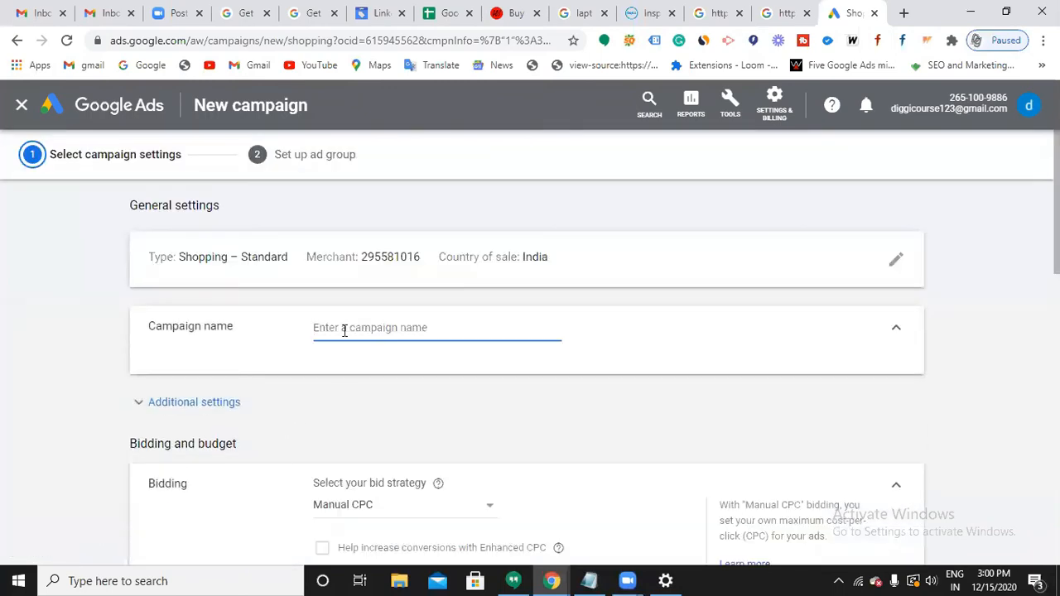
text(shopping ads)
scroll(377, 385, down, 2)
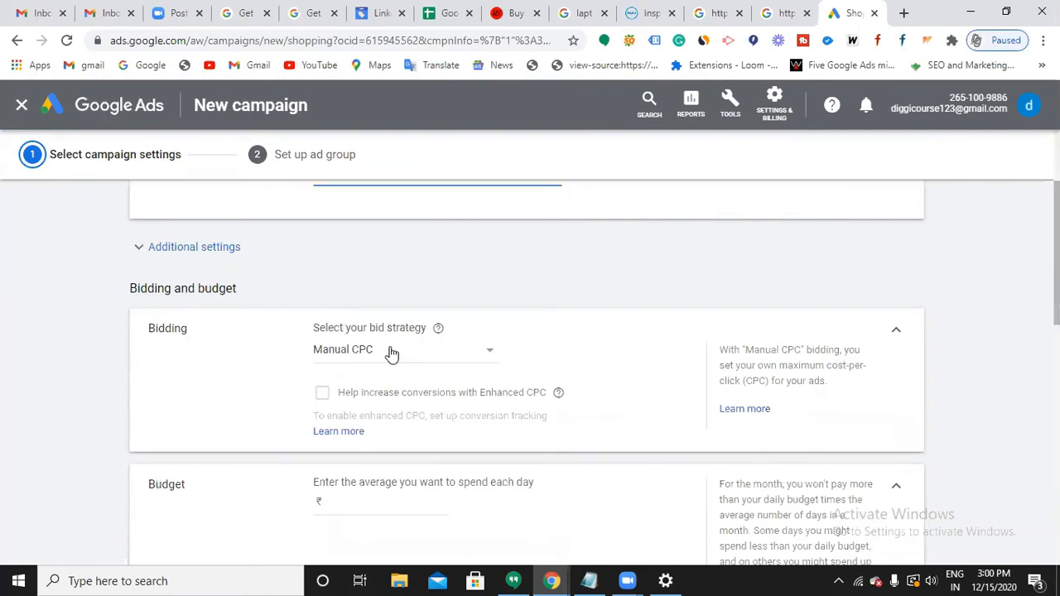
click(591, 581)
click(589, 581)
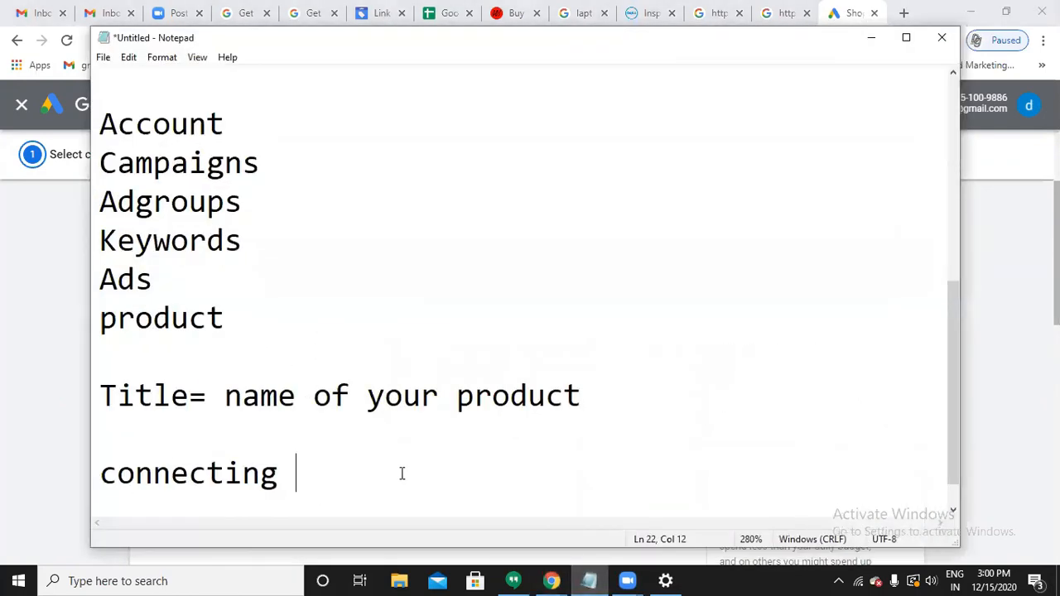
Add a 'CPC' line below 'connecting' in the notes and minimise Notepad.
key(Return)
key(Return)
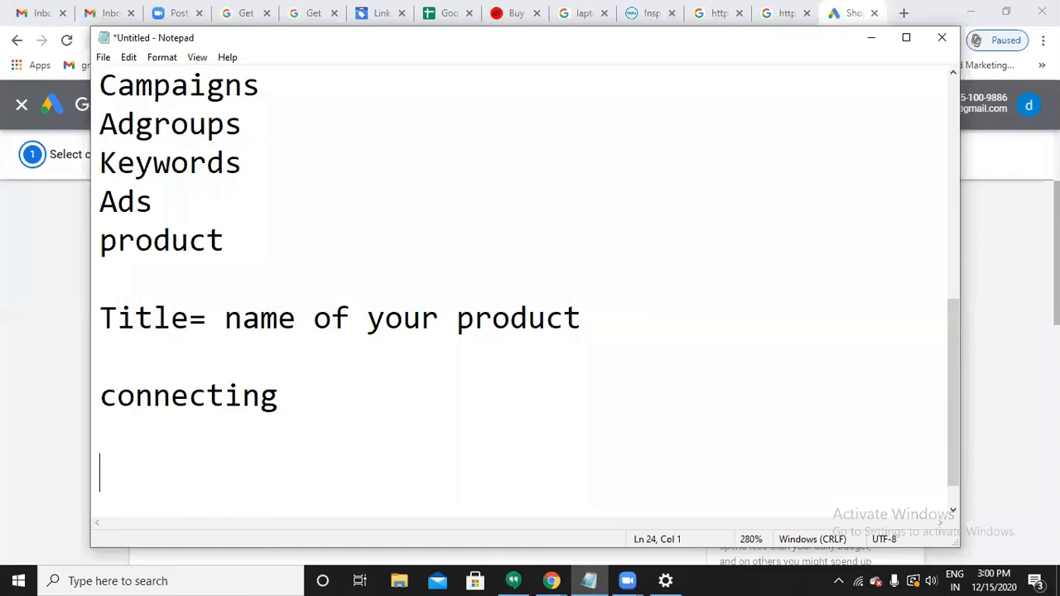
text(CPC)
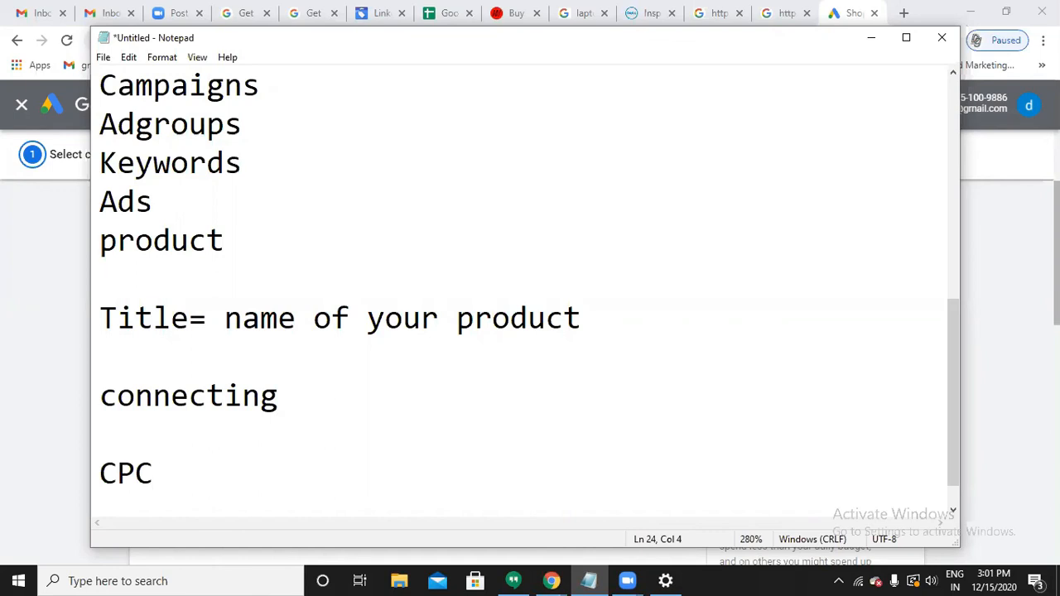
click(872, 39)
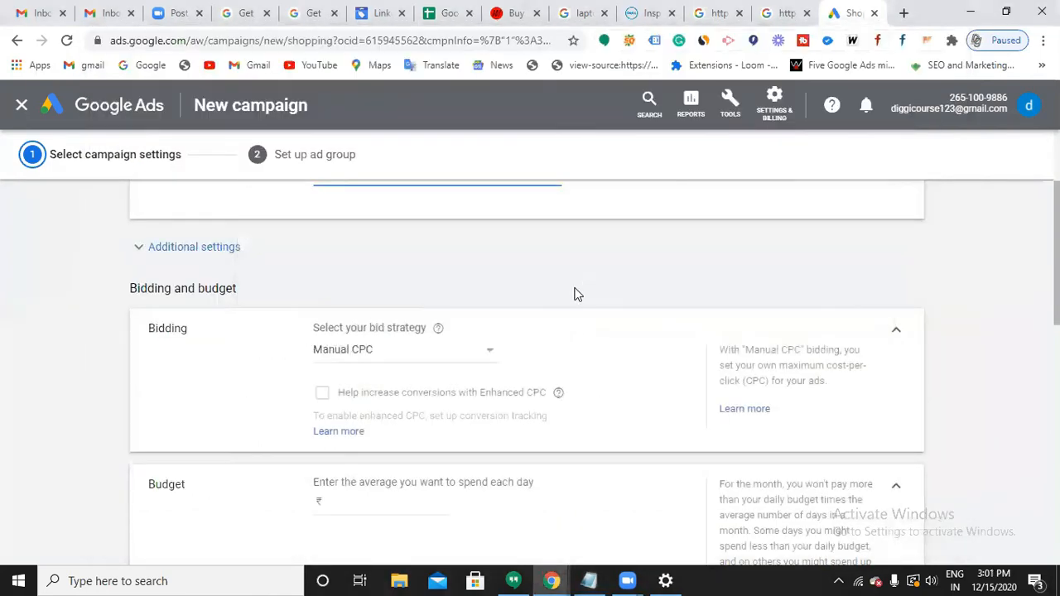
Set the bid strategy to Maximize clicks with a ₹100 maximum CPC limit.
click(464, 362)
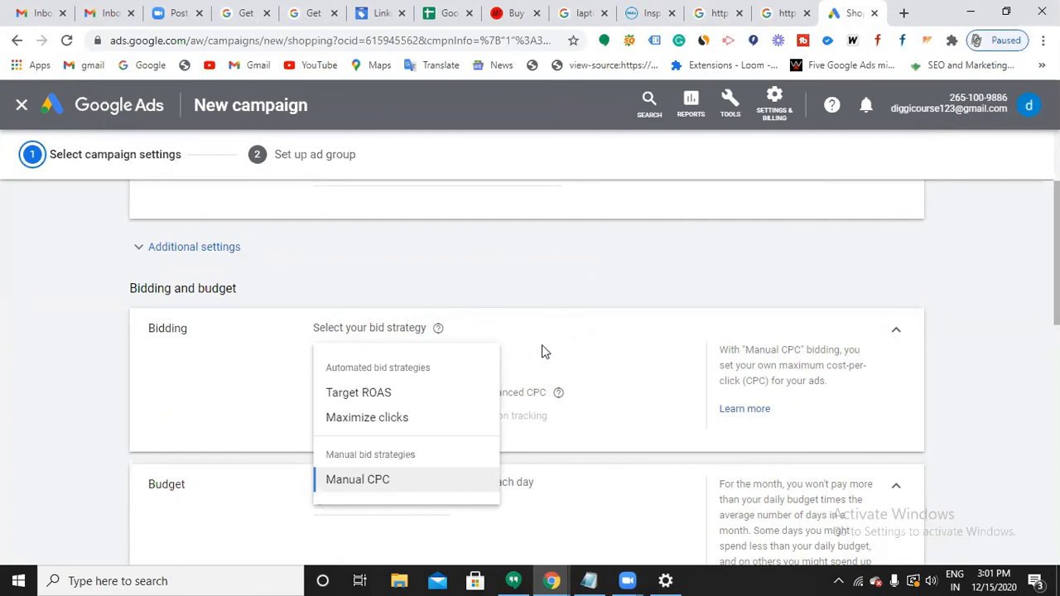
click(397, 416)
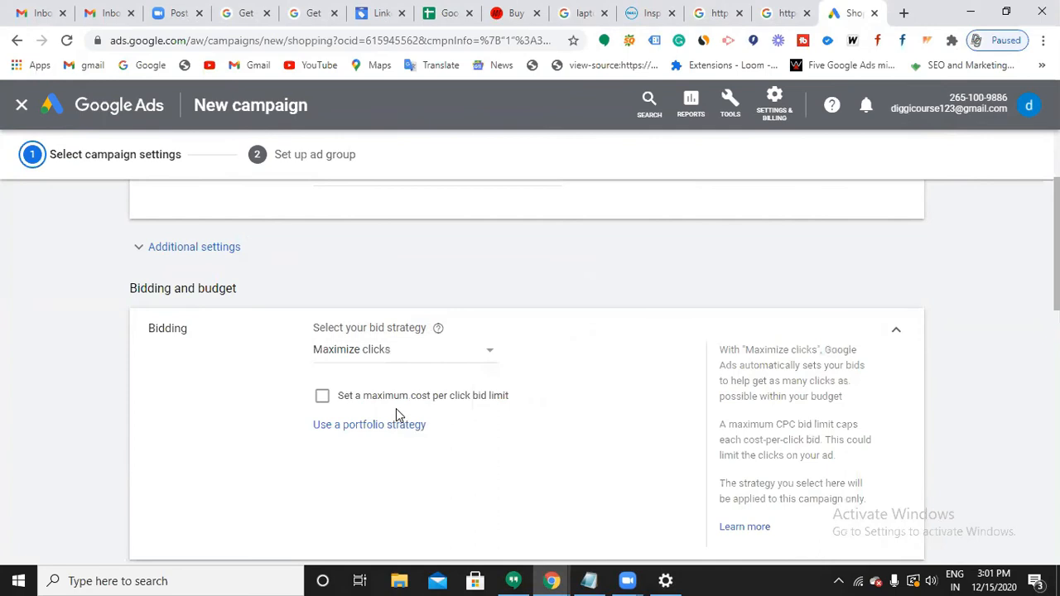
click(323, 401)
click(338, 442)
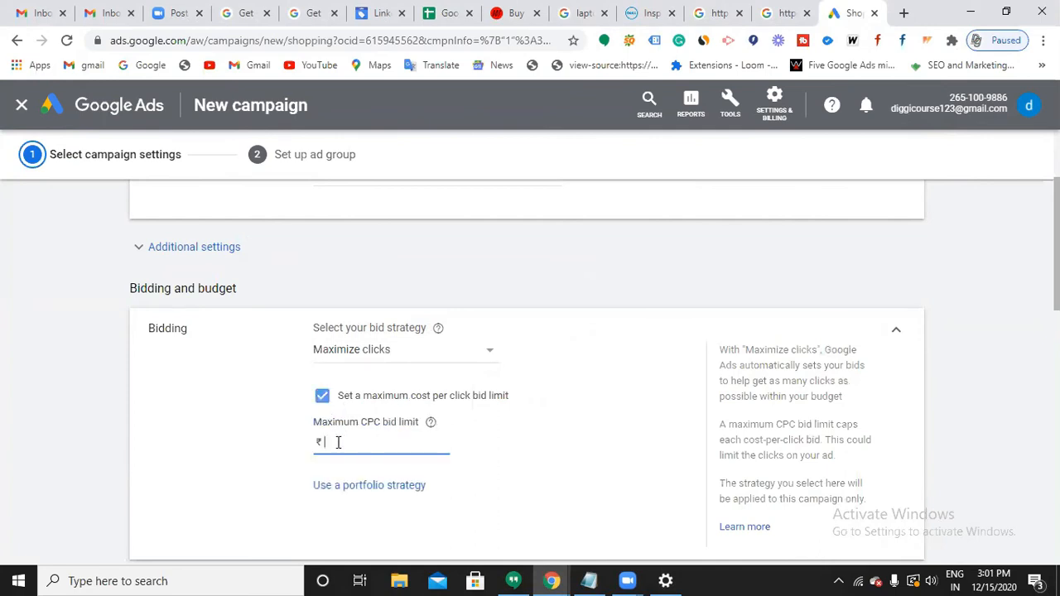
text(100)
scroll(338, 444, down, 2)
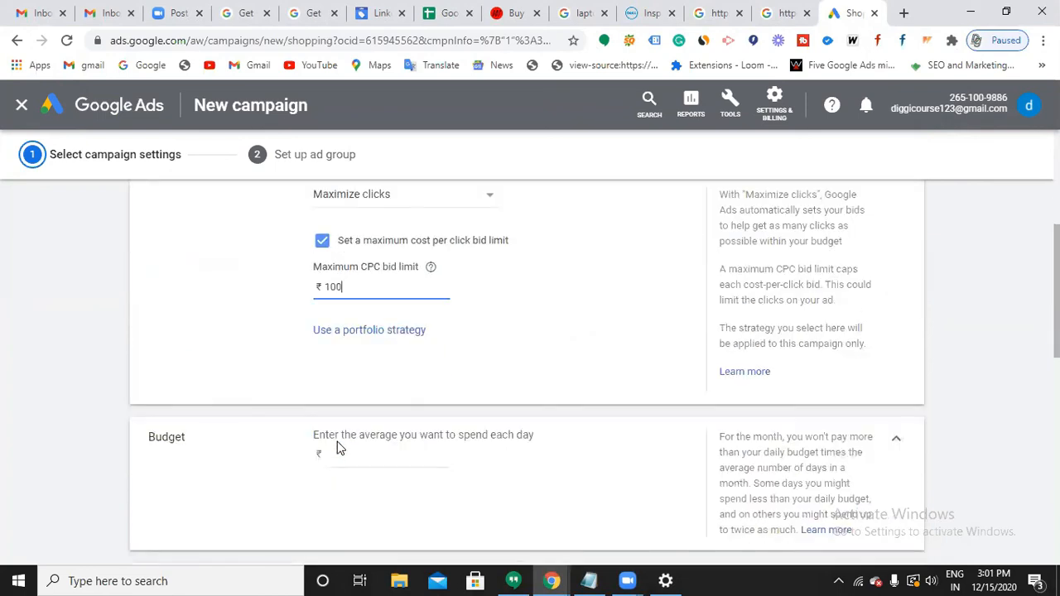
scroll(338, 447, down, 1)
Enter a ₹2,000 average daily budget and expand the campaign priority options.
click(365, 377)
text(2000)
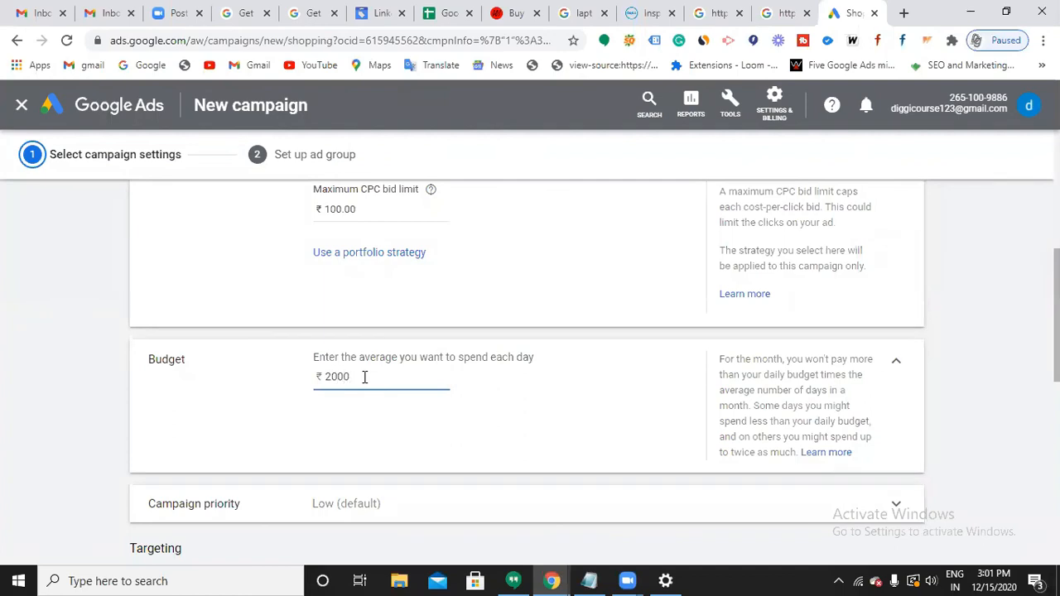
scroll(364, 381, down, 2)
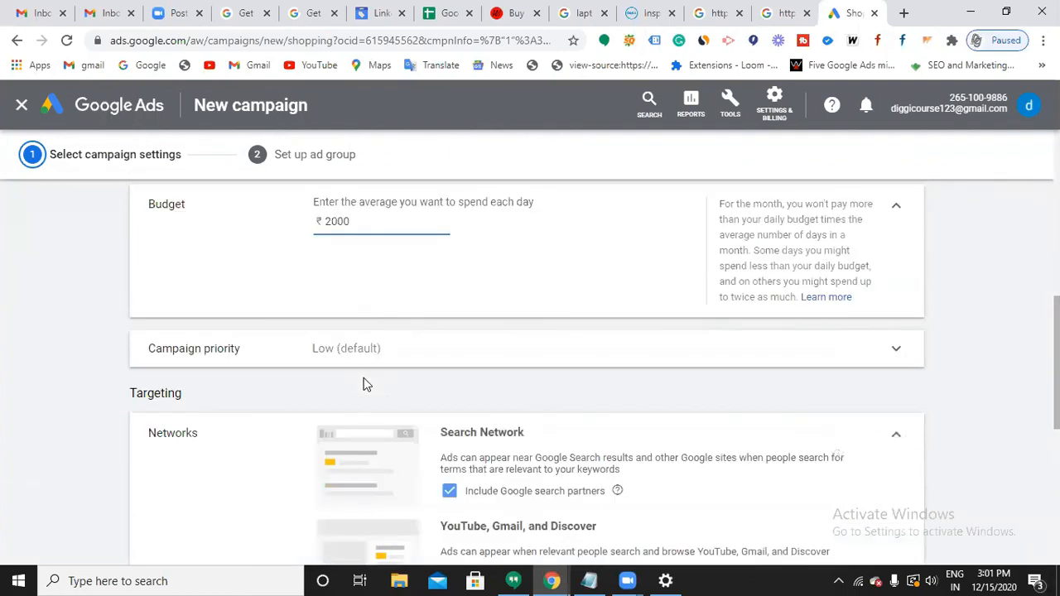
click(371, 363)
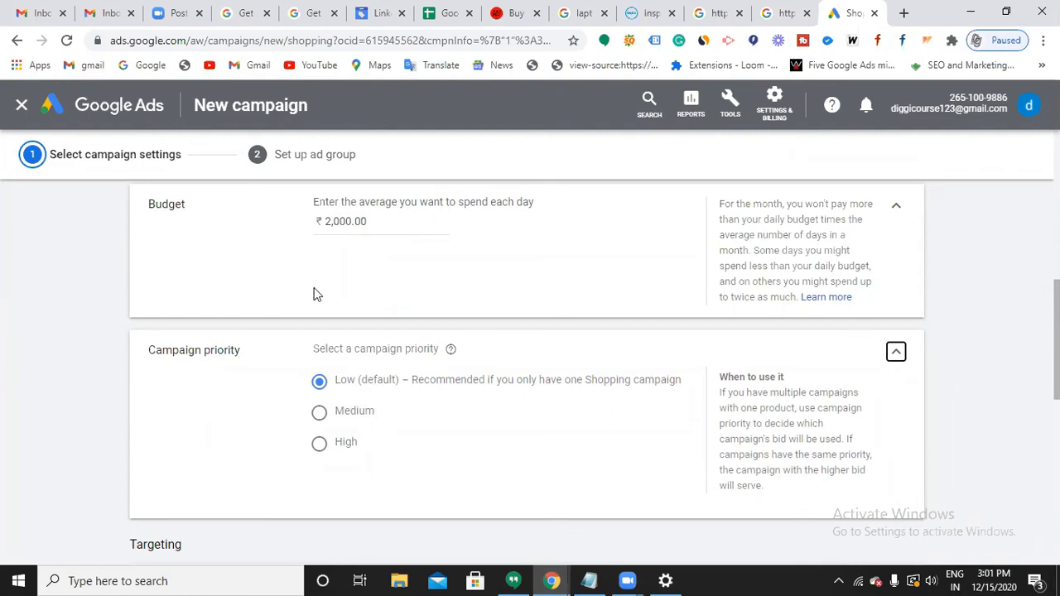
scroll(488, 365, up, 2)
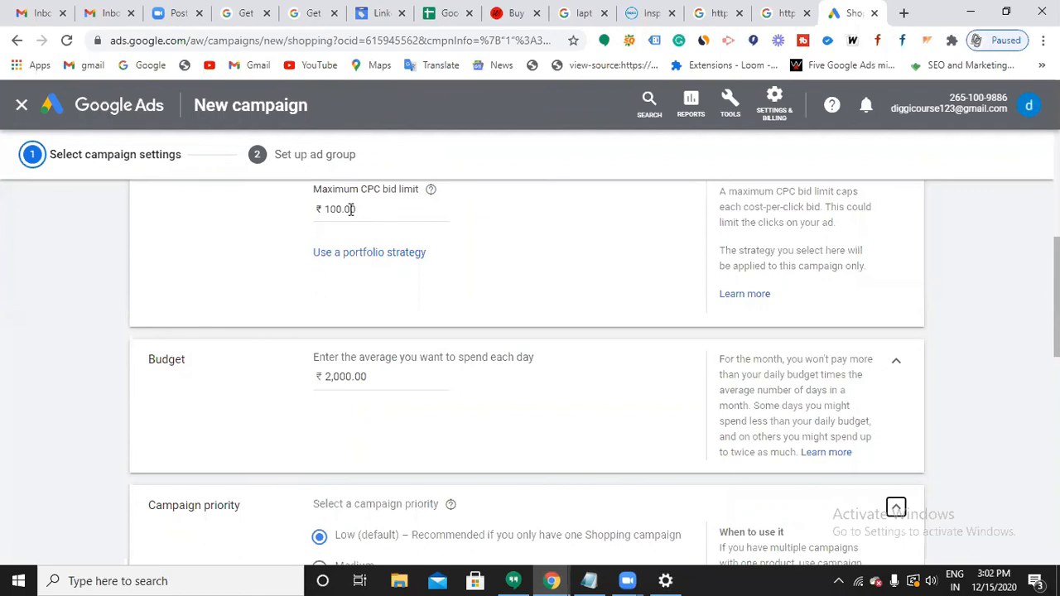
scroll(352, 212, down, 2)
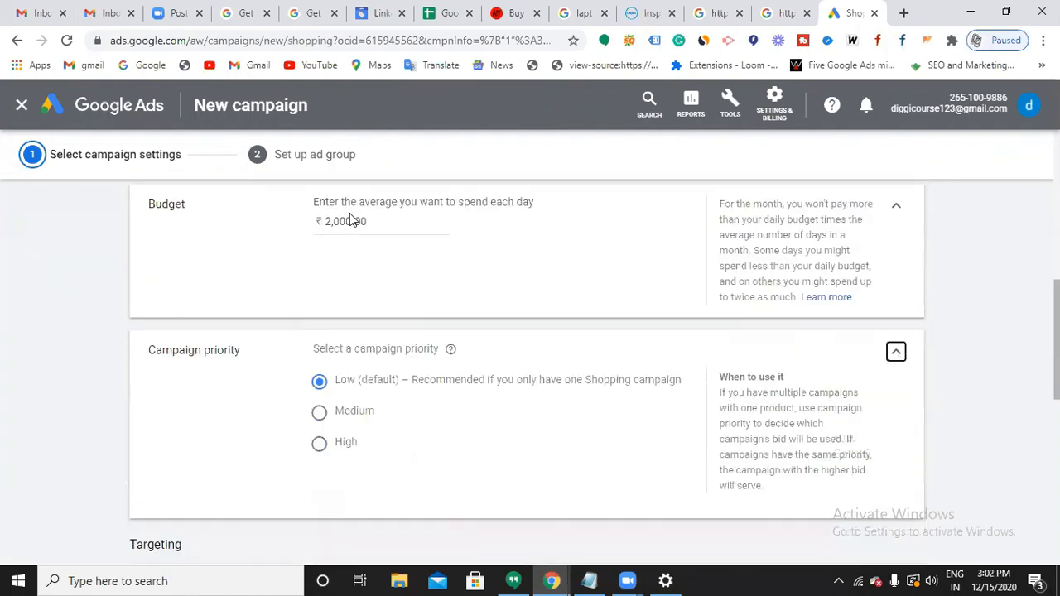